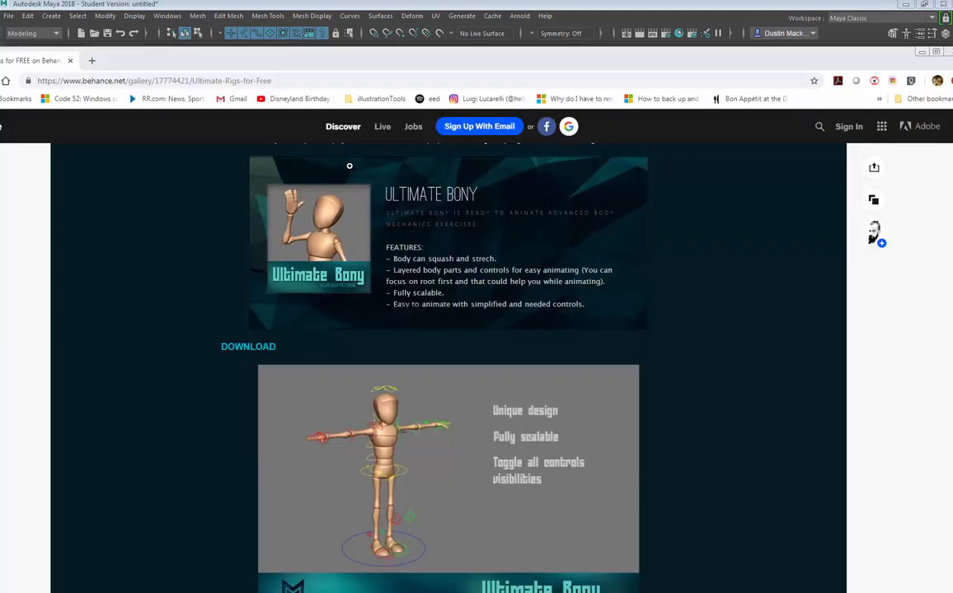
Step: Examine the Ultimate Bony and Ultimate Beefy rig features, previews and download links on the Behance page
scroll(765, 326, down, 1)
scroll(761, 326, down, 6)
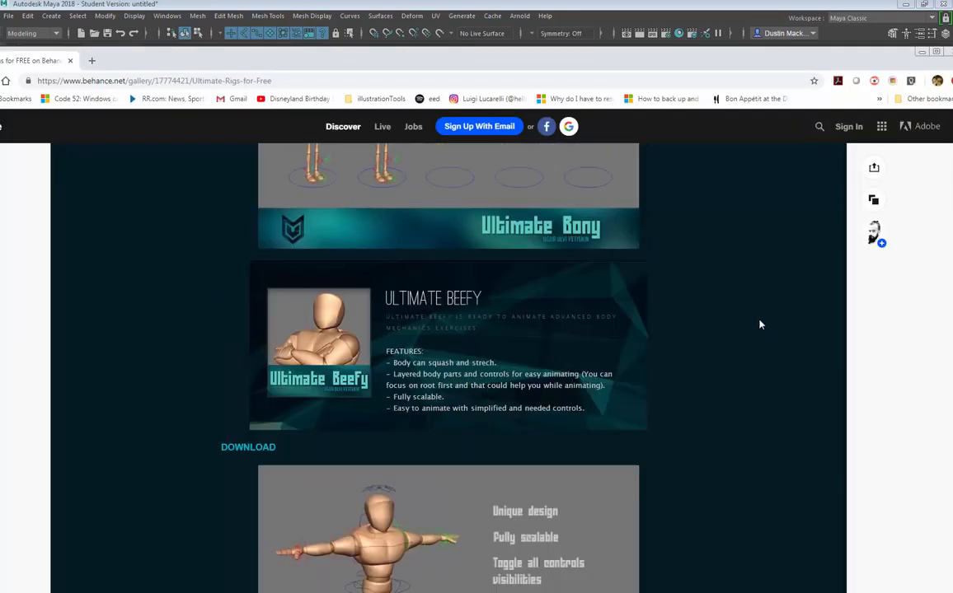
scroll(394, 342, down, 2)
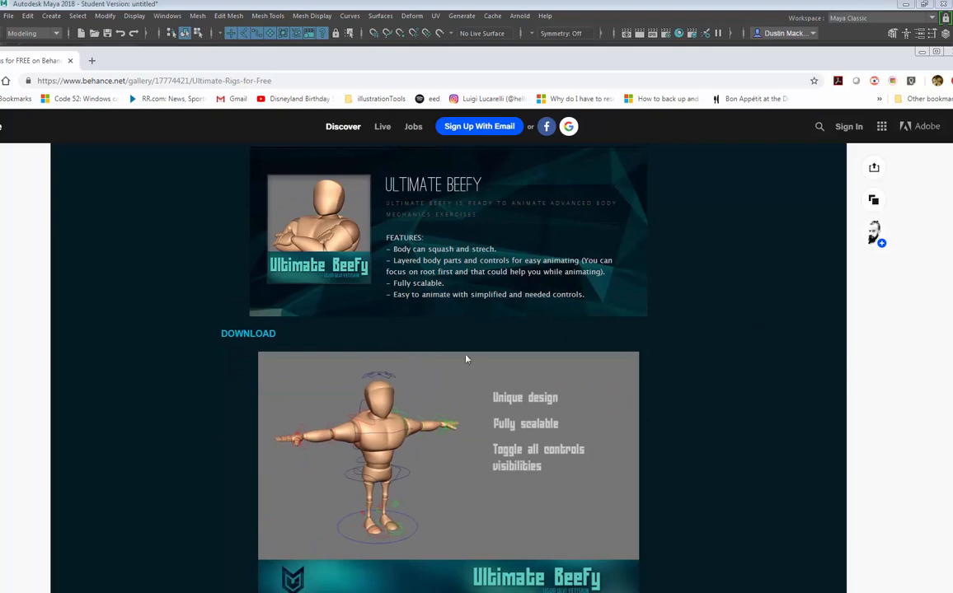
scroll(449, 488, down, 12)
scroll(433, 474, up, 7)
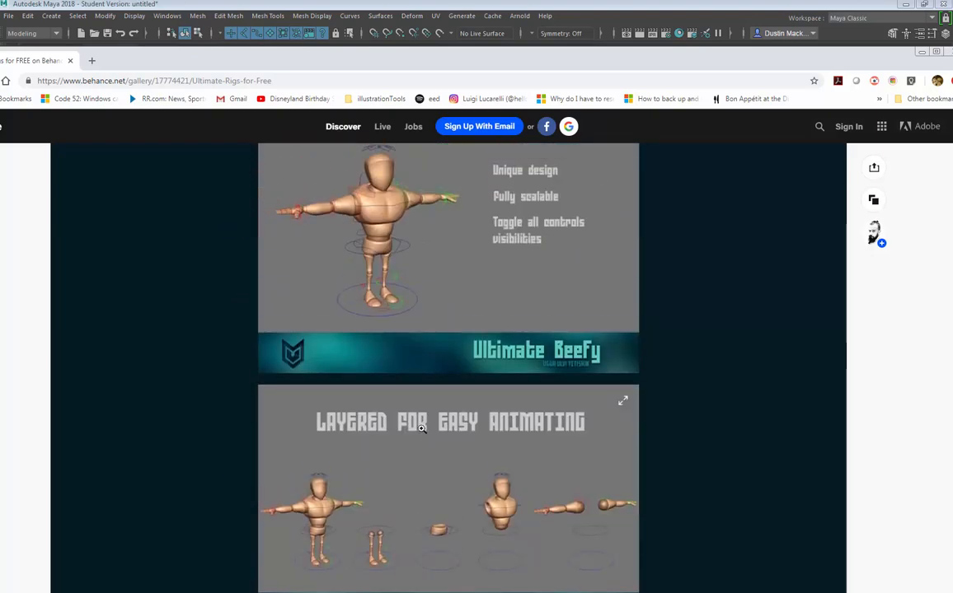
scroll(421, 428, down, 5)
scroll(418, 426, up, 12)
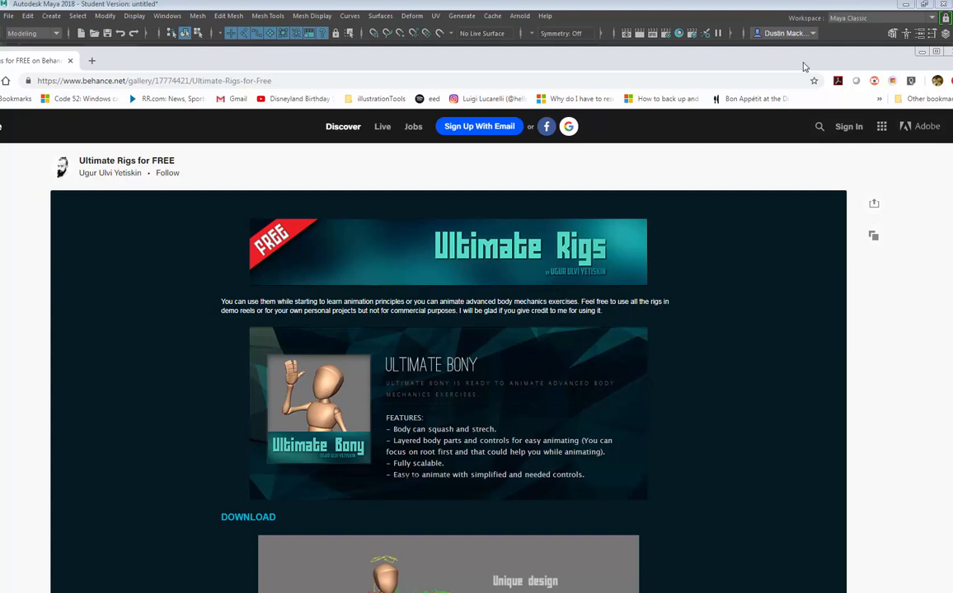
Step: Switch to Maya and reference Ultimate_Bony_v1.0.5.ma from E:\ART_STUFF\3D\PropsRigs\UltimateBony into the scene
drag(743, 62, 0, 51)
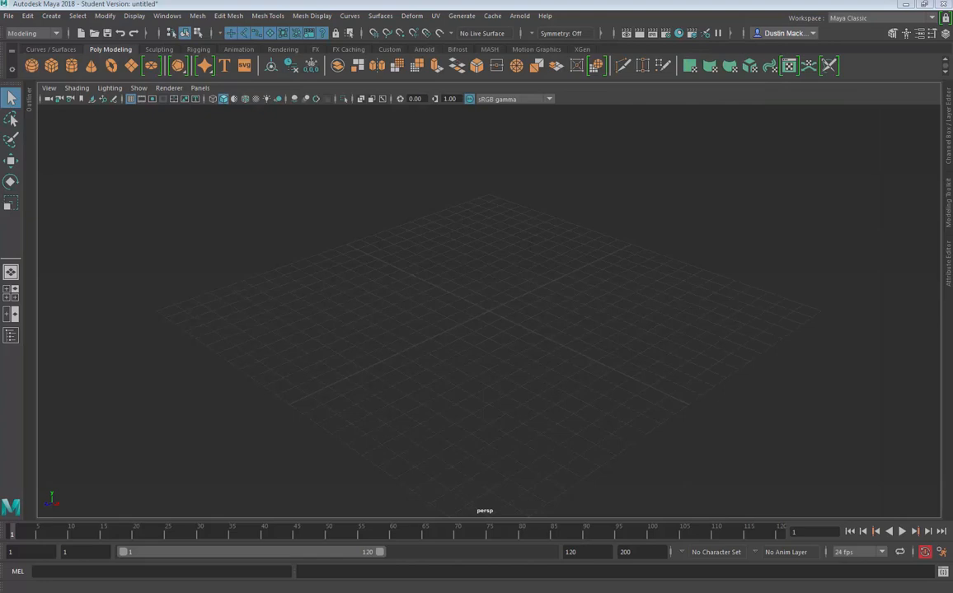
click(8, 16)
mouse_move(70, 399)
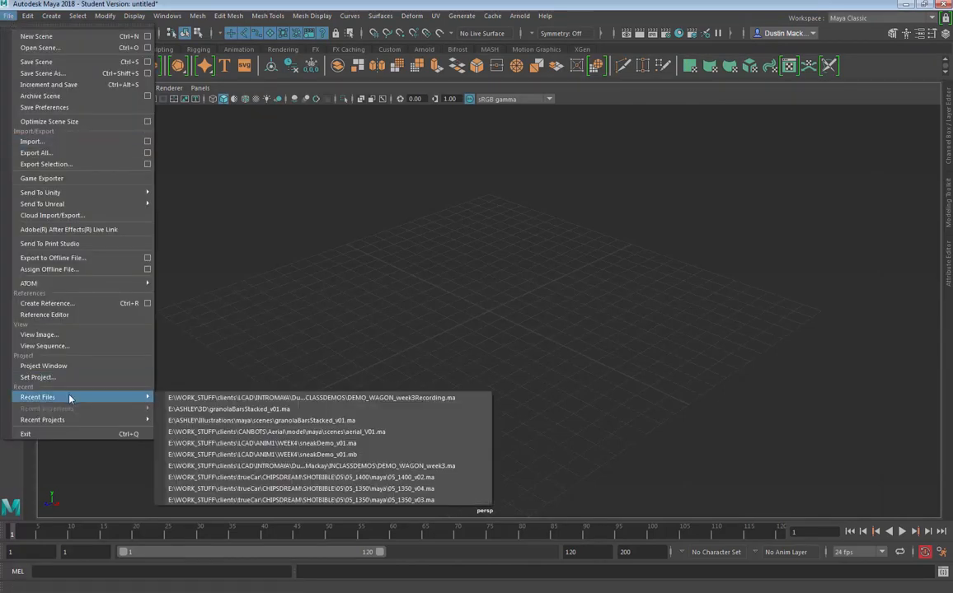
click(78, 311)
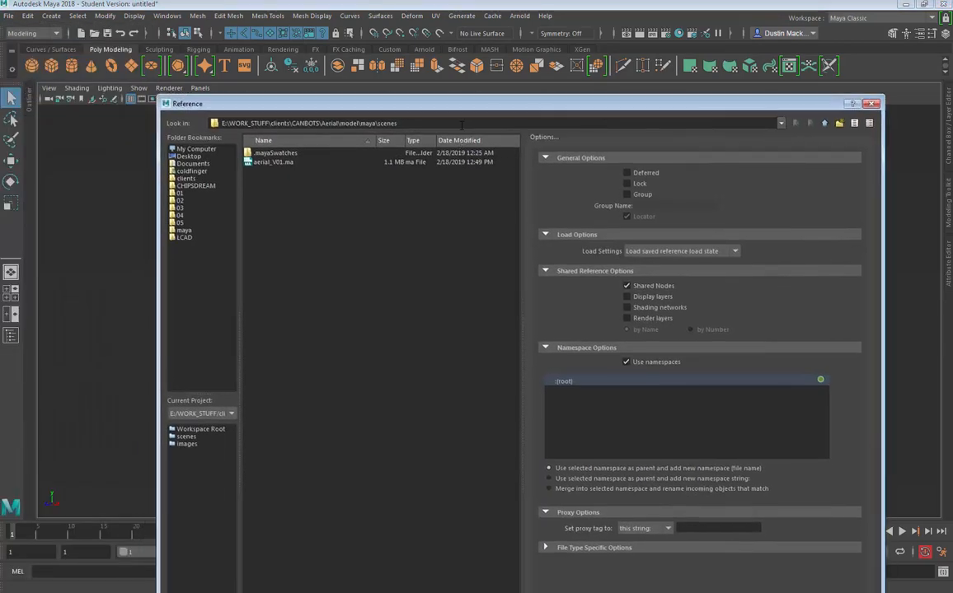
click(462, 124)
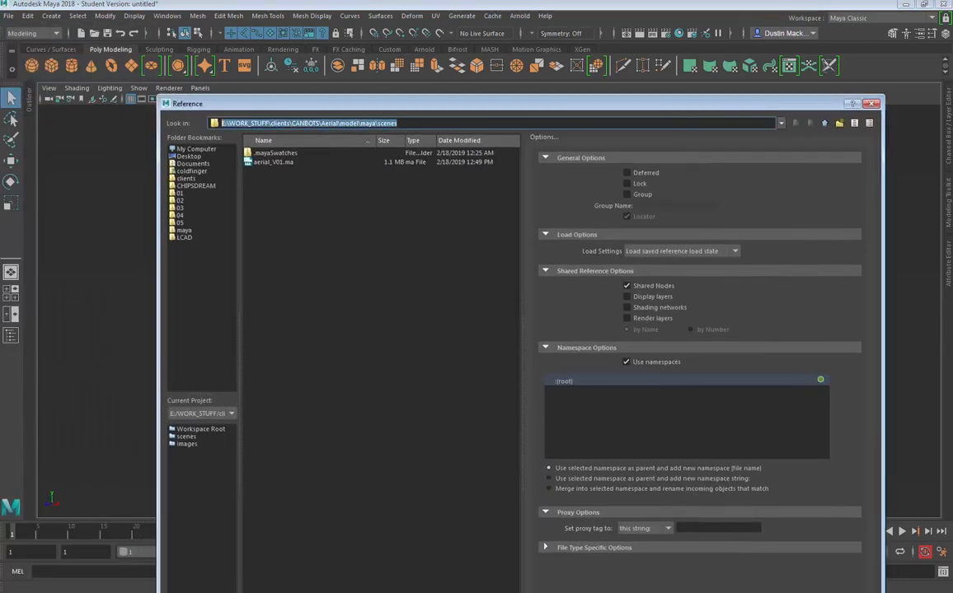
text(E:\ART_STUFF\3D\PropsRigs\UltimateBony)
key(Return)
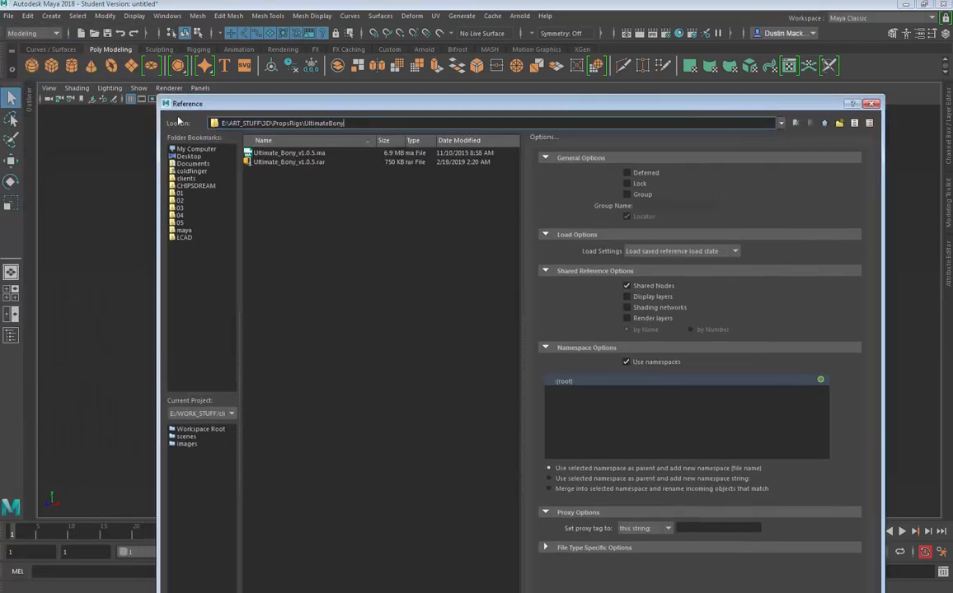
click(291, 155)
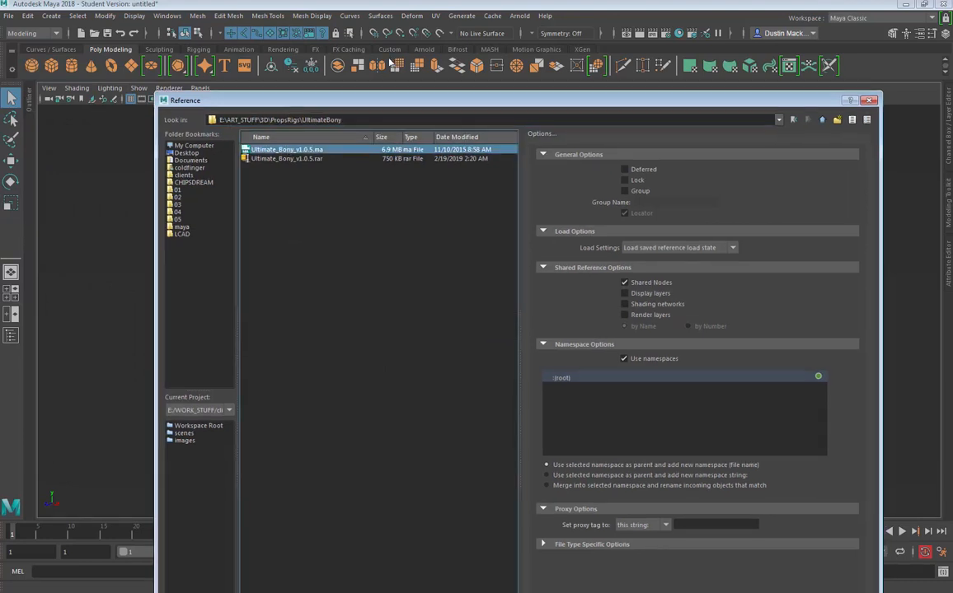
drag(373, 93, 351, 52)
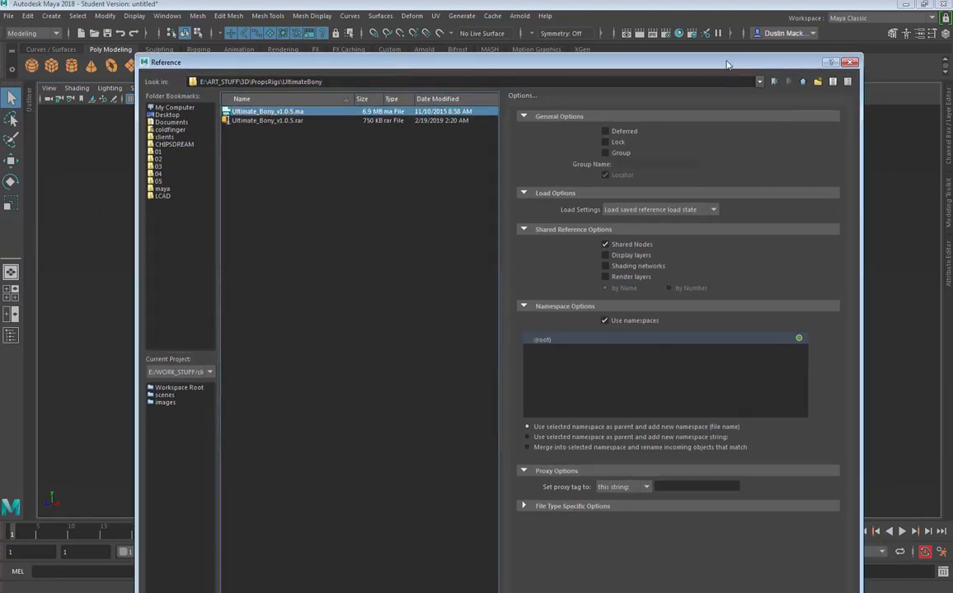
drag(660, 60, 608, 5)
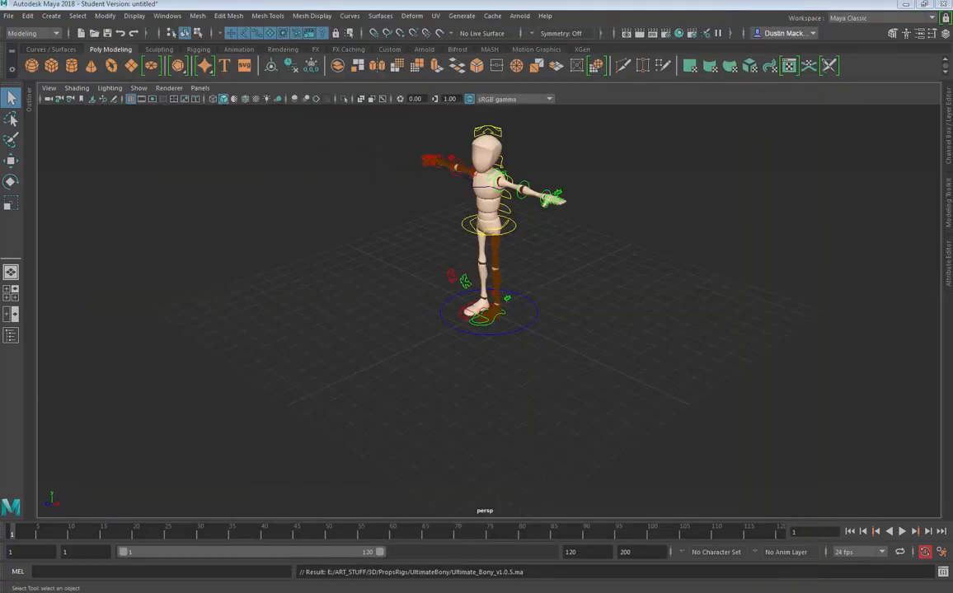
Step: Turn on two-sided lighting in the perspective view for the referenced Bony character
alt+drag(301, 221, 444, 295)
scroll(444, 296, up, 3)
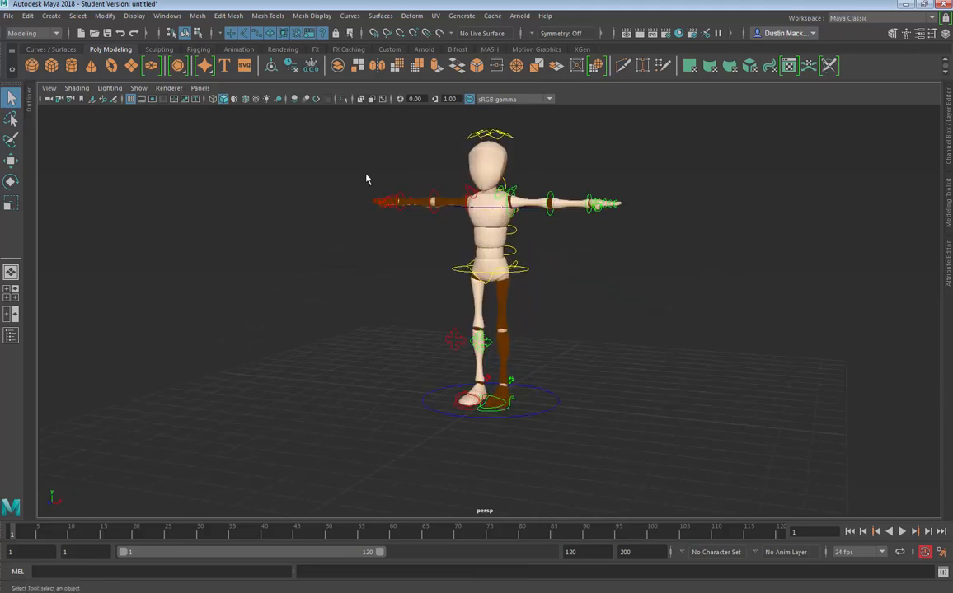
click(109, 87)
click(128, 168)
alt+drag(274, 194, 577, 255)
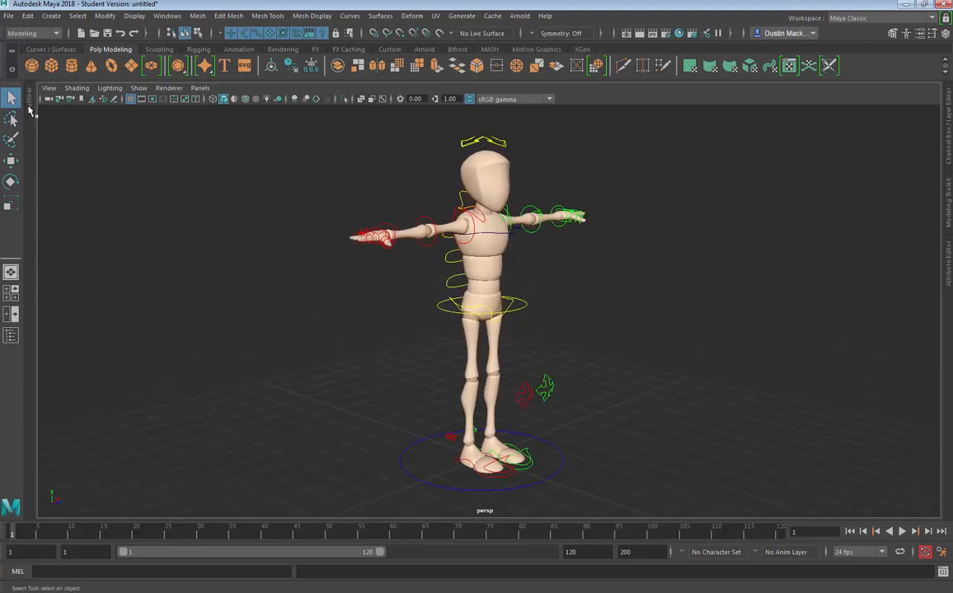
Step: Show the Outliner with the Bony_All_CNTs set expanded, and display the Custom shelf
click(29, 106)
click(41, 215)
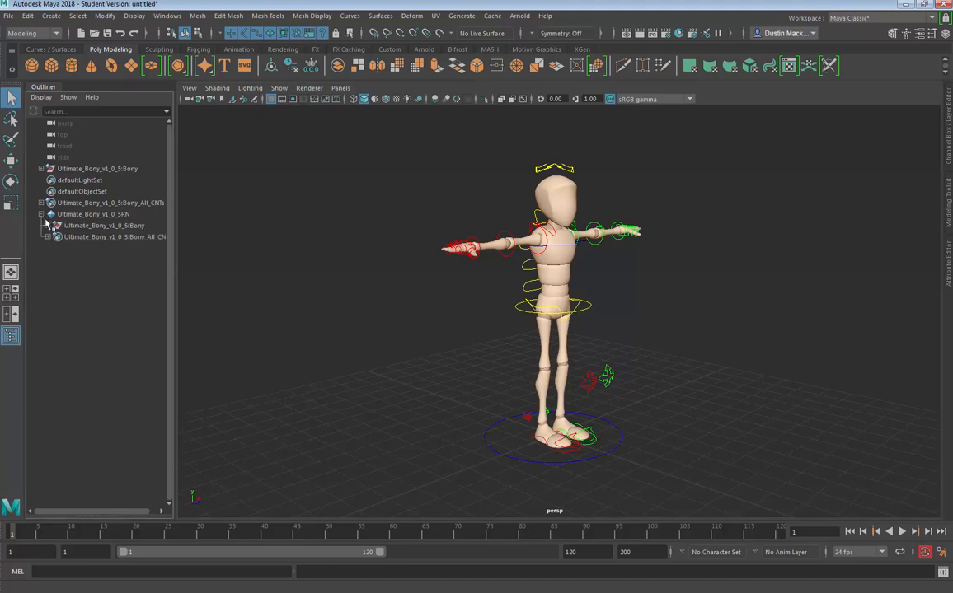
click(41, 203)
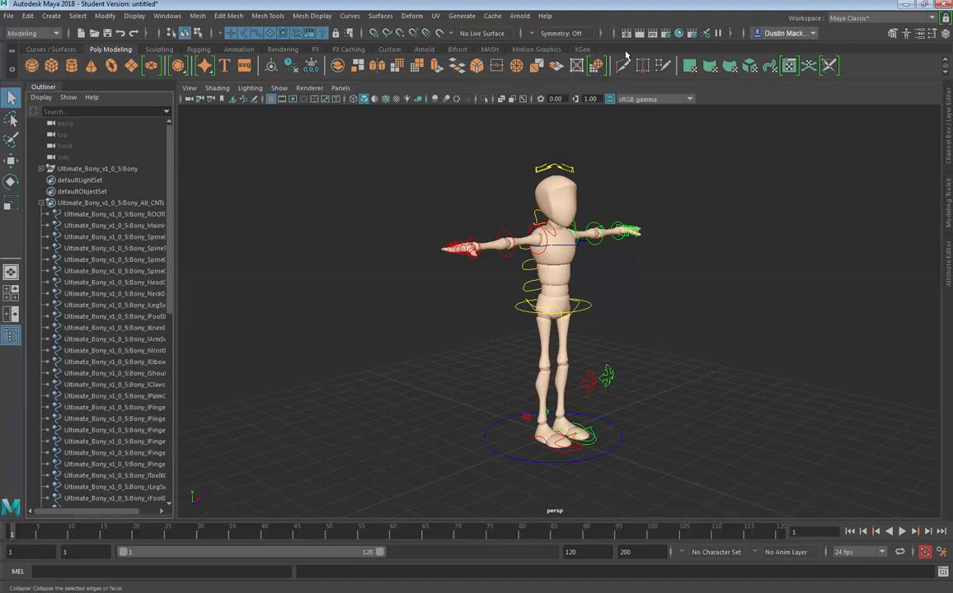
click(386, 50)
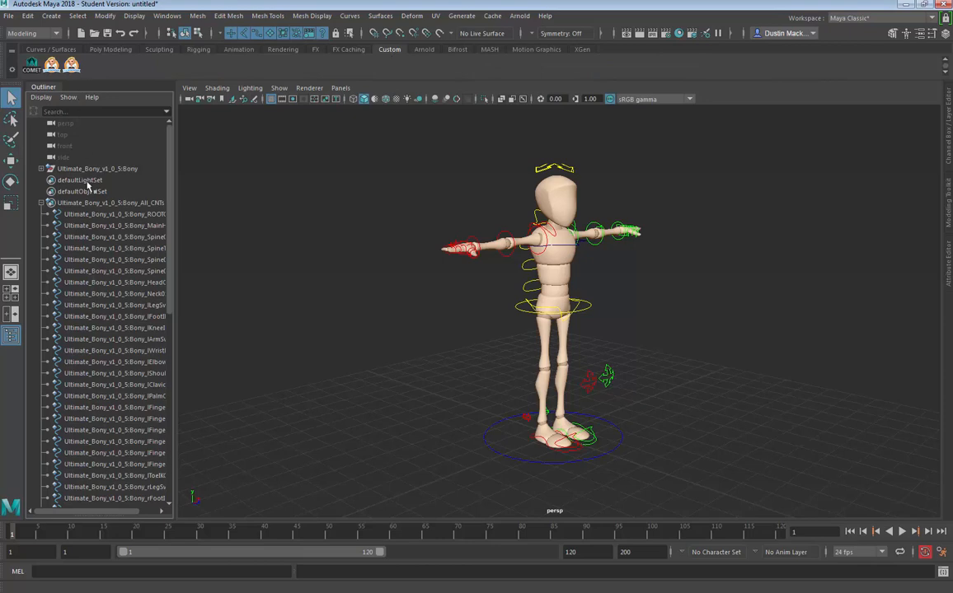
Step: Select every control listed in the Bony_All_CNTs set, starting with Bony_ROOTC
click(111, 214)
drag(169, 226, 169, 400)
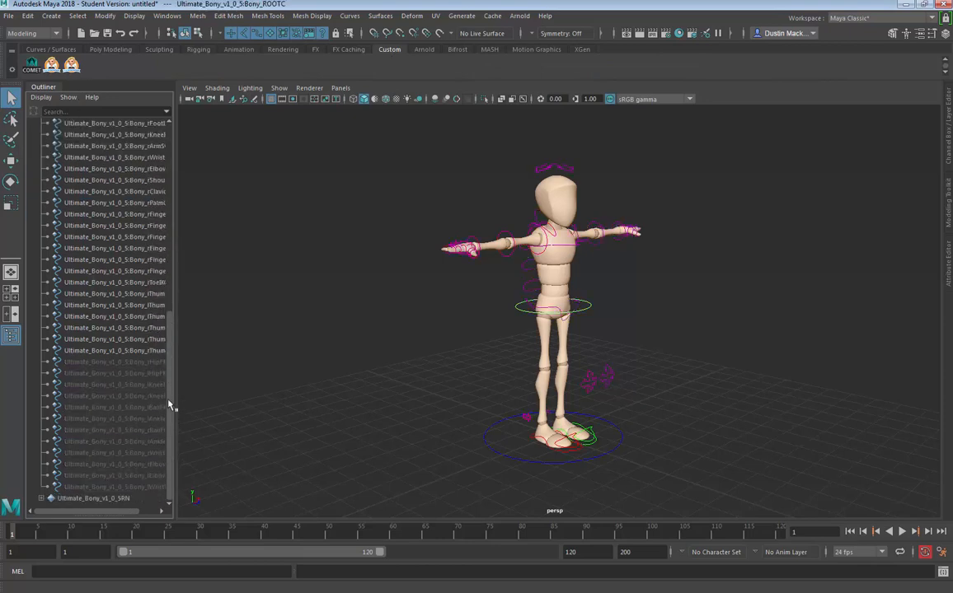
shift+click(123, 487)
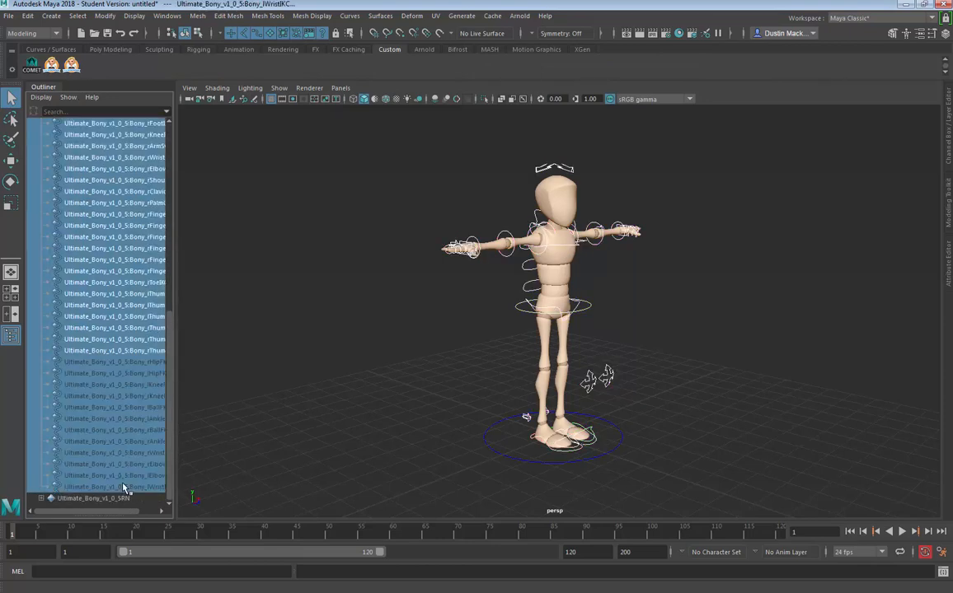
drag(169, 380, 190, 189)
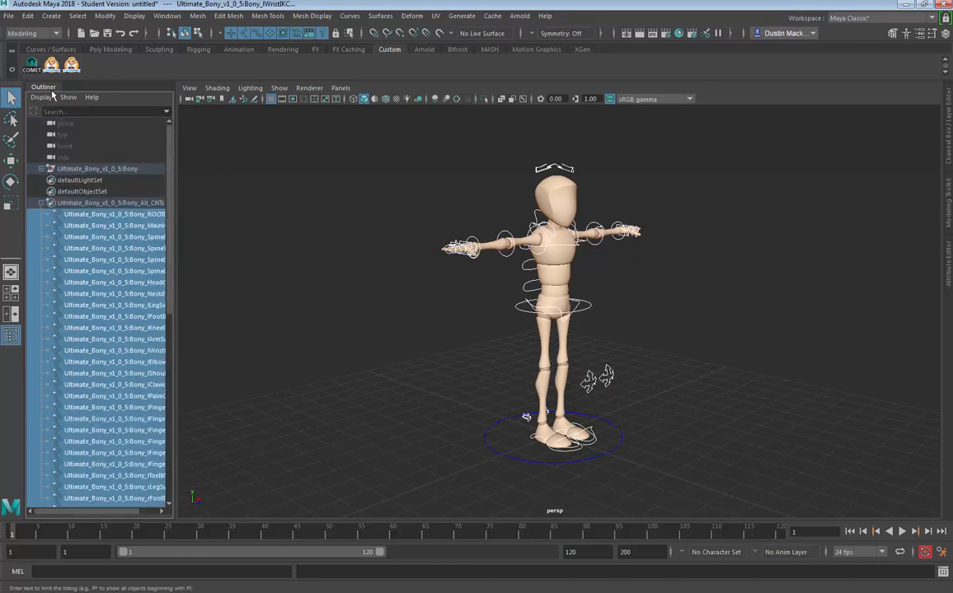
click(12, 71)
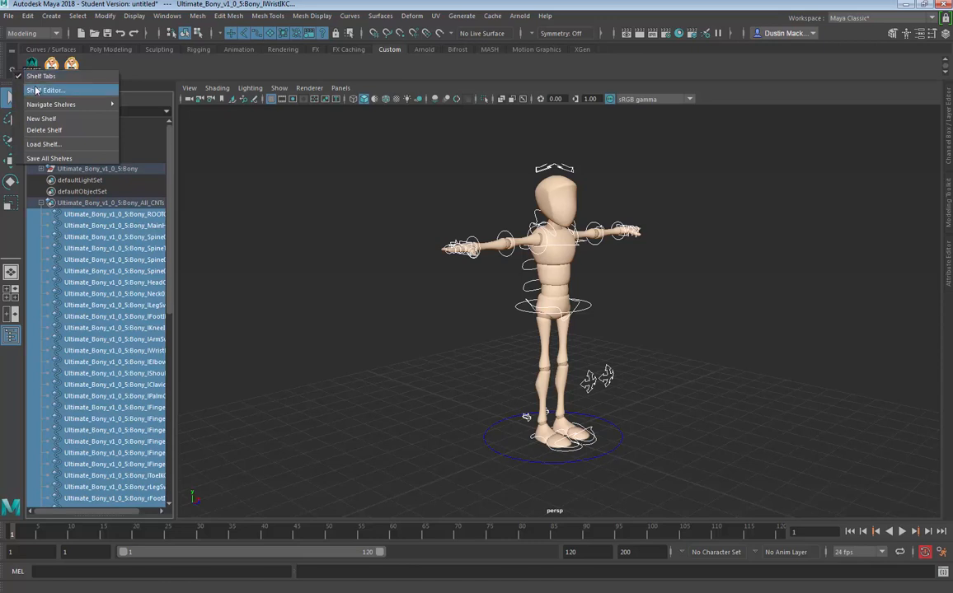
click(32, 90)
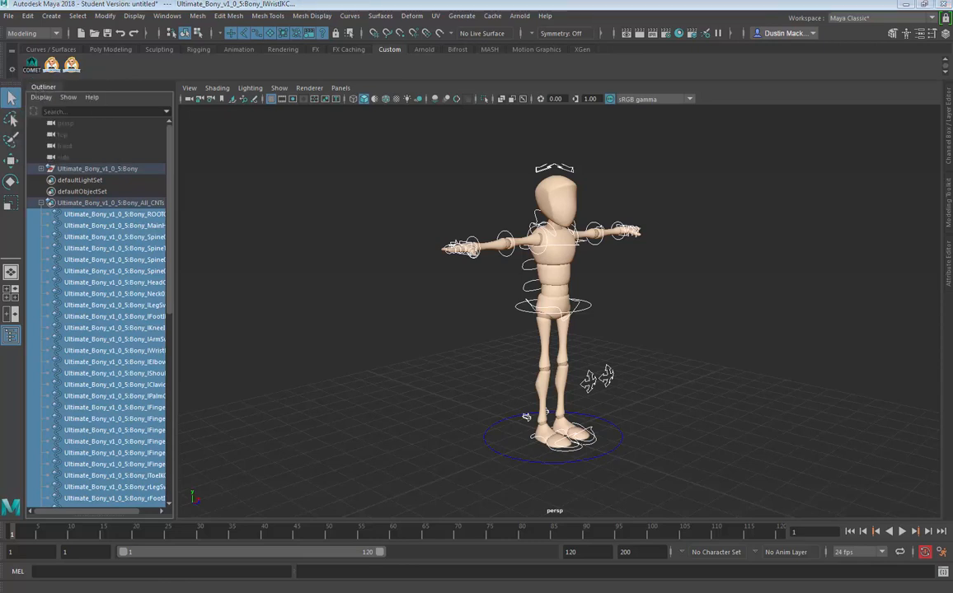
Step: Open the Script Editor on its empty last MEL script and clear the command history
click(943, 572)
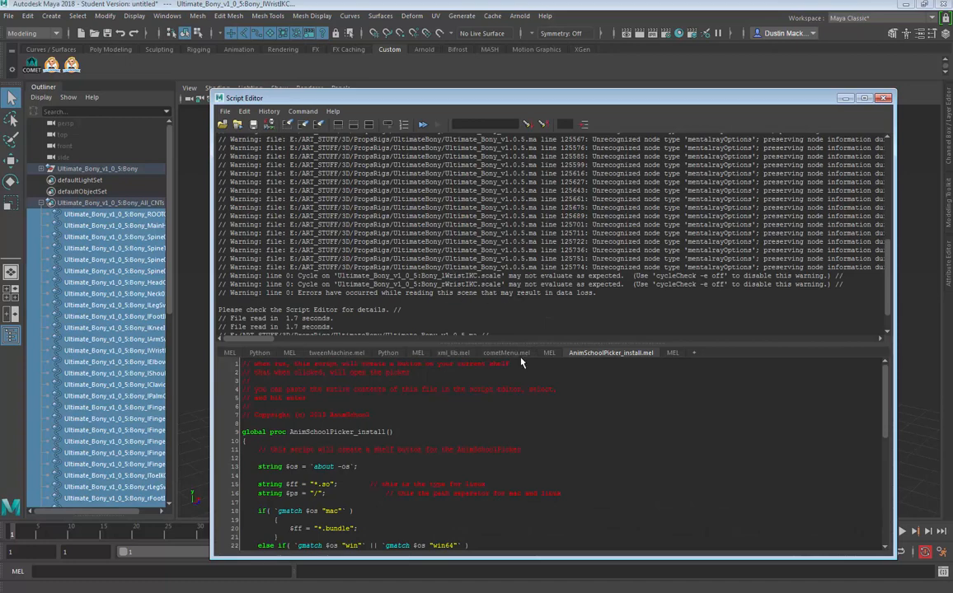
click(668, 354)
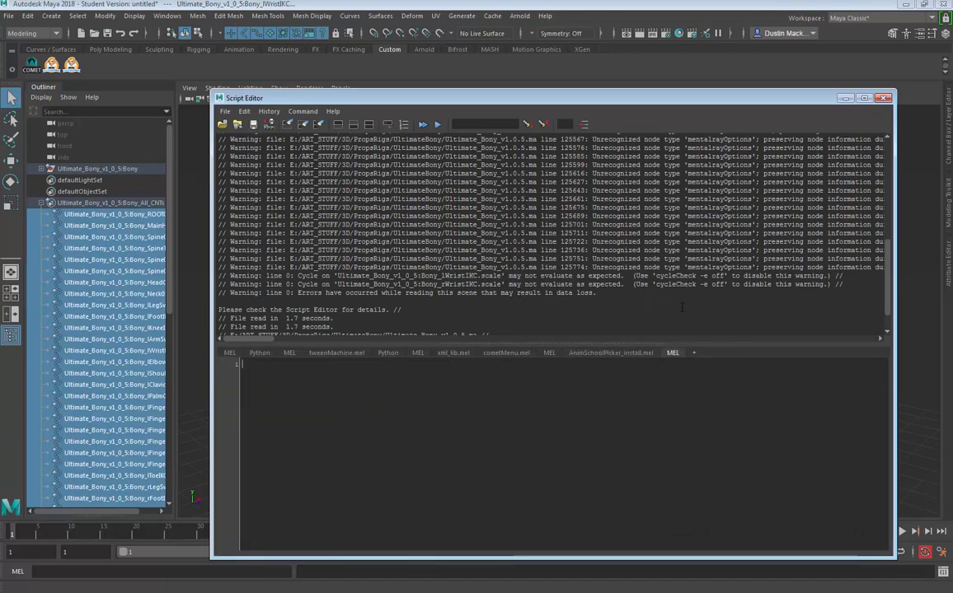
click(269, 111)
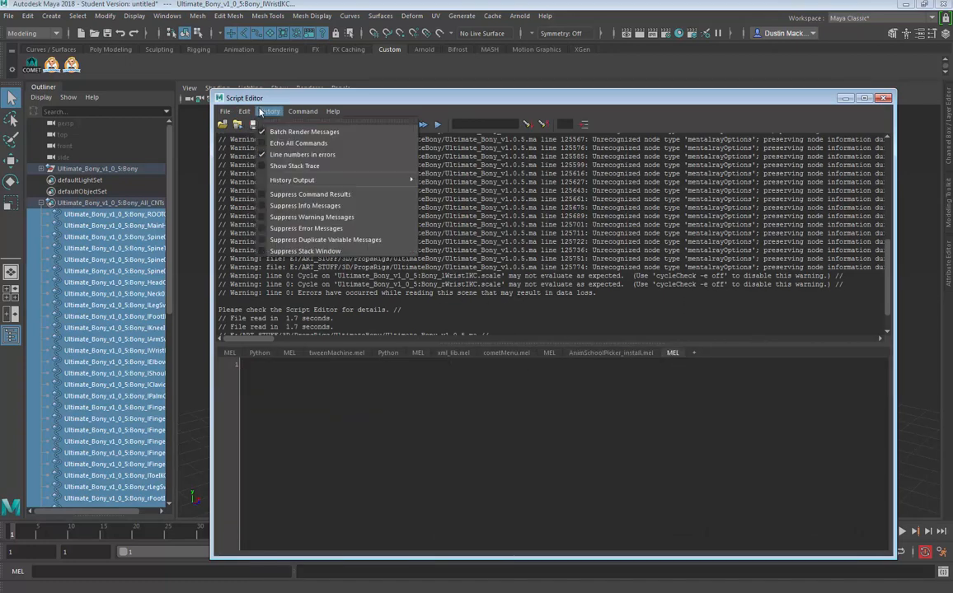
click(244, 111)
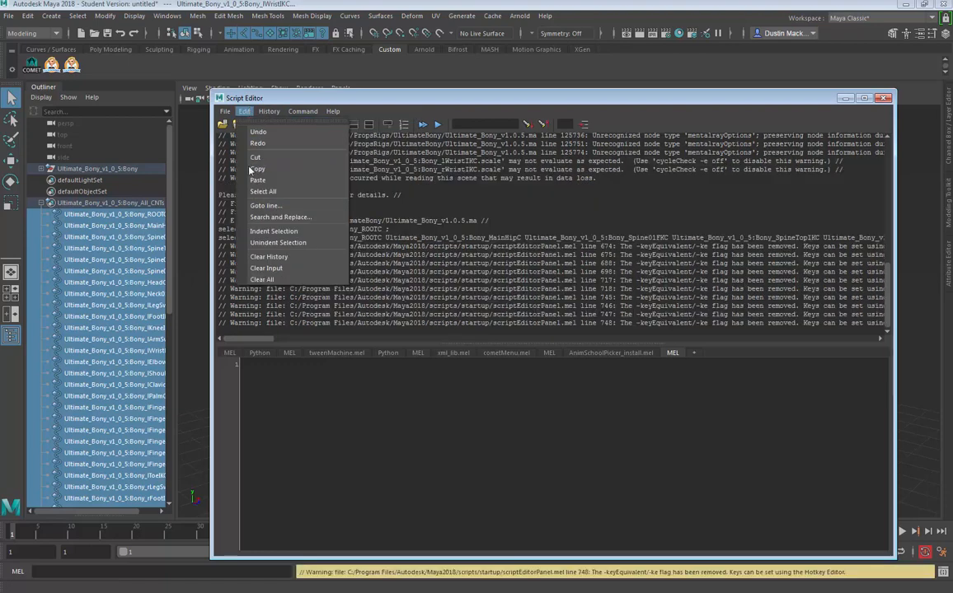
click(273, 262)
Step: Reselect all controls from Bony_ROOTC through the last wrist control and copy the logged select commands into the empty MEL script
click(130, 216)
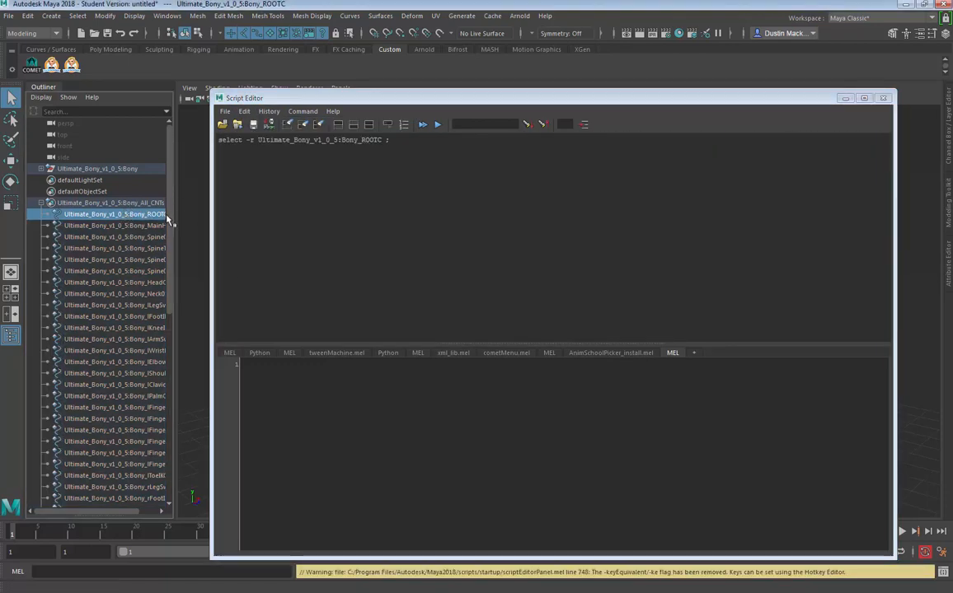
scroll(140, 412, down, 10)
shift+click(120, 487)
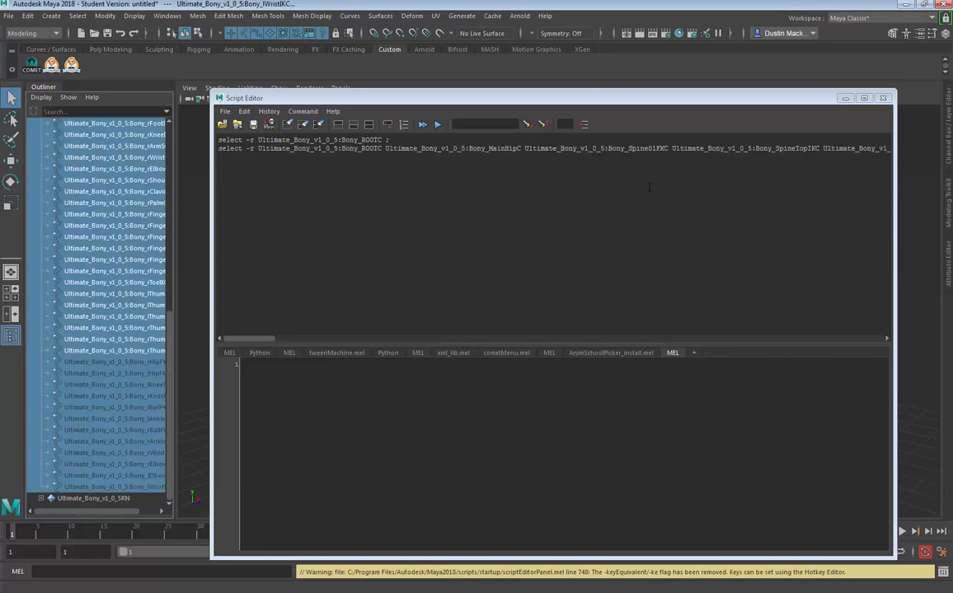
drag(649, 188, 212, 140)
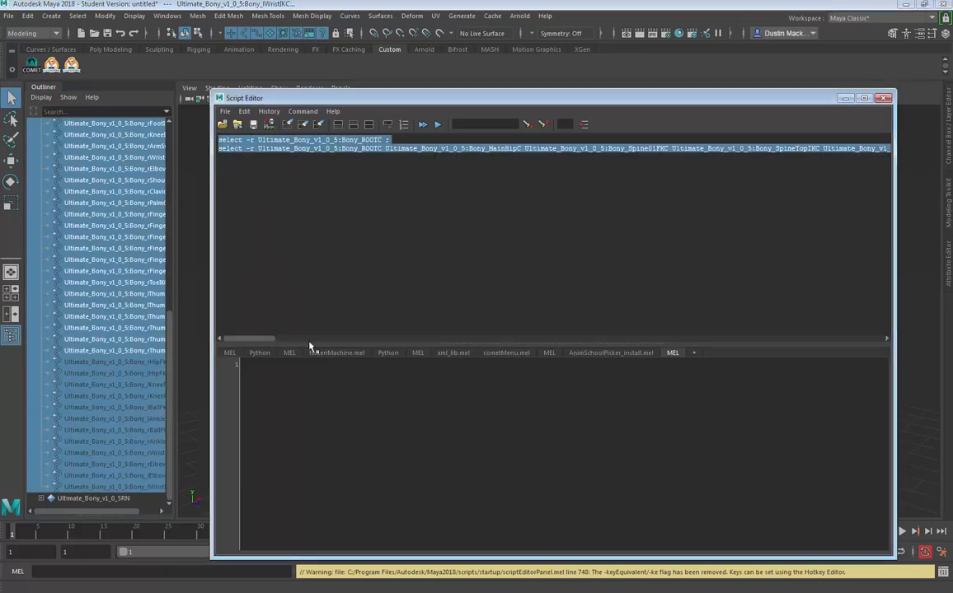
key(ctrl+v)
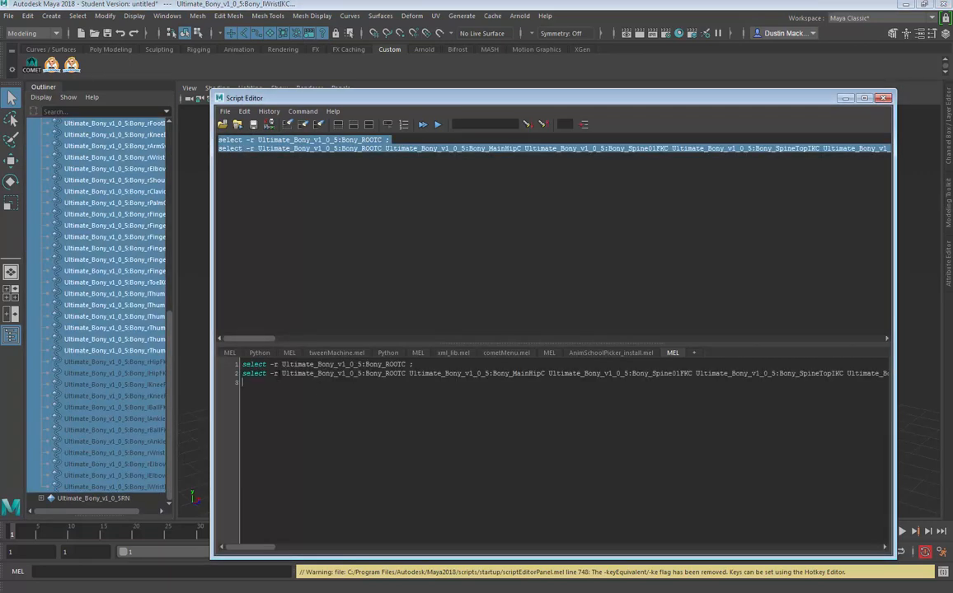
Step: Merge the two pasted commands into one select -r line by deleting the second line's "select -r" and the break before it
click(283, 376)
key(BackSpace)
key(BackSpace)
key(BackSpace)
key(BackSpace)
key(BackSpace)
key(BackSpace)
key(BackSpace)
key(BackSpace)
key(BackSpace)
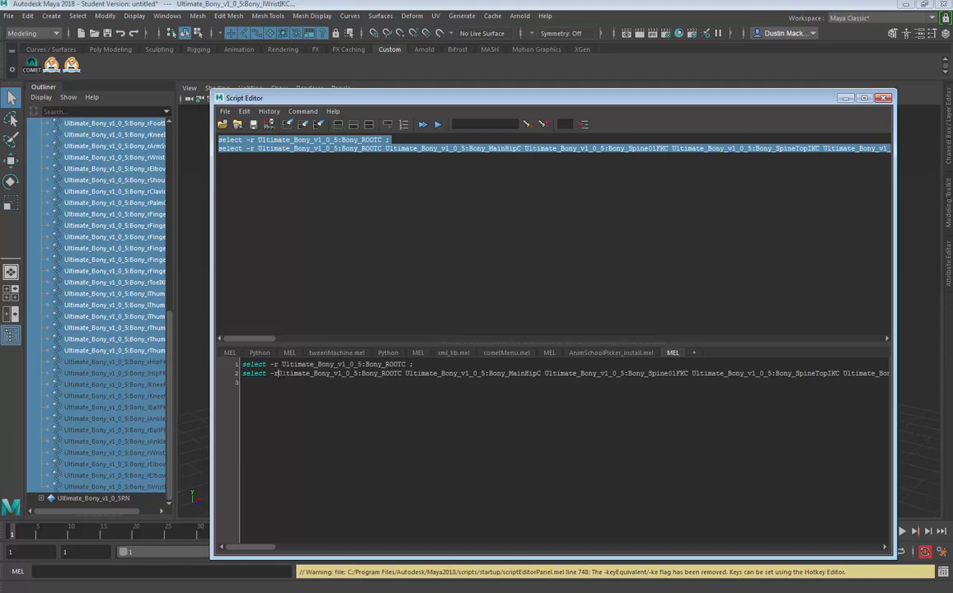
key(BackSpace)
key(BackSpace)
key(BackSpace)
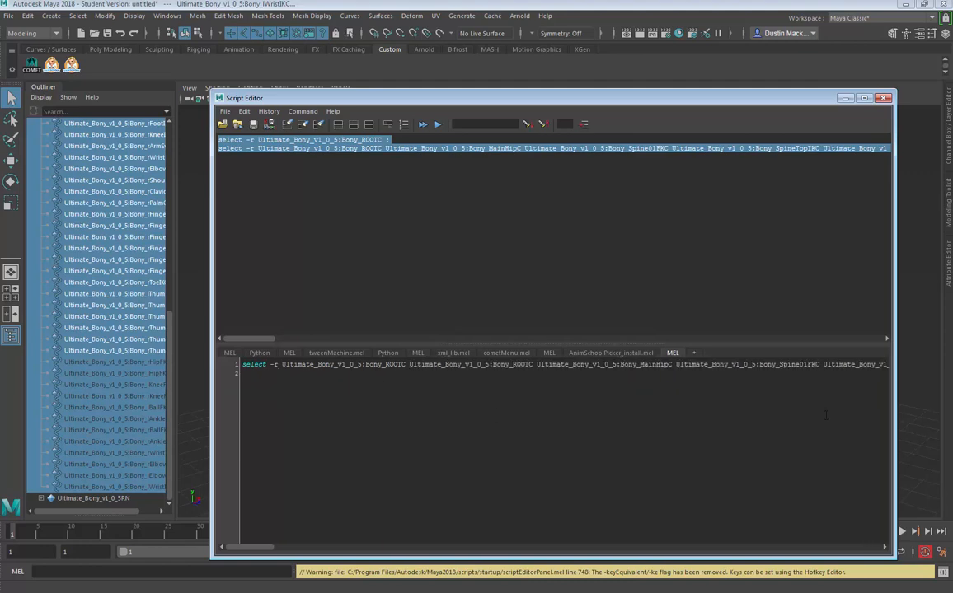
Step: Save the whole merged select script to the Custom shelf as BNYALL, and close the Script Editor
drag(282, 365, 623, 389)
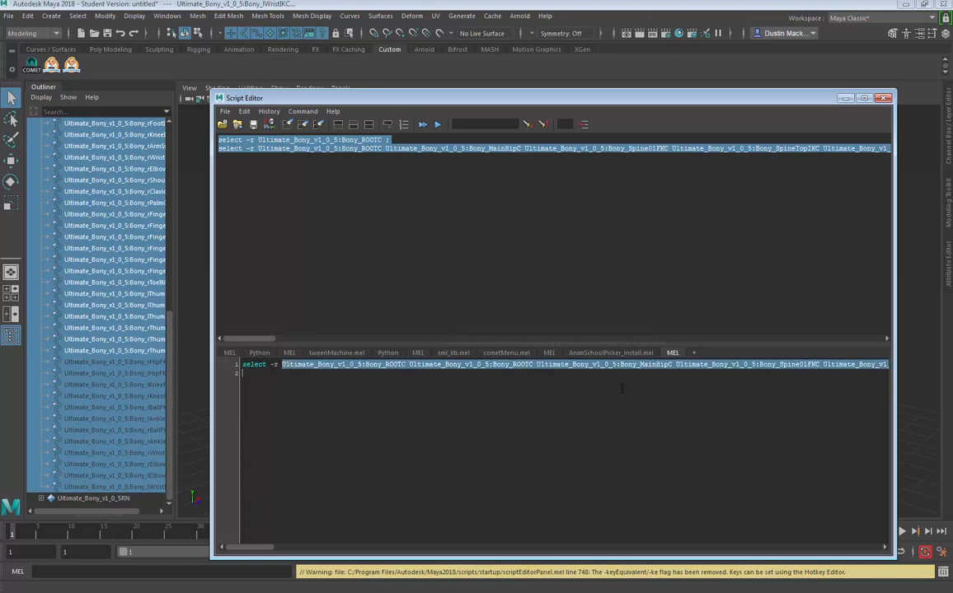
click(730, 404)
key(ctrl+a)
click(224, 111)
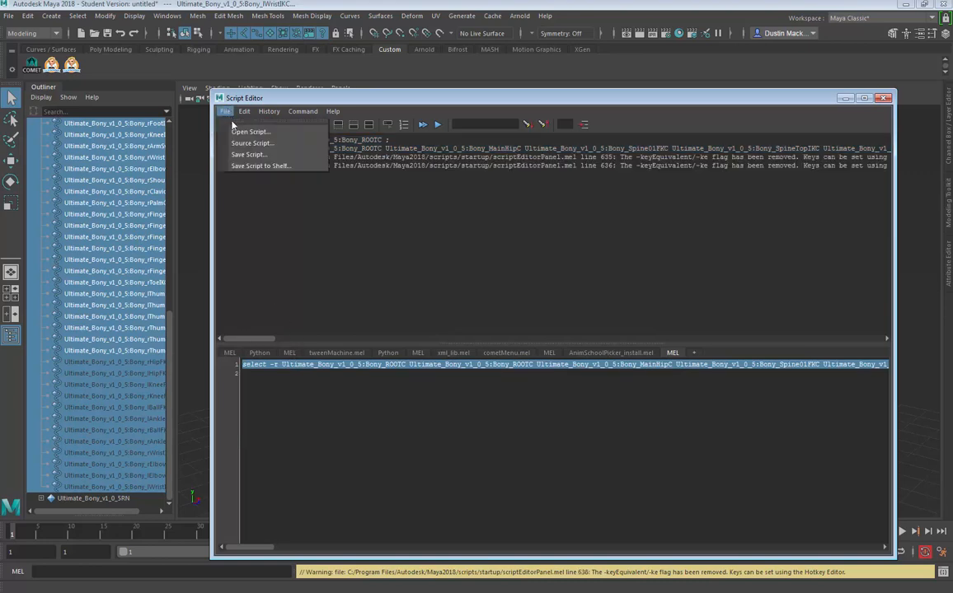
click(256, 167)
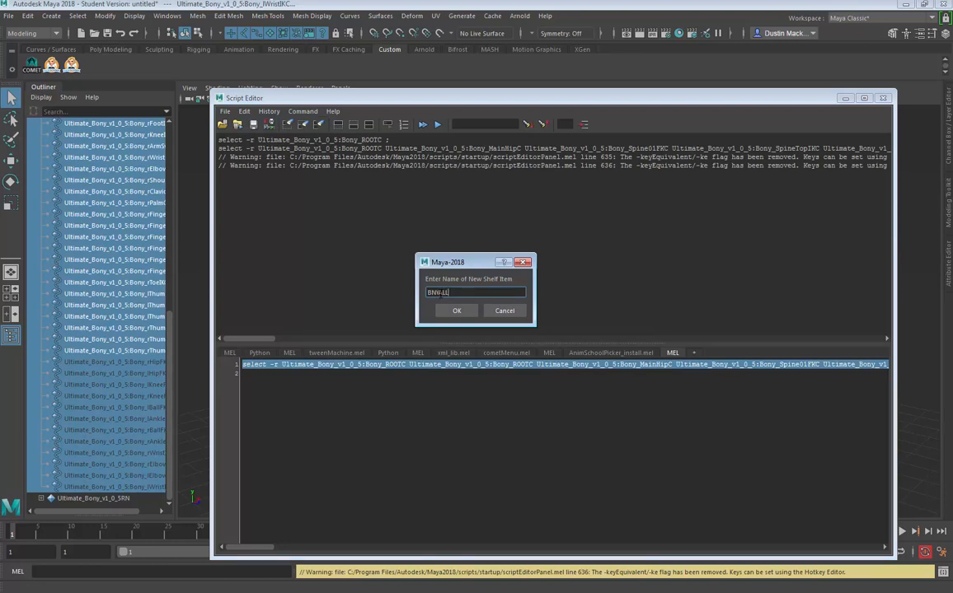
click(450, 311)
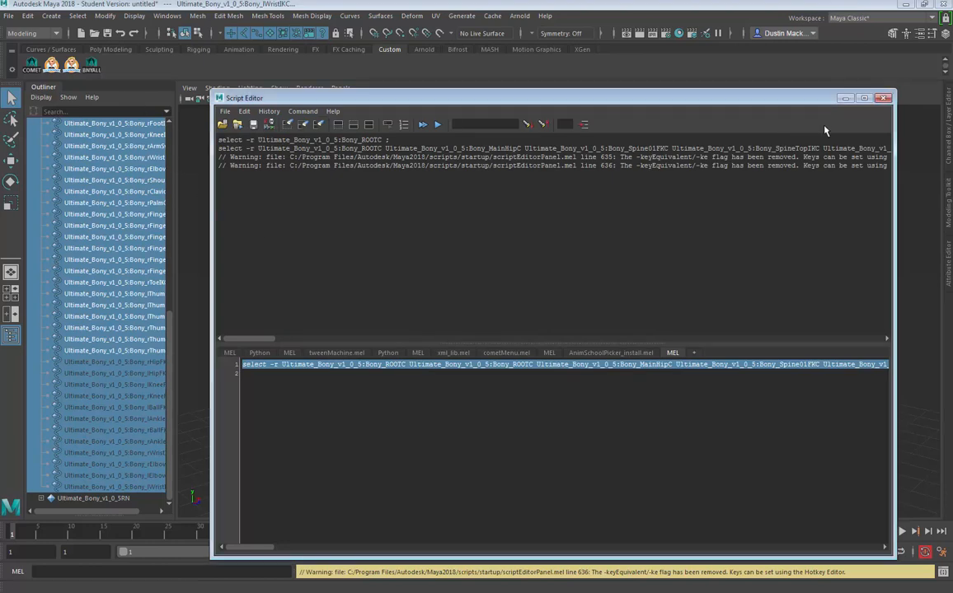
click(884, 99)
Step: Select the right and left shoulder FK controls and rotate them so both arms hang down beside the body
alt+drag(632, 359, 610, 360)
alt+drag(541, 369, 551, 297)
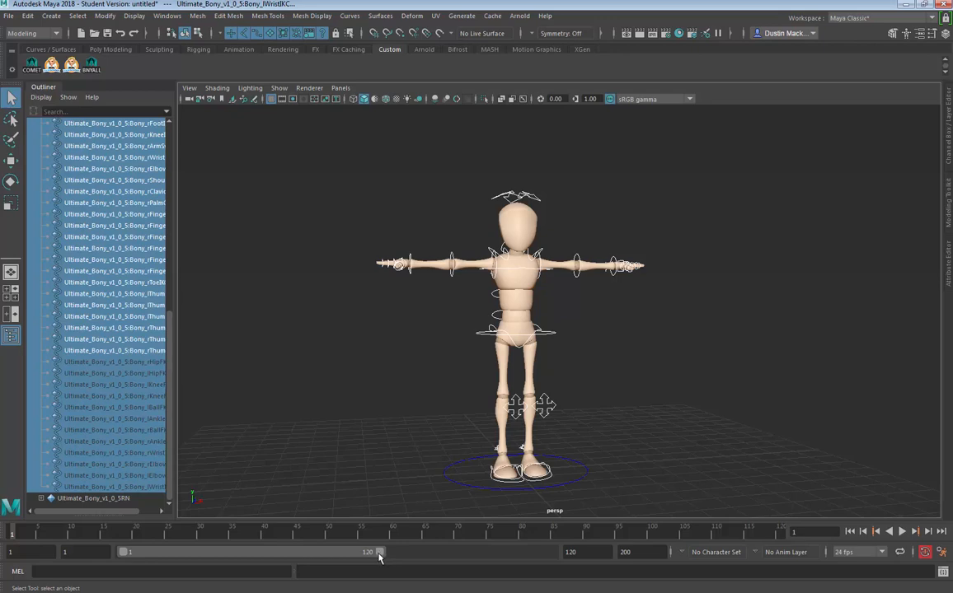
alt+drag(699, 428, 748, 353)
alt+middle_drag(749, 352, 751, 382)
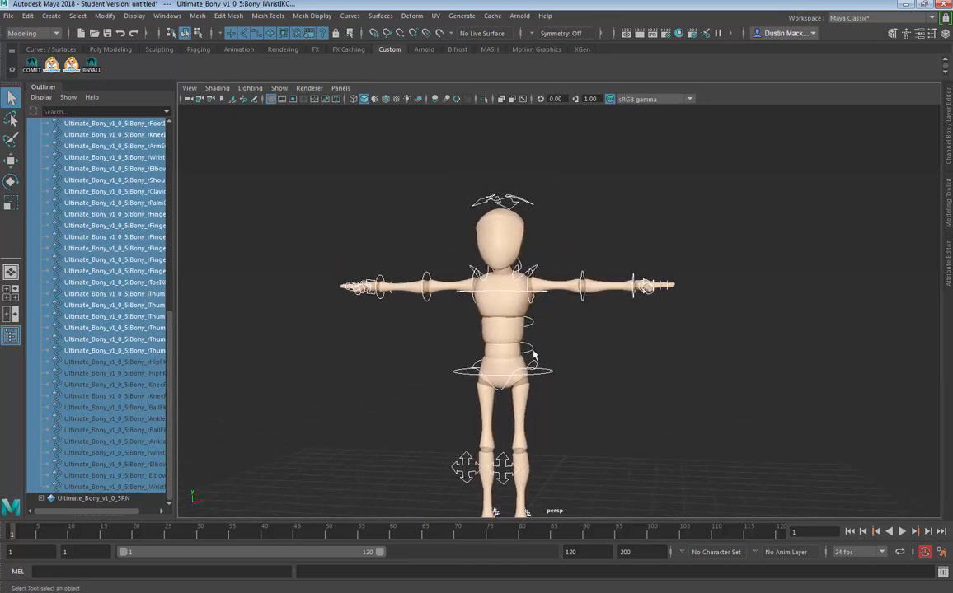
click(475, 293)
alt+drag(543, 330, 711, 414)
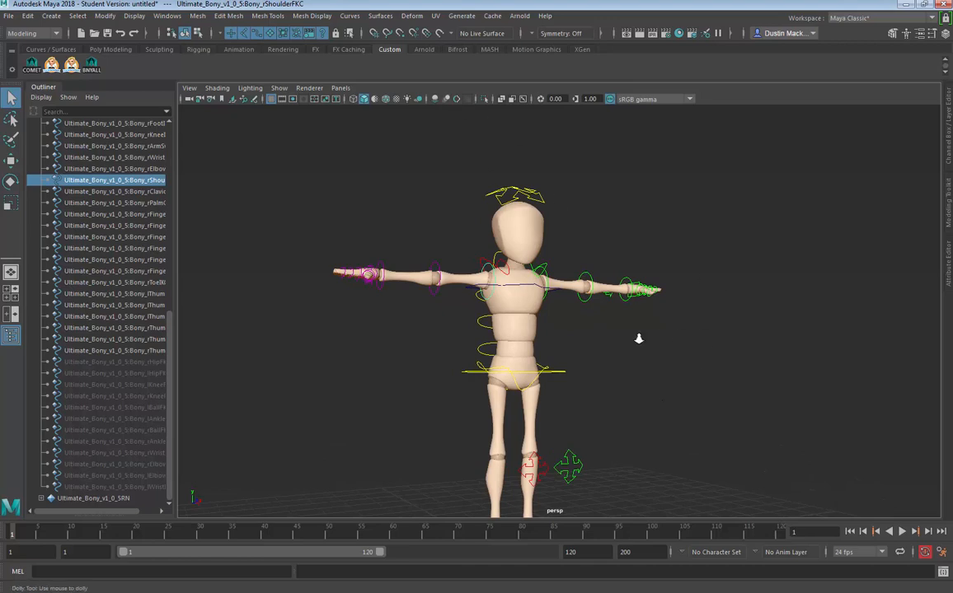
alt+right_drag(638, 337, 449, 316)
key(space)
mouse_move(447, 306)
mouse_down()
mouse_move(513, 308)
mouse_move(447, 308)
mouse_up()
alt+right_drag(448, 309, 556, 302)
alt+drag(556, 302, 520, 304)
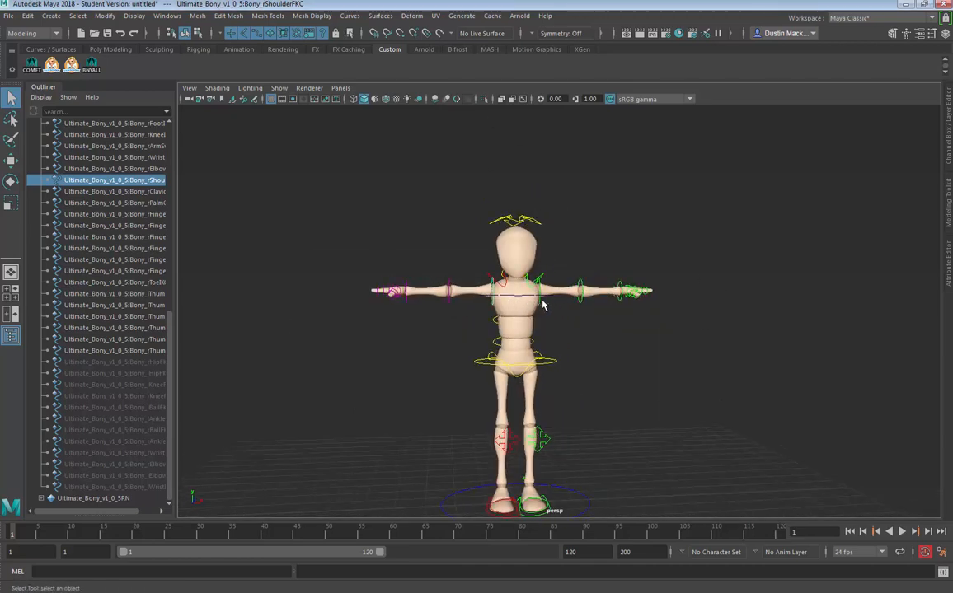
click(540, 301)
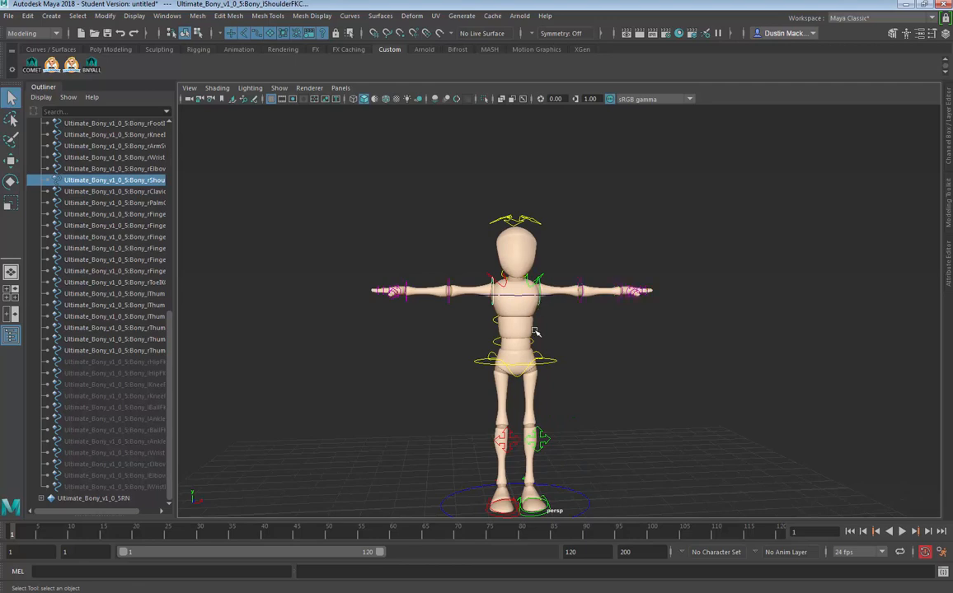
key(e)
drag(481, 304, 498, 272)
Step: Pose the left hand by rotating its finger controls and its first thumb control toward the palm
alt+drag(572, 344, 484, 339)
scroll(547, 336, up, 5)
alt+drag(560, 380, 588, 367)
alt+middle_drag(589, 366, 599, 321)
alt+right_drag(763, 376, 814, 380)
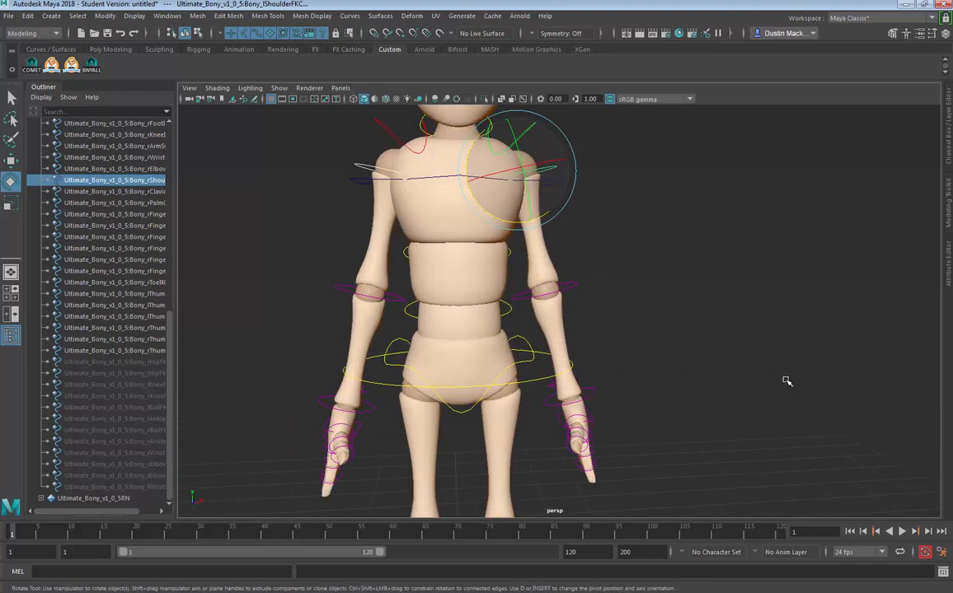
alt+drag(786, 380, 615, 399)
alt+drag(634, 440, 579, 422)
drag(632, 370, 635, 383)
click(664, 367)
key(q)
click(568, 365)
key(e)
drag(584, 312, 591, 326)
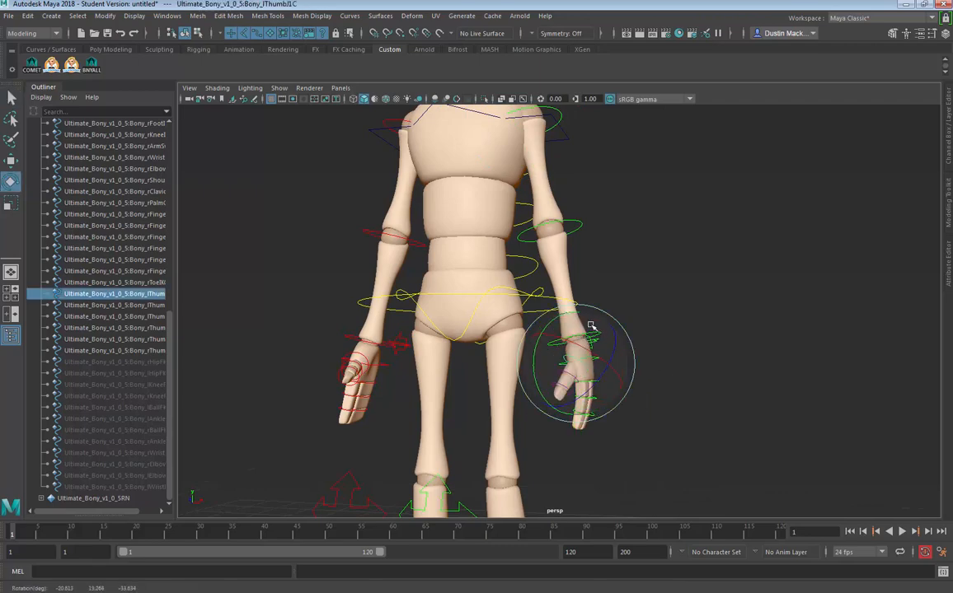
Step: Curl the left hand's fingers further inward, then clear the selection
alt+drag(614, 388, 608, 440)
key(q)
click(582, 403)
key(e)
click(463, 410)
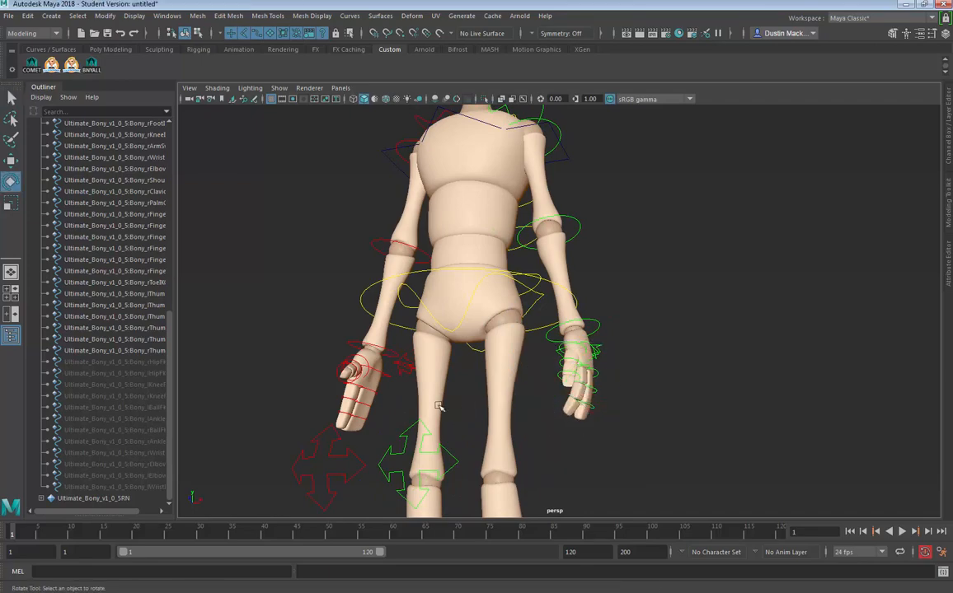
Step: Curl the right hand's finger controls together and rotate its thumb control in toward the palm
alt+drag(440, 404, 478, 398)
click(576, 360)
key(q)
drag(365, 399, 338, 443)
key(e)
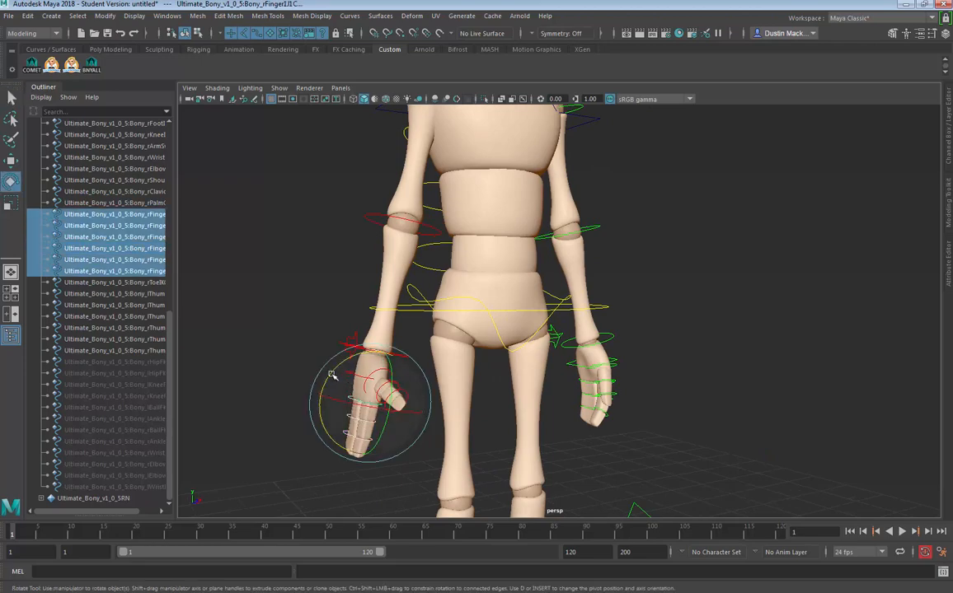
drag(331, 375, 325, 388)
key(q)
key(e)
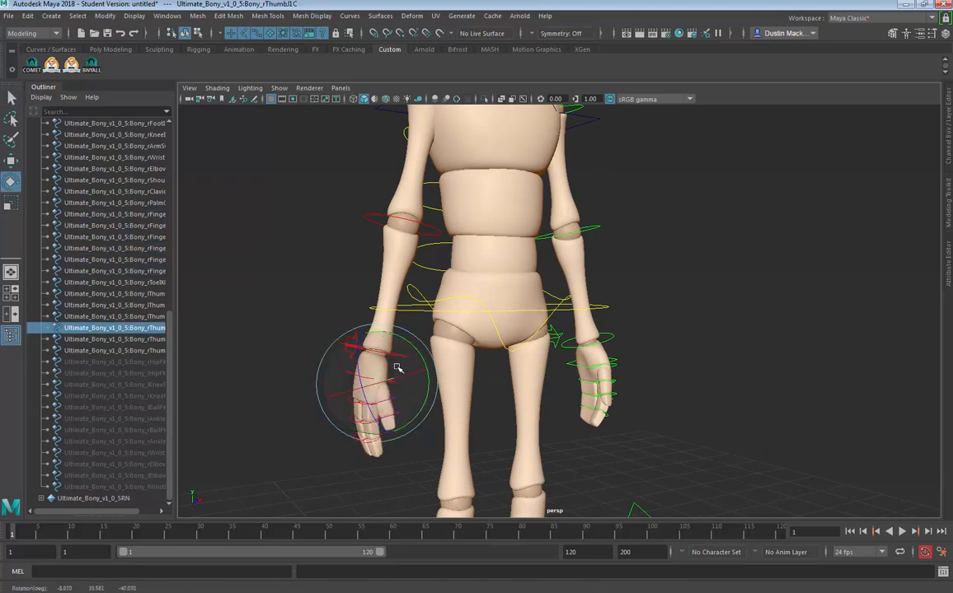
Step: Select the three joint controls of the right hand's first finger, rotate them together, and clear the selection
alt+drag(397, 436, 456, 357)
click(456, 353)
shift+click(457, 375)
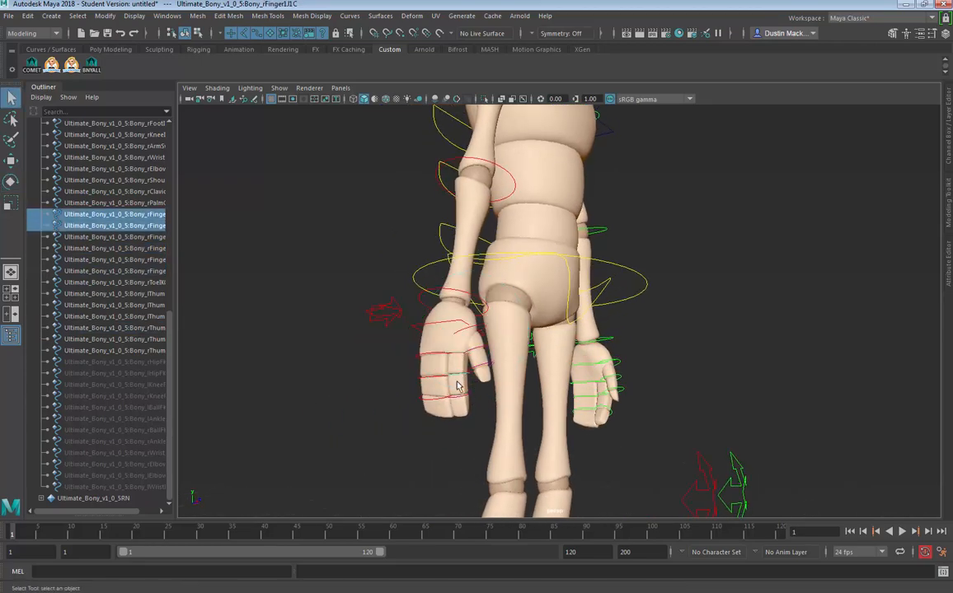
key(e)
key(q)
shift+click(458, 397)
key(e)
drag(434, 429, 452, 423)
click(675, 348)
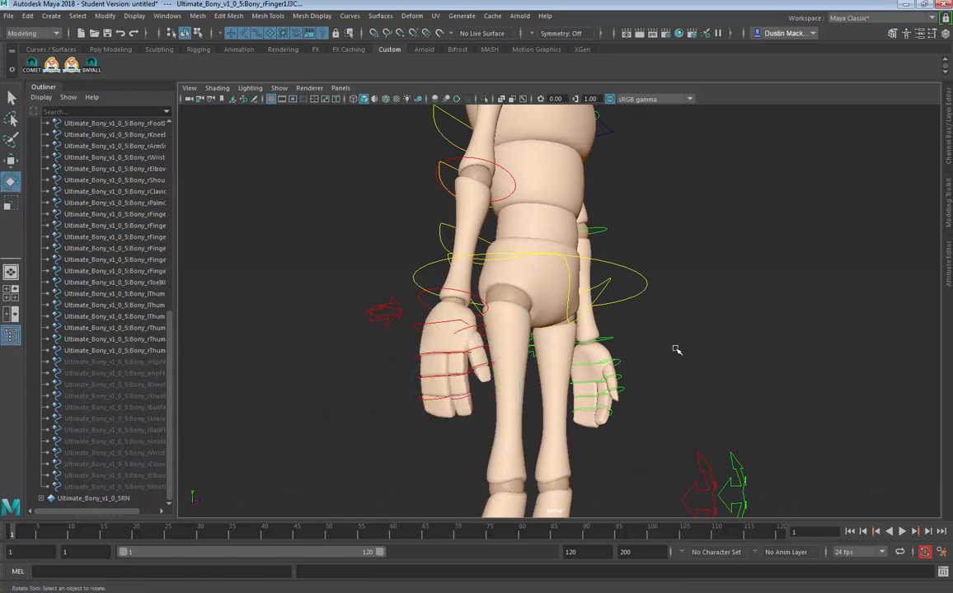
Step: Check both elbow controls, then rotate both shoulder FK controls slightly to refine how the lowered arms hang
alt+drag(660, 370, 624, 359)
alt+right_drag(624, 359, 542, 443)
alt+middle_drag(542, 443, 557, 501)
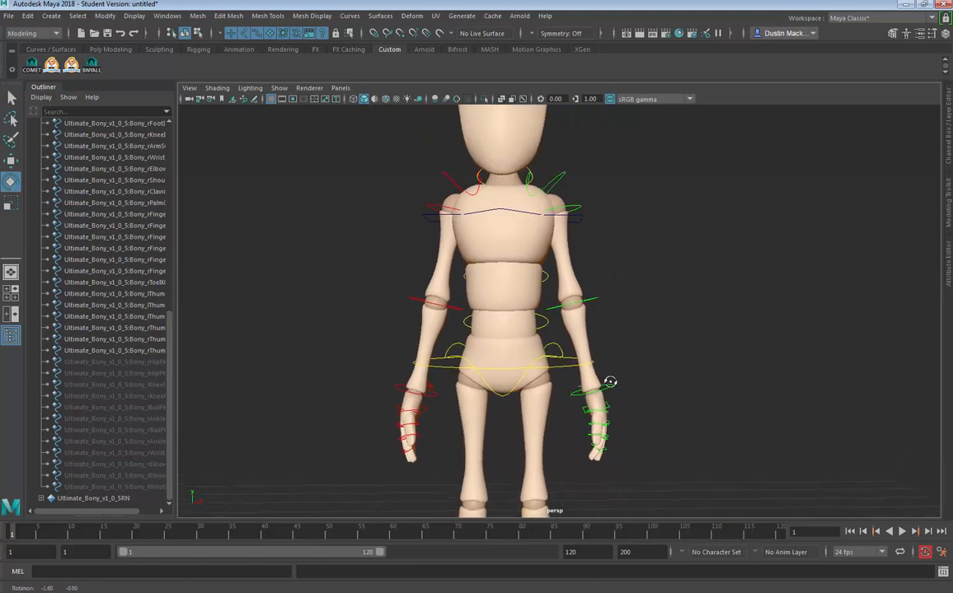
alt+drag(610, 383, 608, 391)
alt+middle_drag(609, 392, 610, 412)
key(q)
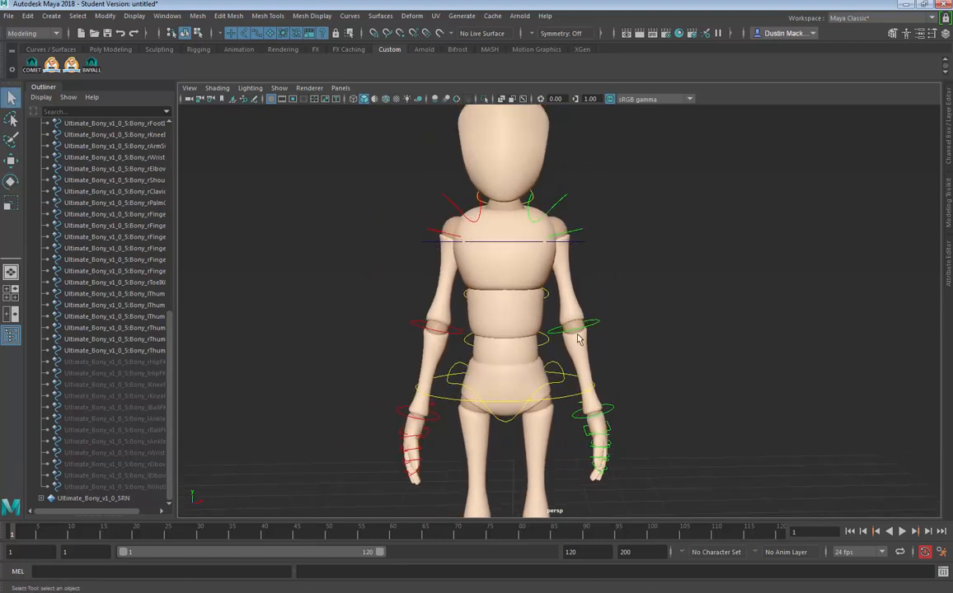
click(579, 335)
key(e)
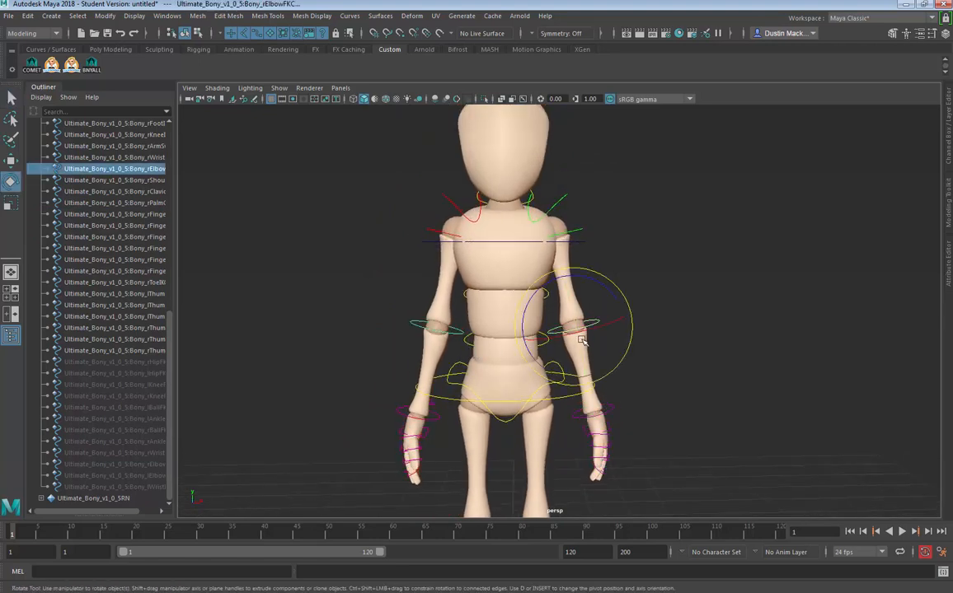
alt+drag(582, 339, 592, 305)
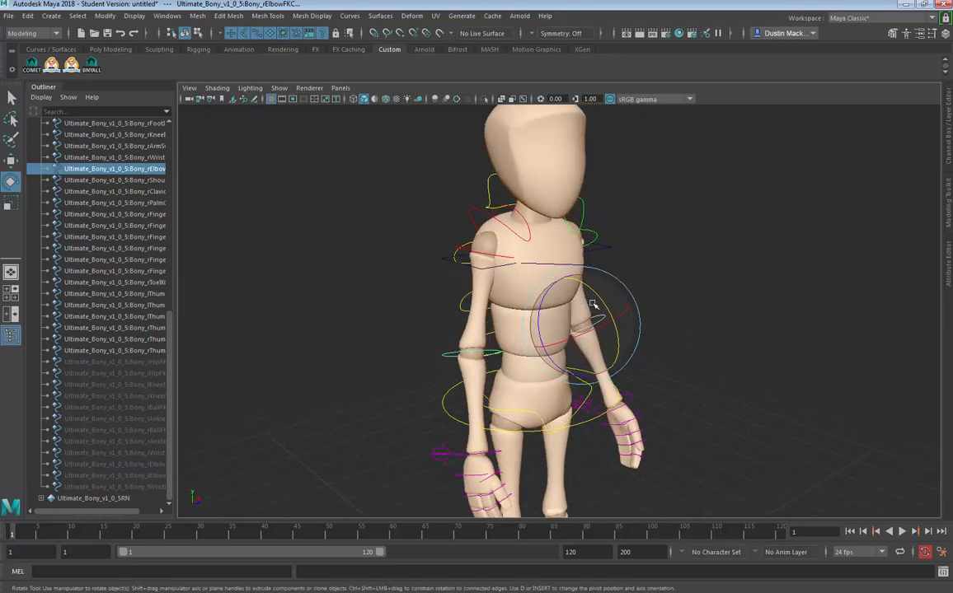
key(q)
click(596, 240)
key(e)
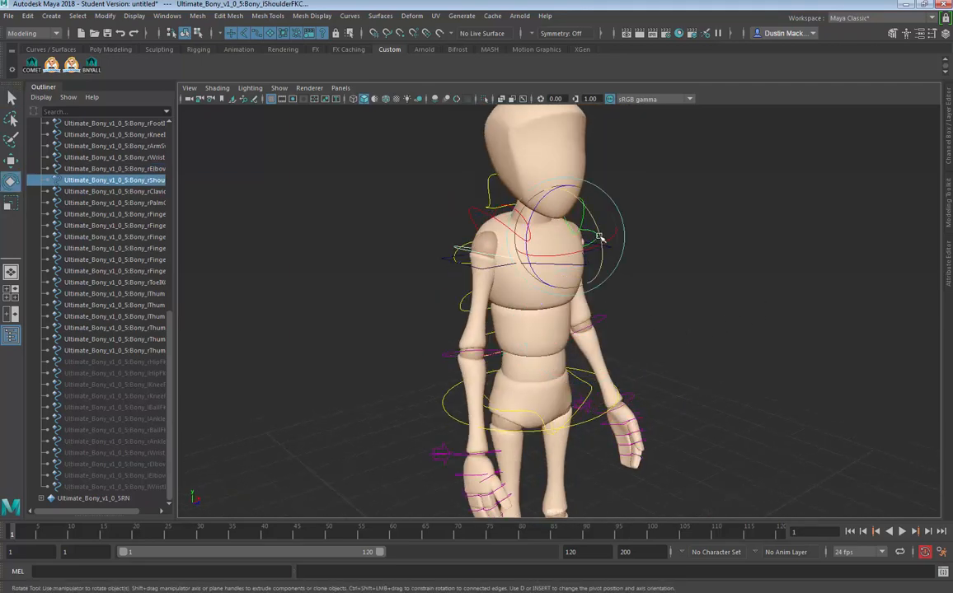
drag(599, 237, 601, 242)
click(767, 282)
alt+right_drag(766, 282, 560, 399)
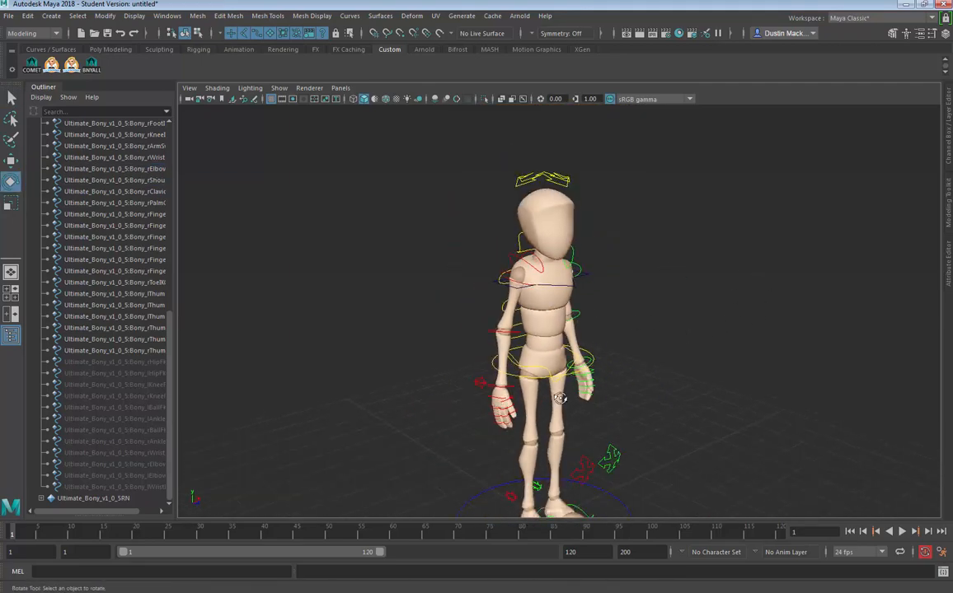
alt+drag(559, 399, 670, 391)
alt+right_drag(671, 391, 579, 435)
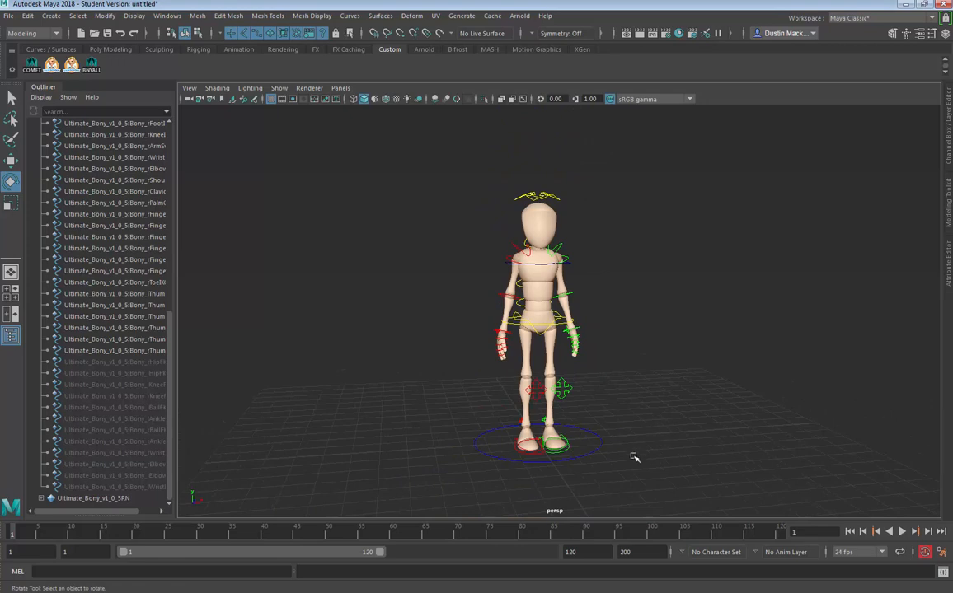
Step: Set both the playback end and the animation end to frame 25
click(582, 552)
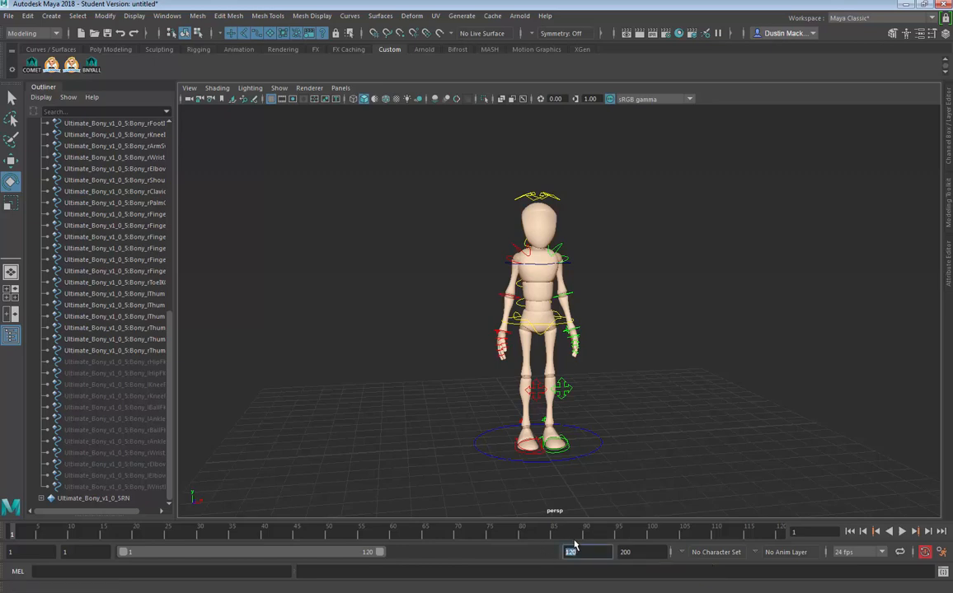
text(25)
key(Return)
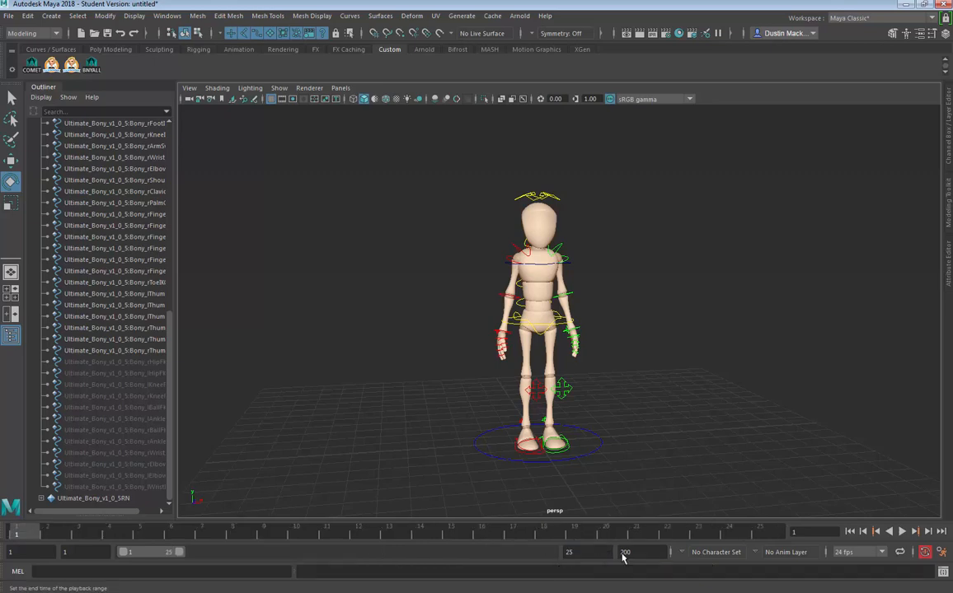
key(Tab)
text(25)
key(Return)
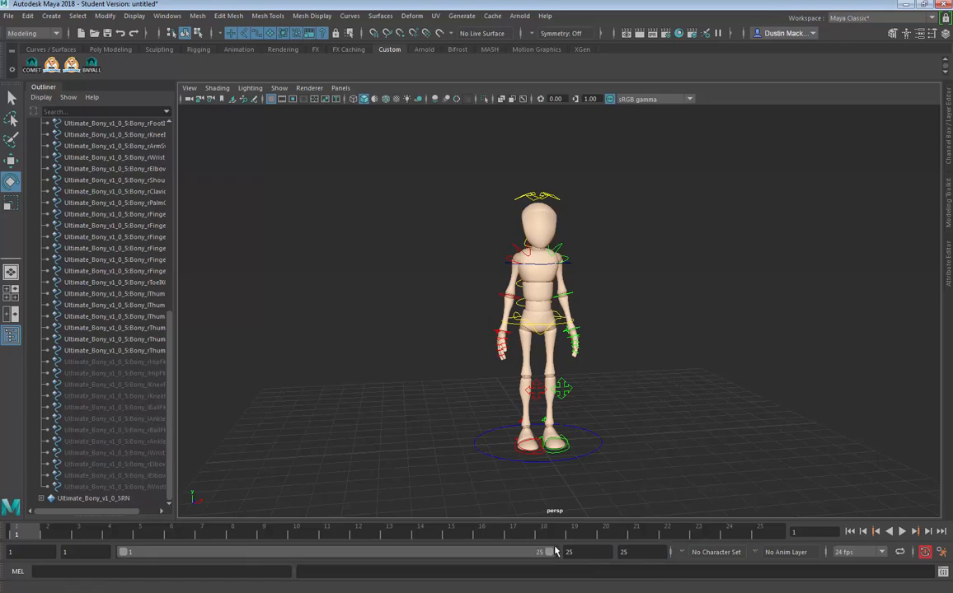
Step: Set the playback end to frame 24, then extend the playback range back to frame 25
drag(582, 553, 561, 551)
text(24)
key(Return)
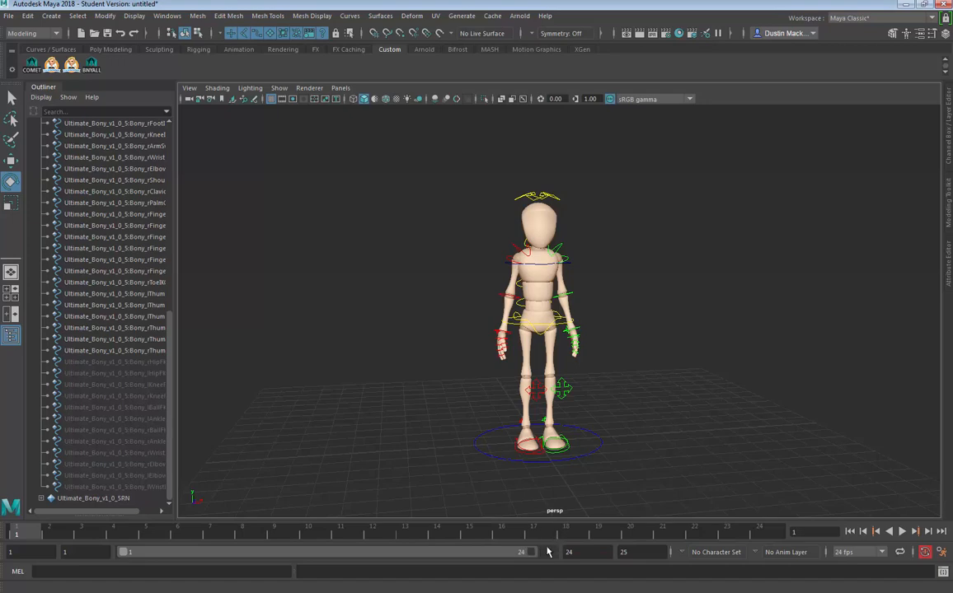
drag(547, 548, 553, 555)
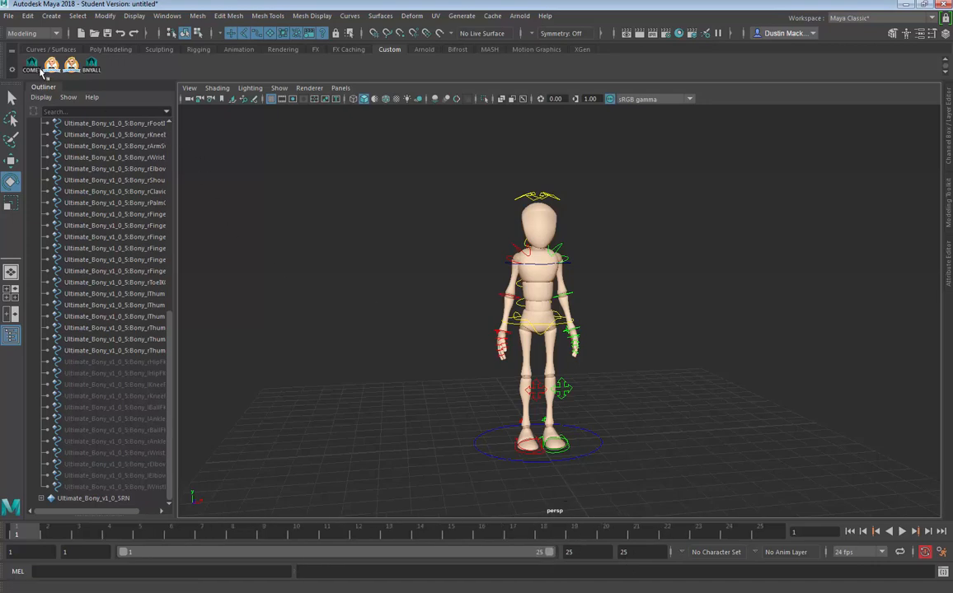
Step: Run the BNYALL shelf script to select all rig controls and key them at frame 1
click(92, 65)
alt+drag(446, 469, 540, 440)
key(space)
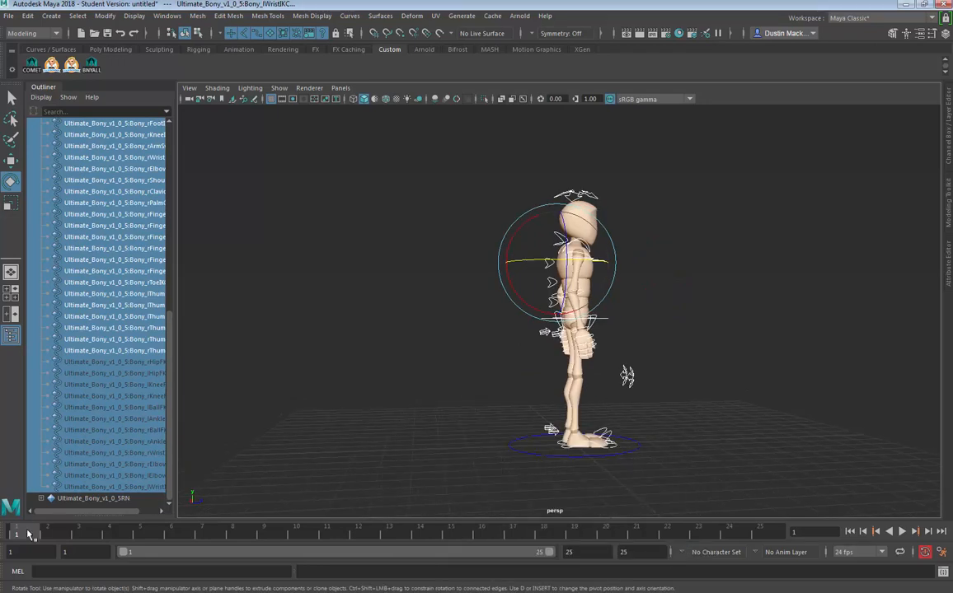
alt+drag(627, 231, 577, 324)
key(q)
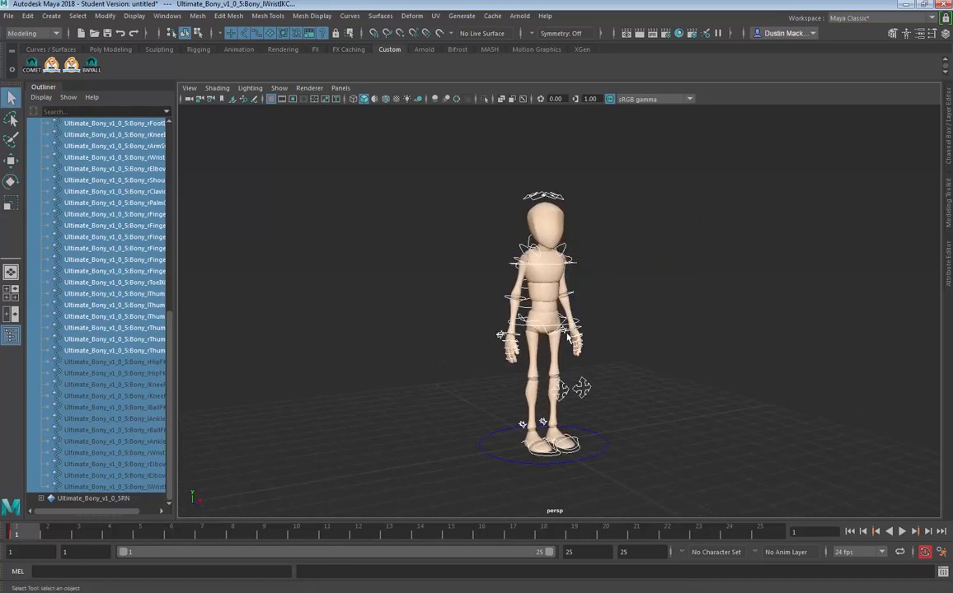
key(space)
Step: Tilt the left foot's toes up and move it forward, and place the right foot behind the body to form a stride
click(555, 458)
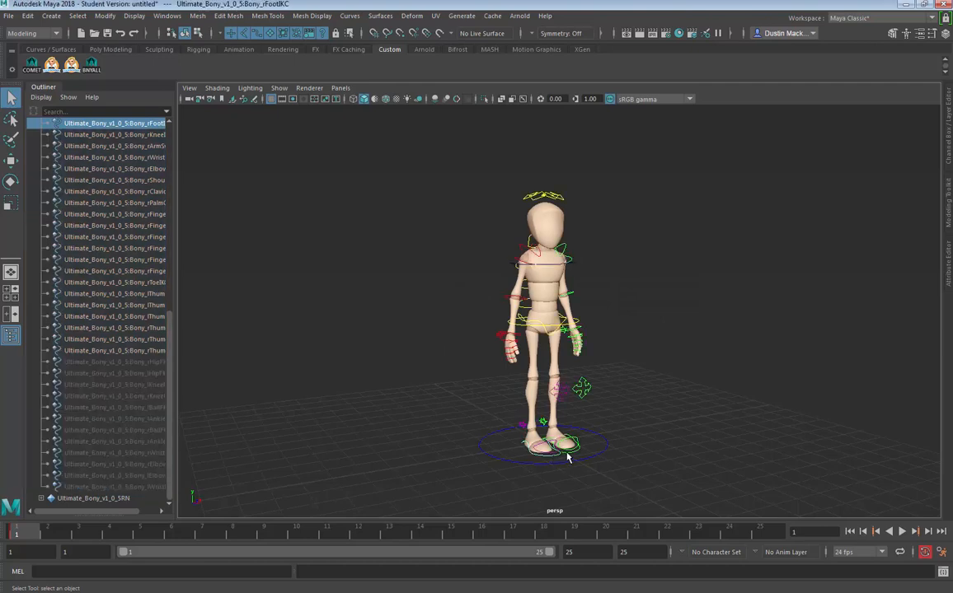
click(567, 458)
key(e)
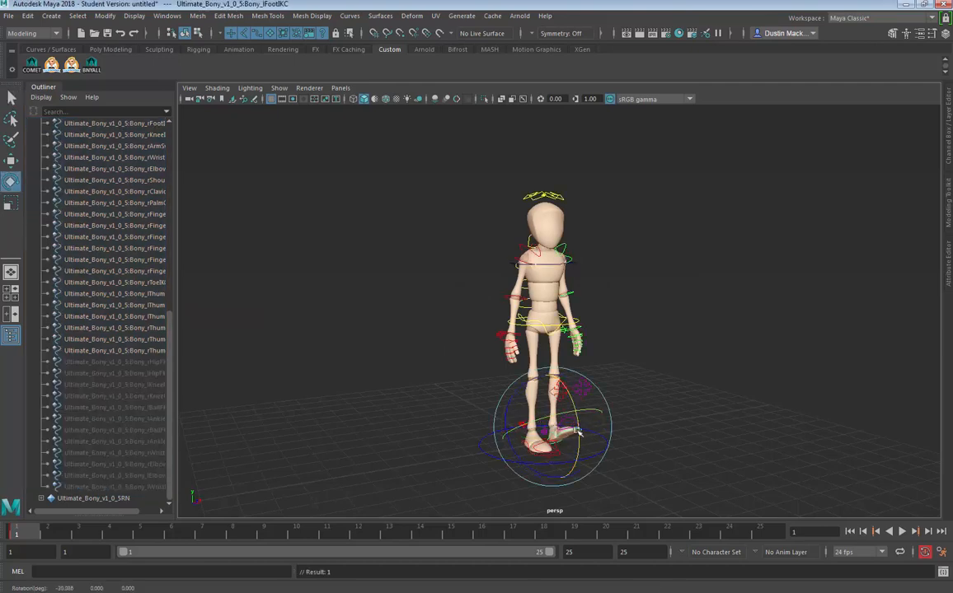
key(w)
key(w)
drag(577, 431, 541, 436)
click(557, 456)
key(q)
Step: Lower the Bony_ROOTC control to about -0.37 in Translate Y and display its channel values
click(553, 326)
click(555, 321)
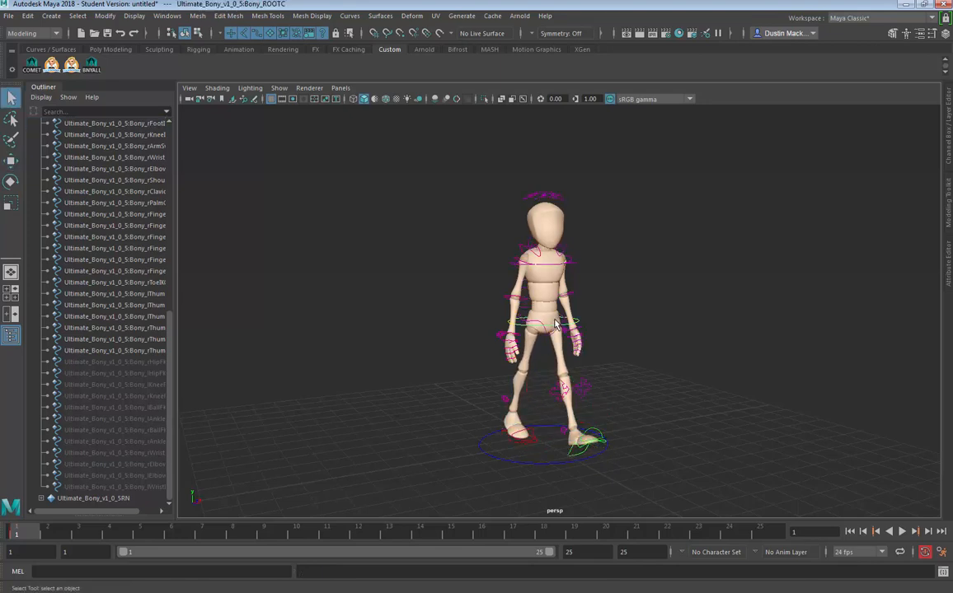
key(w)
mouse_move(543, 303)
mouse_down()
mouse_move(542, 317)
mouse_move(596, 338)
mouse_move(554, 356)
mouse_move(545, 311)
mouse_up()
key(q)
click(947, 259)
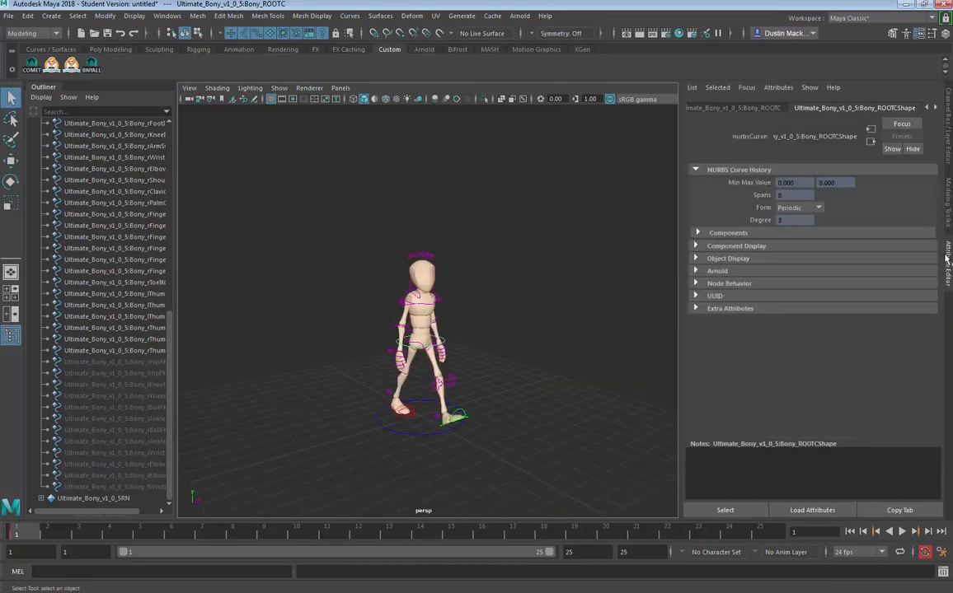
click(951, 162)
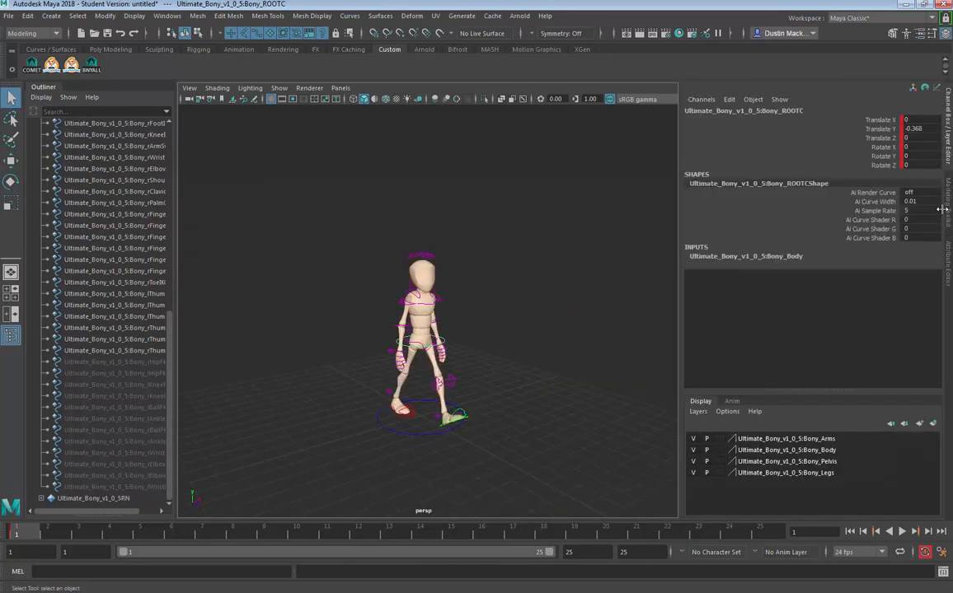
Step: Hide the Bony_Arms and Bony_Body display layers so only the pelvis and legs remain shown
click(693, 440)
click(692, 450)
alt+drag(612, 470, 628, 470)
click(693, 451)
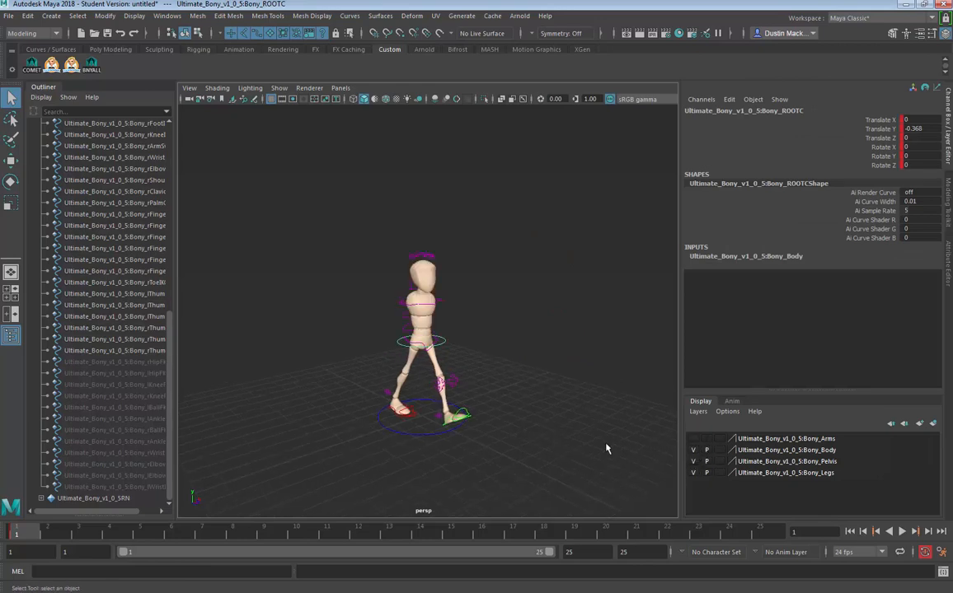
click(694, 451)
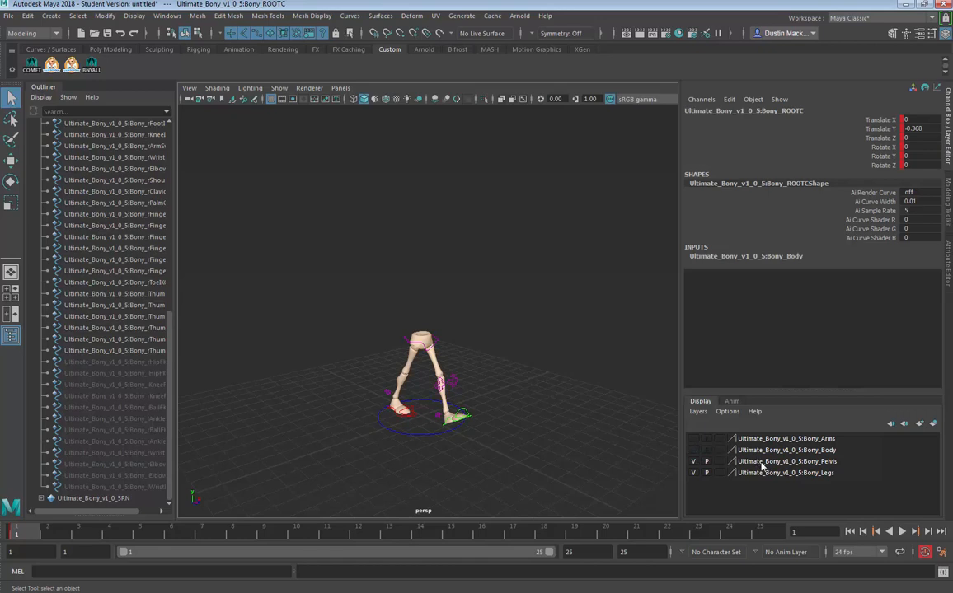
Step: Add the selected Bony_ROOTC control to the Bony_Pelvis display layer
right_click(762, 466)
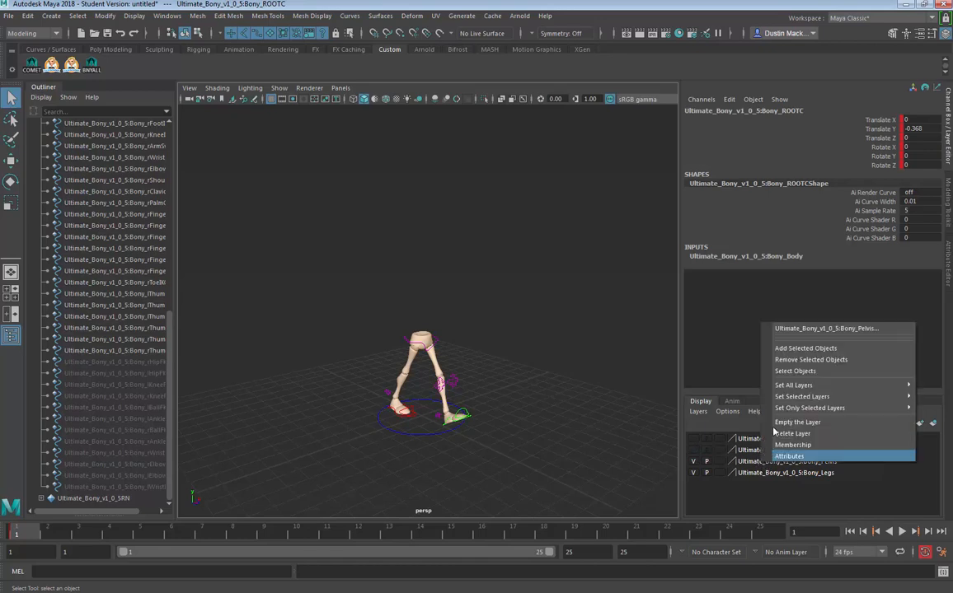
click(805, 348)
alt+right_drag(527, 378, 612, 419)
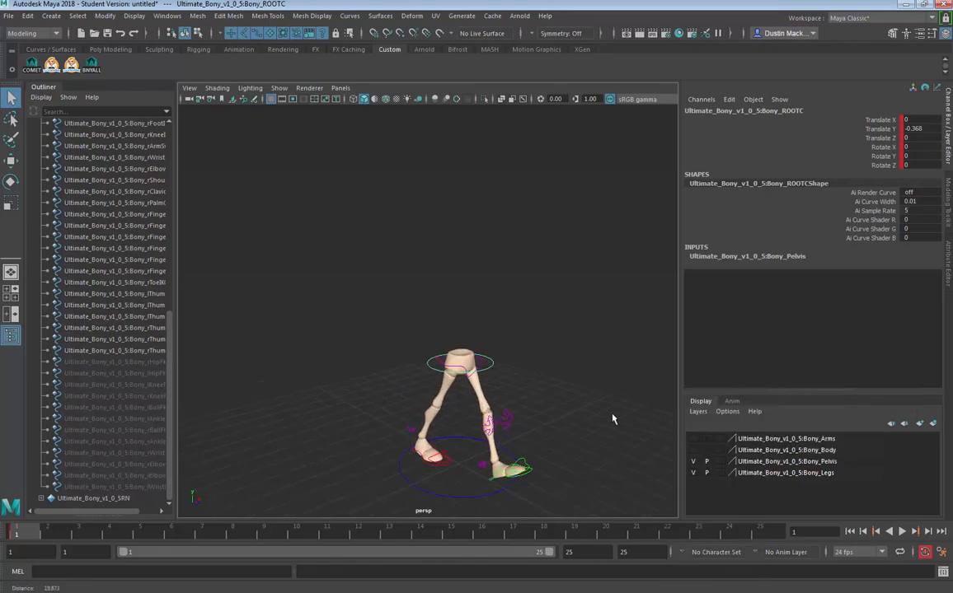
alt+drag(612, 420, 536, 359)
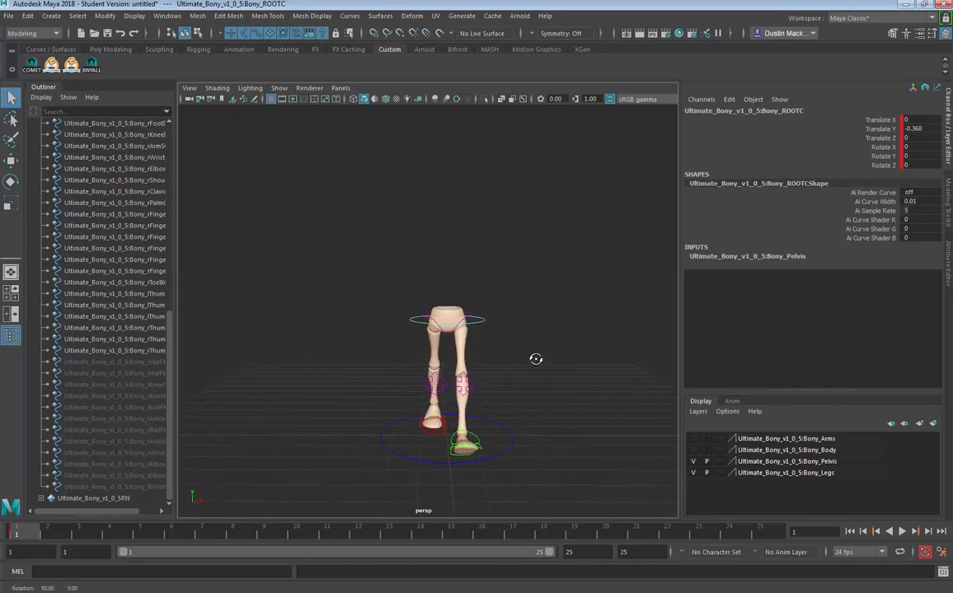
Step: Rotate the Bony_MainHipC control to about -9 in Rotate Y
click(456, 330)
key(e)
alt+drag(518, 320, 488, 401)
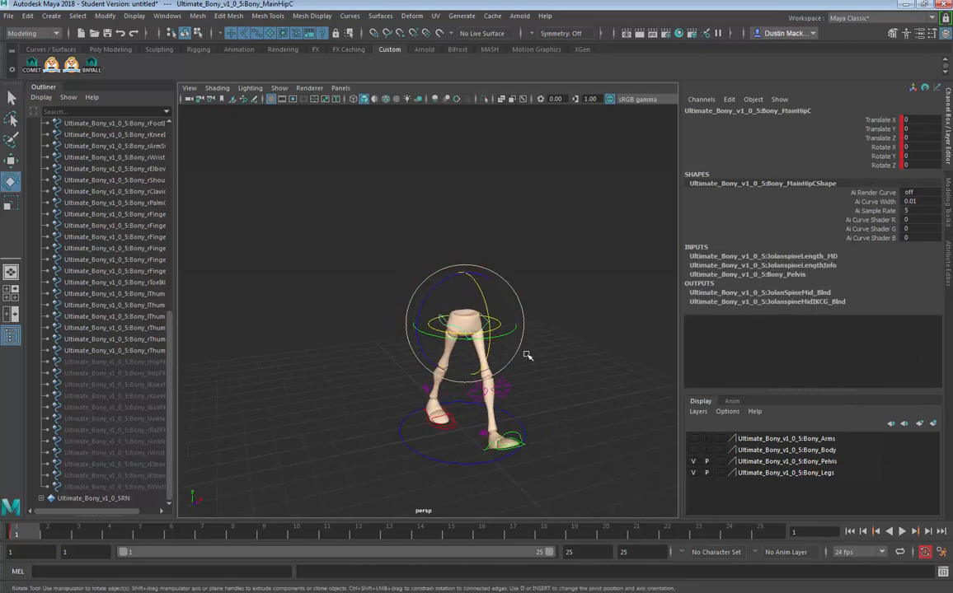
drag(505, 335, 546, 388)
key(ctrl+z)
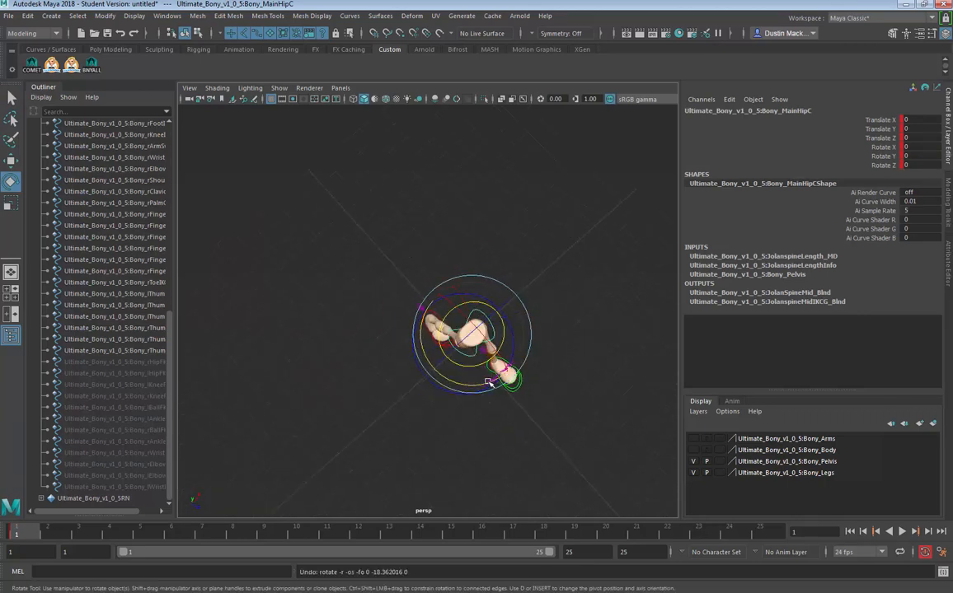
drag(488, 382, 490, 333)
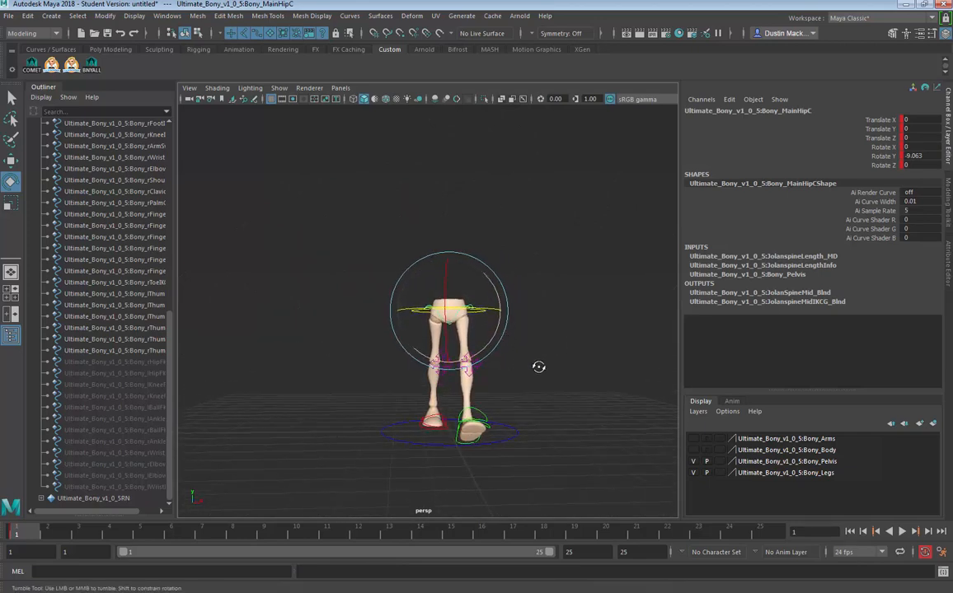
Step: Move the left foot IK control slightly further forward in the left orthographic view
alt+drag(538, 366, 619, 348)
key(space)
key(space)
drag(604, 385, 564, 364)
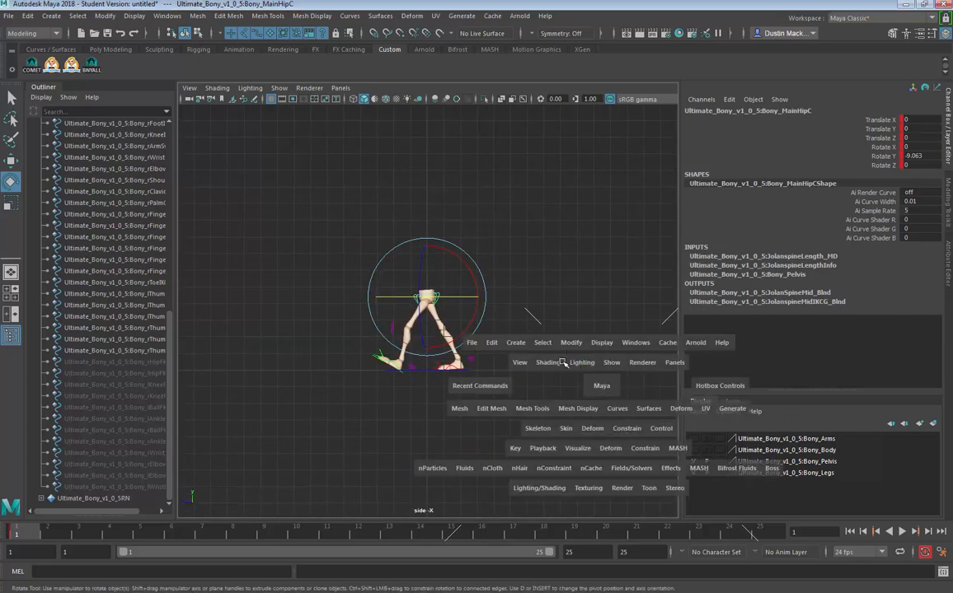
alt+middle_drag(550, 408, 552, 414)
alt+right_drag(551, 414, 638, 430)
click(560, 405)
key(w)
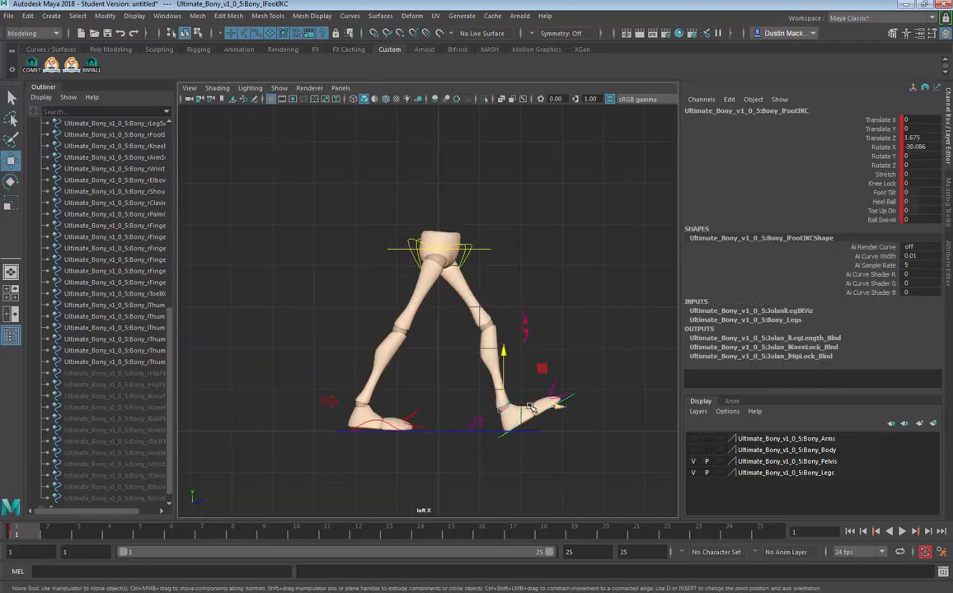
drag(534, 407, 536, 406)
Step: Set the right foot control's Heel Ball attribute to 2.5 to lift the back heel
click(384, 425)
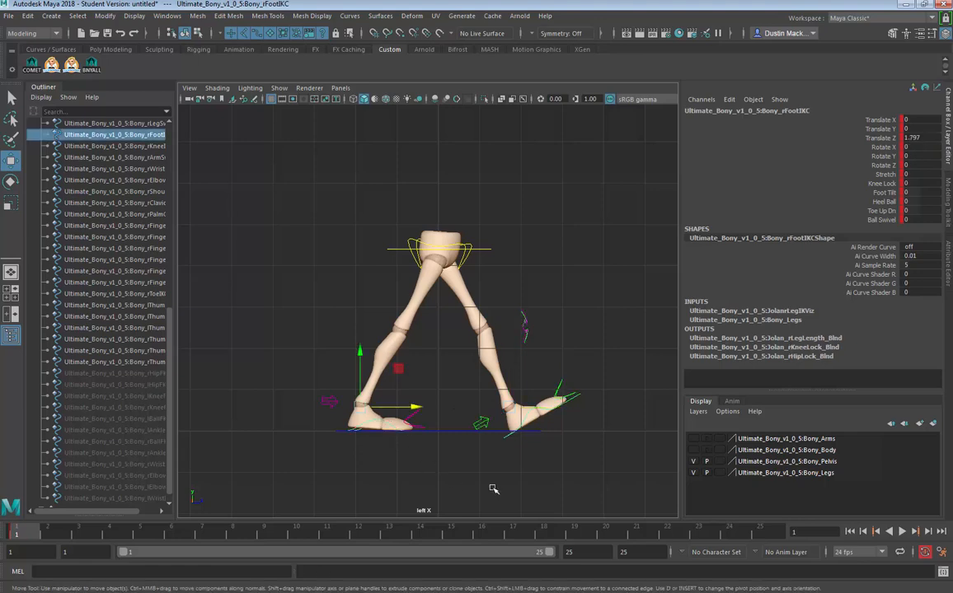
click(890, 200)
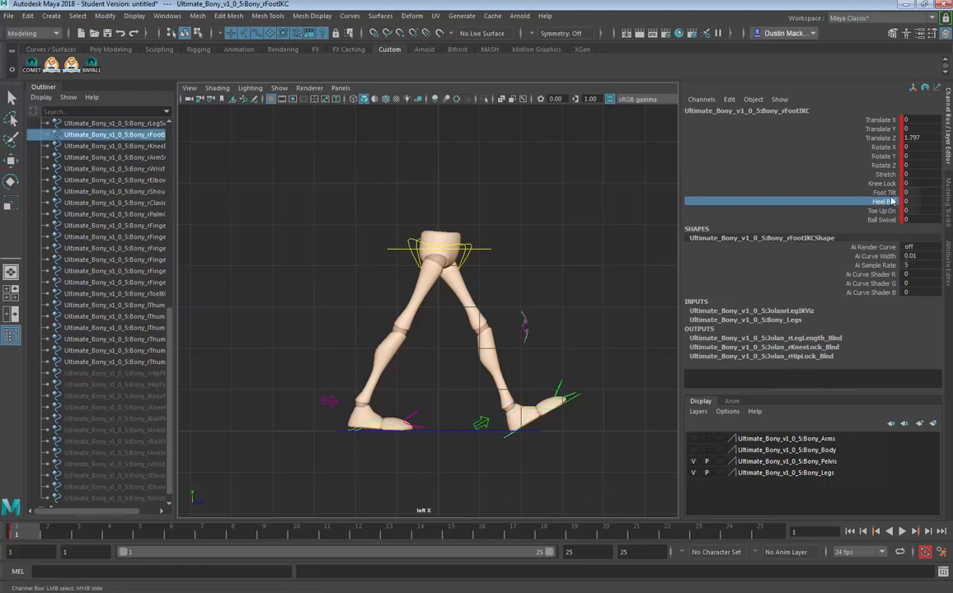
drag(888, 193, 884, 220)
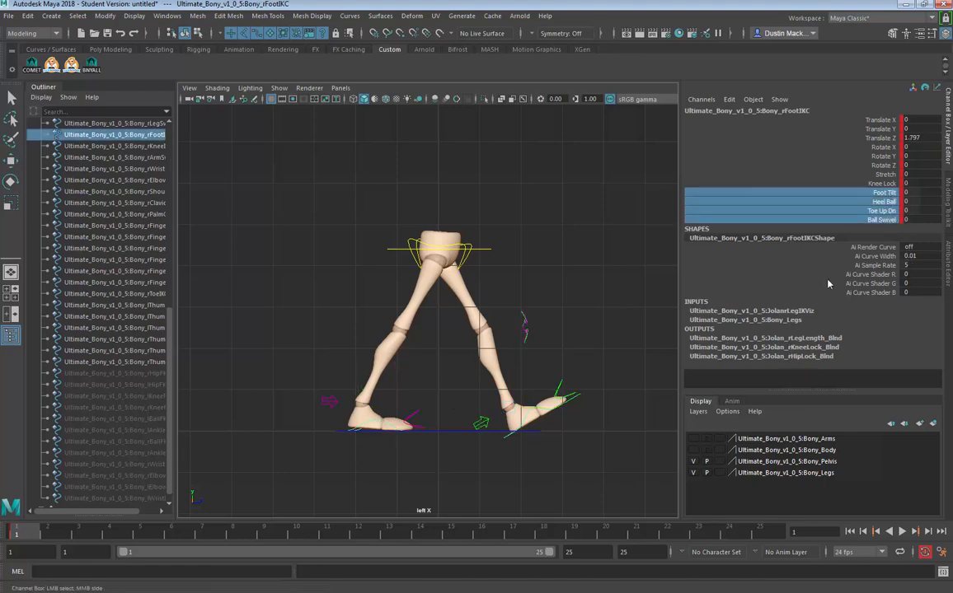
click(884, 201)
middle_drag(580, 433, 592, 435)
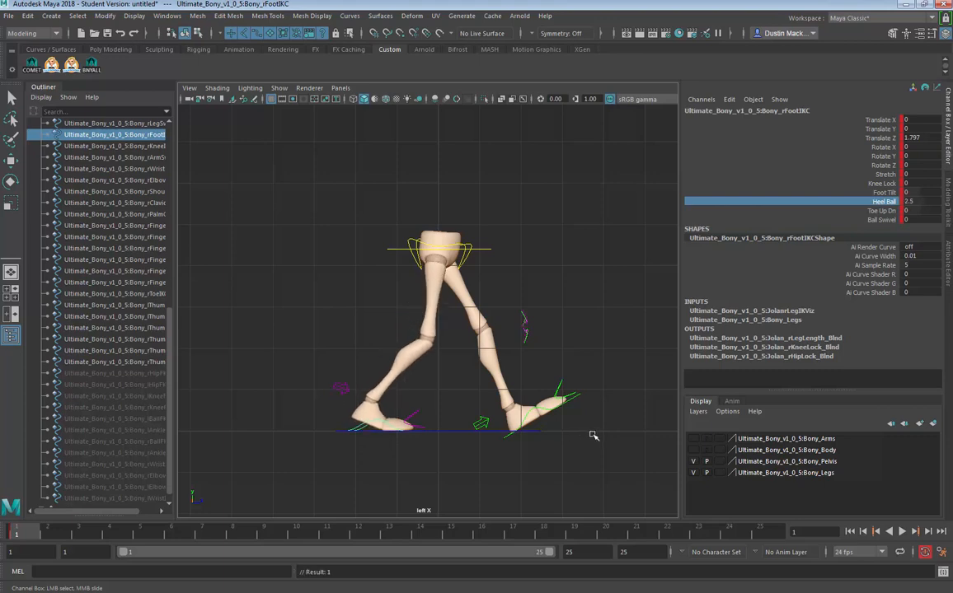
Step: Adjust the stride length, placing the left foot at about 1.414 and the right foot at about 1.893 in Translate Z
key(w)
drag(417, 408, 408, 408)
click(560, 400)
drag(552, 408, 537, 420)
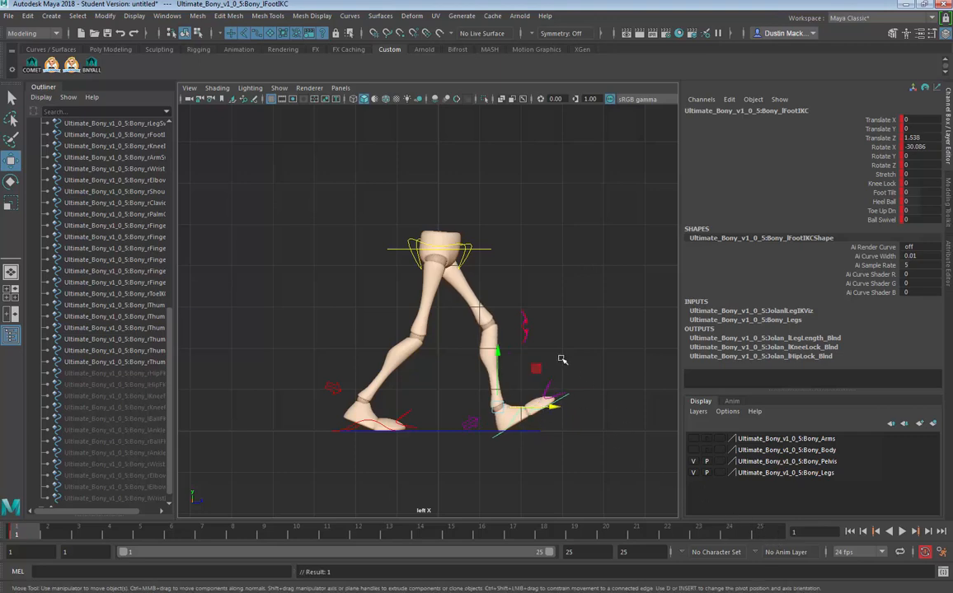
alt+middle_drag(560, 356, 586, 374)
drag(579, 424, 574, 426)
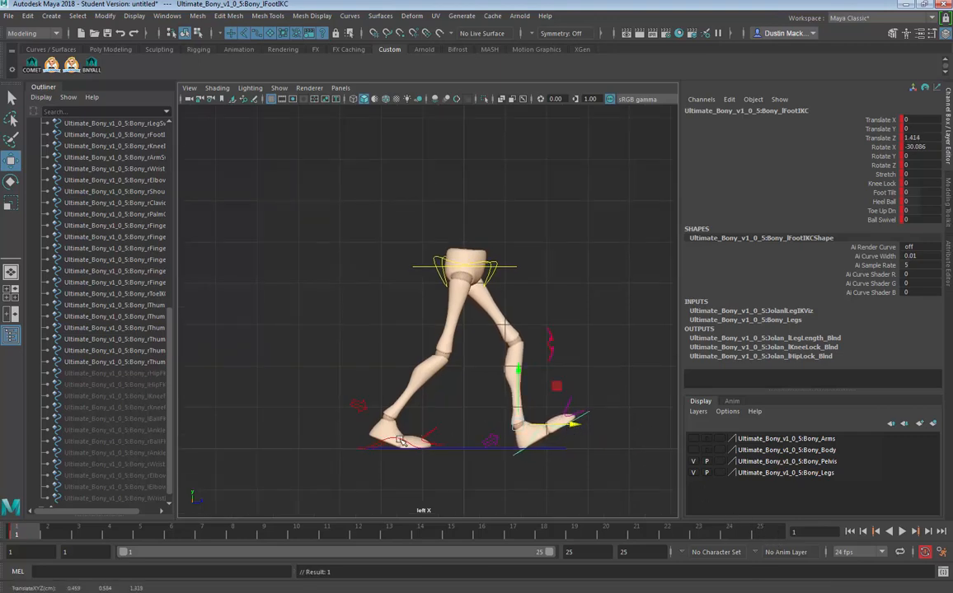
click(400, 441)
drag(436, 425, 438, 427)
Step: Raise the Bony_ROOTC control to about -0.217 in Translate Y
drag(504, 268, 465, 230)
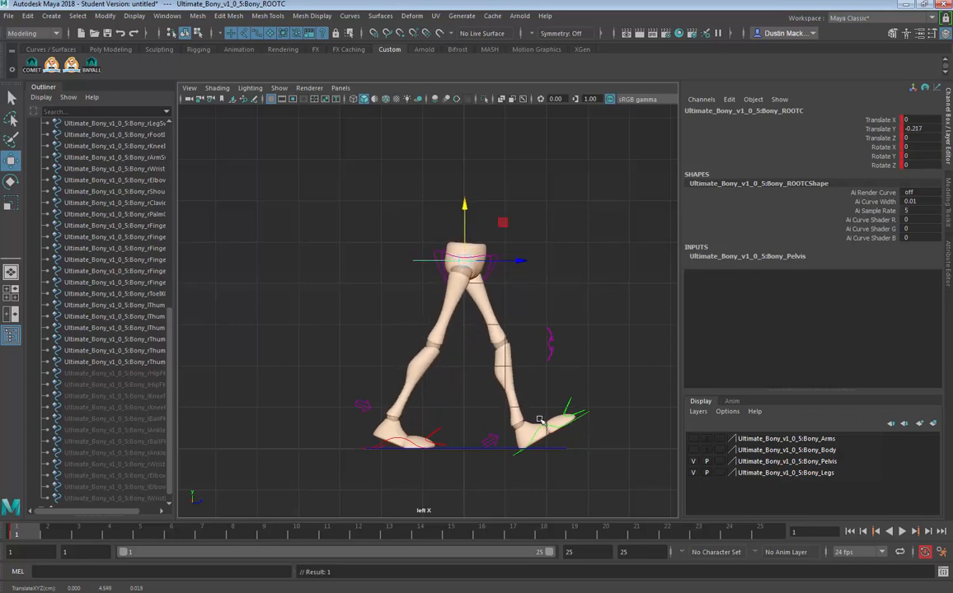
alt+middle_drag(525, 407, 528, 415)
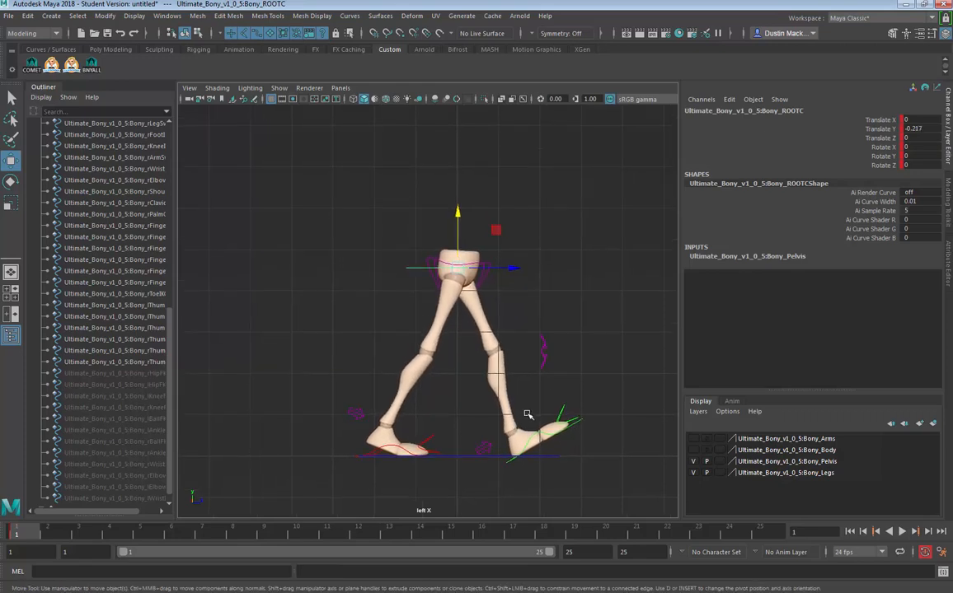
click(404, 450)
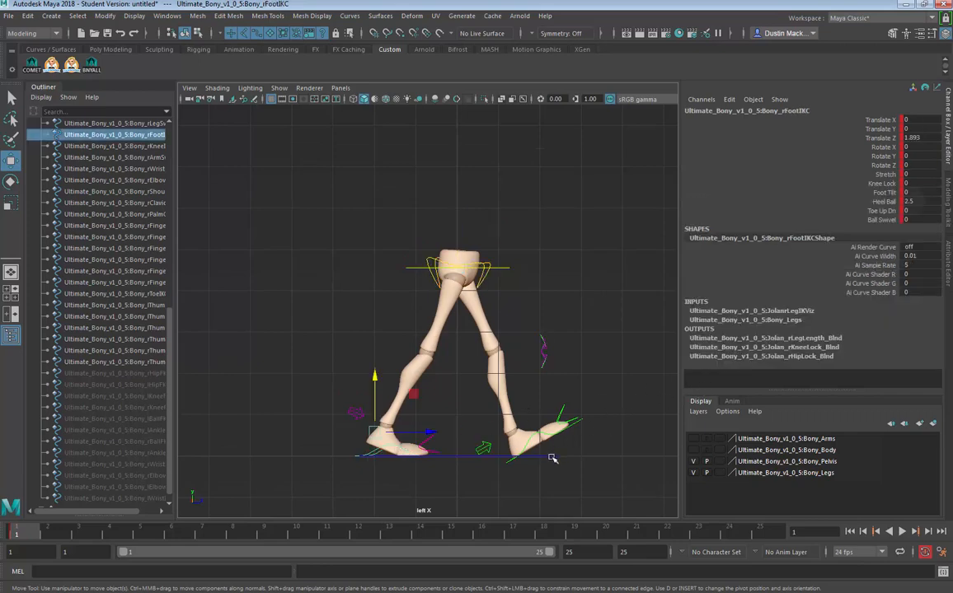
Step: Nudge the left foot to about 0.055 in Translate Y and 1.483 in Translate Z, and raise Bony_ROOTC to about -0.175 in Translate Y
click(538, 434)
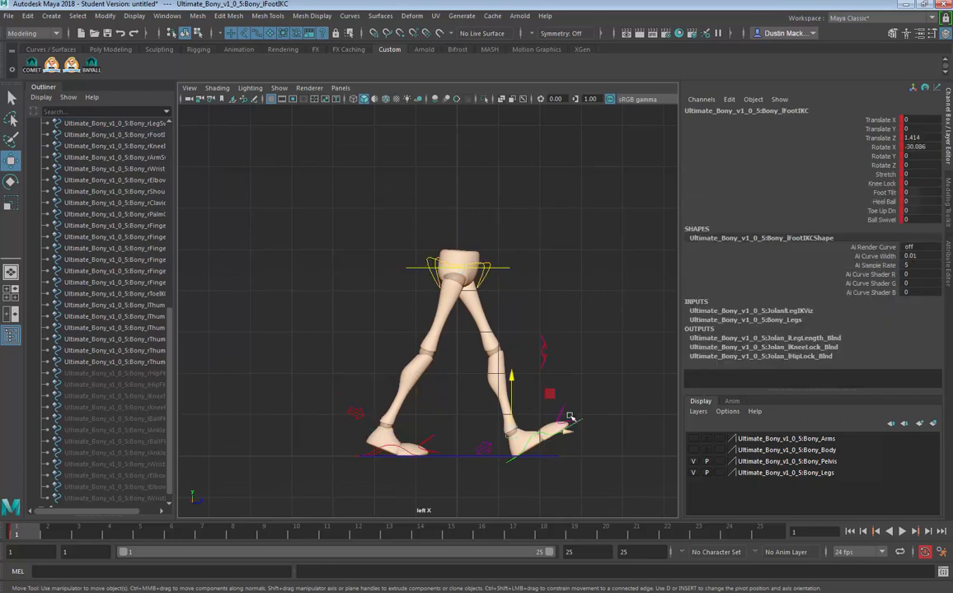
key(e)
drag(553, 424, 534, 433)
key(w)
click(498, 267)
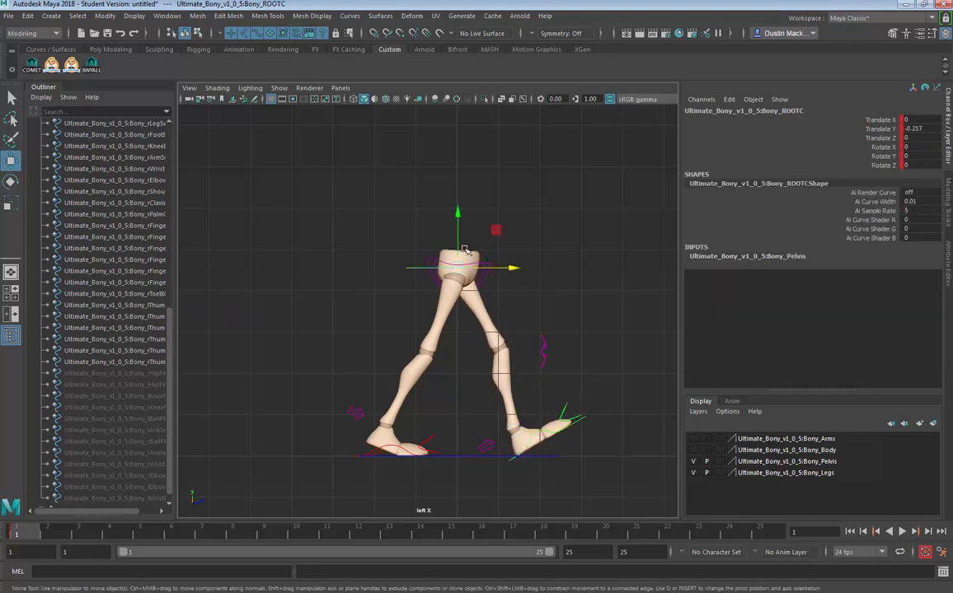
drag(458, 249, 458, 247)
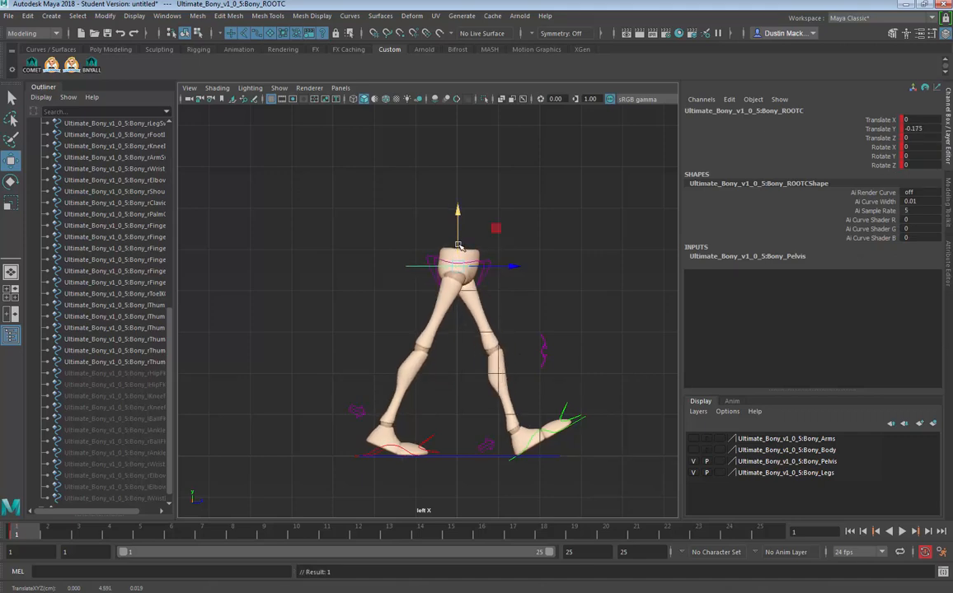
Step: Increase the right foot control's Heel Ball attribute to 3.3
click(404, 451)
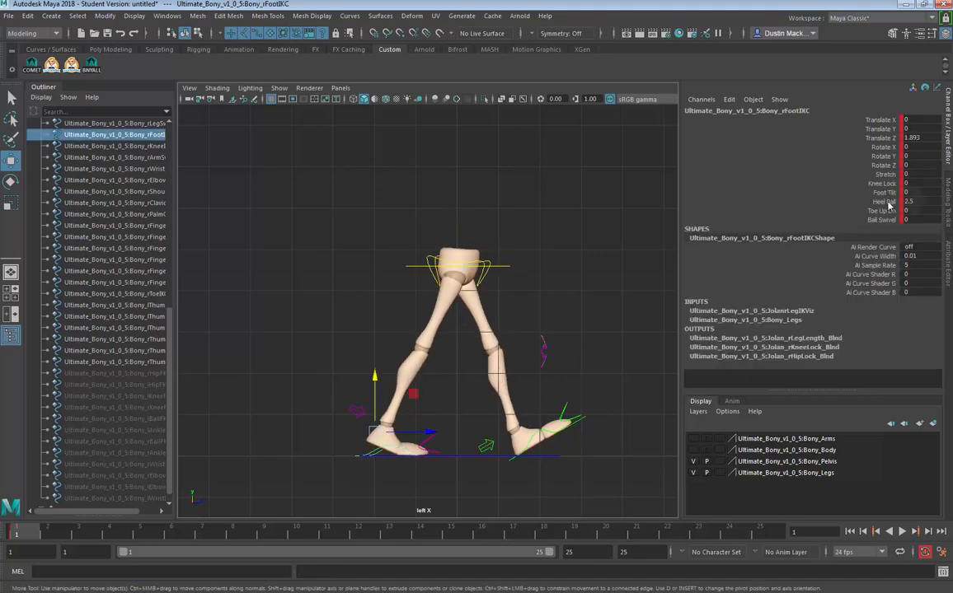
click(885, 202)
middle_drag(563, 303, 605, 341)
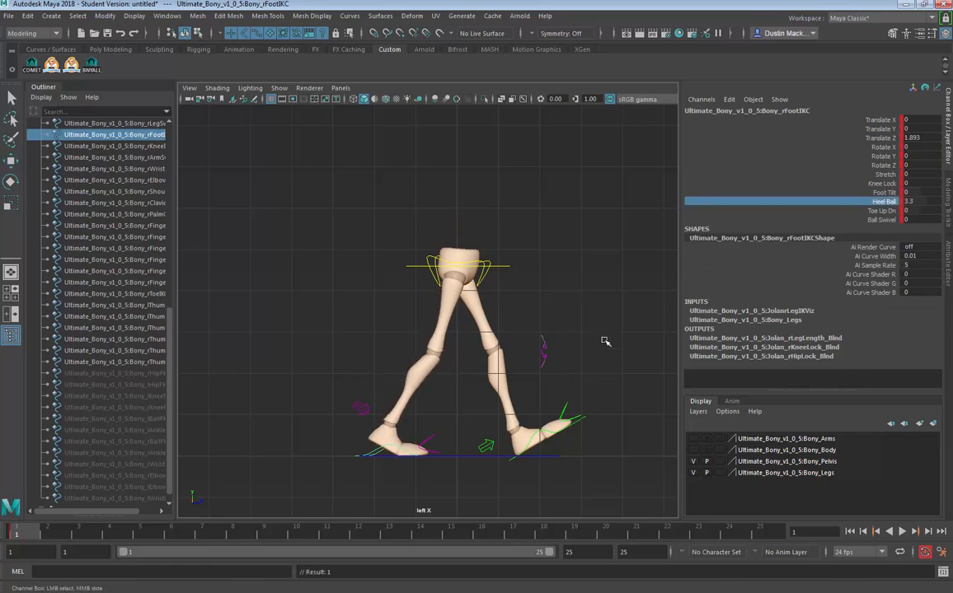
Step: Select all rig controls with the BNYALL shelf script and key them at frame 13
click(93, 68)
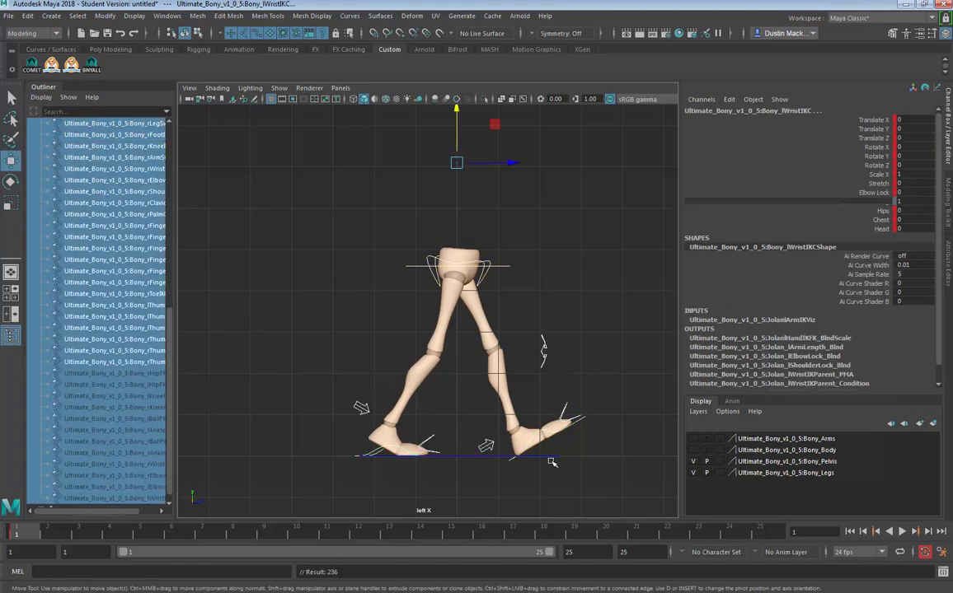
drag(35, 536, 390, 536)
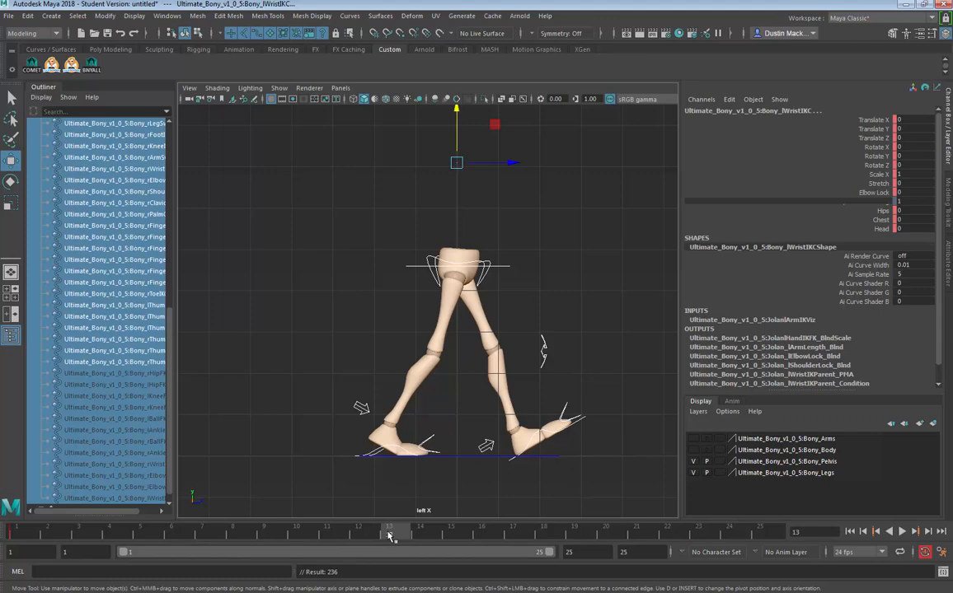
key(s)
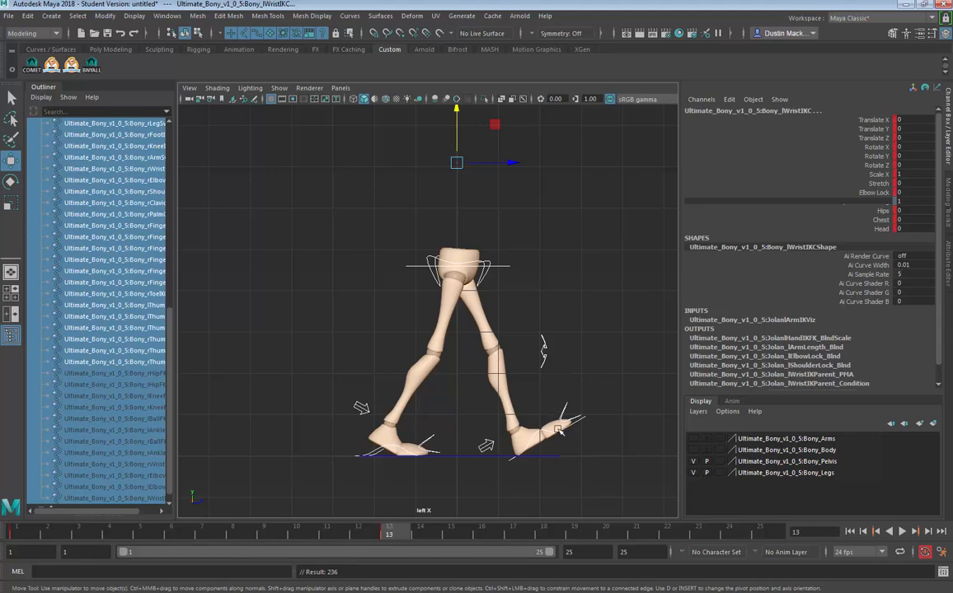
Step: At frame 13, move the right foot forward and the left foot back to about -1.969 in Translate Z
click(415, 437)
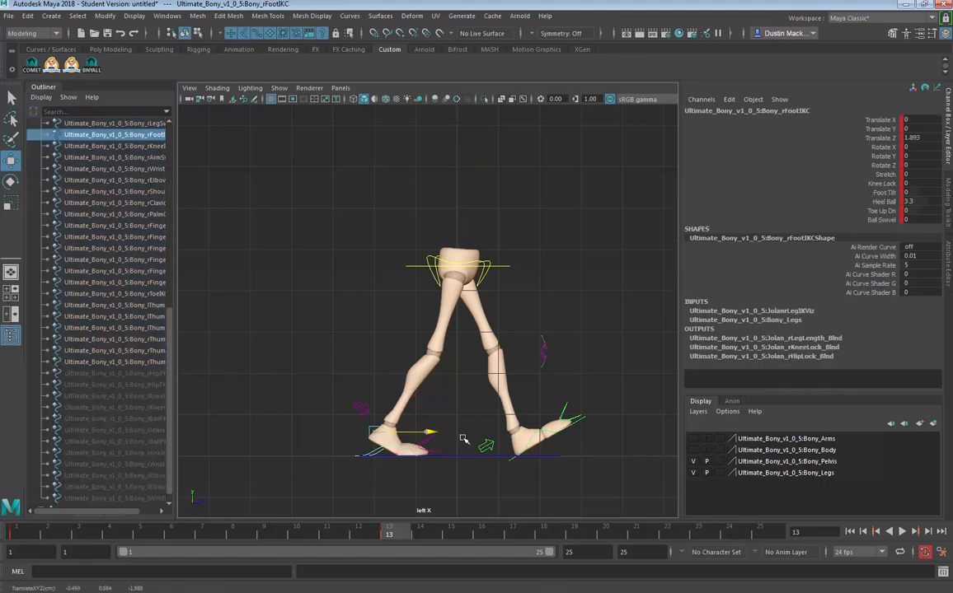
drag(461, 440, 432, 449)
click(575, 427)
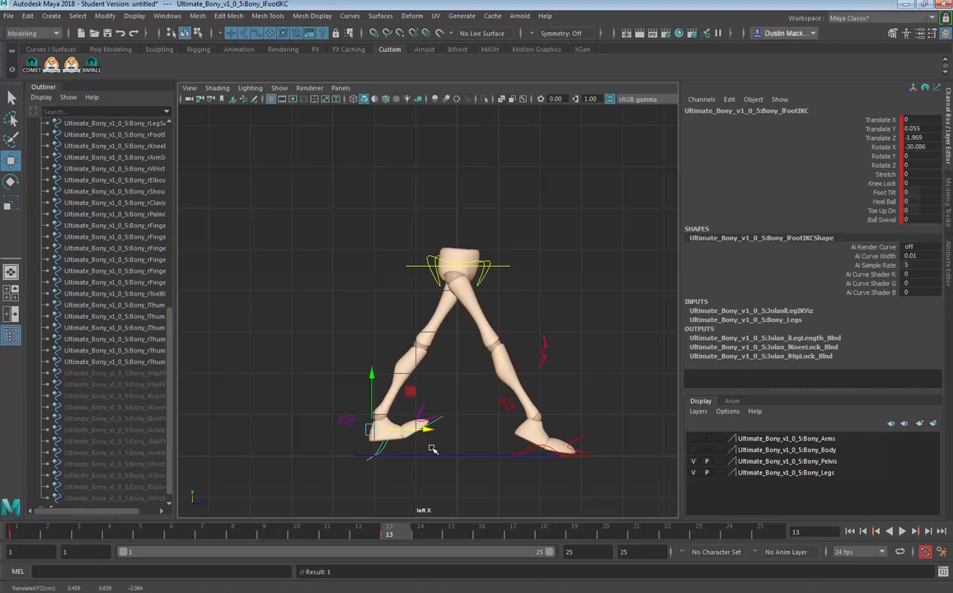
Step: Set the left foot control's Rotate X to 0 at frame 13
click(911, 146)
text(0)
key(Return)
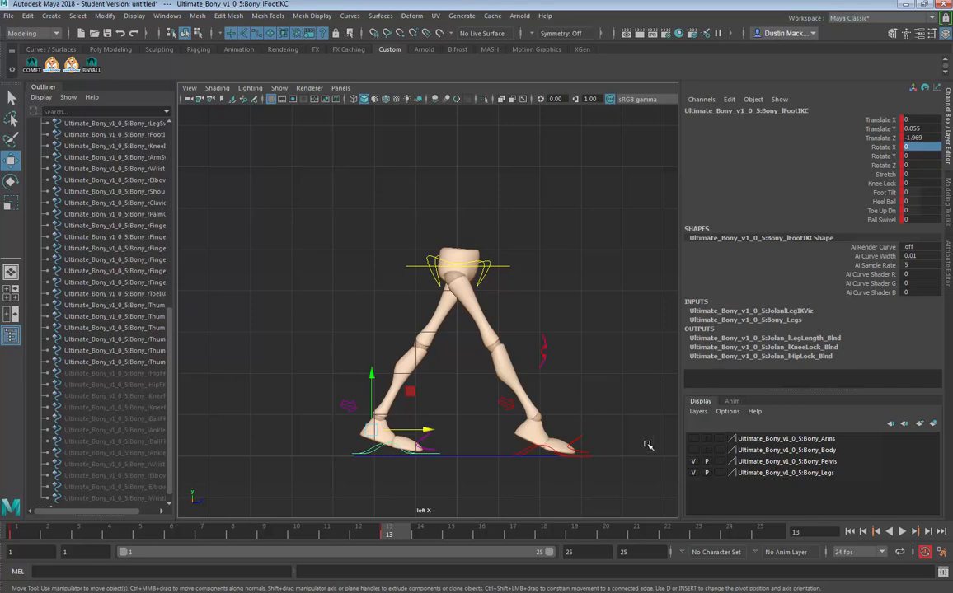
Step: Return to frame 1 and set the right foot control's Translate Z to 1.9
key(comma)
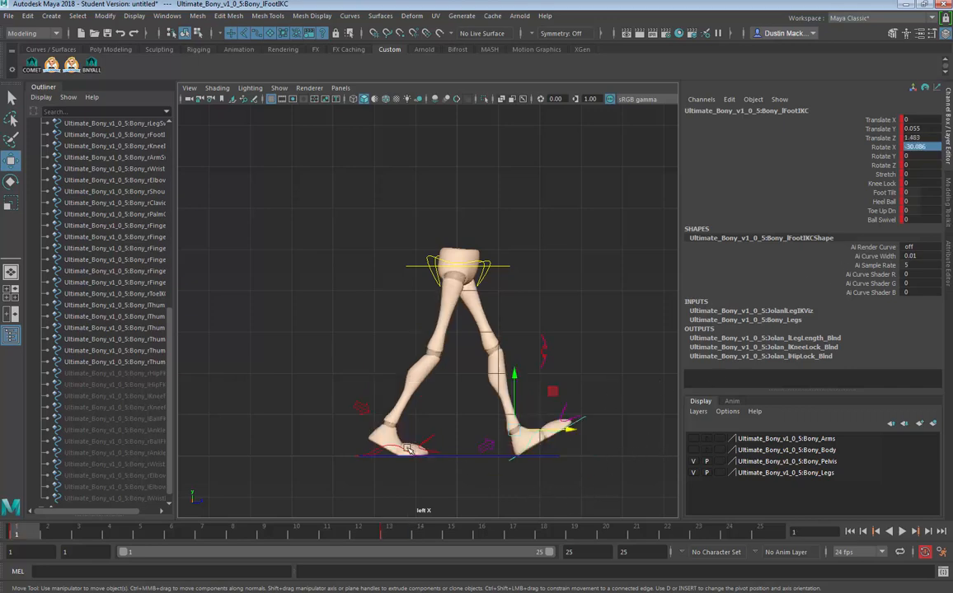
click(406, 449)
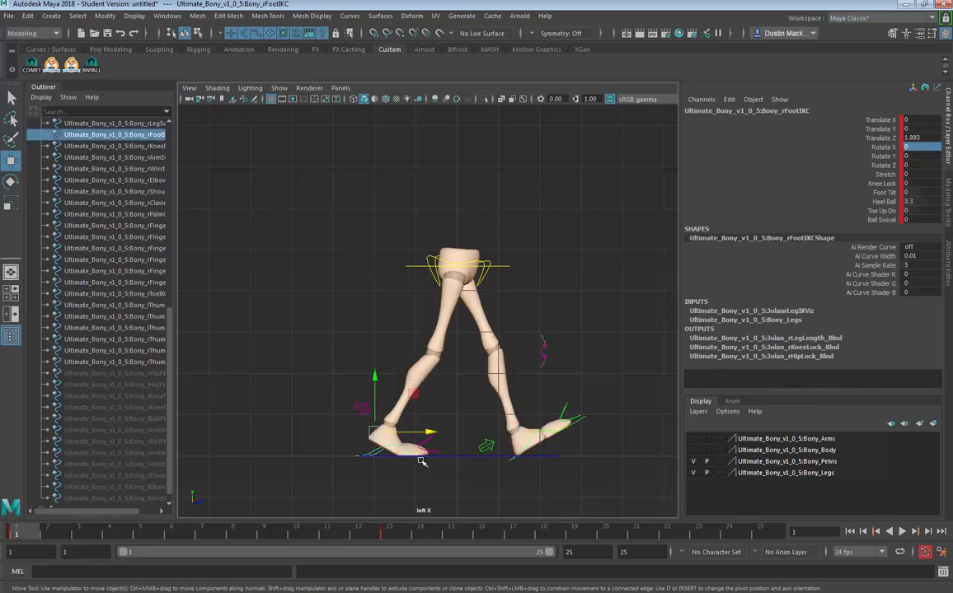
double_click(917, 138)
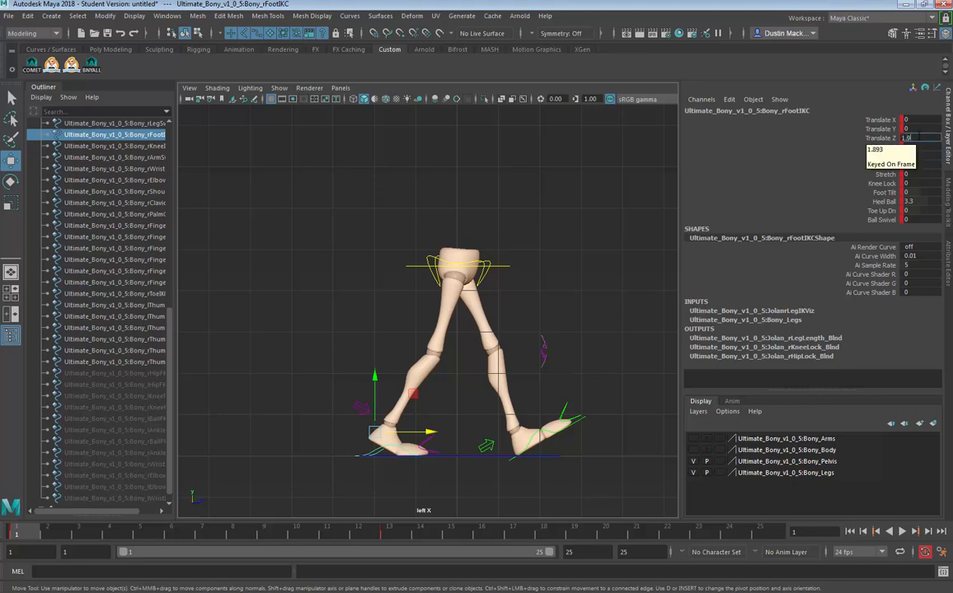
key(Return)
Step: At frame 13, set the left foot control's Translate Z to -1.9
key(period)
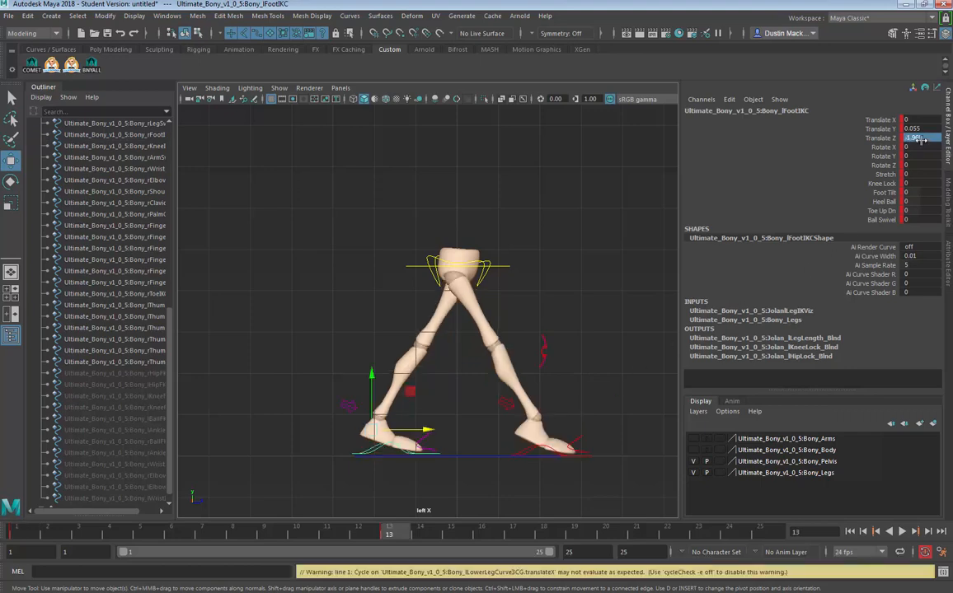
double_click(917, 141)
text(-1.9)
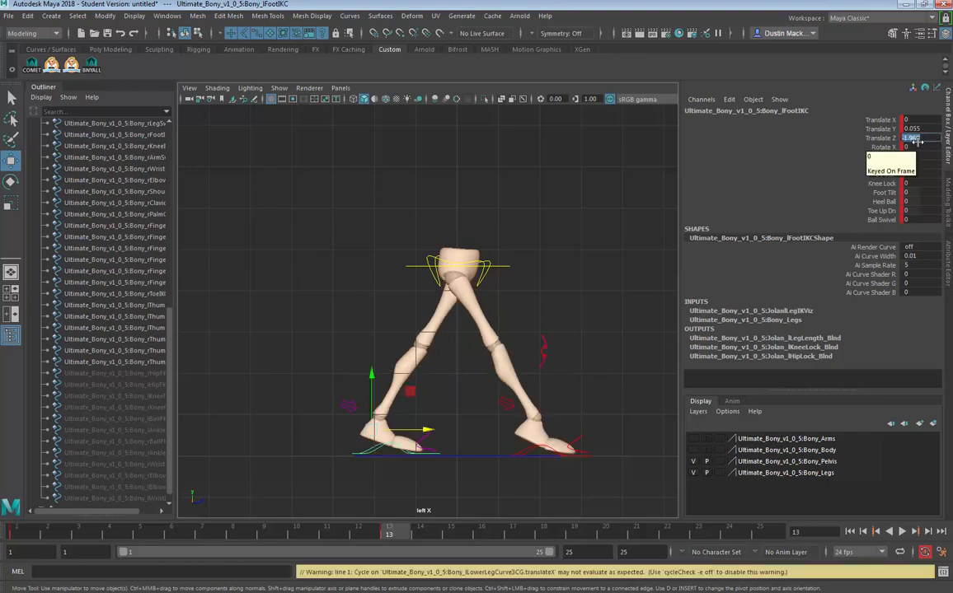
key(Return)
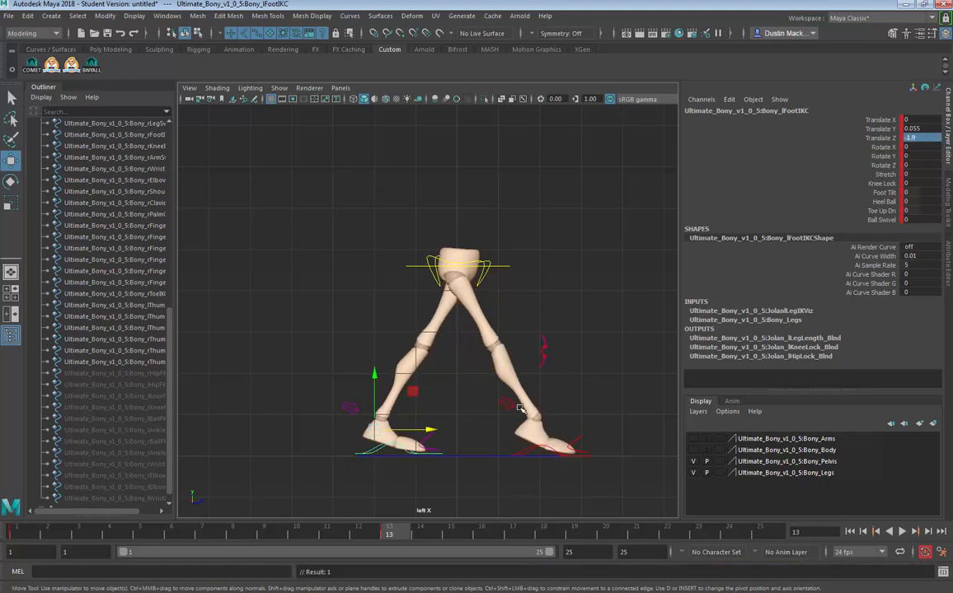
Step: Check the rear foot's pose at frame 1 and set the left foot control's Heel Ball to 3.3 at frame 13
key(comma)
click(395, 447)
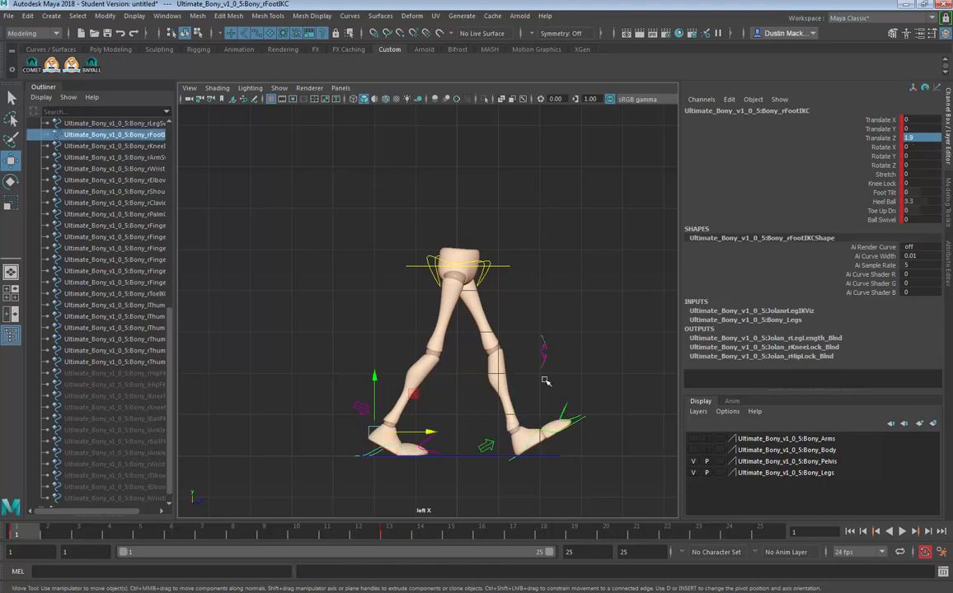
key(period)
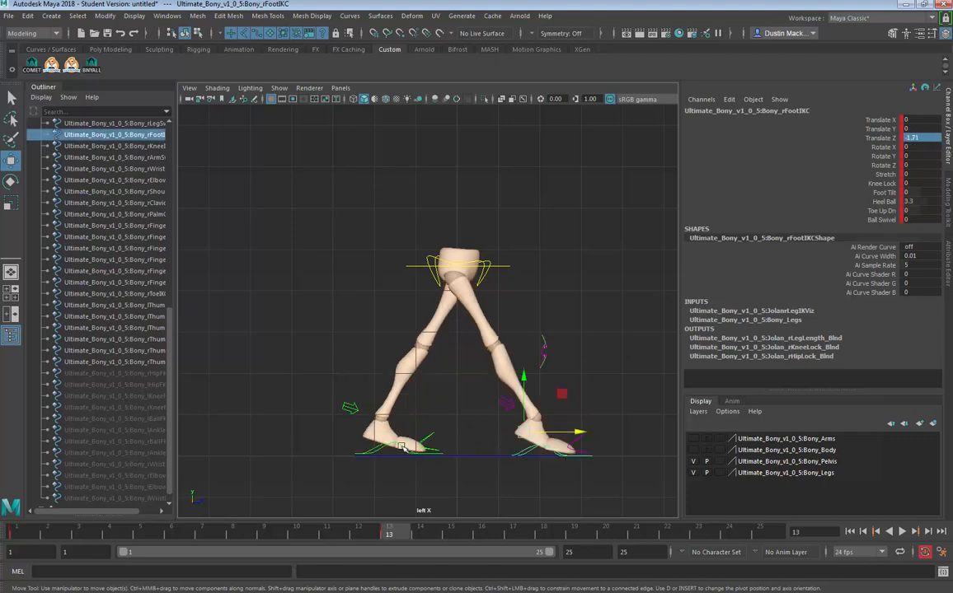
click(365, 404)
click(914, 200)
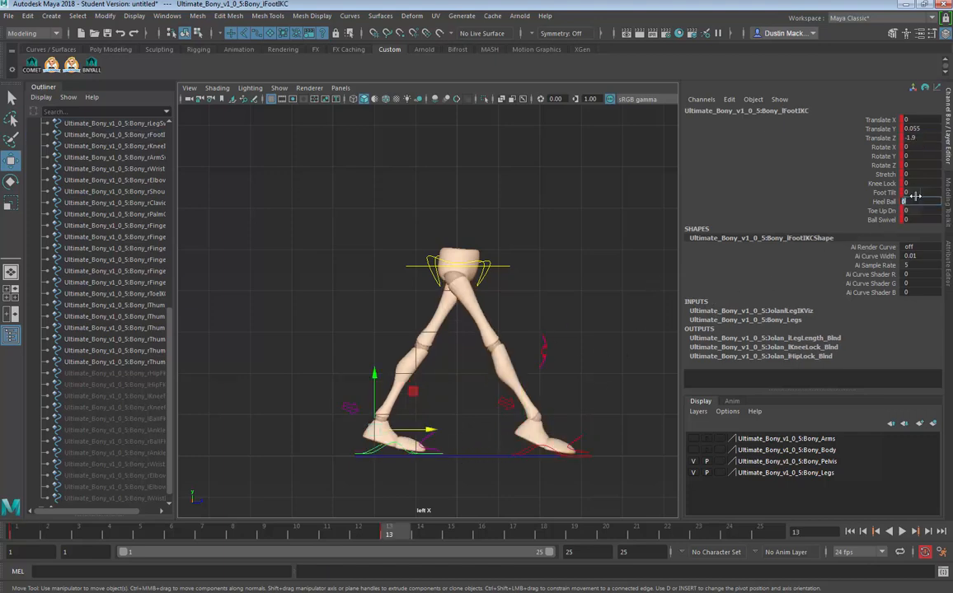
text(3.3)
key(Return)
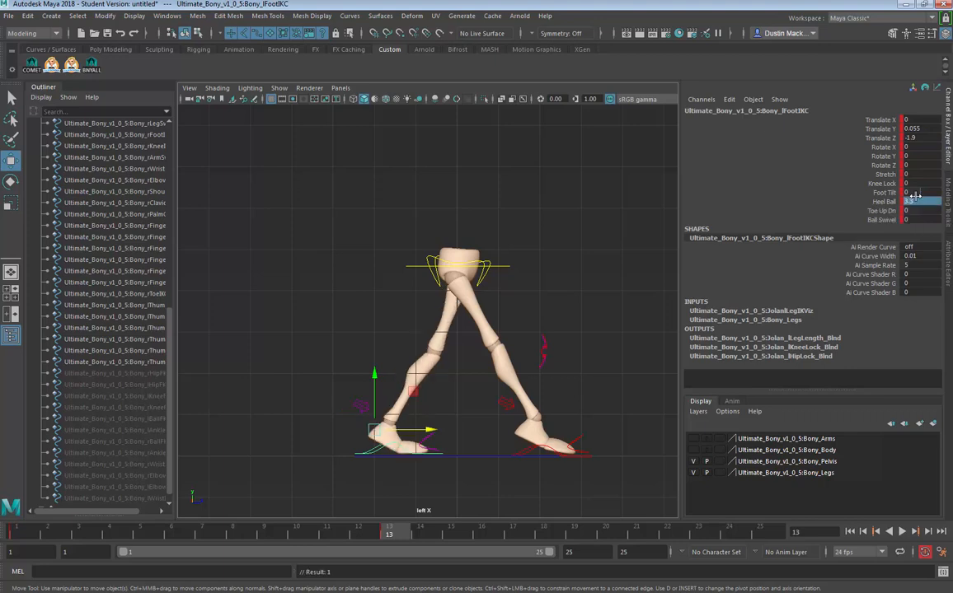
Step: Set the main hip control's Rotate Y to 9 at frame 13, mirroring its frame 1 rotation
click(483, 280)
key(comma)
key(period)
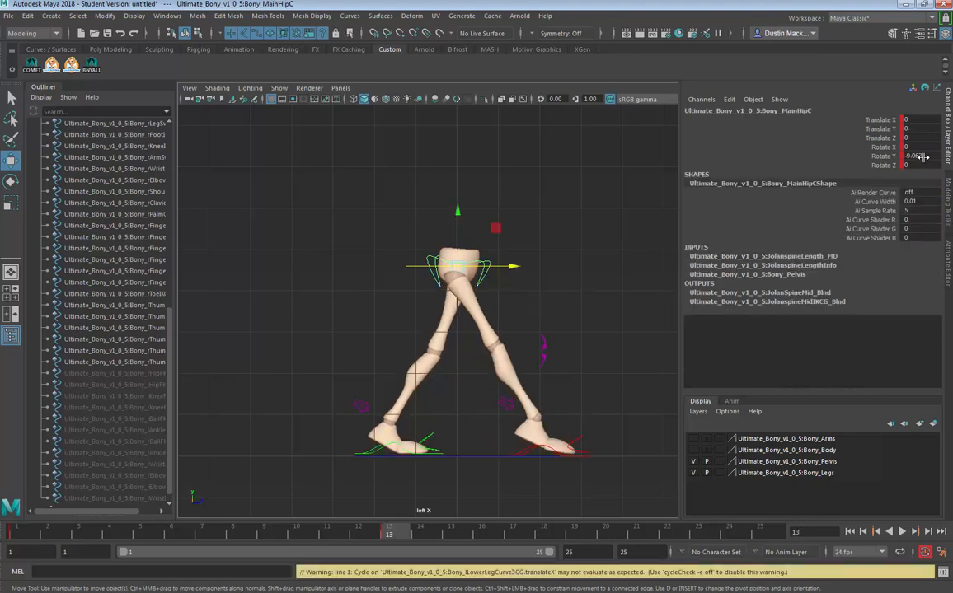
double_click(927, 159)
text(9)
key(Return)
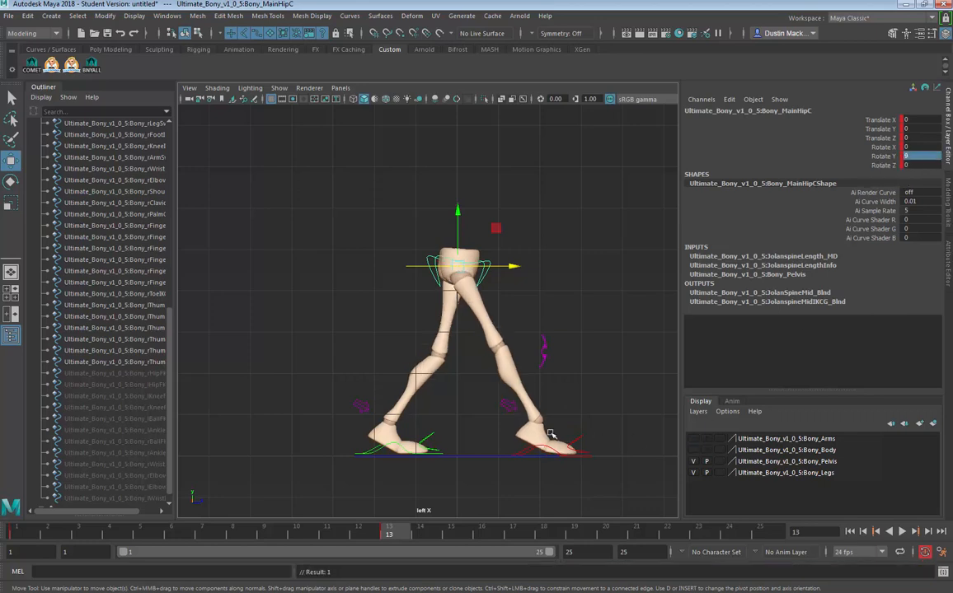
Step: Check the left foot's pose at frame 1 and set the right foot control's Rotate X to -30 at frame 13
click(402, 450)
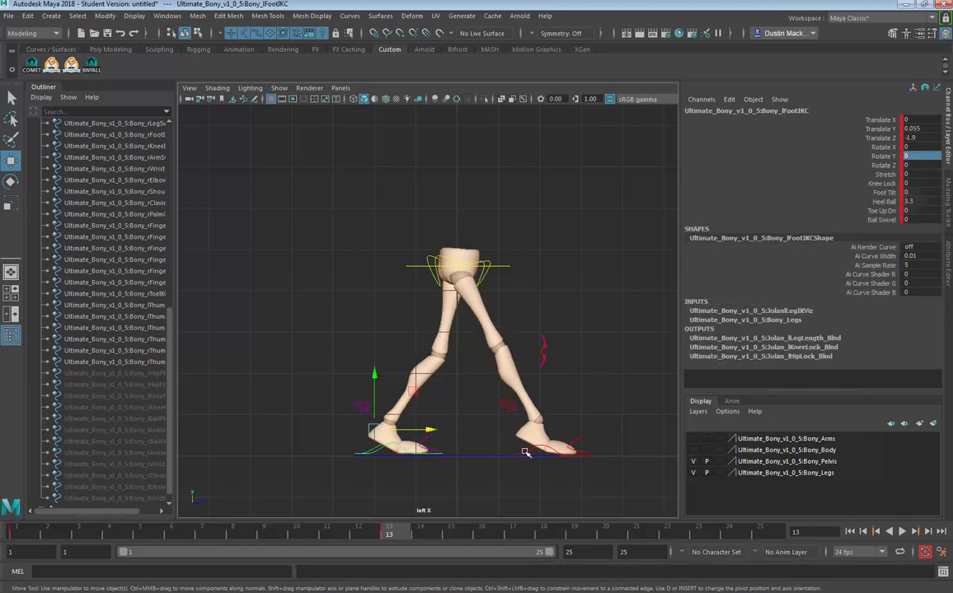
key(alt+shift+v)
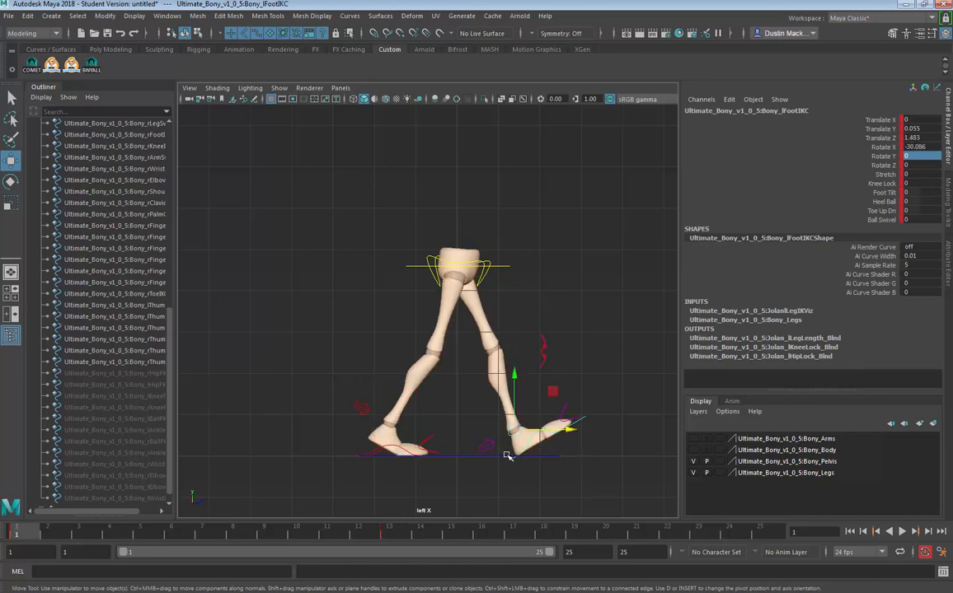
key(period)
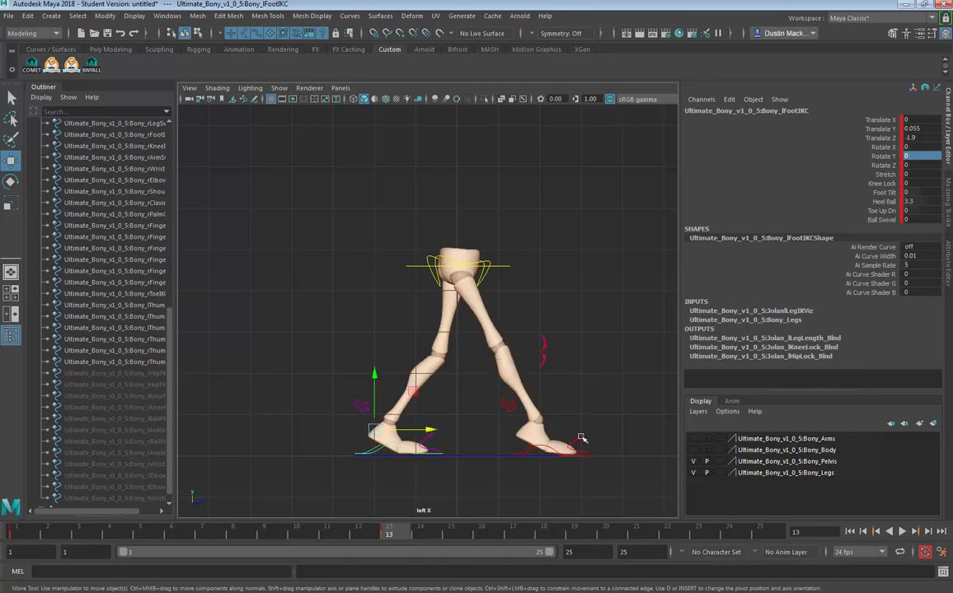
click(579, 447)
click(892, 147)
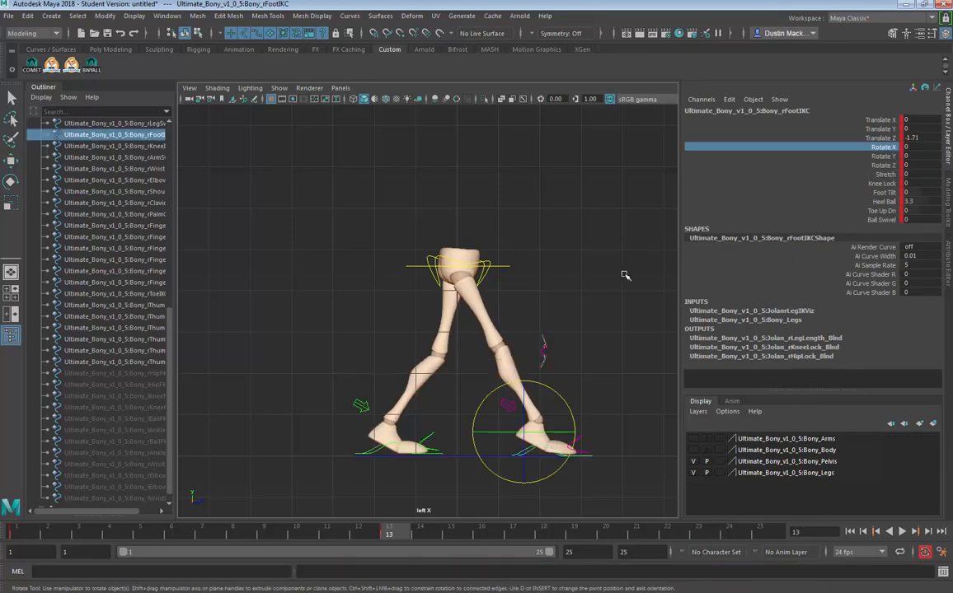
middle_drag(625, 276, 566, 312)
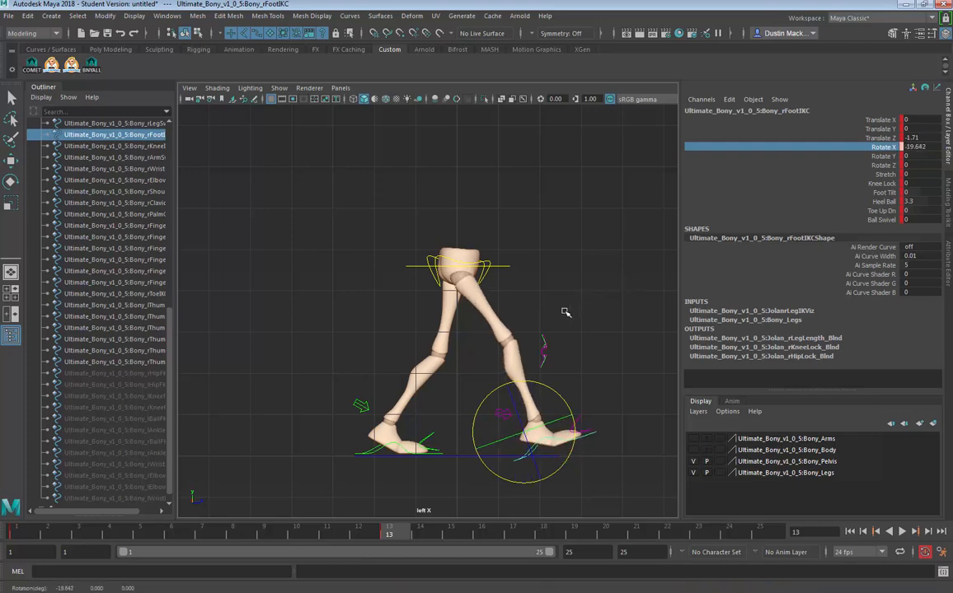
double_click(927, 146)
text(-30)
key(Return)
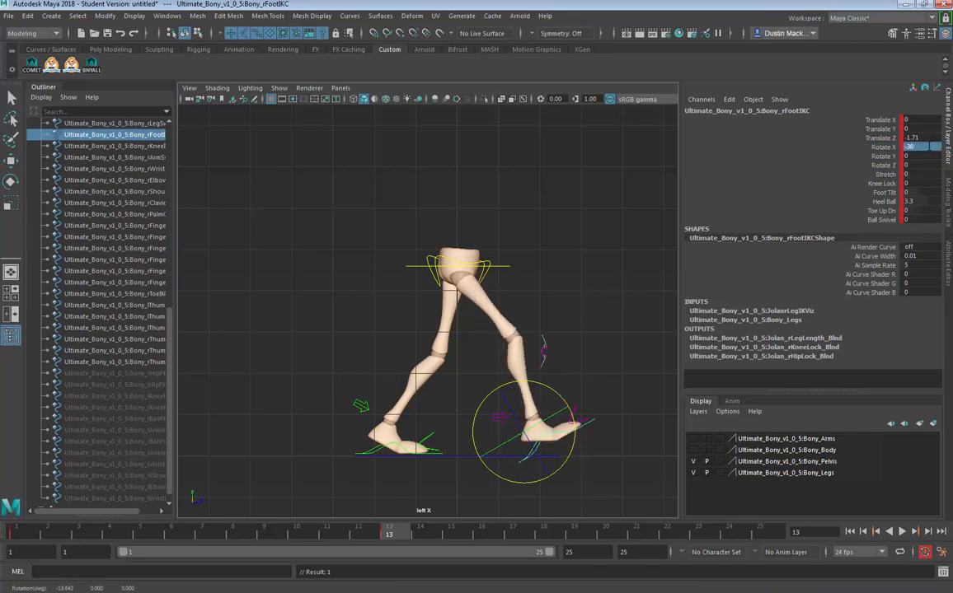
Step: Set the right foot control's Heel Ball to 0 at frame 13
key(w)
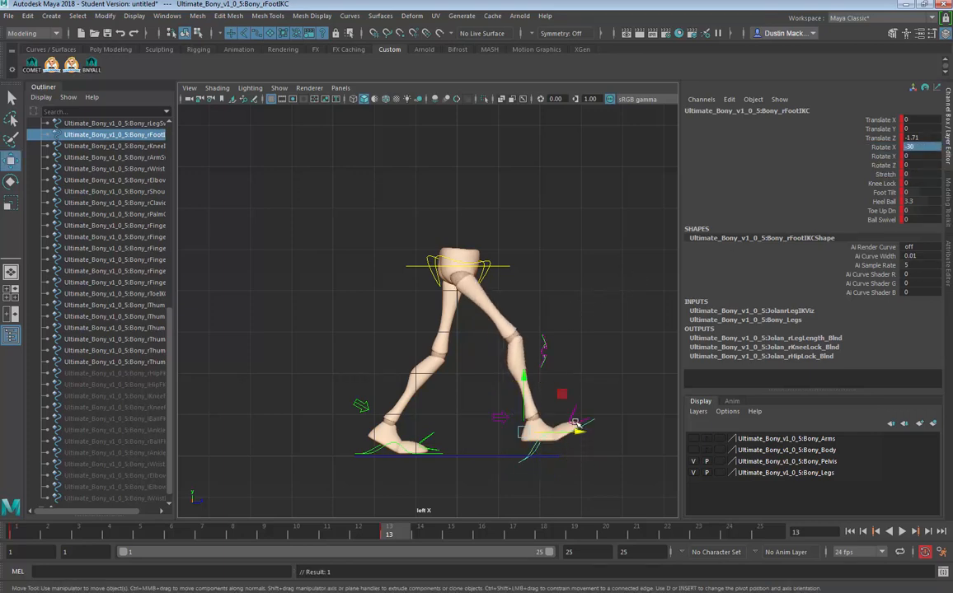
double_click(915, 202)
text(0)
key(Return)
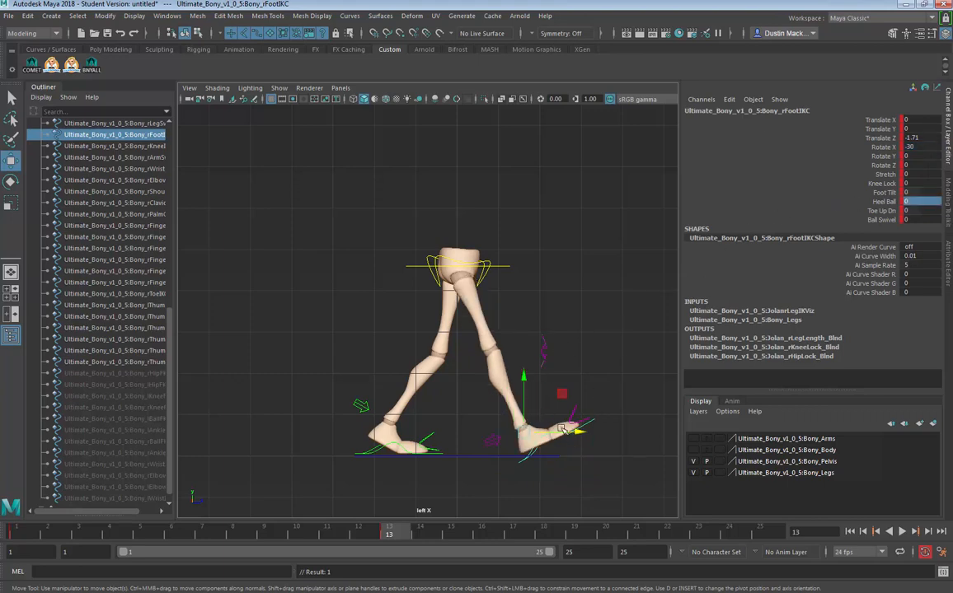
Step: Select the root control and compare its values and the leg poses between frames 1 and 13
click(497, 270)
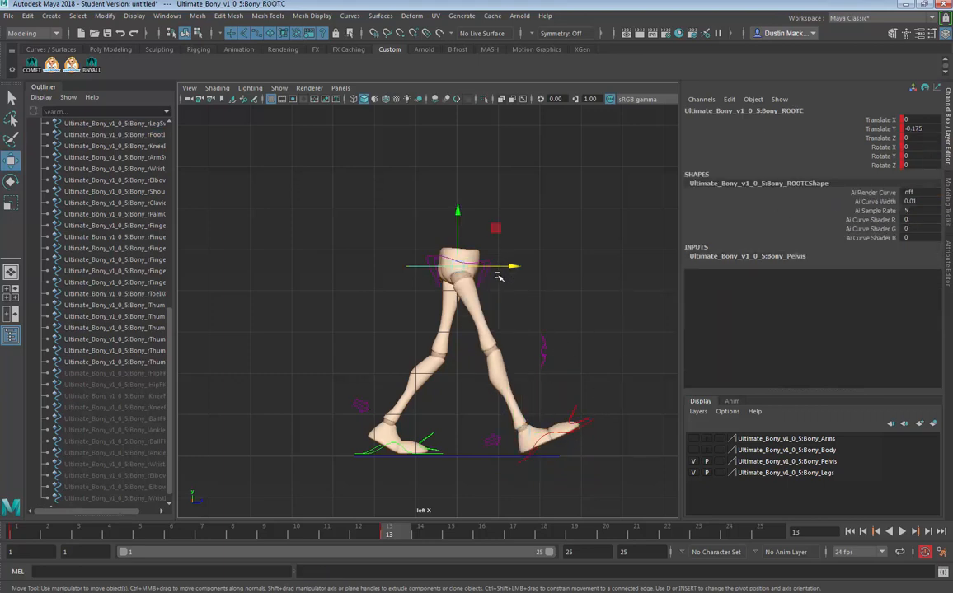
key(comma)
key(period)
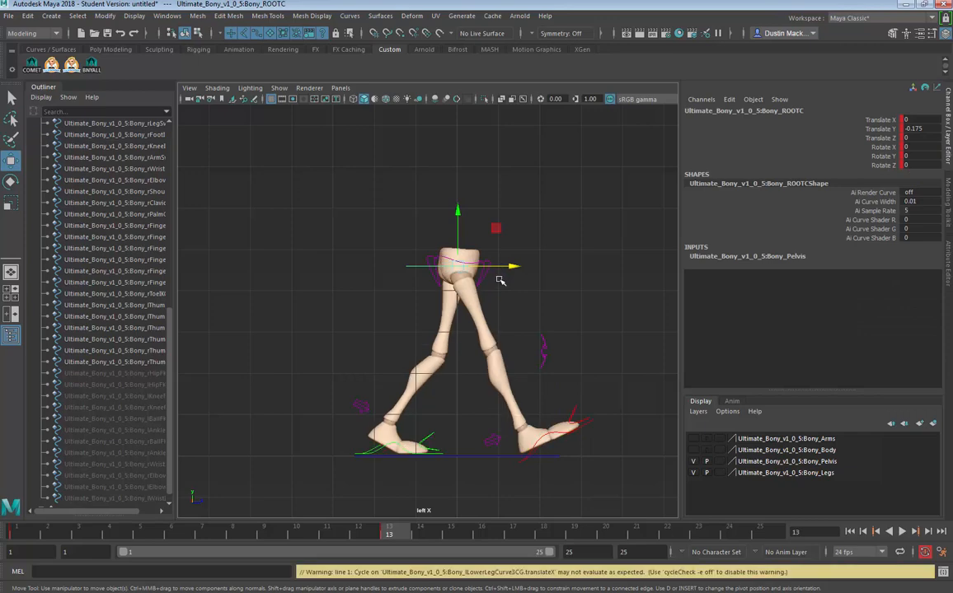
key(comma)
key(period)
key(comma)
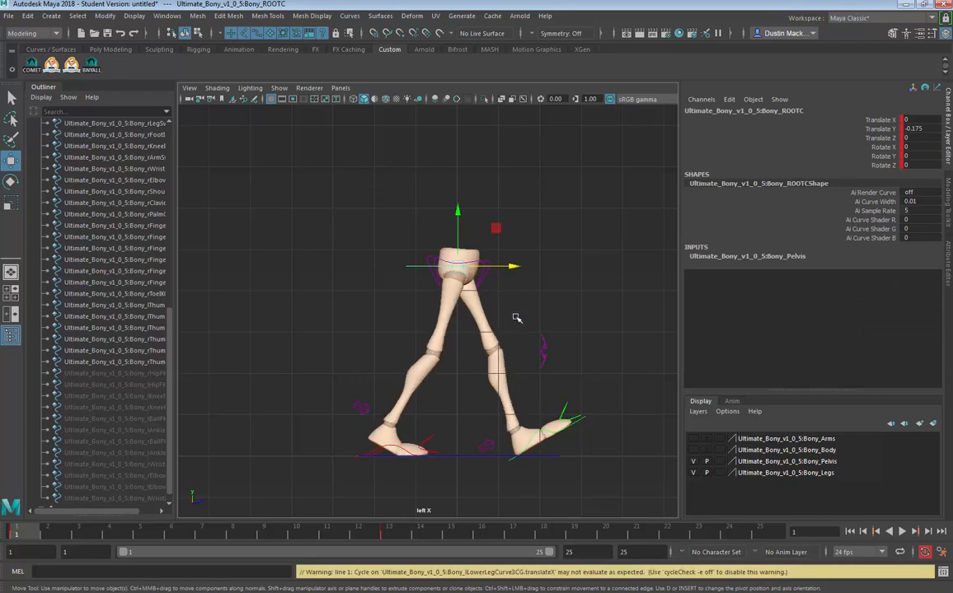
key(period)
key(comma)
key(period)
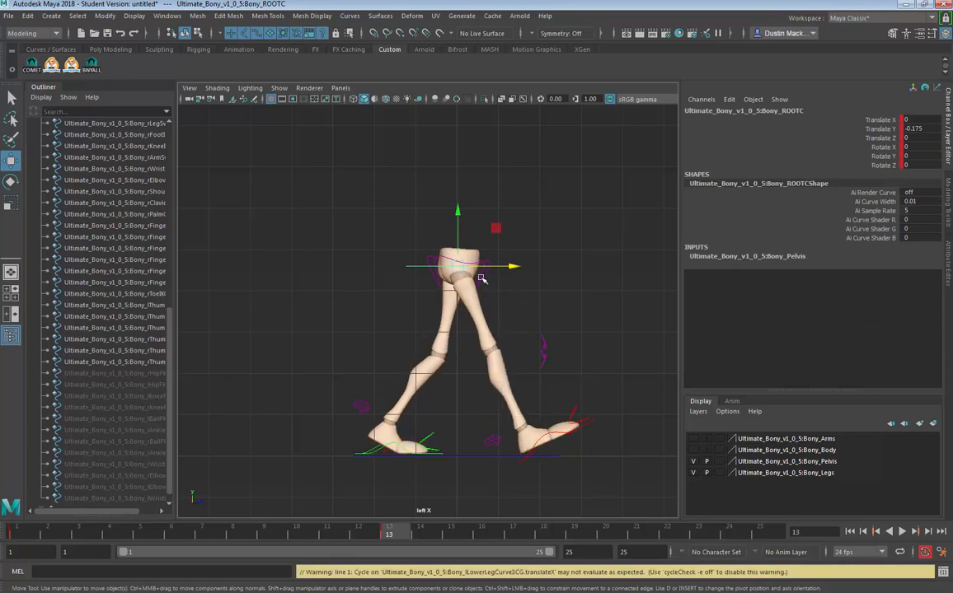
Step: Select the main hip control and compare its Rotate Y between frames 1 and 13
click(486, 280)
key(comma)
key(period)
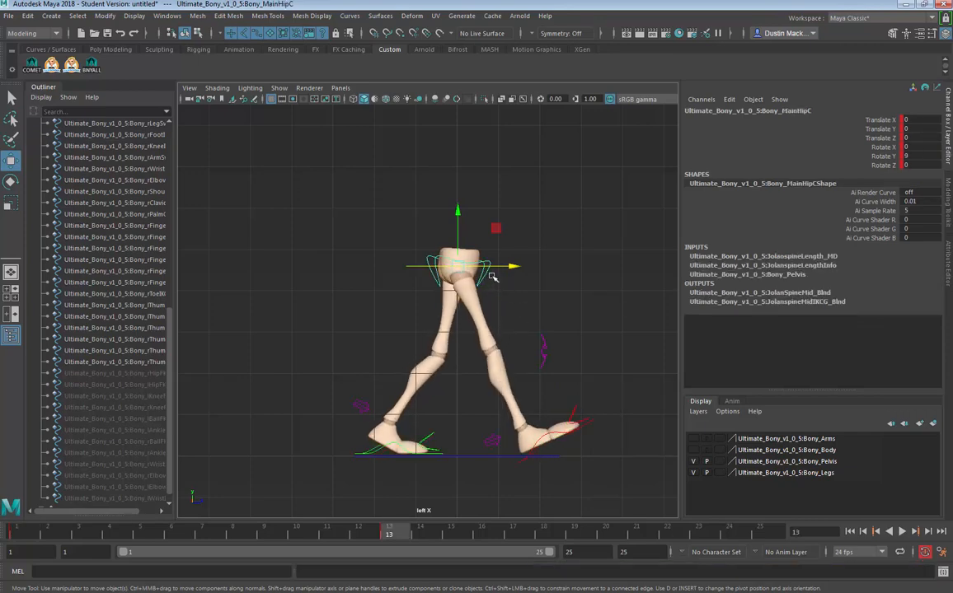
key(comma)
key(period)
key(comma)
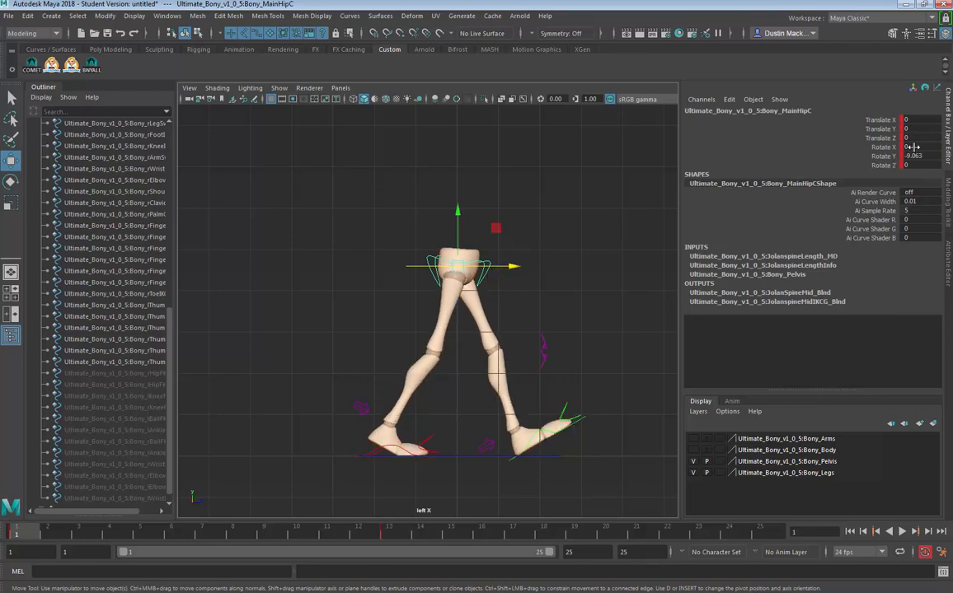
key(period)
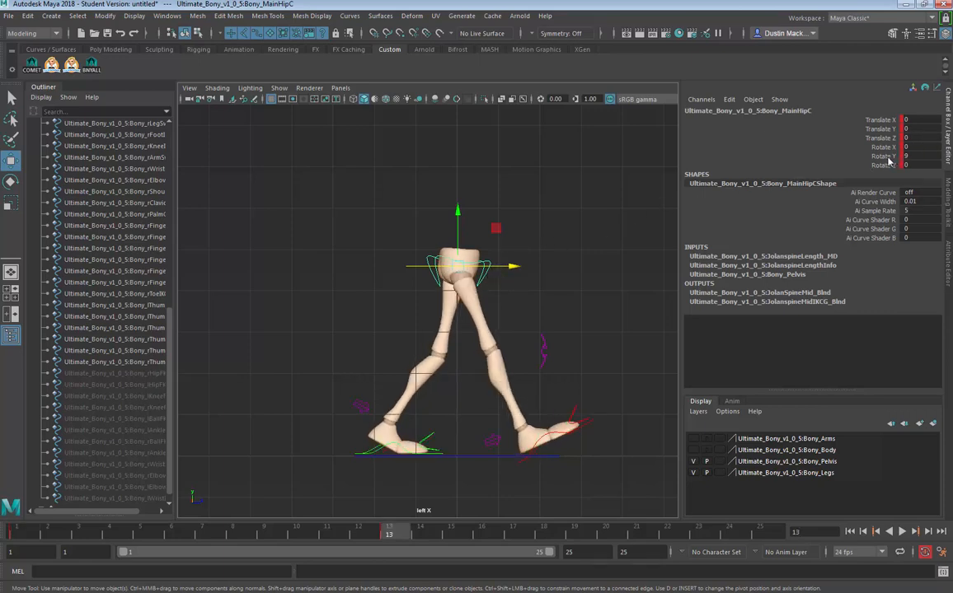
click(888, 158)
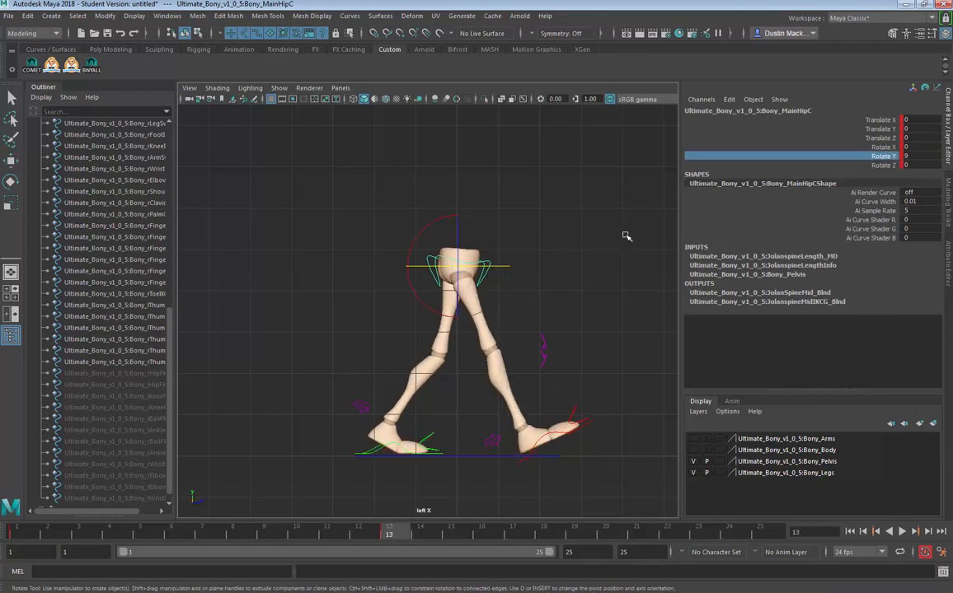
mouse_move(608, 247)
middle_down()
mouse_move(580, 257)
mouse_move(614, 254)
mouse_move(607, 259)
middle_up()
key(ctrl+z)
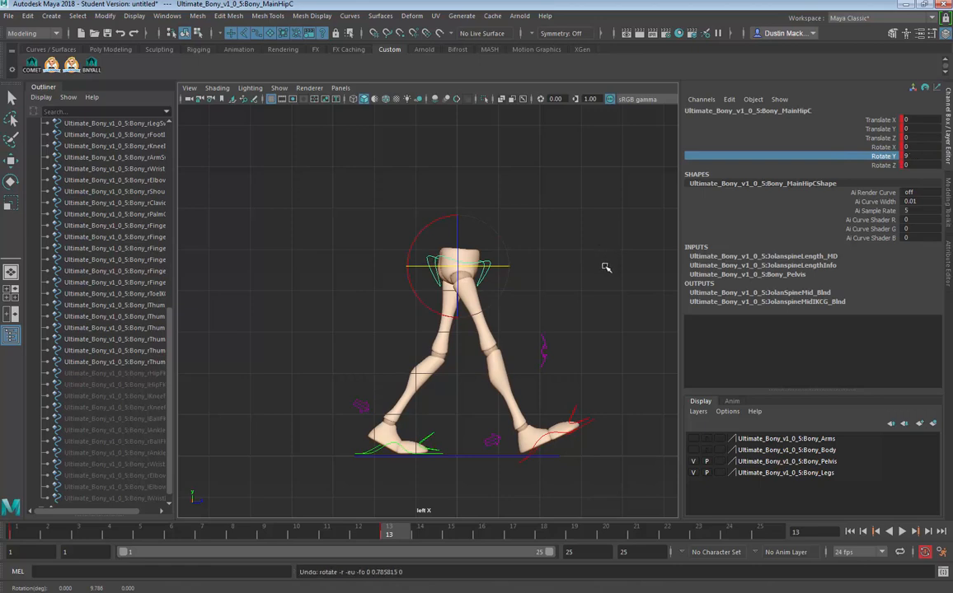
Step: Flip repeatedly between frames 1 and 13 to compare the spacing of the feet in the two strides
key(comma)
key(period)
key(comma)
key(period)
key(comma)
key(period)
key(comma)
key(w)
Step: At frame 1, set the left foot control's Translate Z to 1.49
click(554, 438)
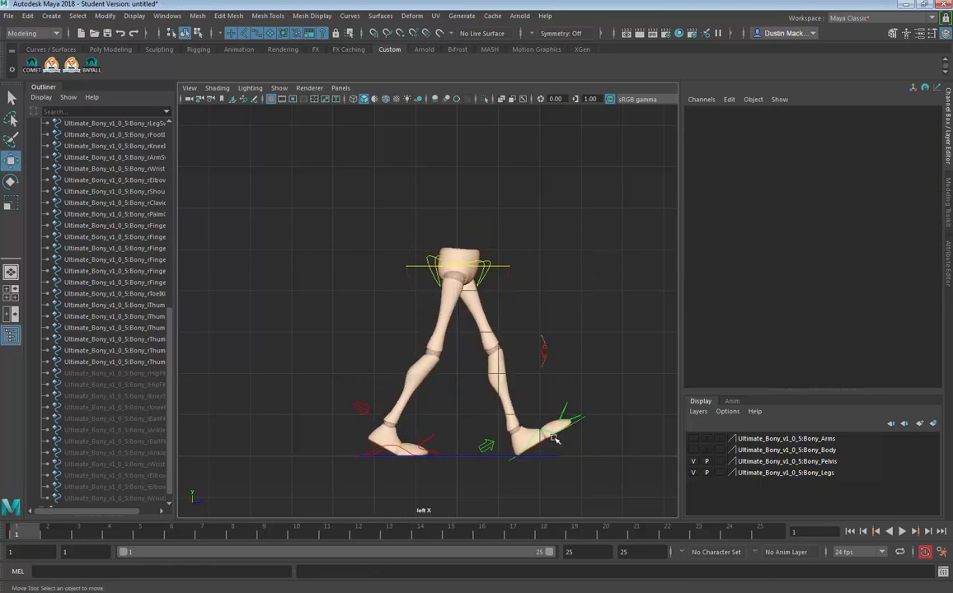
click(555, 433)
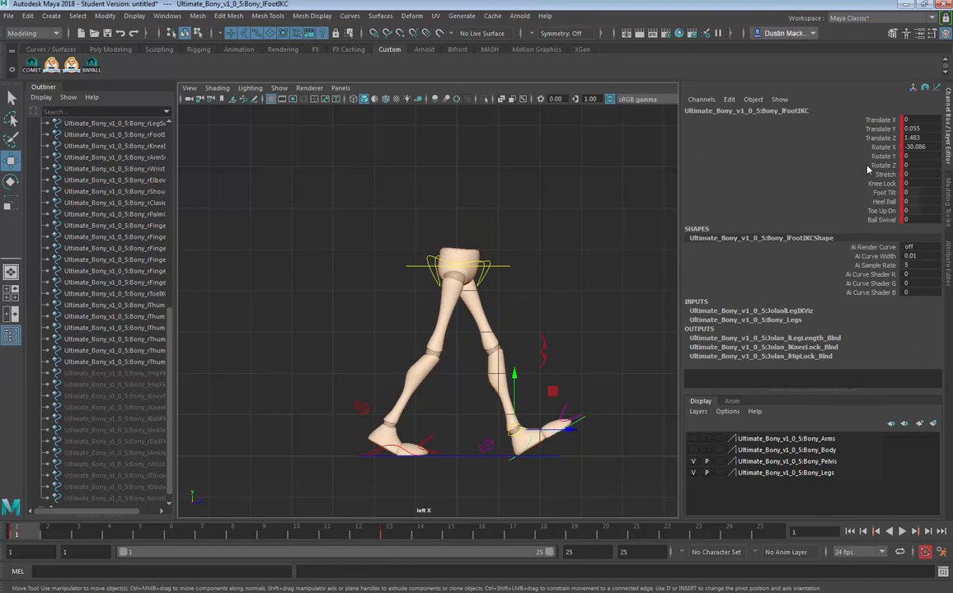
key(period)
key(comma)
double_click(917, 138)
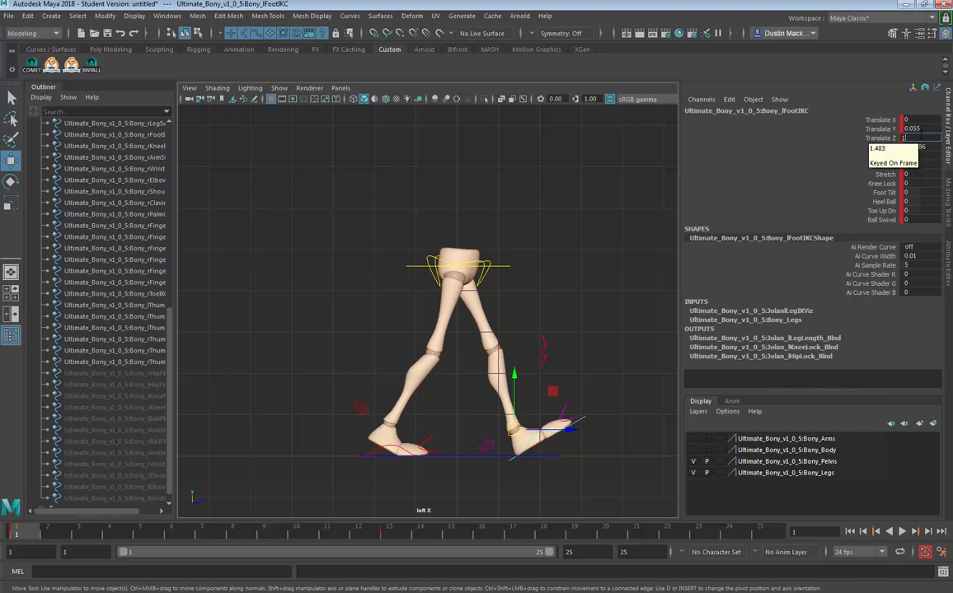
key(Return)
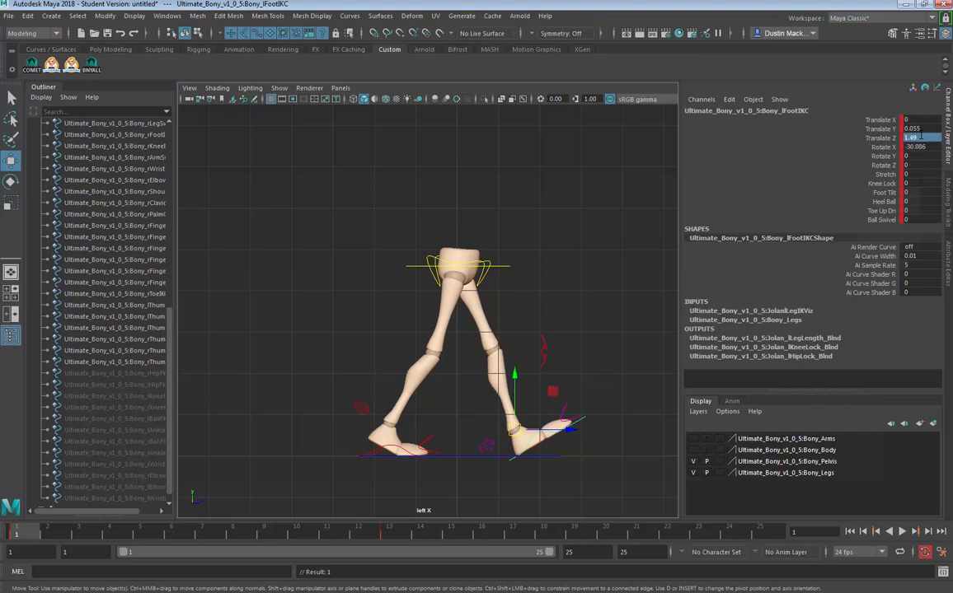
Step: At frame 13, set the right foot control's Translate Z to -1.49
click(402, 450)
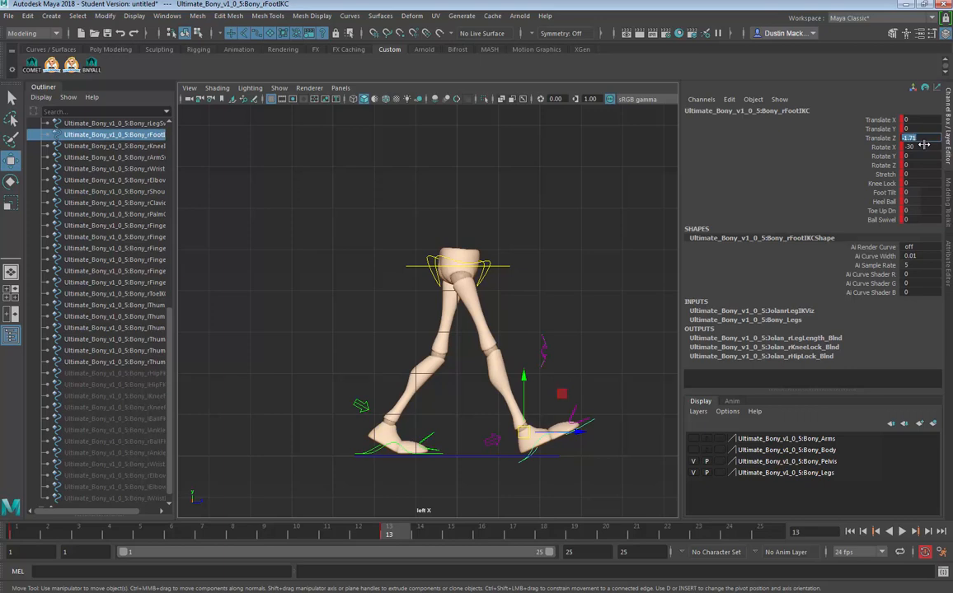
click(880, 138)
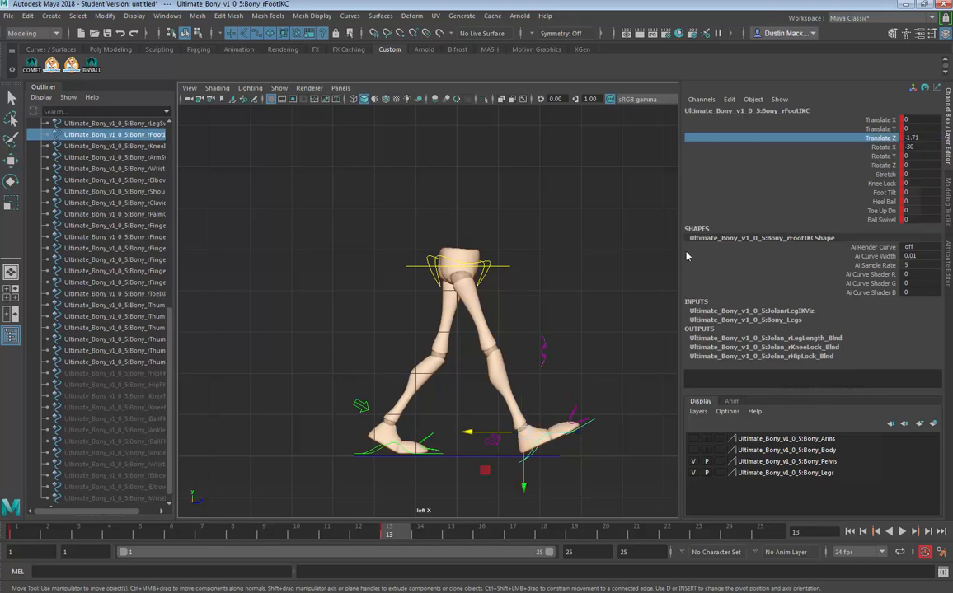
middle_drag(627, 315, 595, 330)
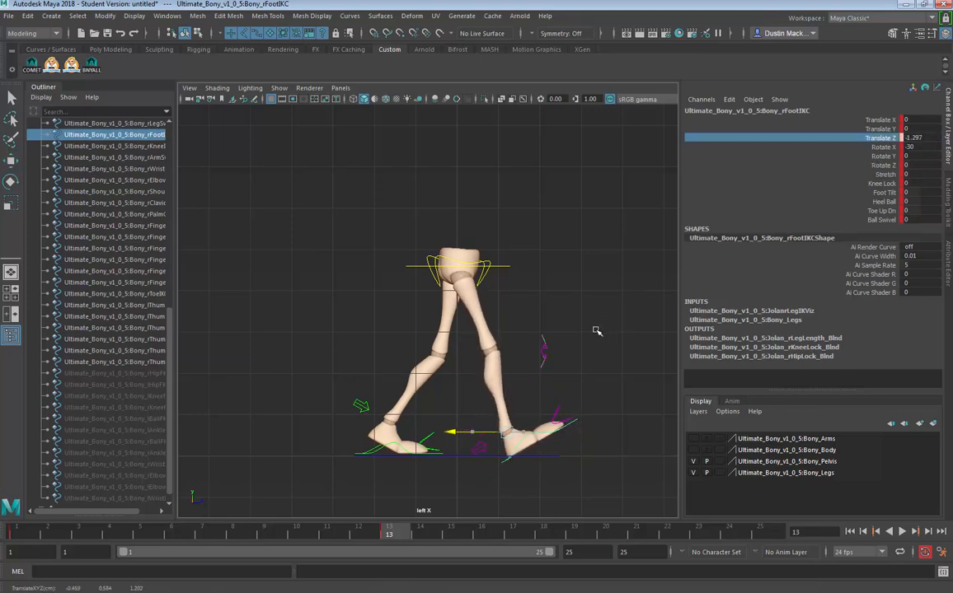
click(904, 138)
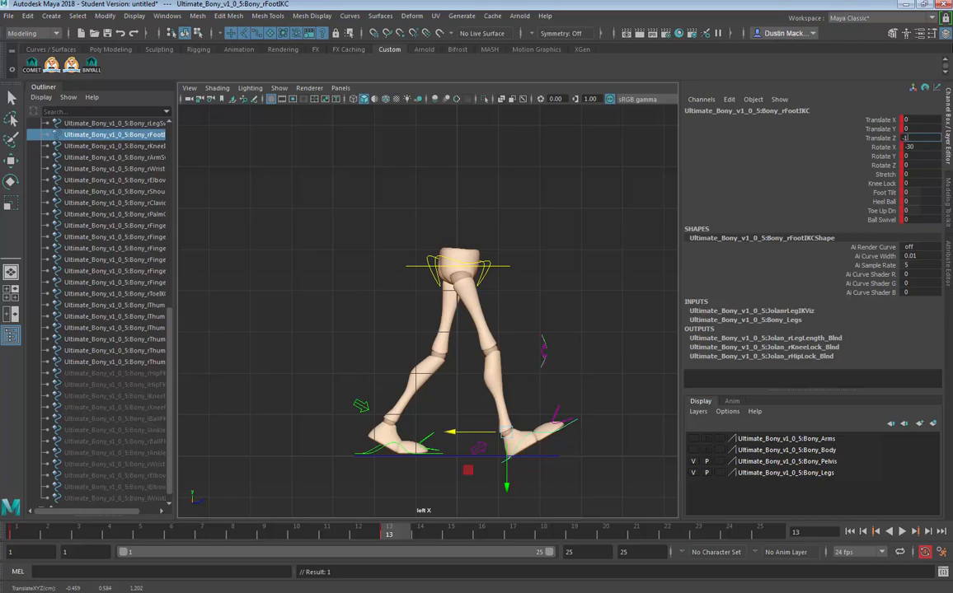
text(-1.49)
key(Return)
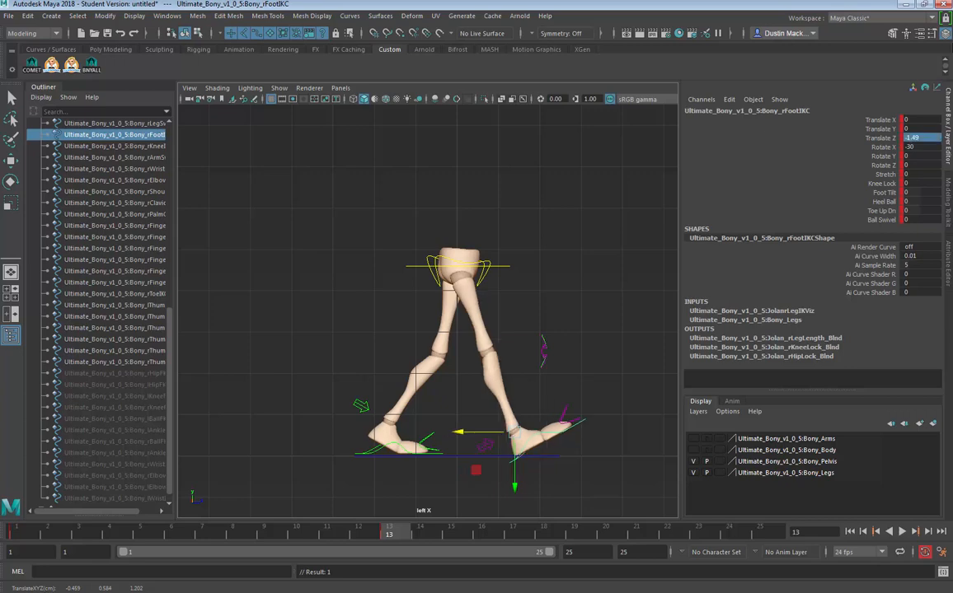
Step: At frame 13, set the left foot control's Translate Y to 0
key(comma)
key(period)
key(comma)
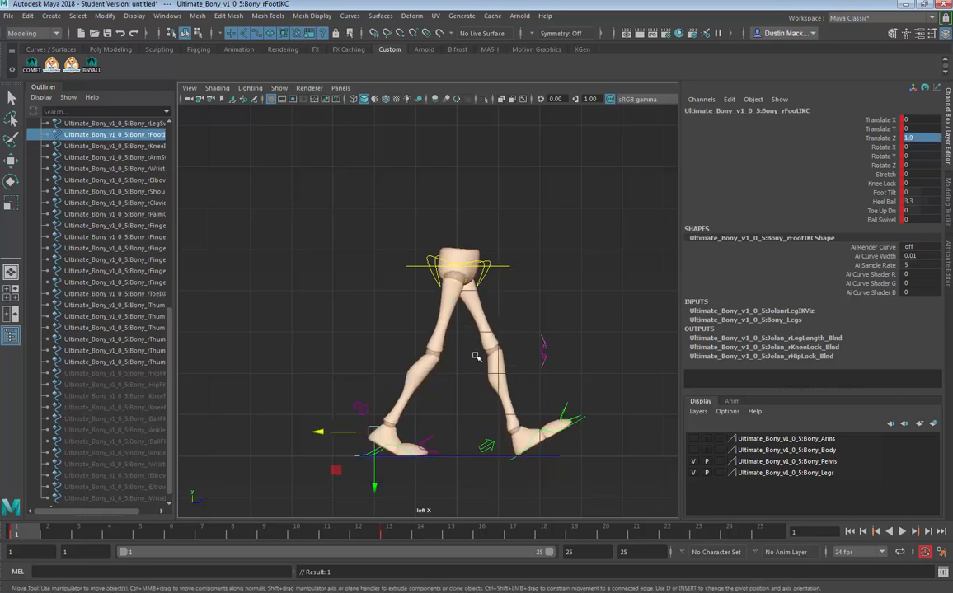
key(period)
click(434, 451)
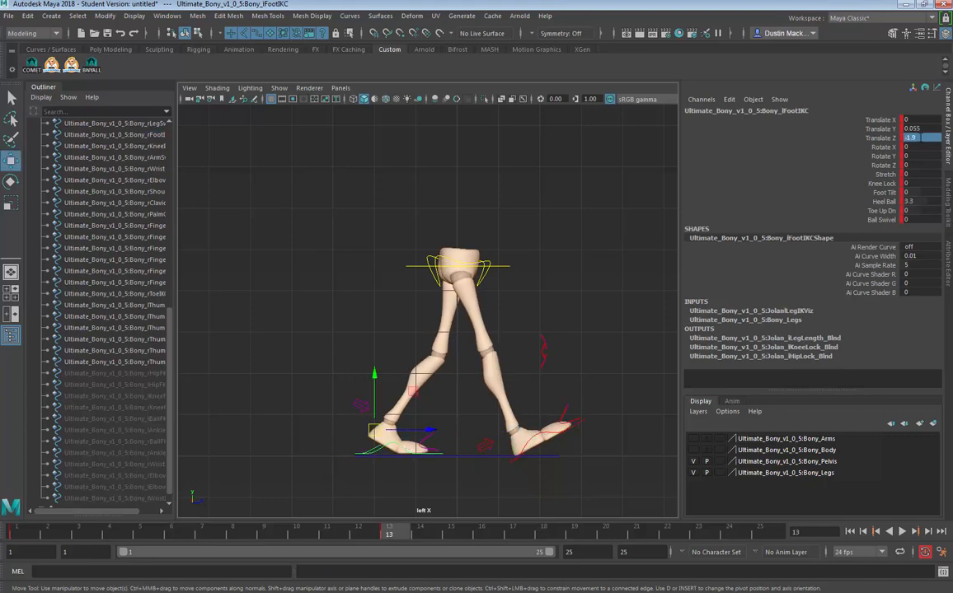
click(921, 129)
text(0)
key(Return)
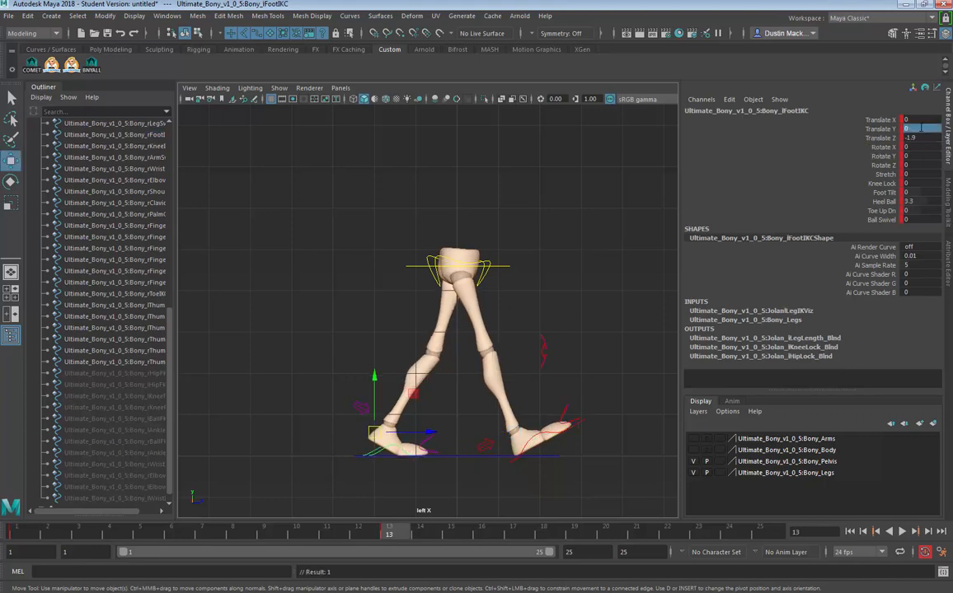
Step: Flip repeatedly between frames 1 and 13 to compare the leg poses of the two strides
key(comma)
key(period)
key(comma)
key(period)
key(comma)
key(period)
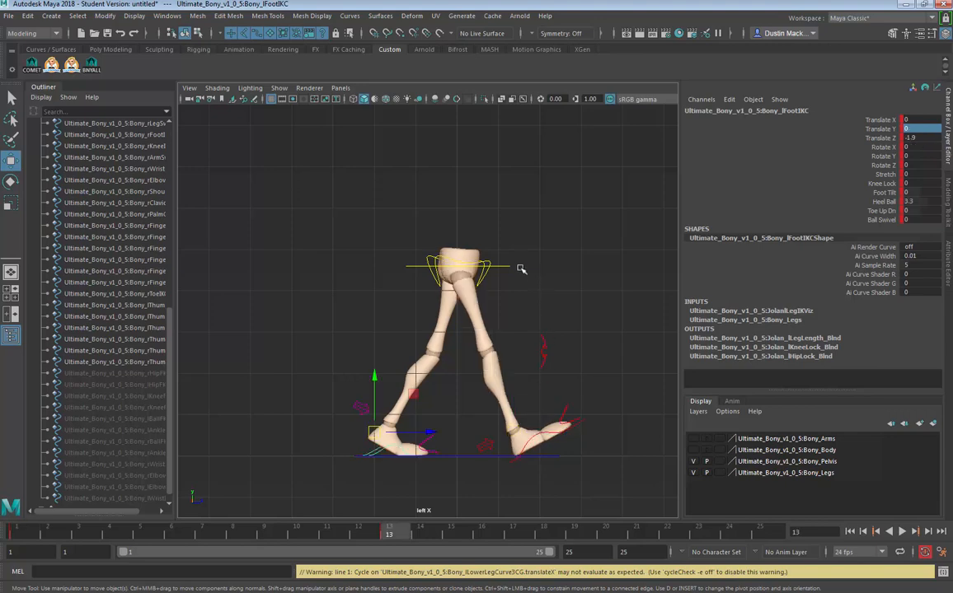
key(comma)
key(period)
key(comma)
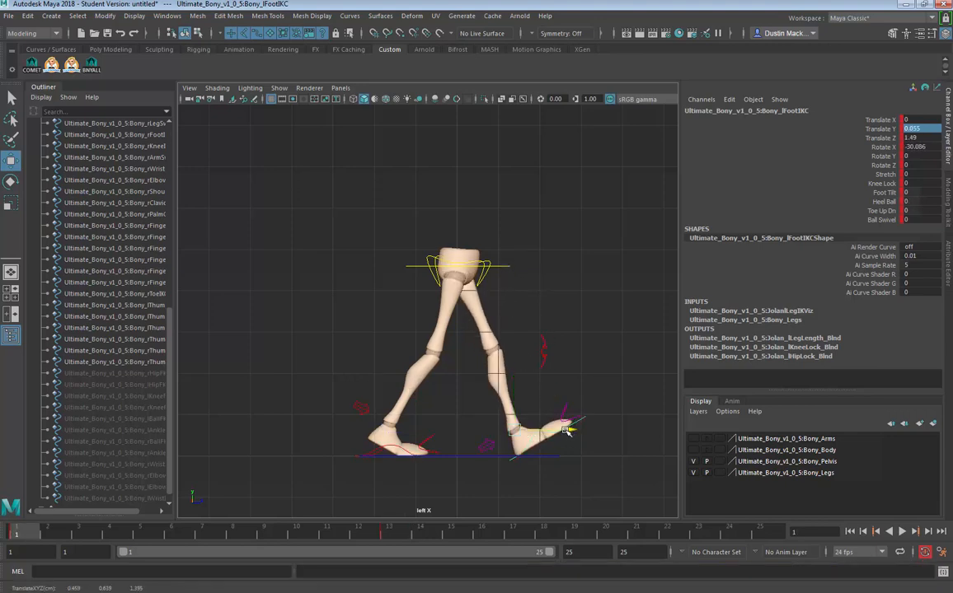
key(period)
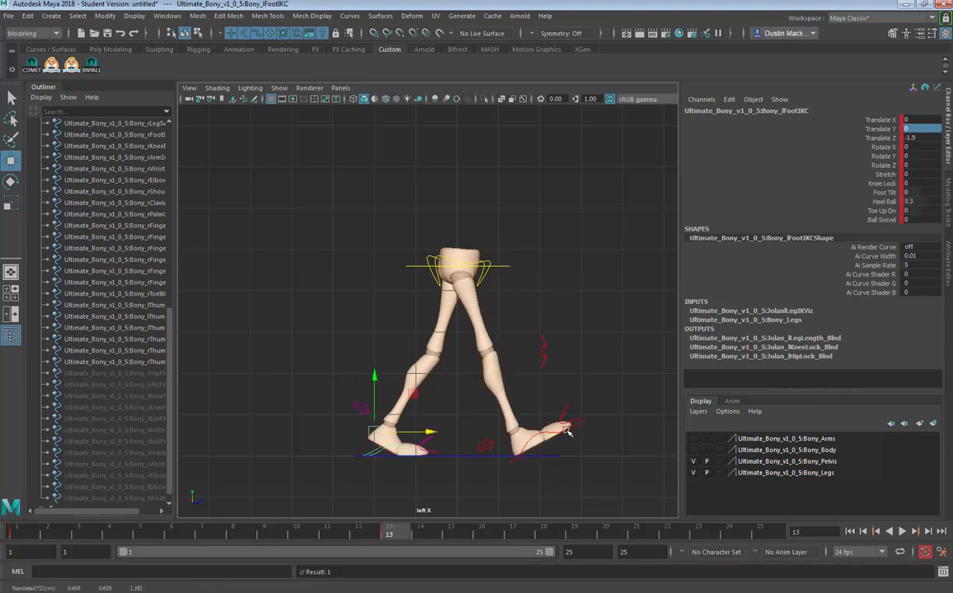
Step: At frame 13, move the right foot control back to Translate Z -1.325 and check it against frame 1
click(567, 432)
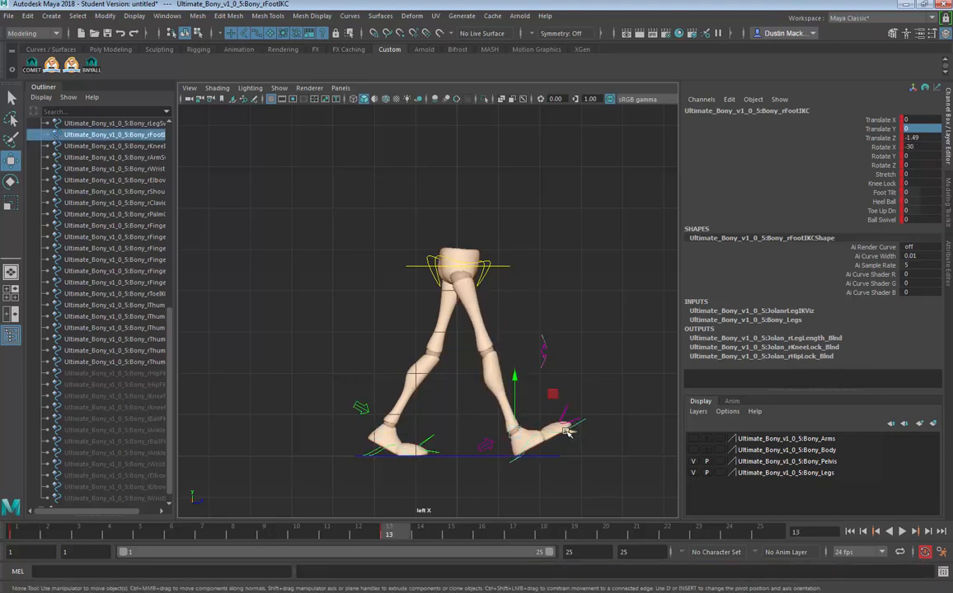
drag(563, 434, 559, 434)
key(comma)
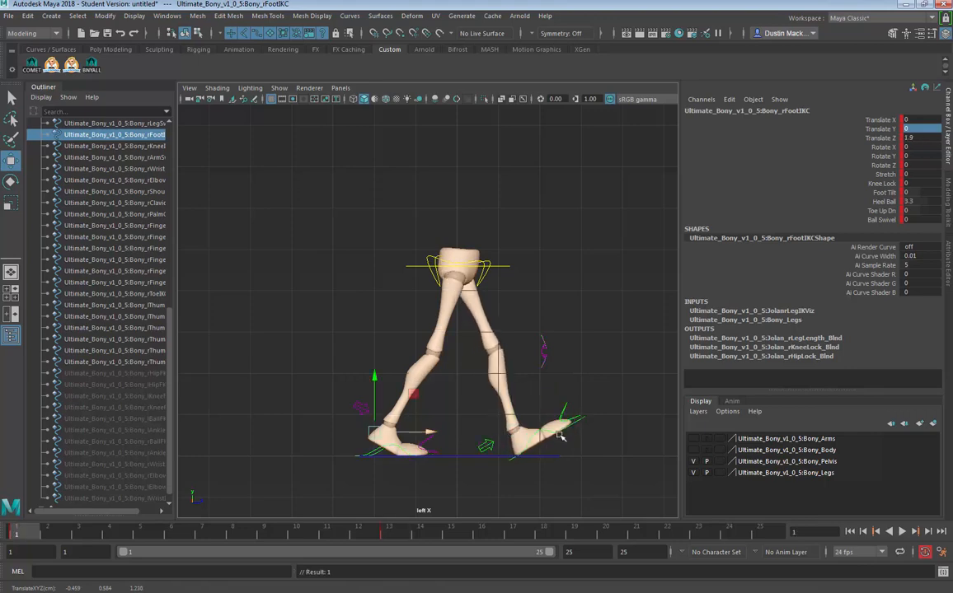
key(period)
Step: Flip between frames 1 and 13 to compare the front foot's position, checking both the left and right foot controls
key(comma)
key(period)
key(comma)
key(period)
key(comma)
key(comma)
key(period)
key(comma)
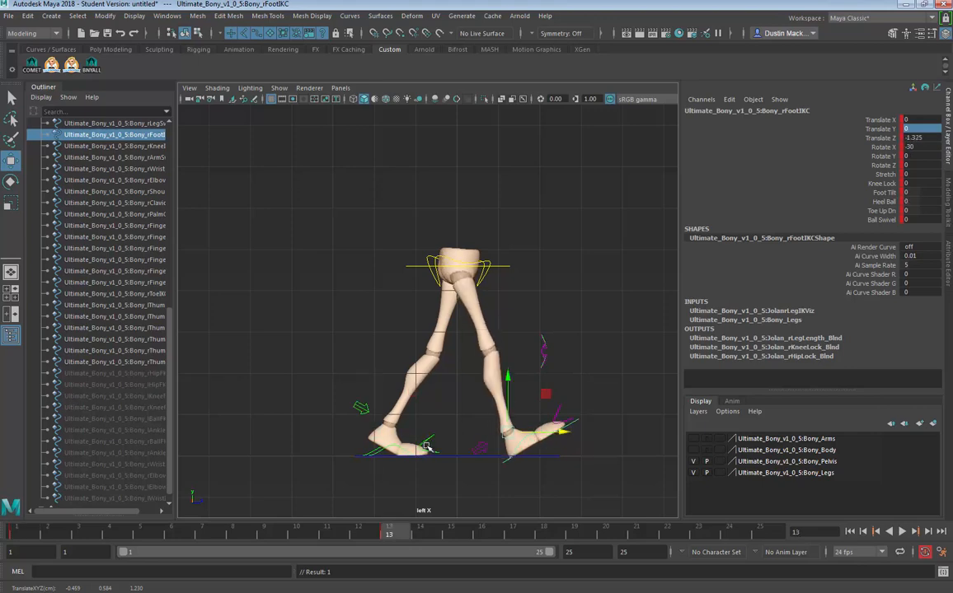
key(period)
key(comma)
key(period)
key(comma)
key(period)
key(period)
key(comma)
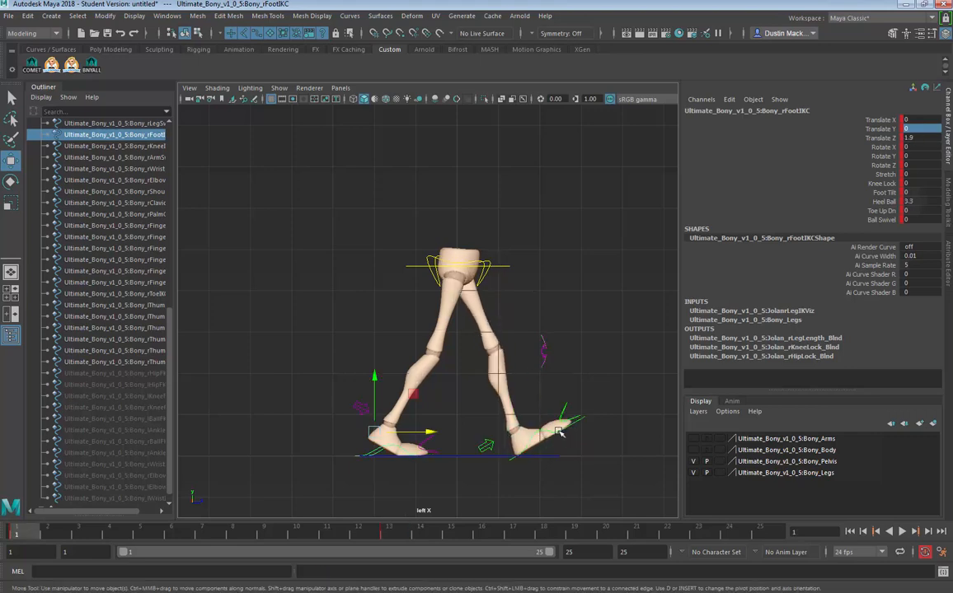
click(552, 422)
key(period)
key(comma)
key(period)
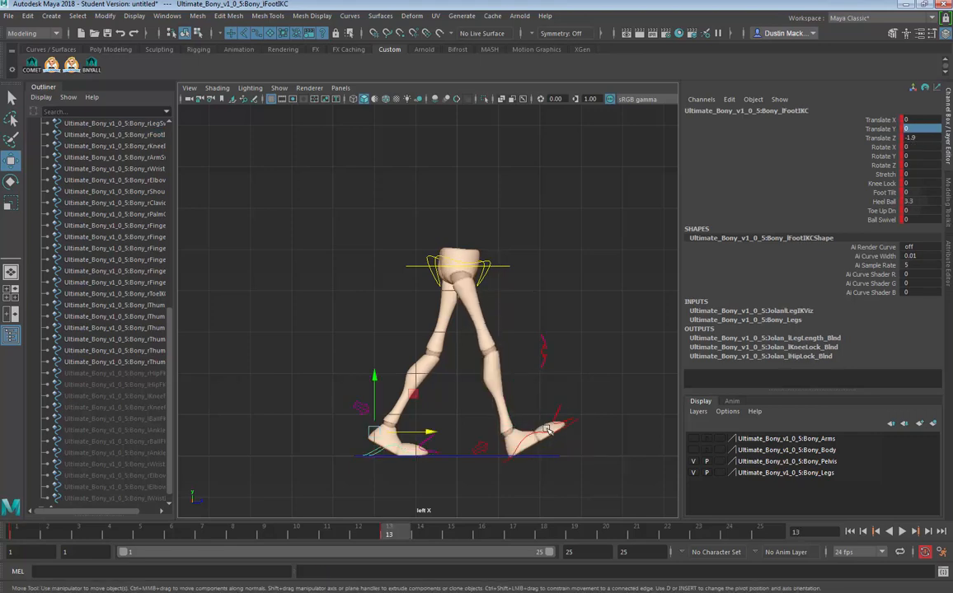
key(comma)
key(period)
click(549, 431)
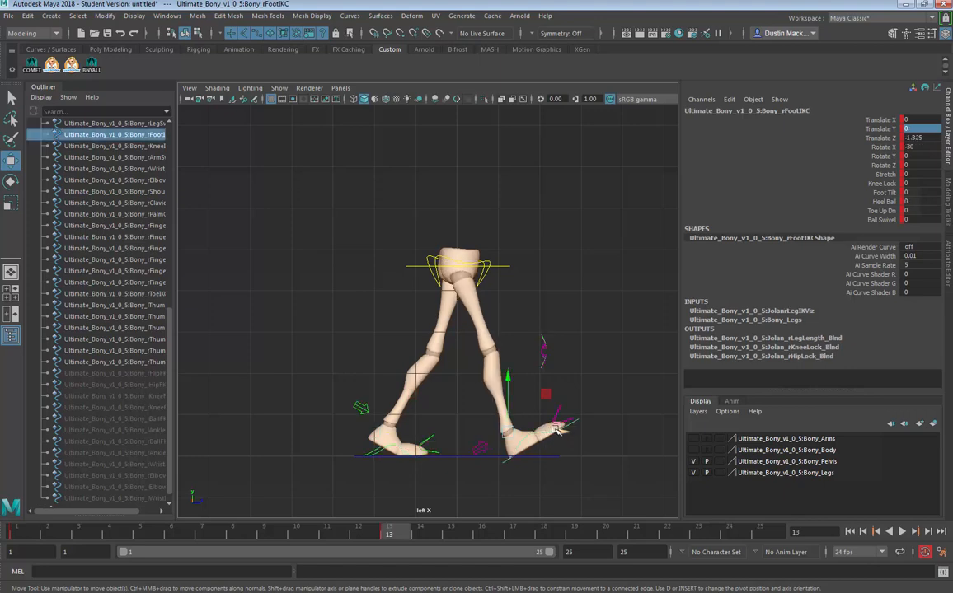
key(comma)
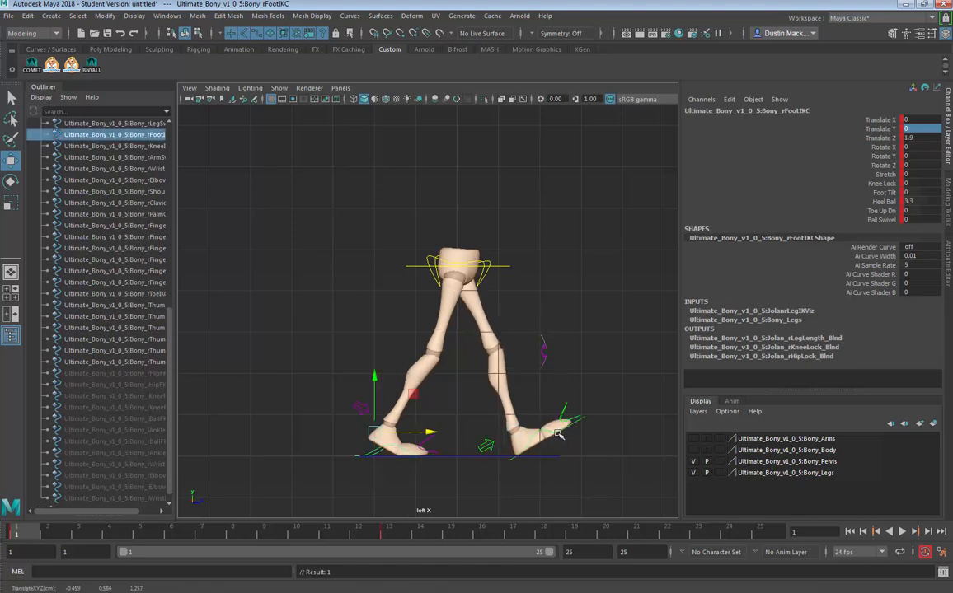
Step: Align the front feet of both strides, placing the right foot control at Translate Y -0.055 and Translate Z -1.421 at frame 13
click(554, 433)
key(period)
drag(554, 432, 516, 431)
click(539, 433)
key(comma)
key(period)
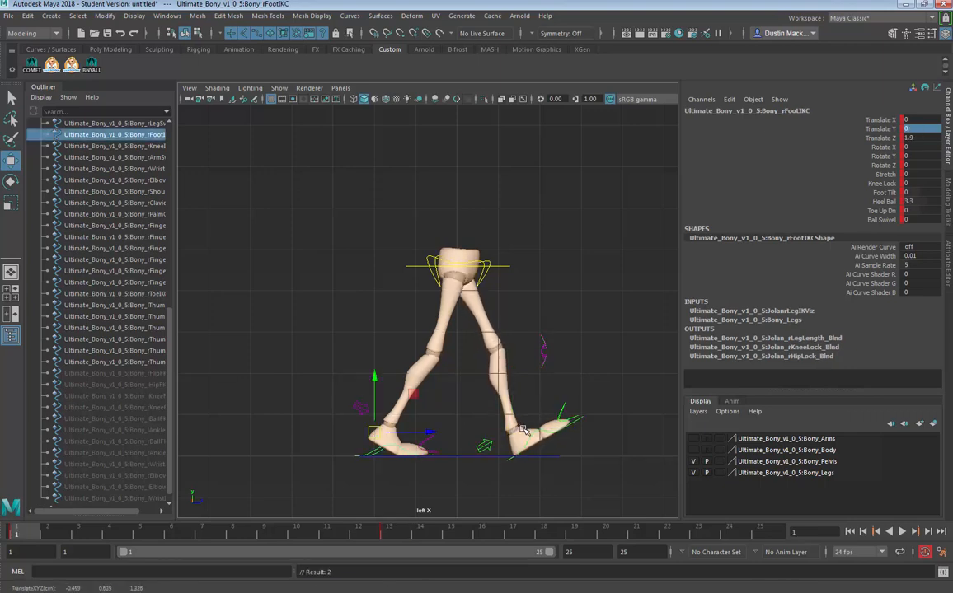
key(comma)
key(period)
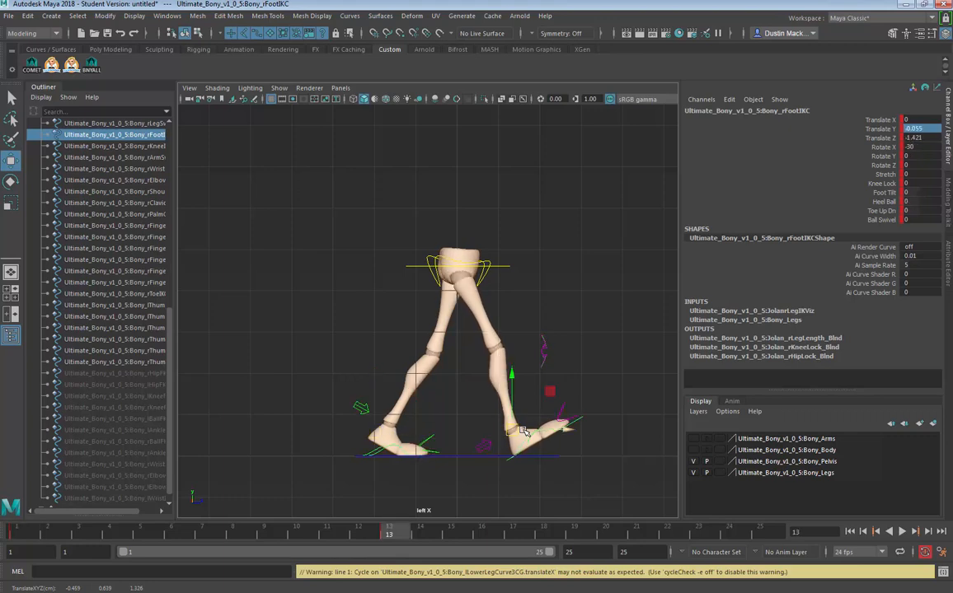
key(comma)
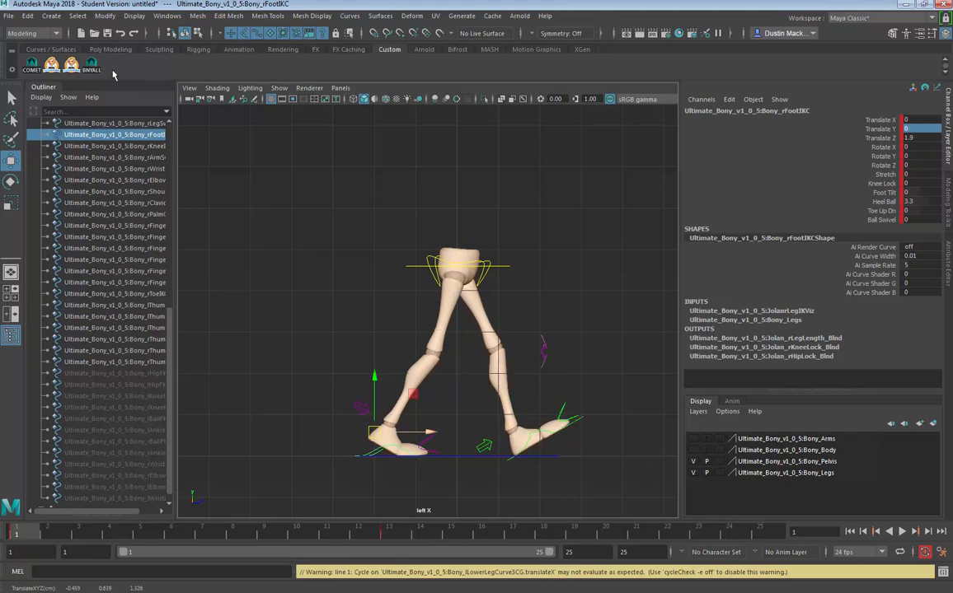
Step: Select all the rig's controls and key the frame 1 pose at frame 25
click(94, 67)
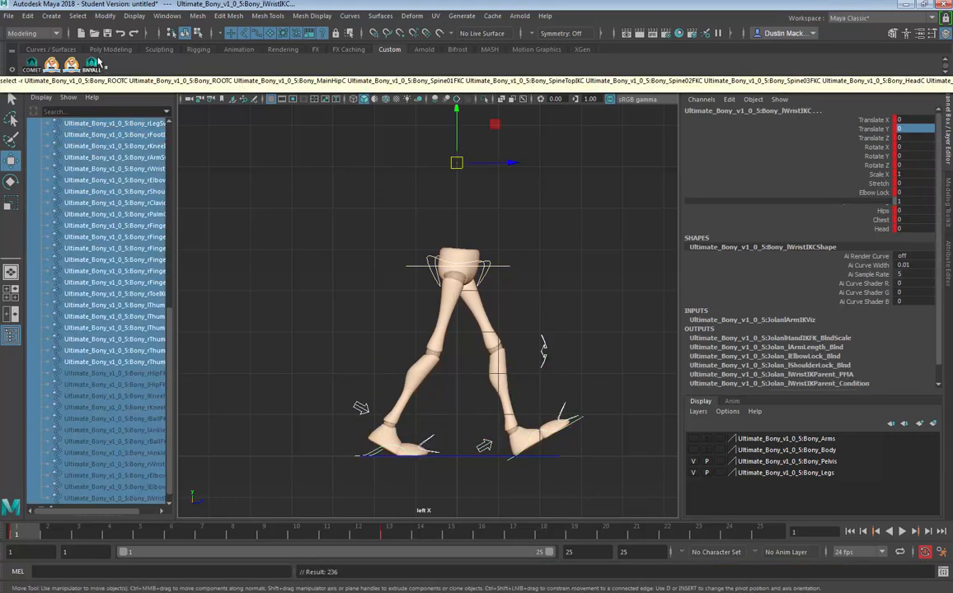
key(period)
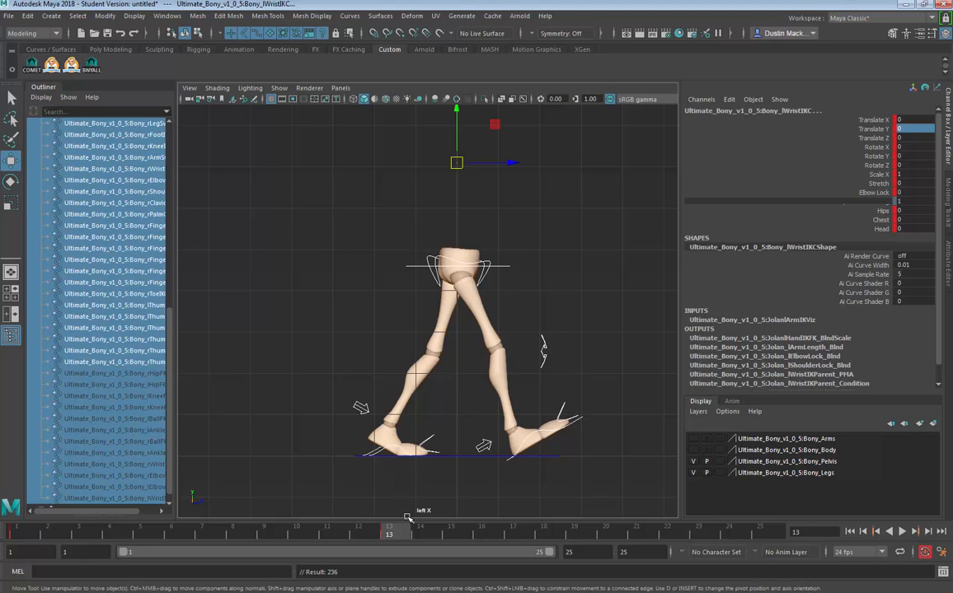
click(38, 527)
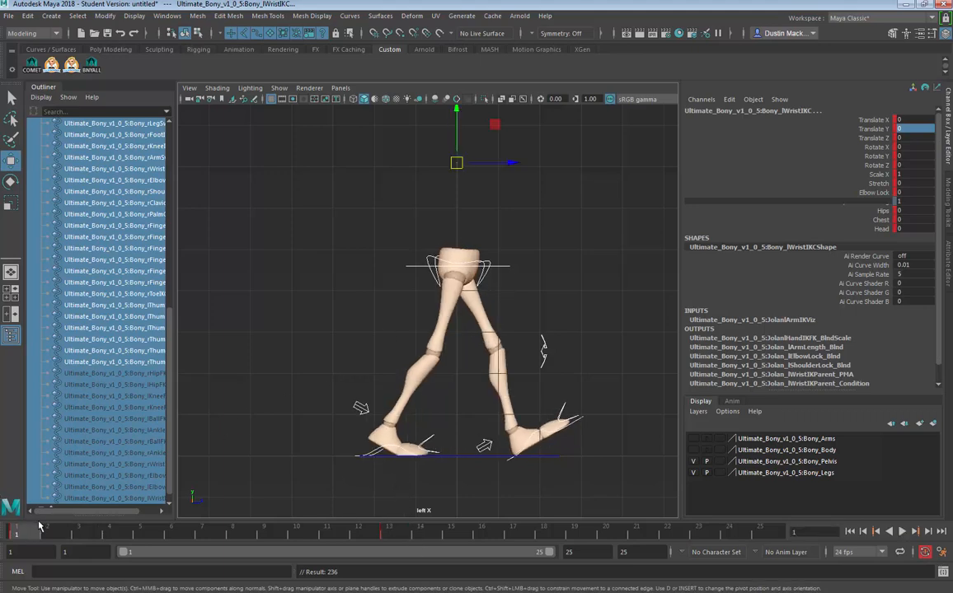
click(768, 536)
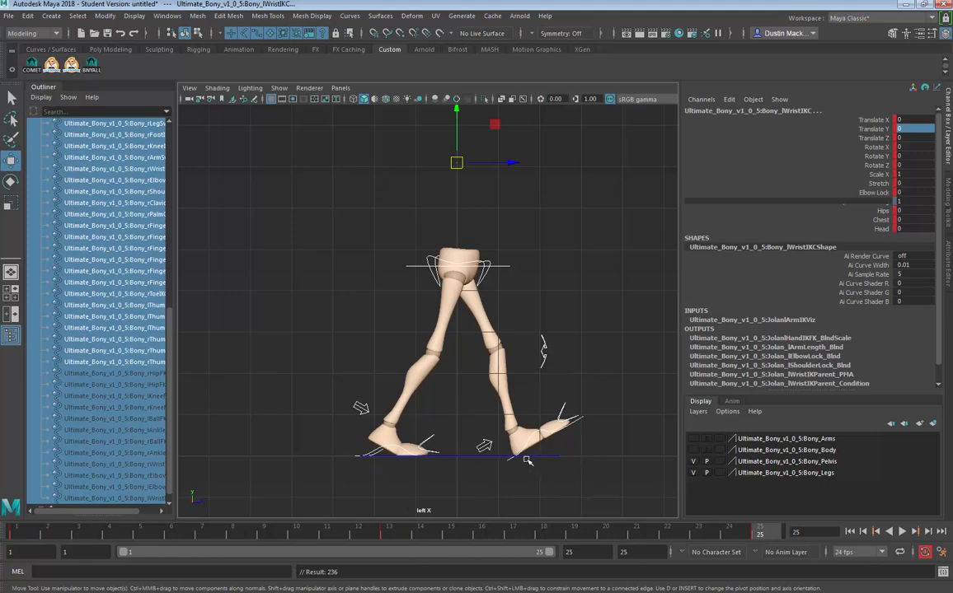
Step: Play back the 25-frame walk and step through its key poses
key(alt+v)
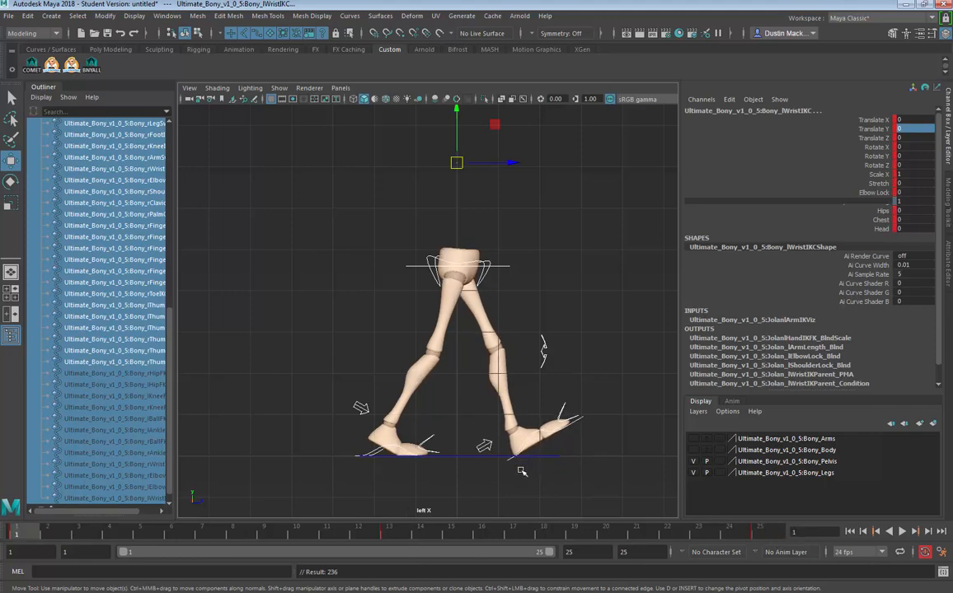
key(period)
key(period)
key(alt+v)
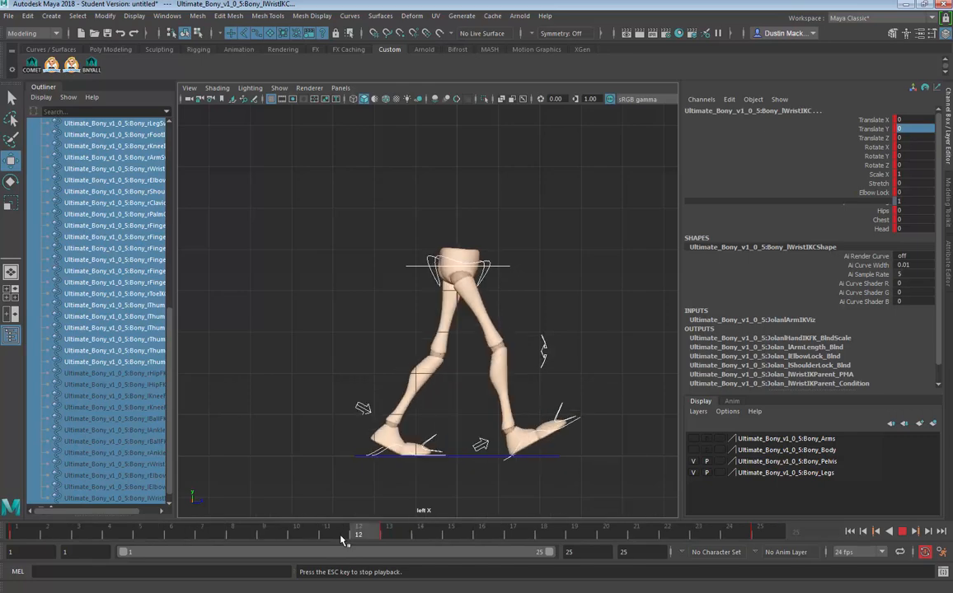
key(Escape)
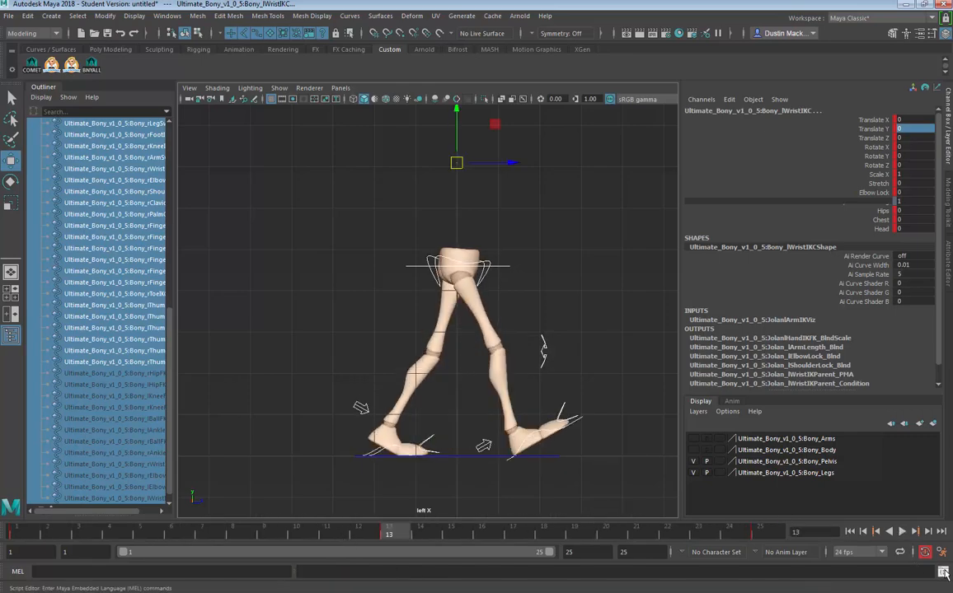
Step: Set the default out tangent to Stepped in the animation preferences and save them
click(944, 573)
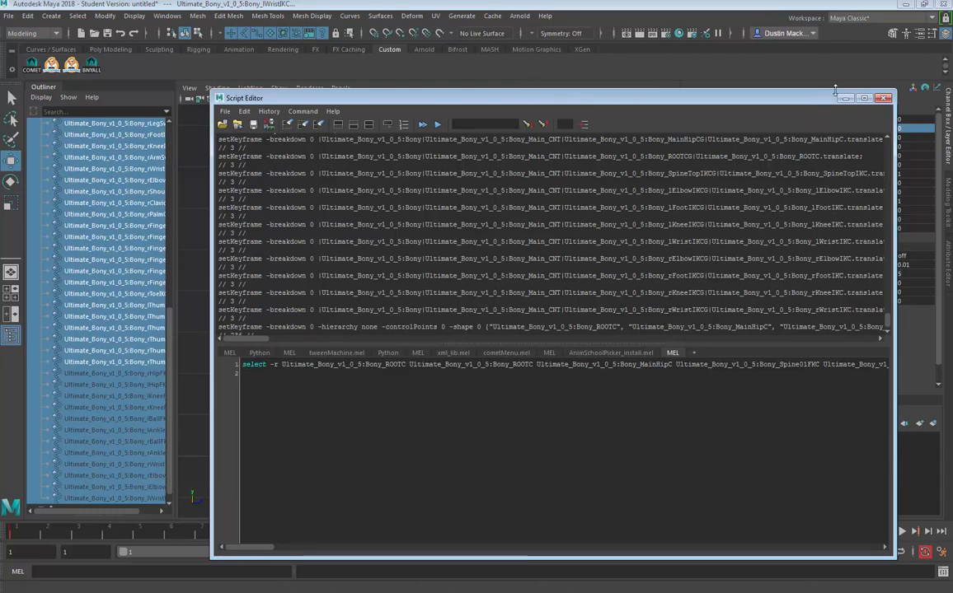
click(882, 99)
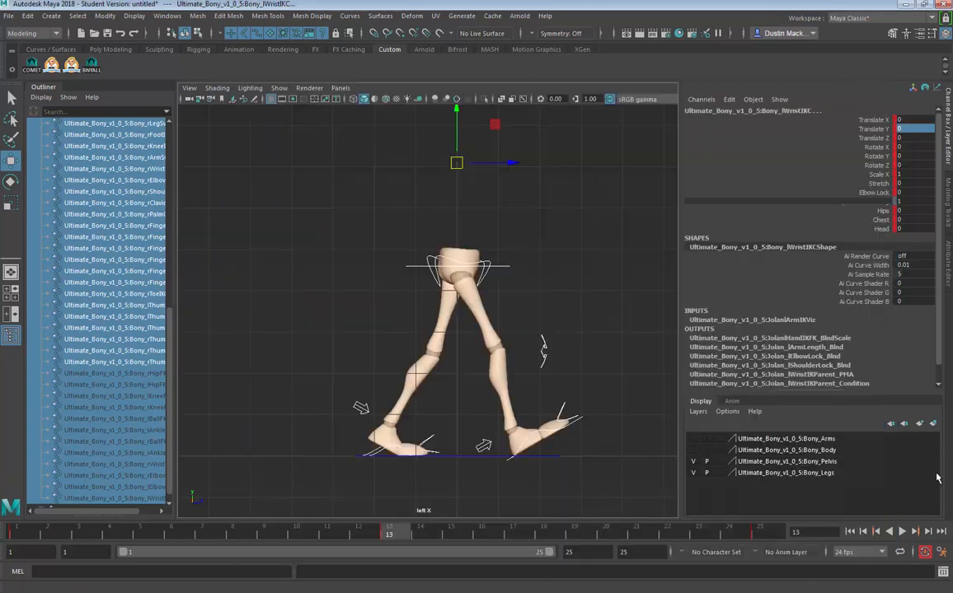
click(944, 553)
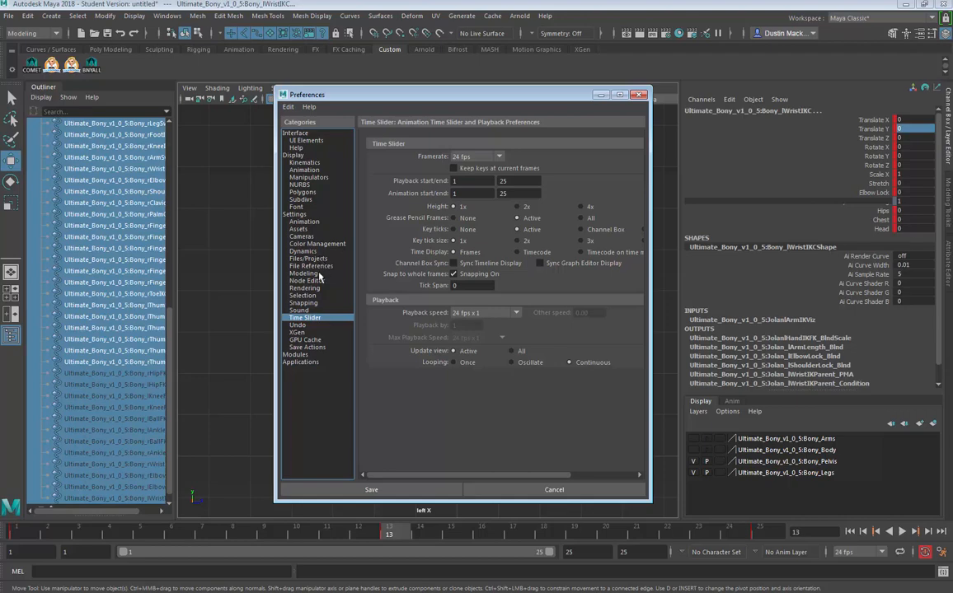
click(302, 222)
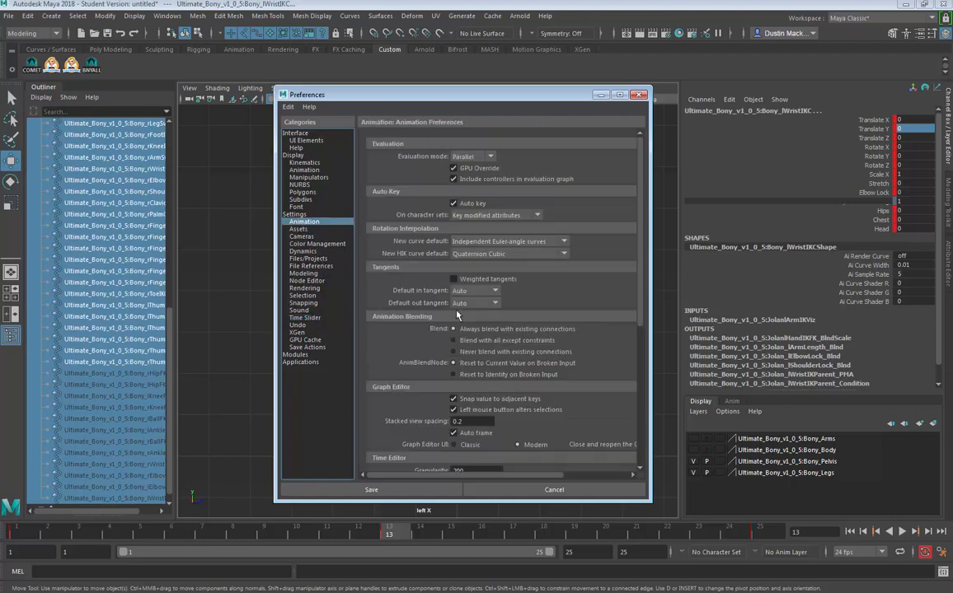
click(464, 304)
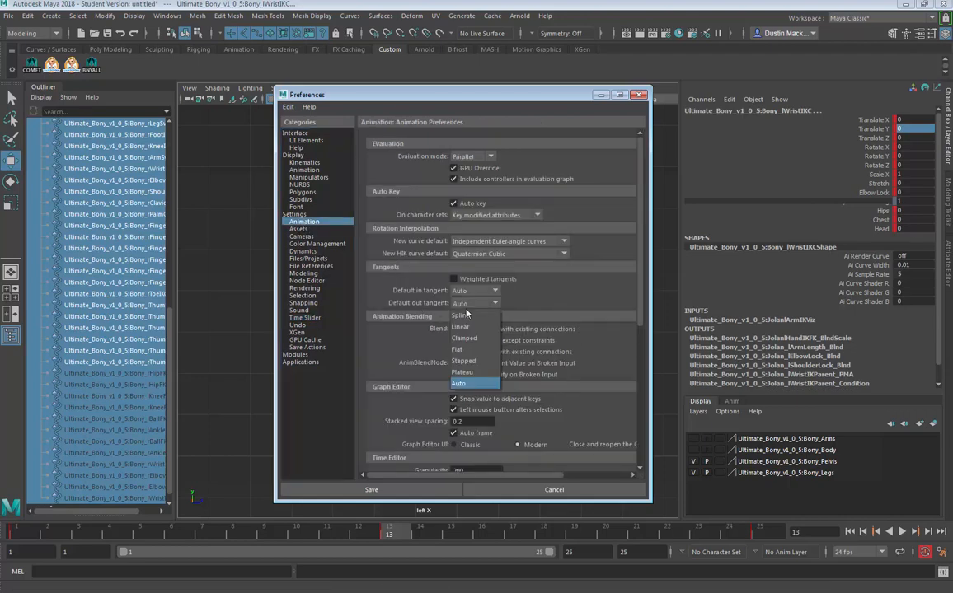
click(477, 372)
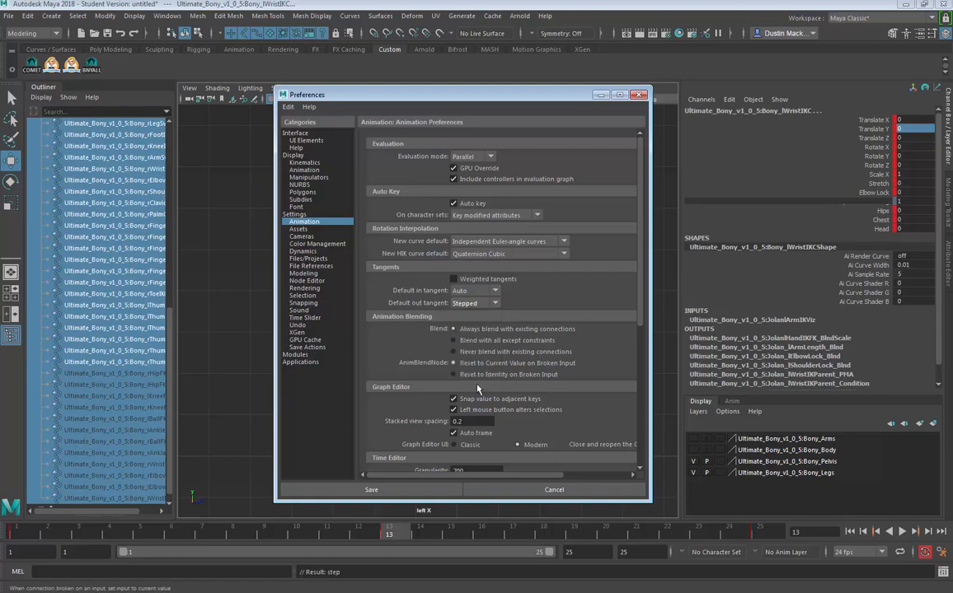
click(371, 489)
Step: Change the tangents of all keys from frame 1 to 25 to Stepped and play back the blocking
shift+drag(765, 534, 33, 533)
right_click(36, 524)
mouse_move(87, 419)
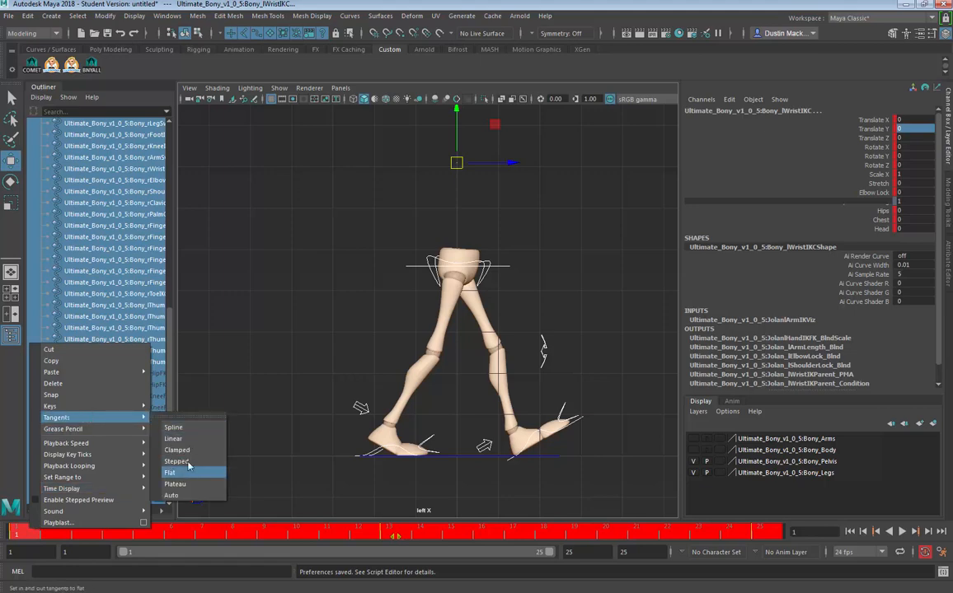
click(177, 460)
key(alt+v)
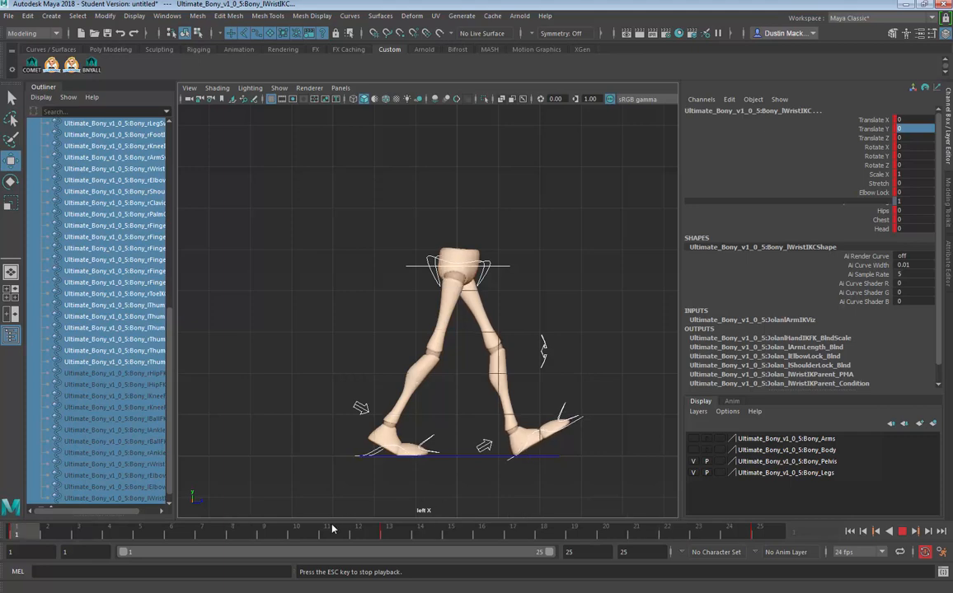
key(Escape)
Step: Key all controls at frames 7 and 19, holding the preceding stride pose at each
click(212, 536)
key(s)
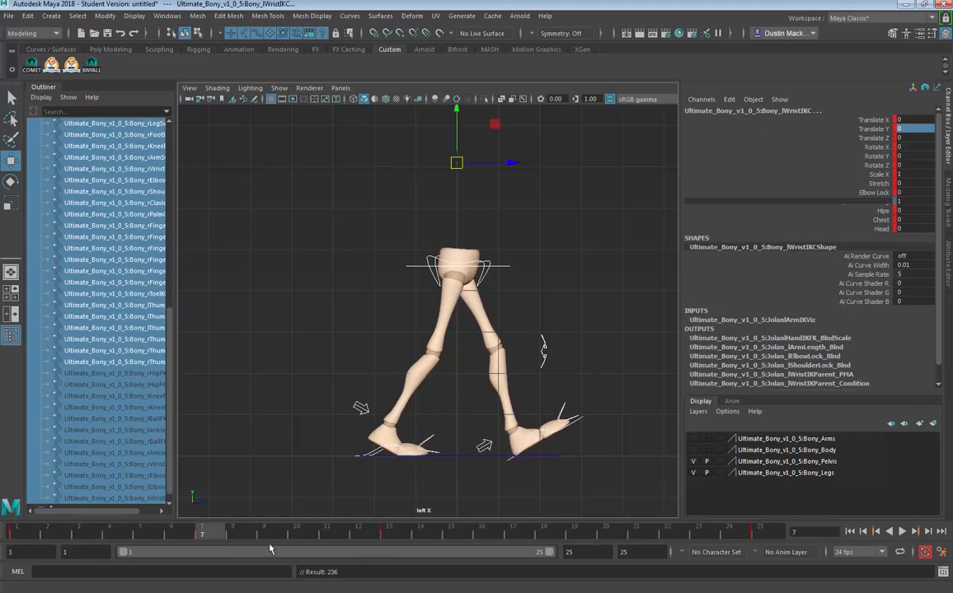
click(587, 536)
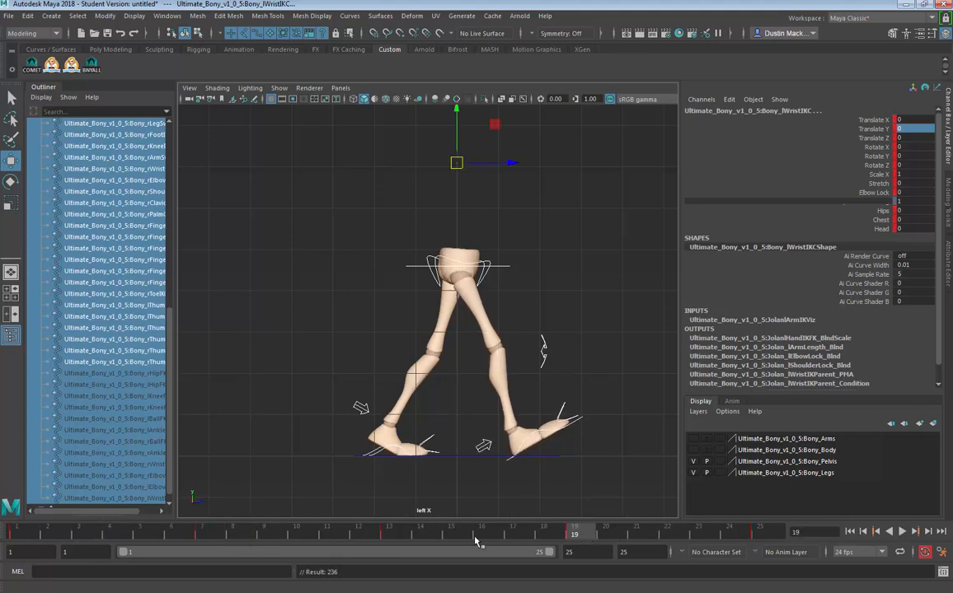
Step: At frame 7, set the main hip control's Rotate Y to 0
click(205, 536)
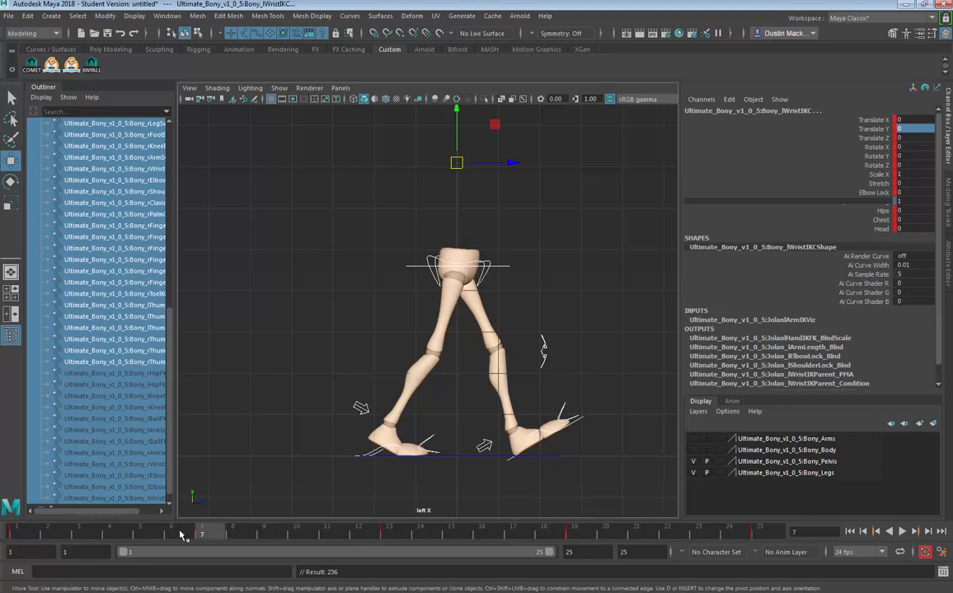
mouse_move(181, 536)
mouse_down()
mouse_move(34, 537)
mouse_move(234, 540)
mouse_move(191, 536)
mouse_move(212, 545)
mouse_up()
click(480, 281)
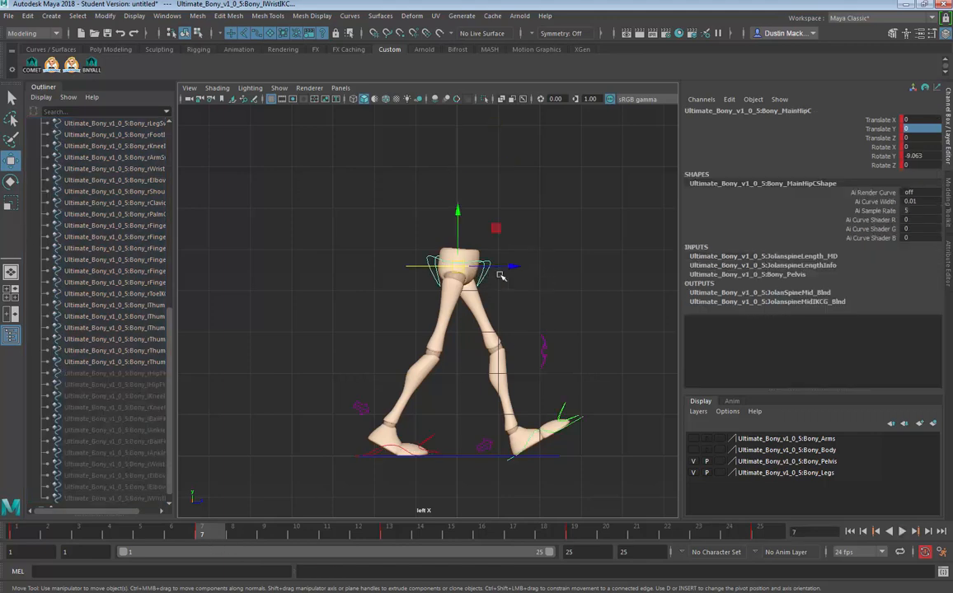
click(921, 156)
text(0)
key(Return)
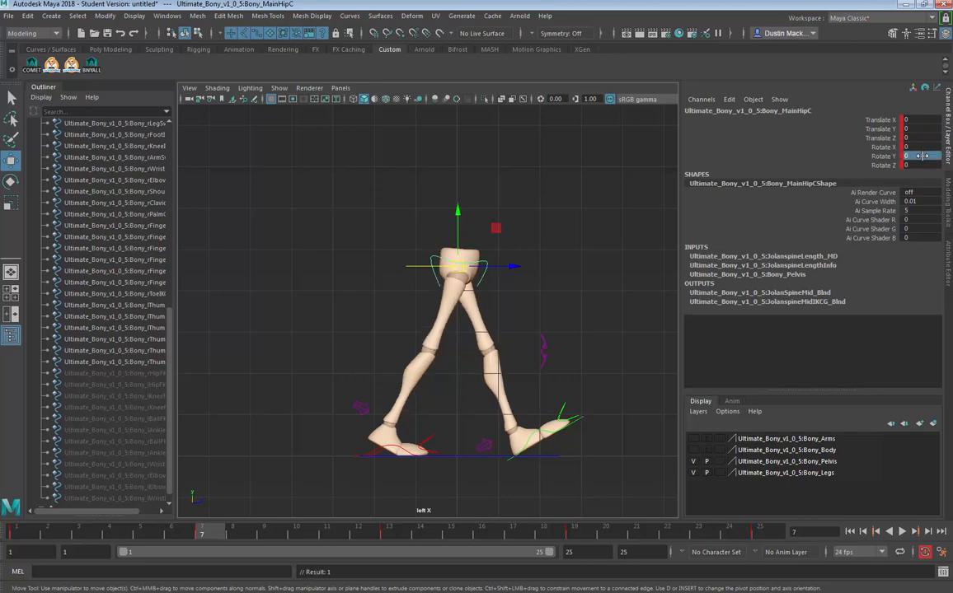
Step: At frame 7, set the left foot control's Rotate X and Translate Y to 0 and move it back to about -0.256 in Z
click(554, 423)
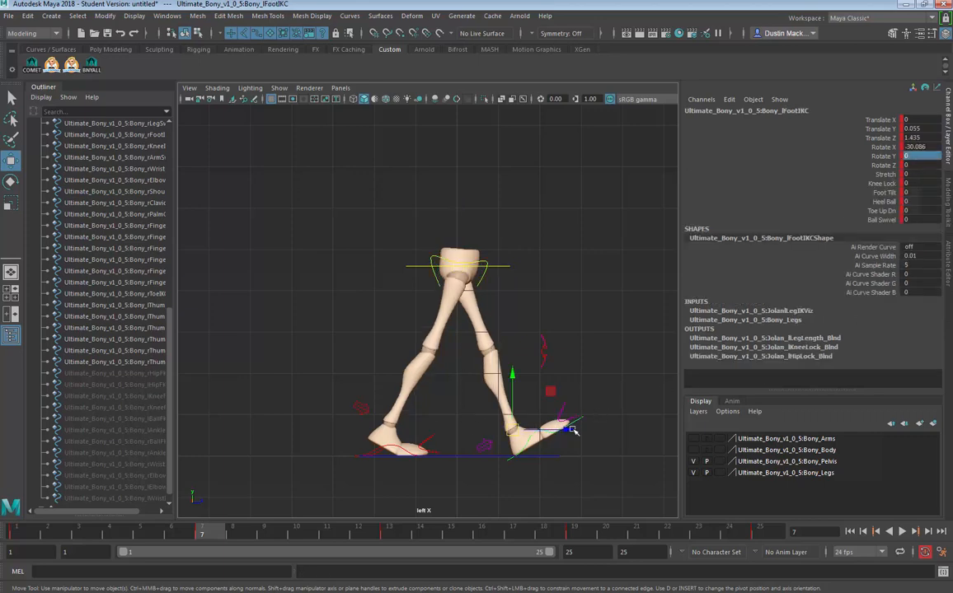
click(927, 146)
text(0)
key(Return)
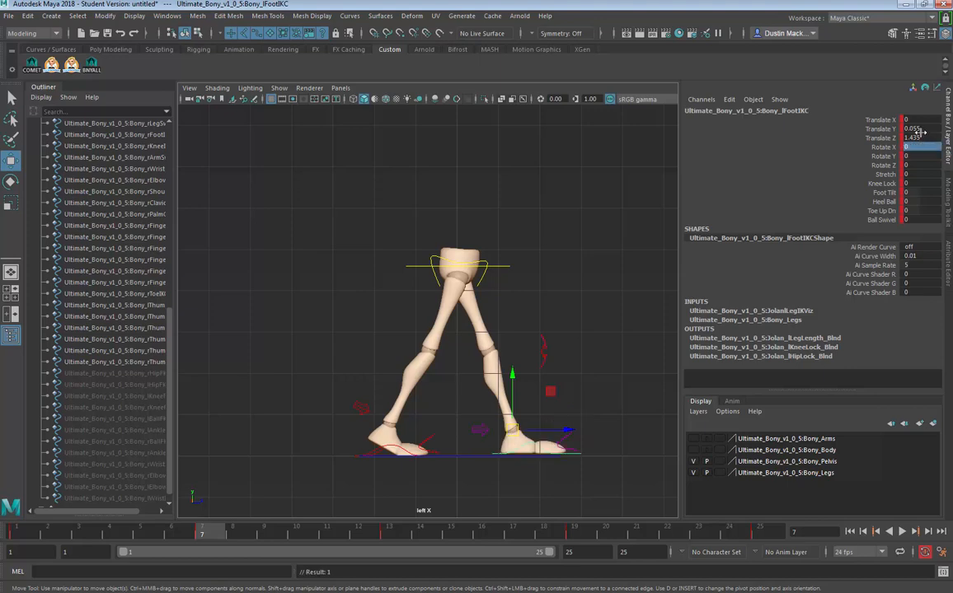
click(922, 129)
text(0)
key(Return)
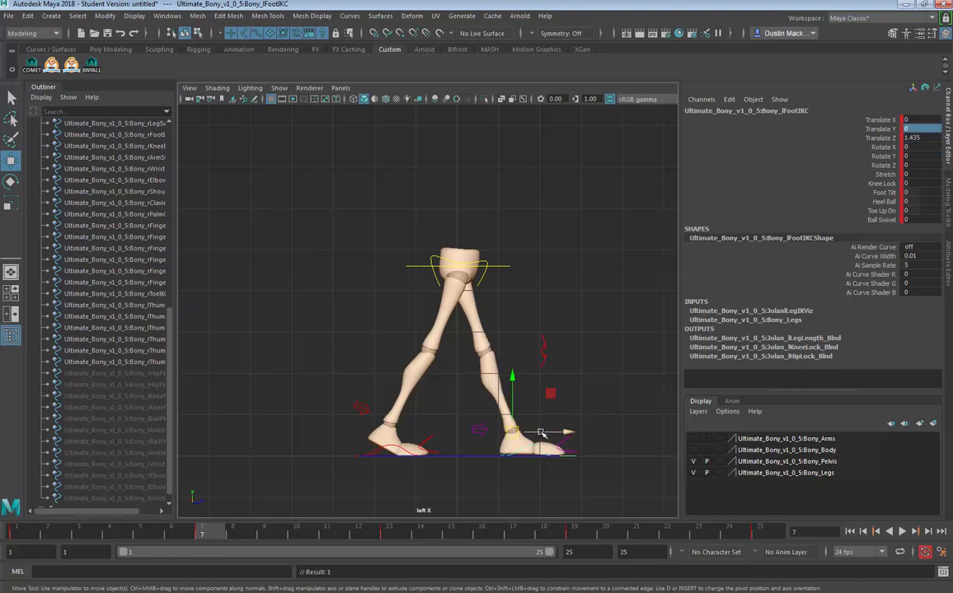
drag(536, 432, 474, 432)
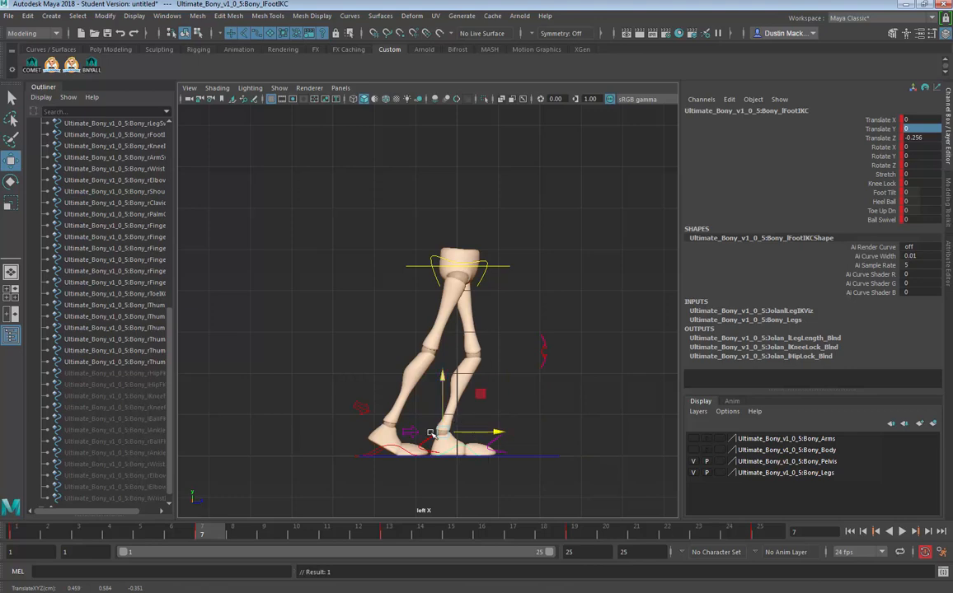
Step: Set the right foot control's Heel Ball to 0 at frame 7
click(371, 451)
double_click(918, 201)
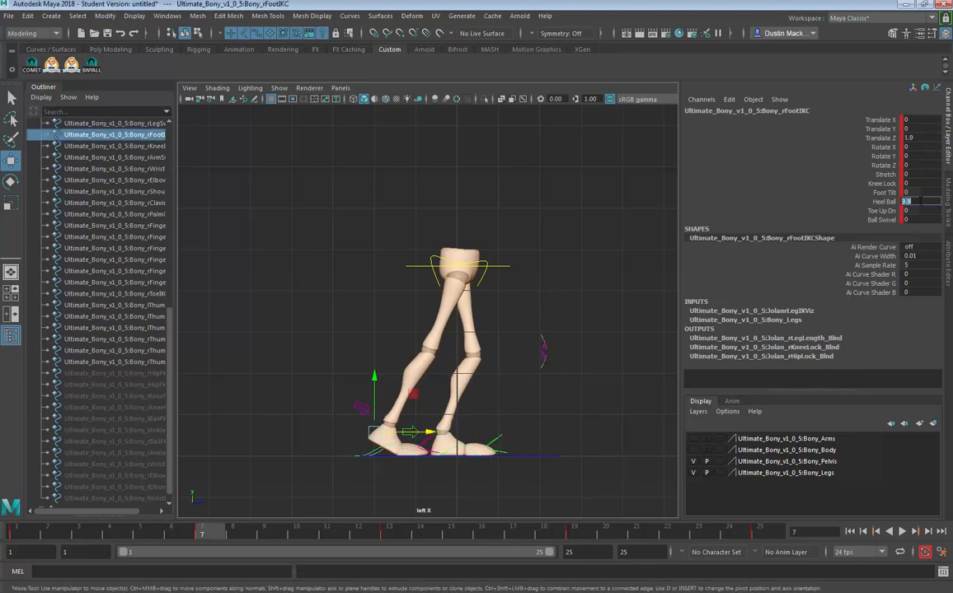
text(0)
key(Return)
Step: Lift the right foot into the passing pose at frame 7, with Rotate X about 37.6, Translate Y about -0.715 and Translate Z about 0.525
key(e)
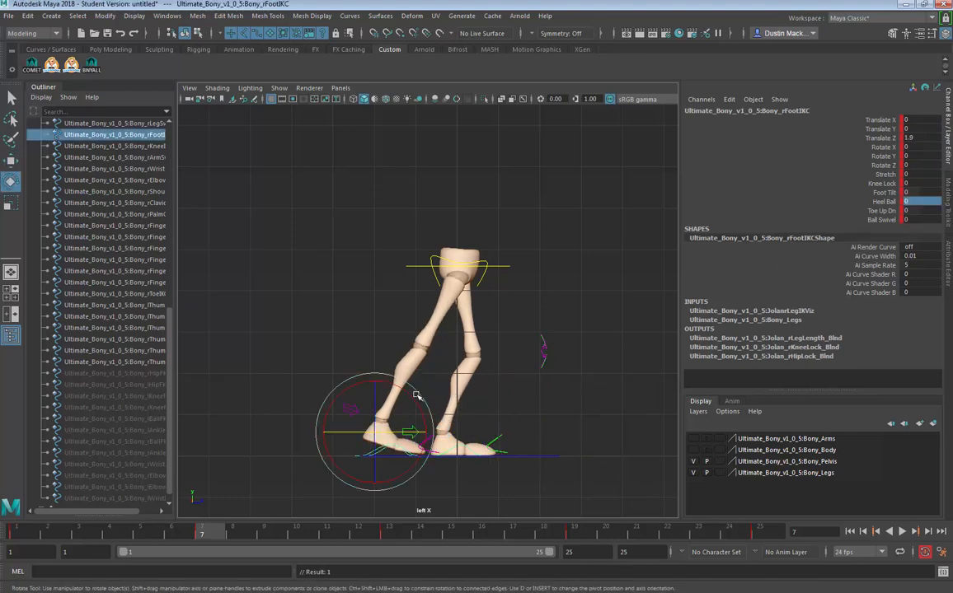
mouse_move(418, 394)
mouse_down()
mouse_move(421, 416)
mouse_move(380, 428)
mouse_move(418, 402)
mouse_up()
key(w)
key(e)
drag(464, 399, 463, 411)
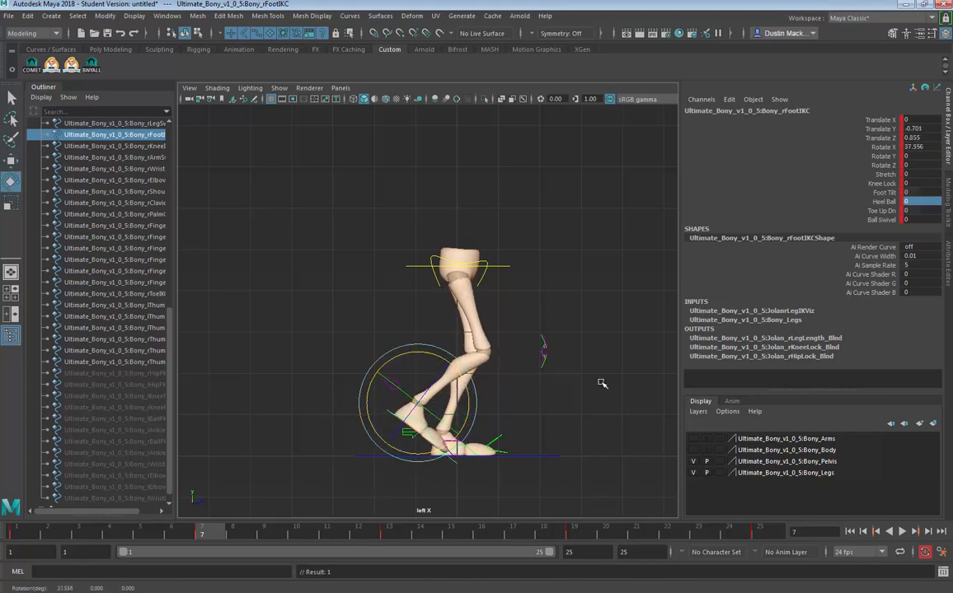
key(w)
drag(418, 403, 431, 402)
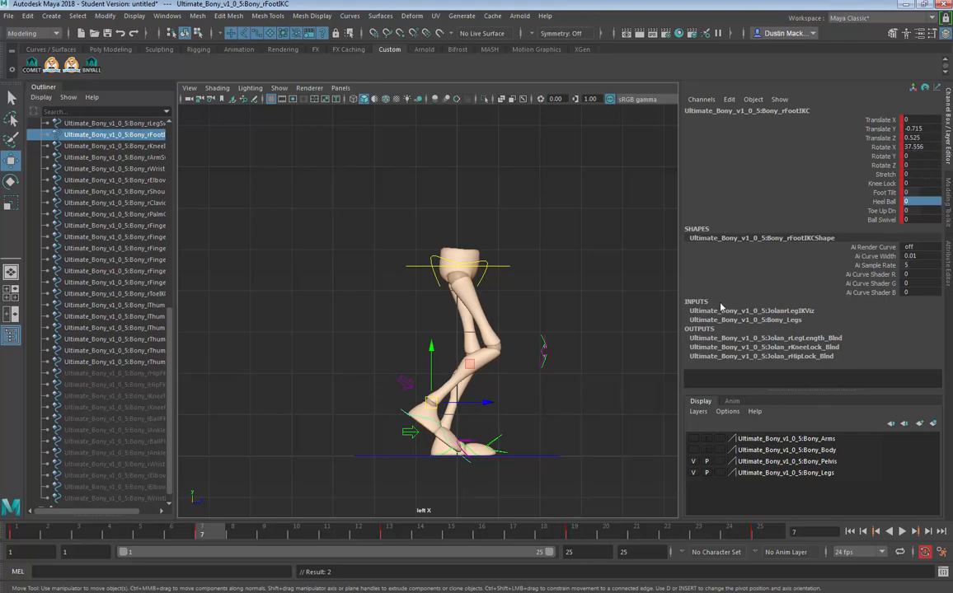
Step: Try different Heel Ball values on the raised right foot at frame 7 and undo the change
click(885, 202)
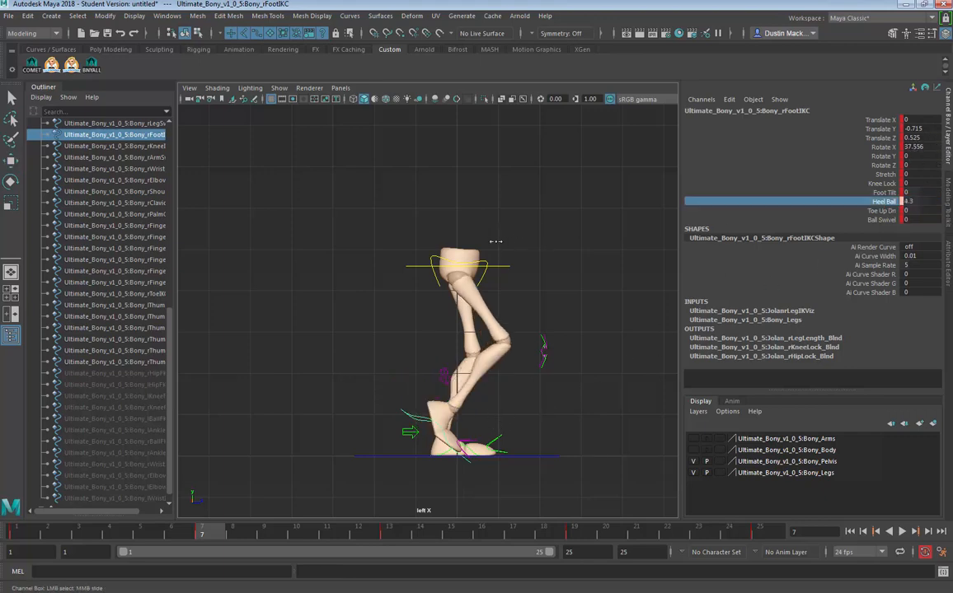
middle_drag(452, 216, 484, 263)
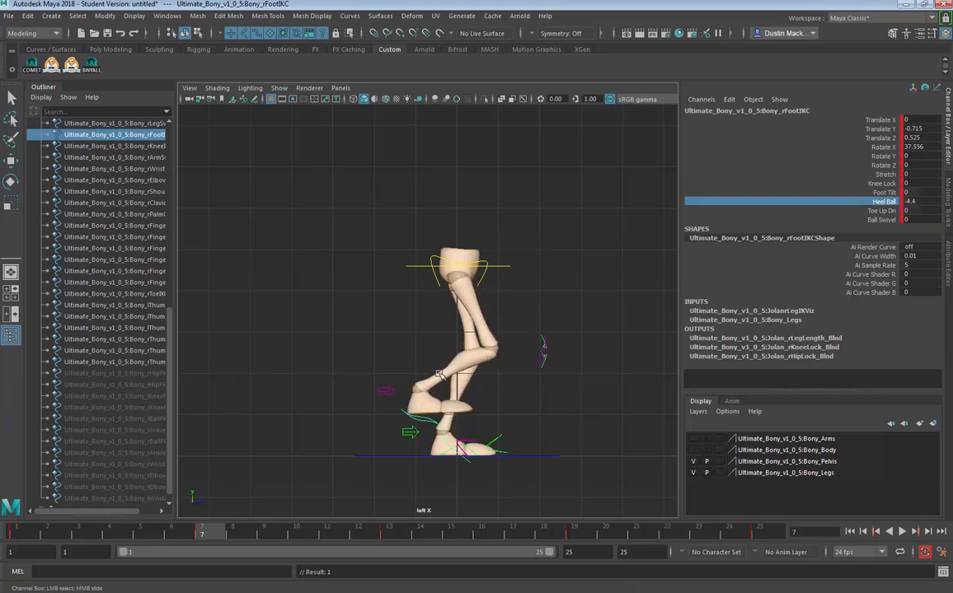
key(ctrl+z)
key(w)
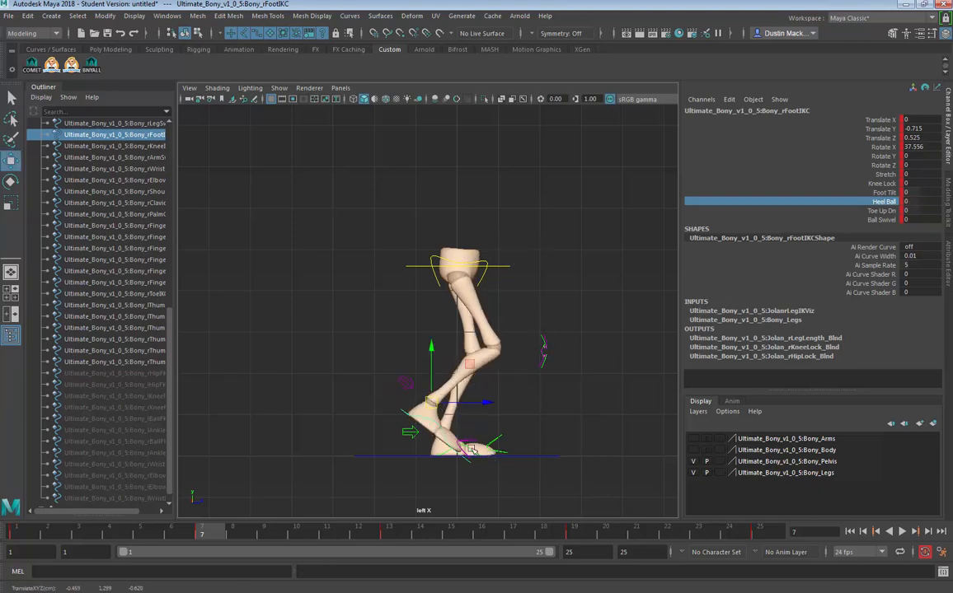
Step: Compare the stride at frame 1 with the passing pose at frame 7, with the root control selected
key(comma)
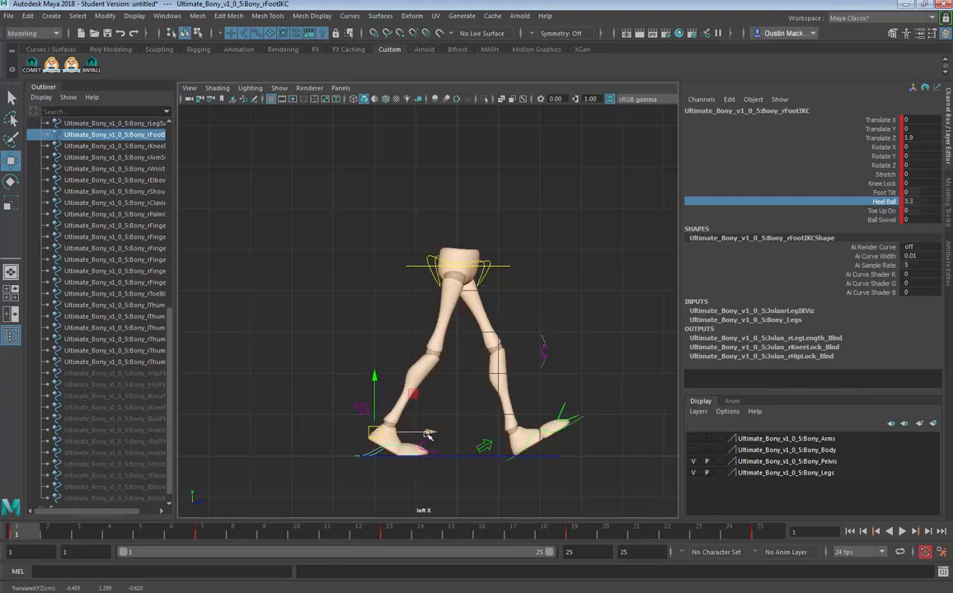
click(495, 286)
key(period)
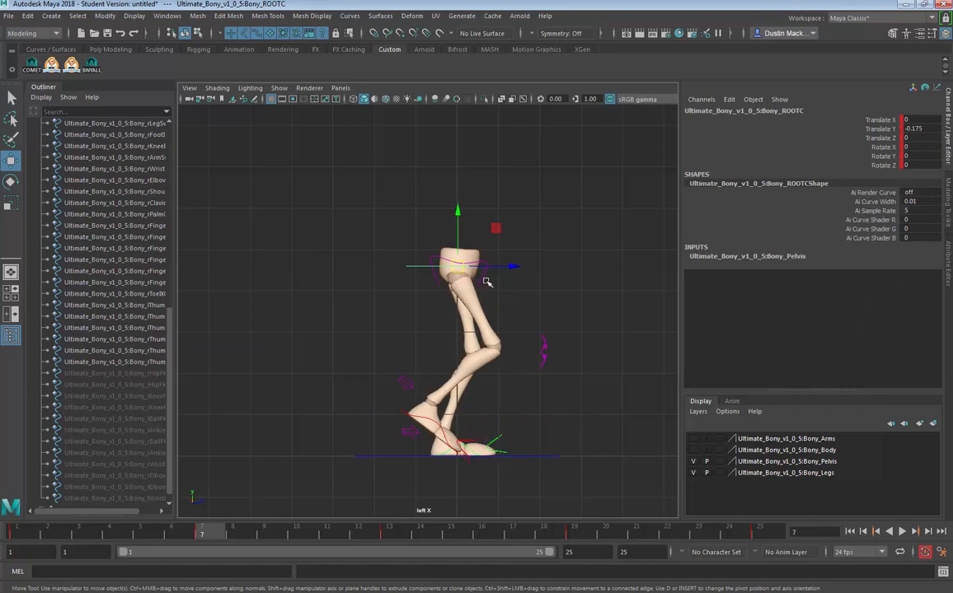
key(comma)
key(period)
key(comma)
key(period)
key(comma)
key(period)
Step: Scrub and play back the blocked walk, and inspect the main hip control at frame 7
drag(119, 536, 295, 535)
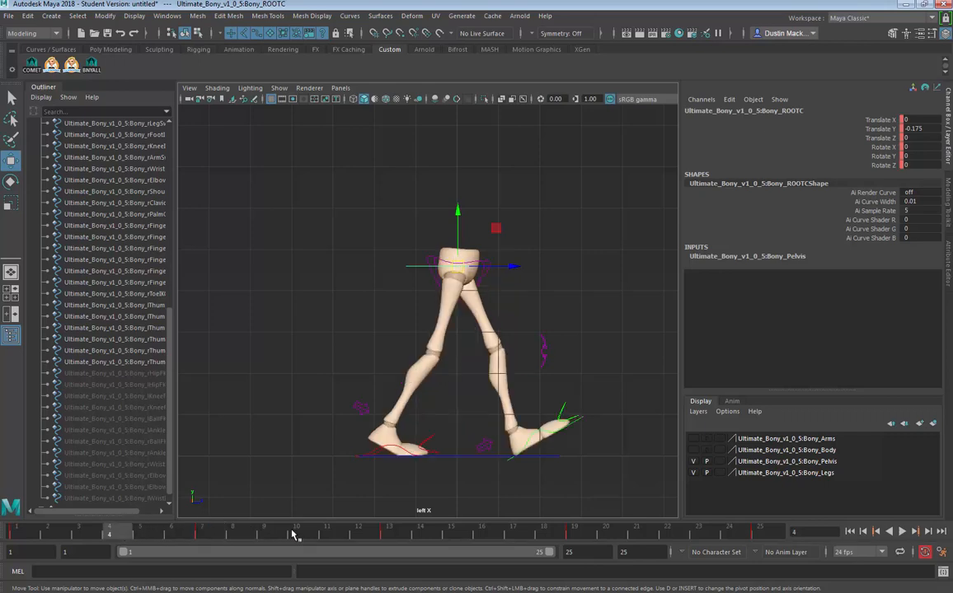
click(486, 536)
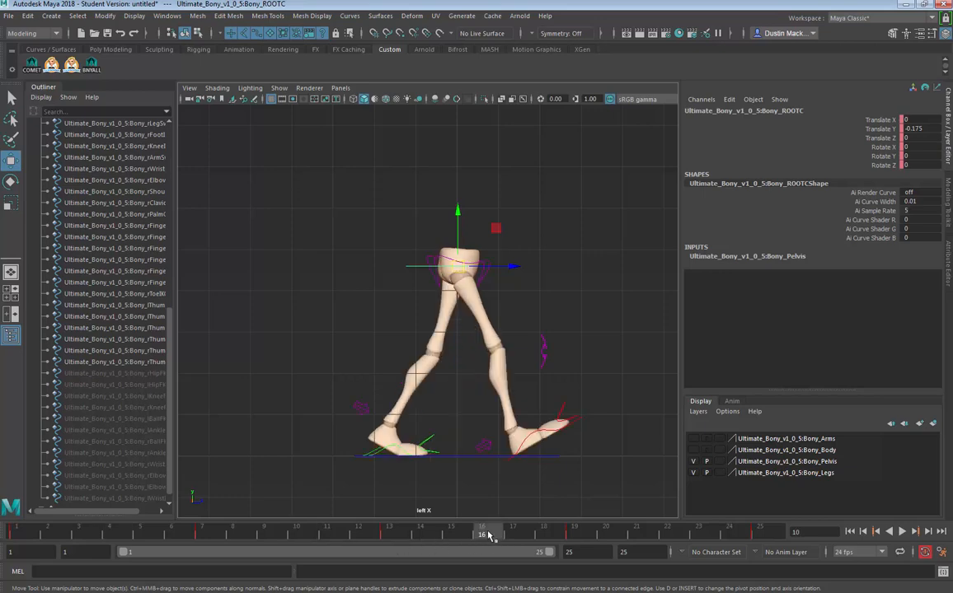
click(668, 535)
key(alt+v)
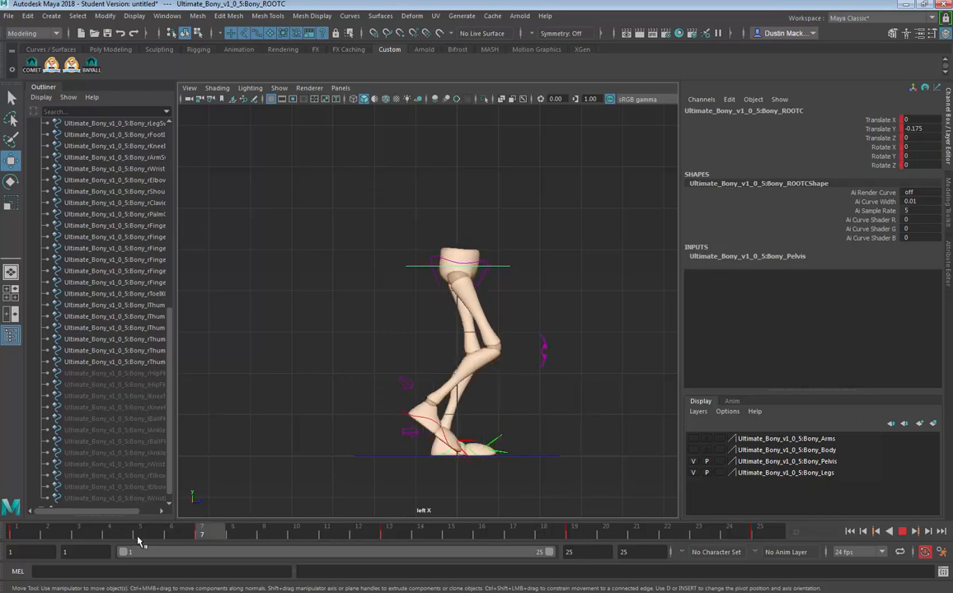
drag(356, 530, 384, 532)
click(203, 531)
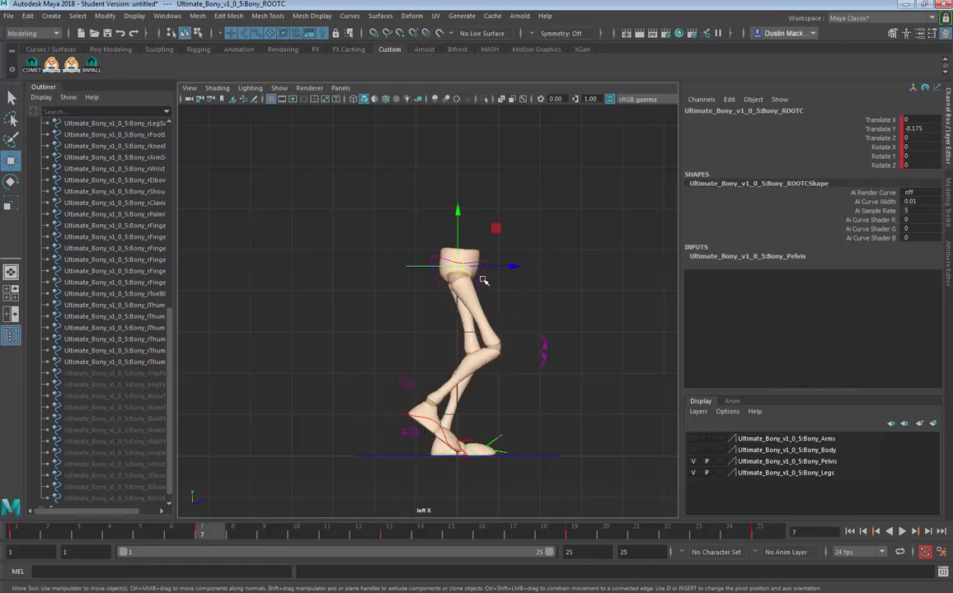
click(483, 281)
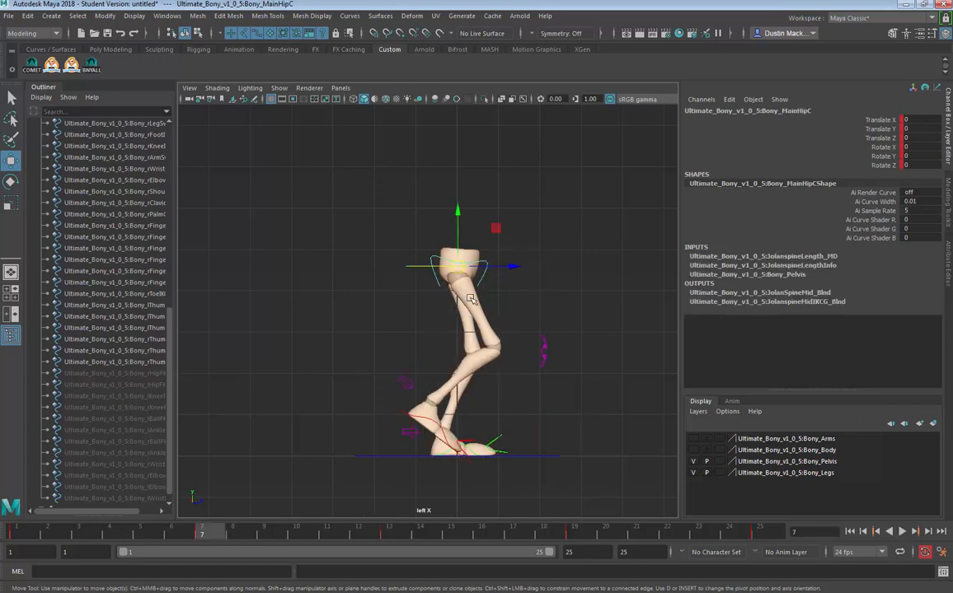
Step: At frame 19, set the right foot control's Rotate X and Translate Y to 0 and slide the foot back under the hips
click(404, 536)
drag(404, 536, 575, 534)
click(544, 433)
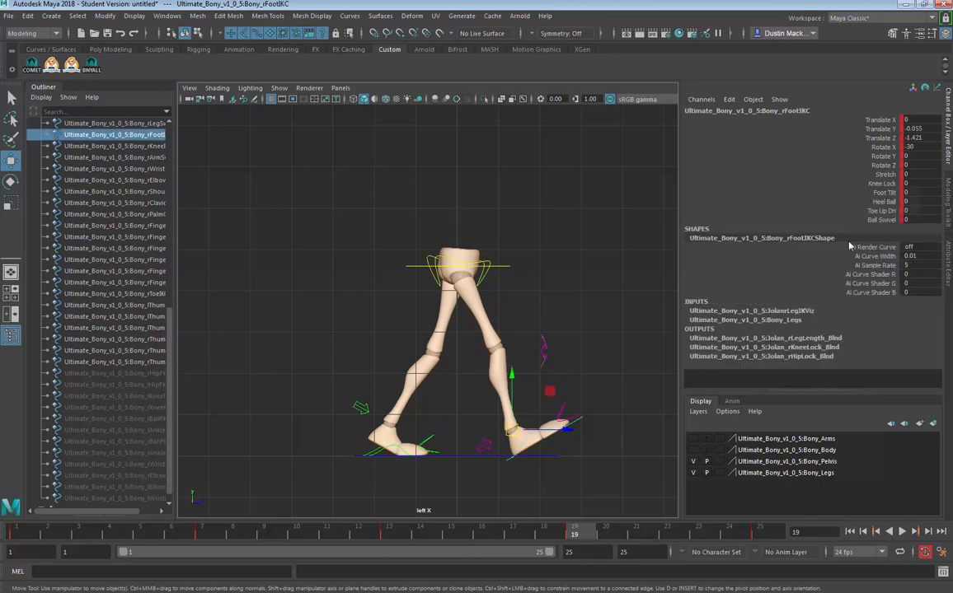
click(927, 146)
text(0)
key(Return)
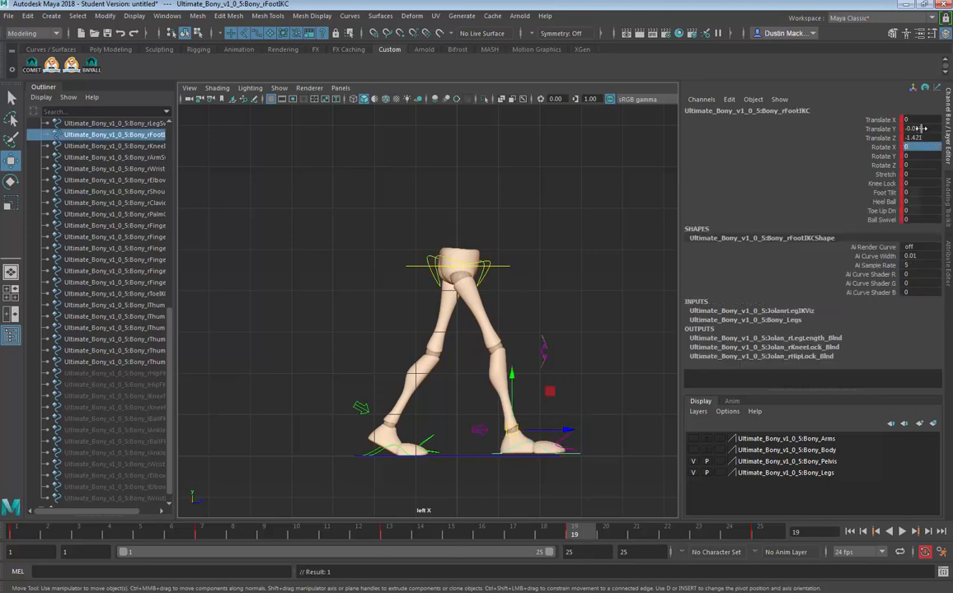
click(921, 129)
text(0)
key(Return)
drag(561, 434, 487, 434)
Step: Set the left foot control's Heel Ball to 0 at frame 19
click(412, 439)
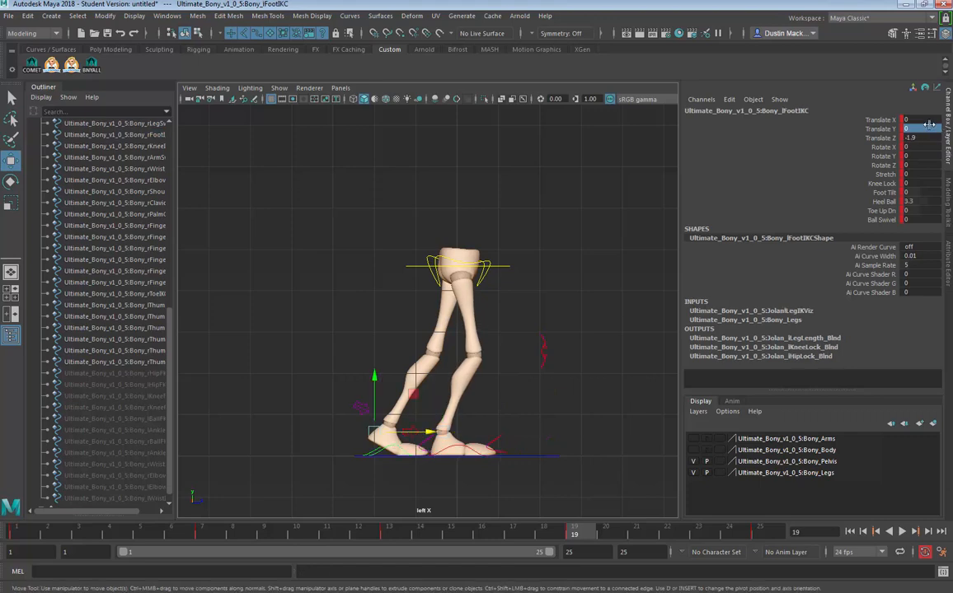
click(915, 201)
text(0)
key(Return)
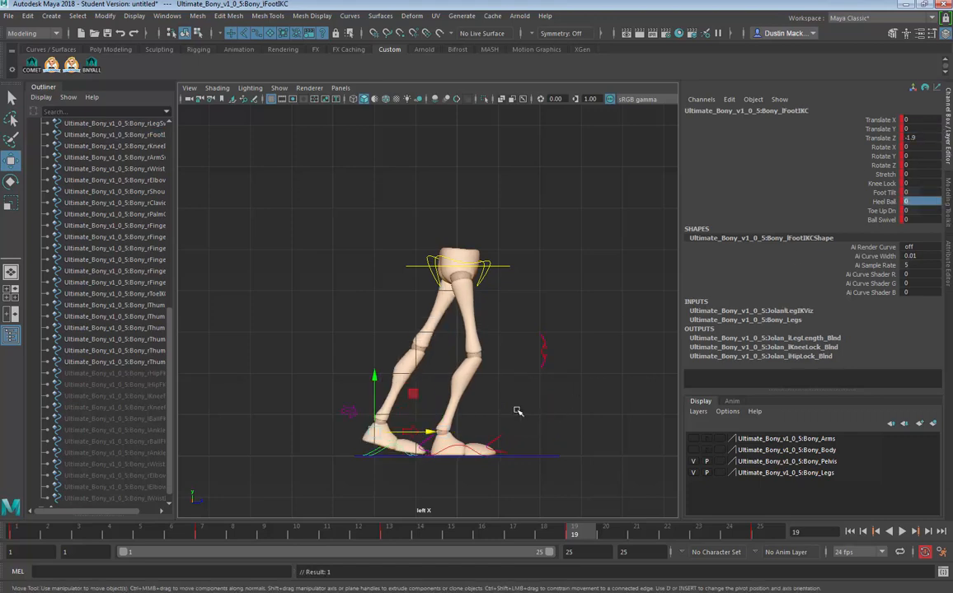
Step: Lift the left foot into the passing pose at frame 19, with Rotate X about 32.3, Translate Y about 0.633 and Translate Z about -0.566
drag(375, 432, 493, 372)
key(e)
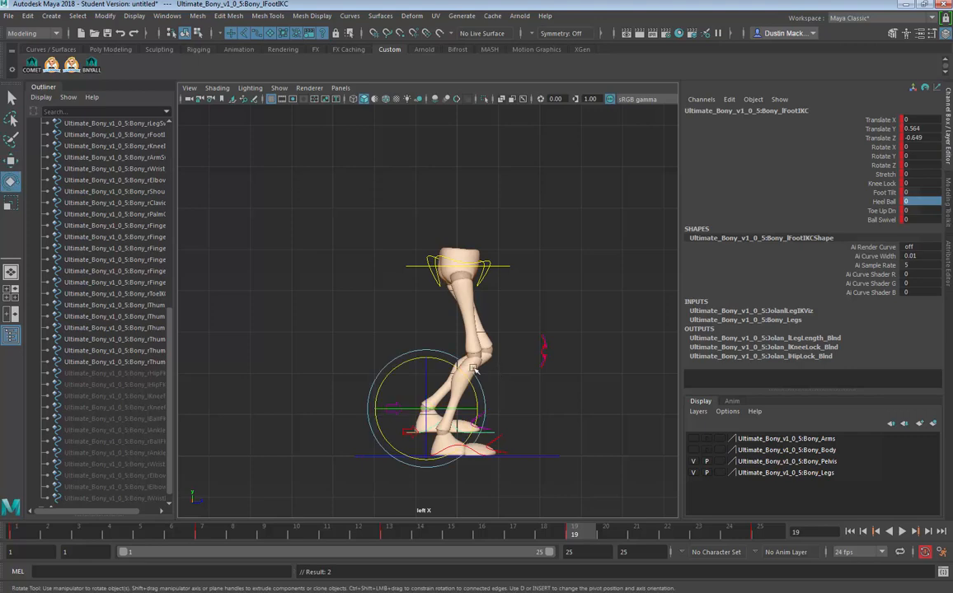
drag(418, 344, 419, 363)
key(w)
drag(426, 408, 430, 401)
key(e)
drag(471, 372, 431, 404)
key(w)
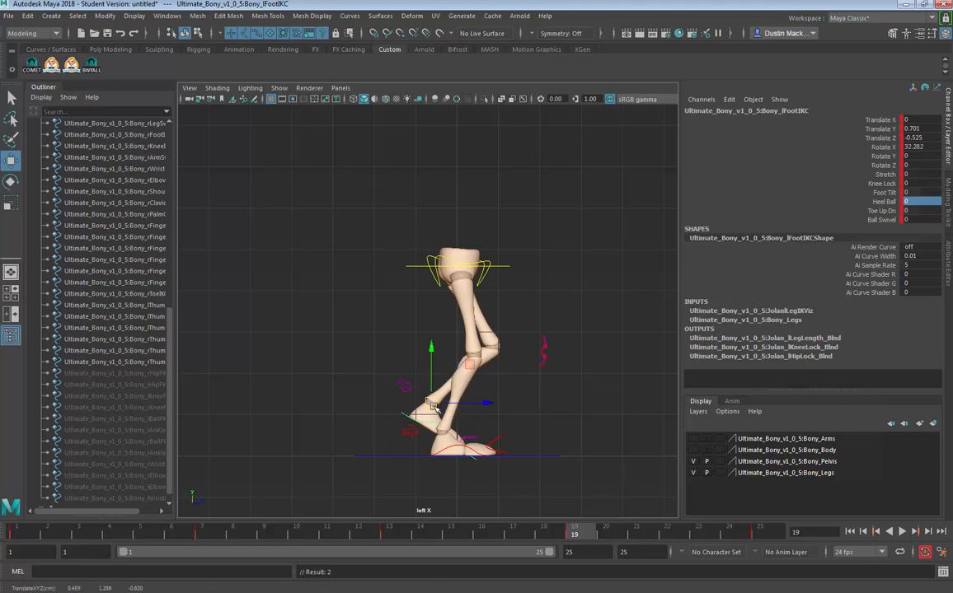
mouse_move(431, 404)
mouse_down()
mouse_move(388, 415)
mouse_move(443, 410)
mouse_move(416, 387)
mouse_move(438, 404)
mouse_move(430, 406)
mouse_up()
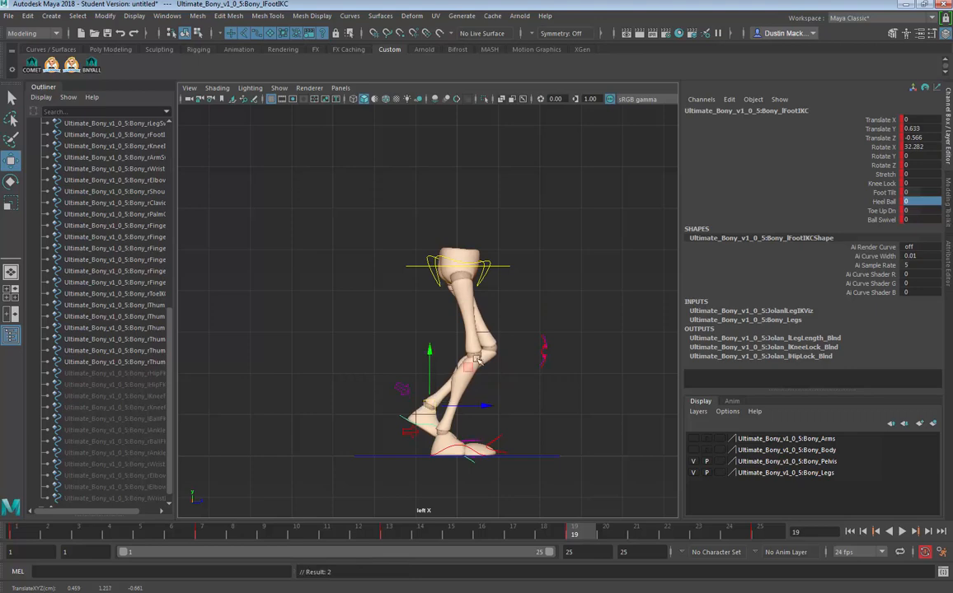
Step: Check the poses in playback and set the main hip control's Rotate Y to 0 at frame 19
key(alt+v)
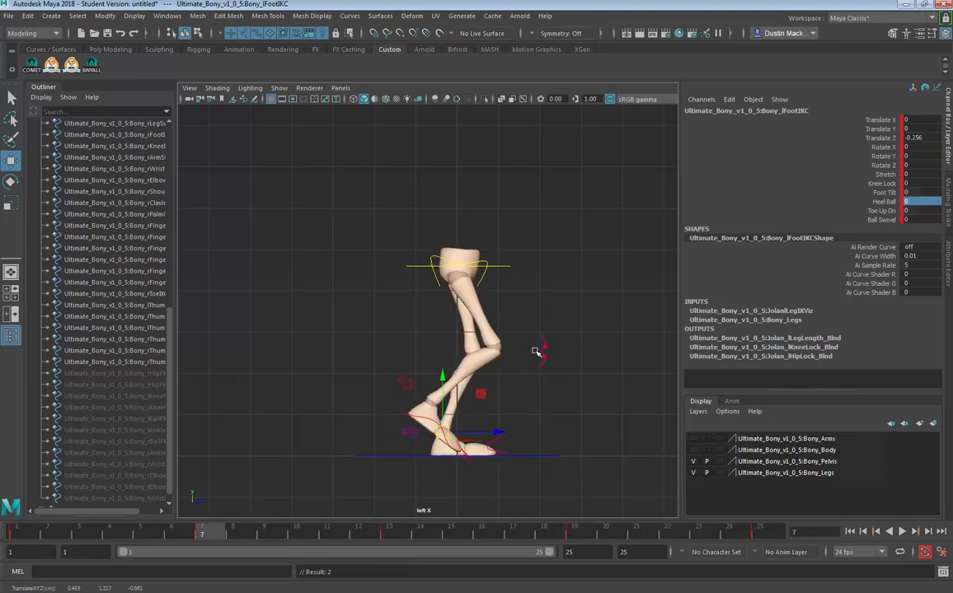
click(486, 282)
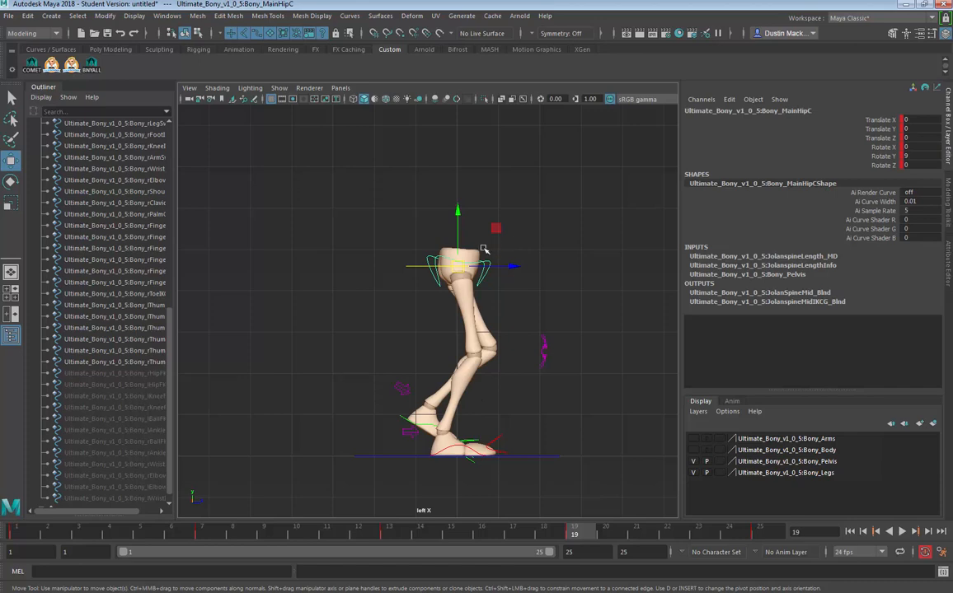
double_click(915, 155)
key(Return)
Step: Step repeatedly through the key poses of the walk to compare the strides and passing positions
key(period)
key(period)
key(period)
key(period)
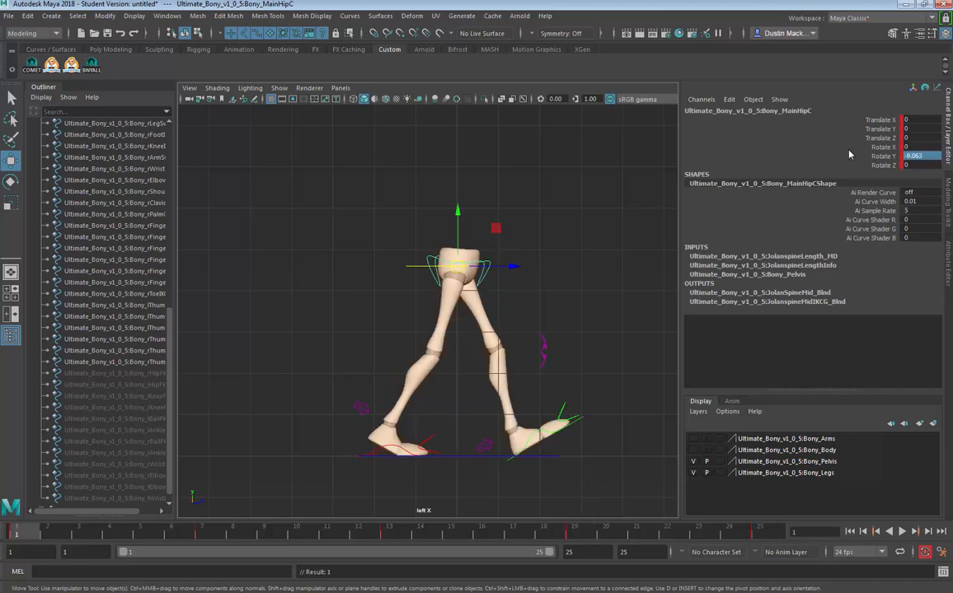
key(period)
key(period)
key(period)
key(period)
key(period)
key(period)
key(period)
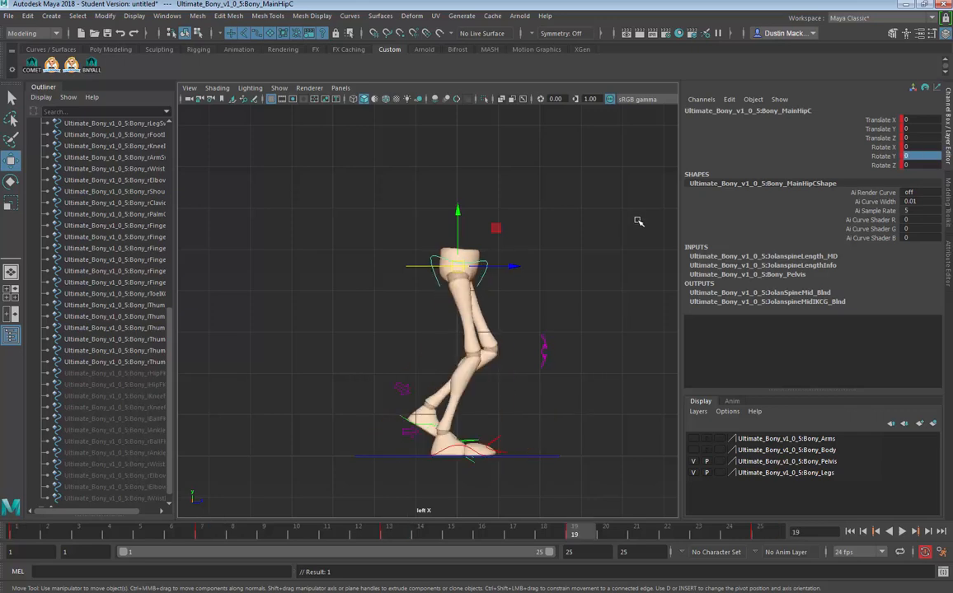
Step: Play back the stepped walk cycle and return to the opening stride at frame 4
key(alt+v)
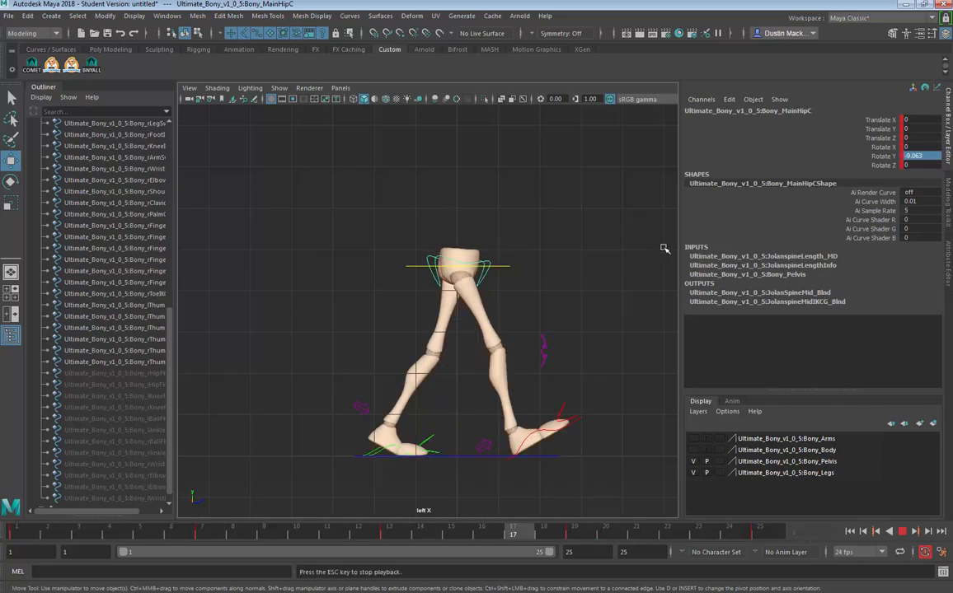
key(Escape)
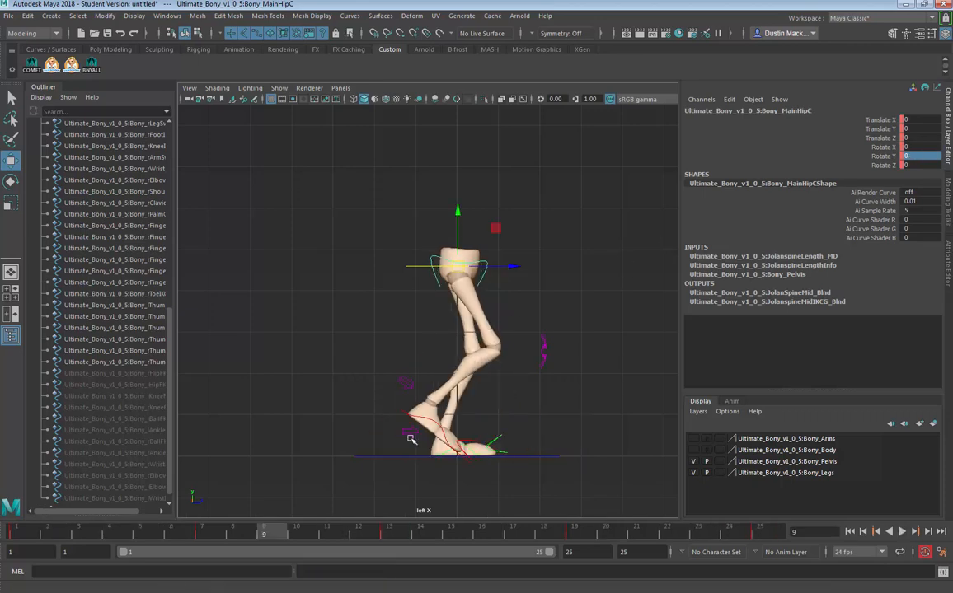
click(118, 539)
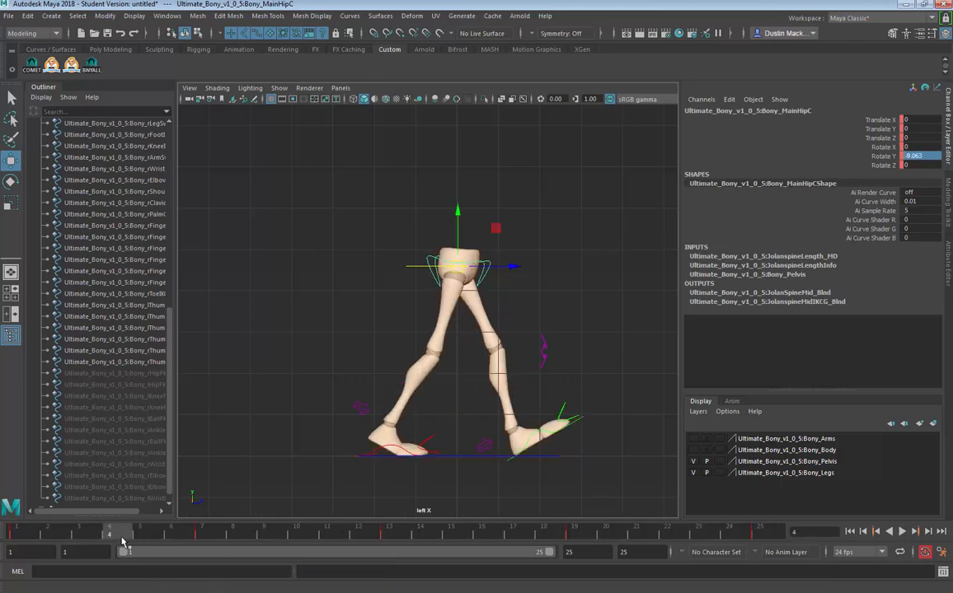
Step: Scrub through the opening poses back to frame 4 and select all of the Bony rig's controls
click(29, 536)
drag(212, 537, 114, 536)
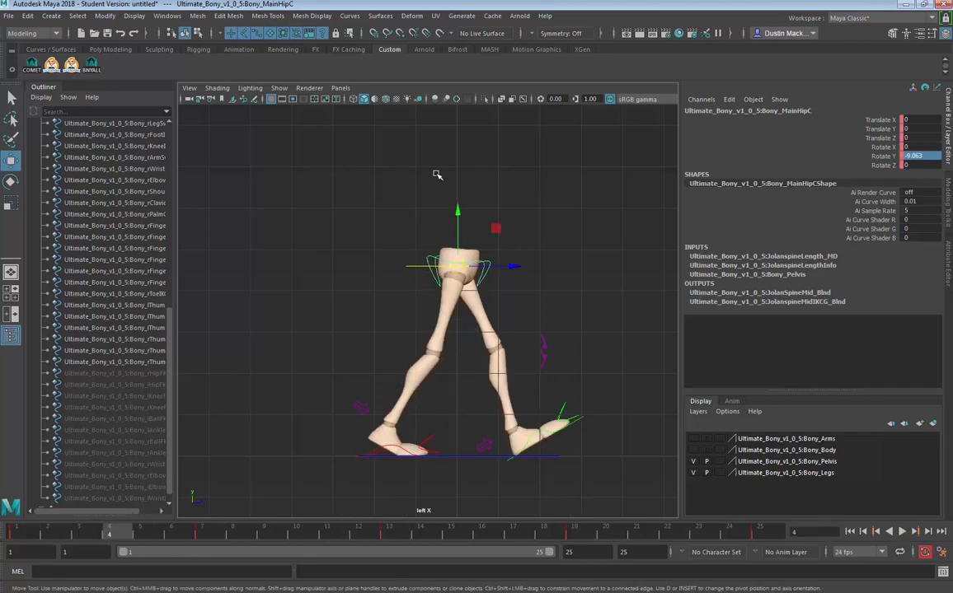
click(92, 66)
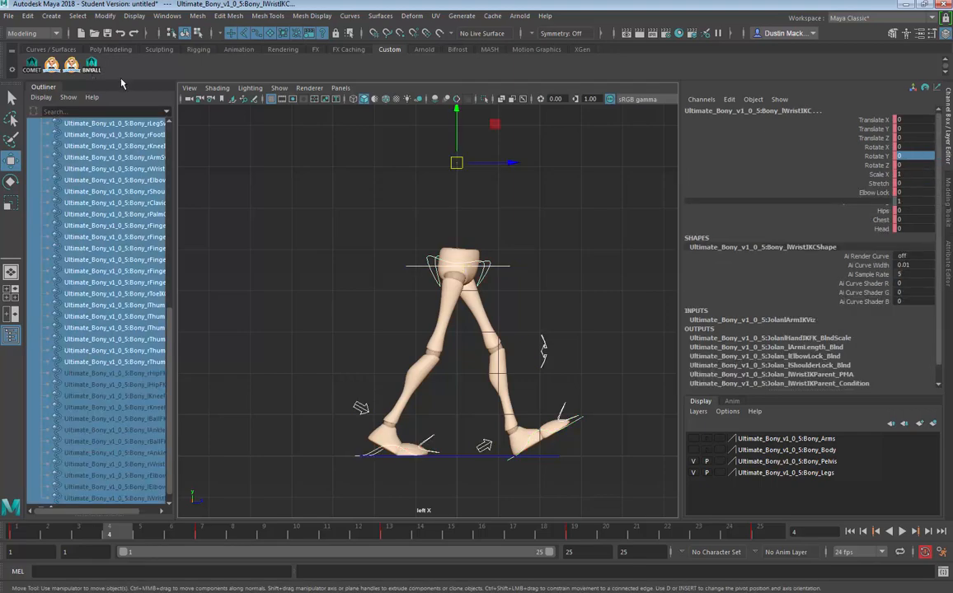
key(s)
key(period)
key(period)
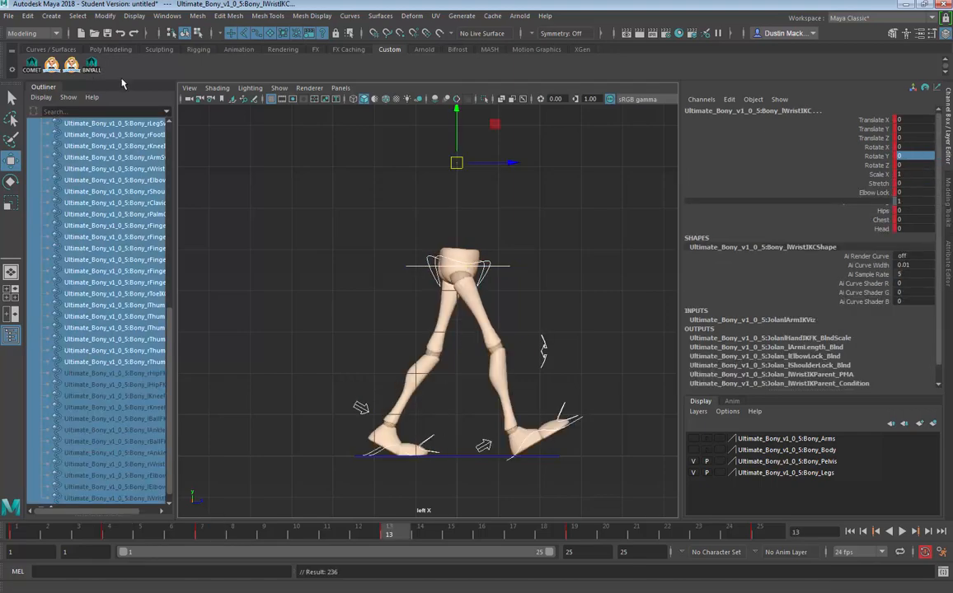
key(ctrl+z)
key(ctrl+z)
key(ctrl+z)
key(ctrl+z)
key(ctrl+y)
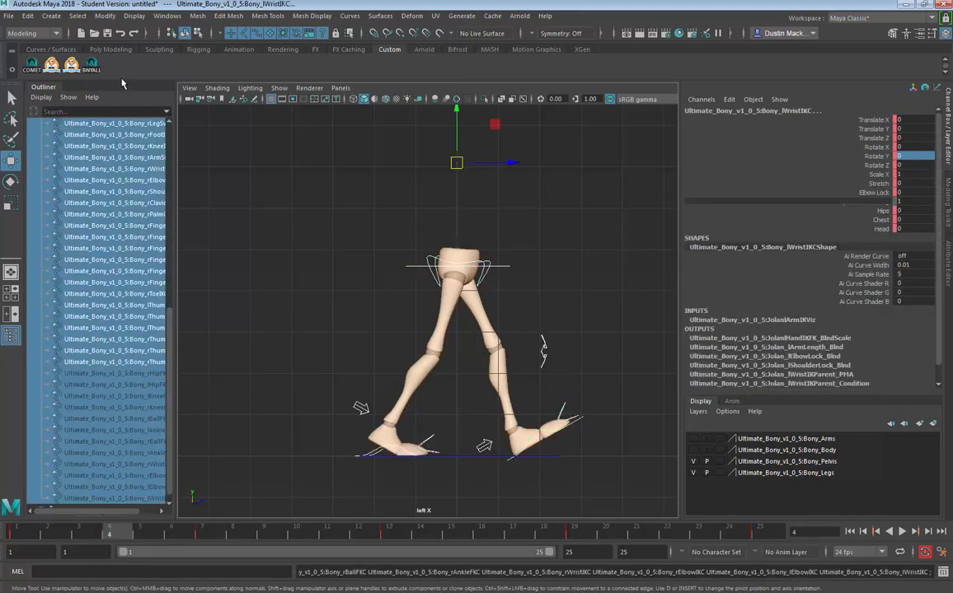
Step: Step through the walk's key poses to frame 25 and set a key on all rig controls
key(period)
key(period)
key(period)
key(period)
key(s)
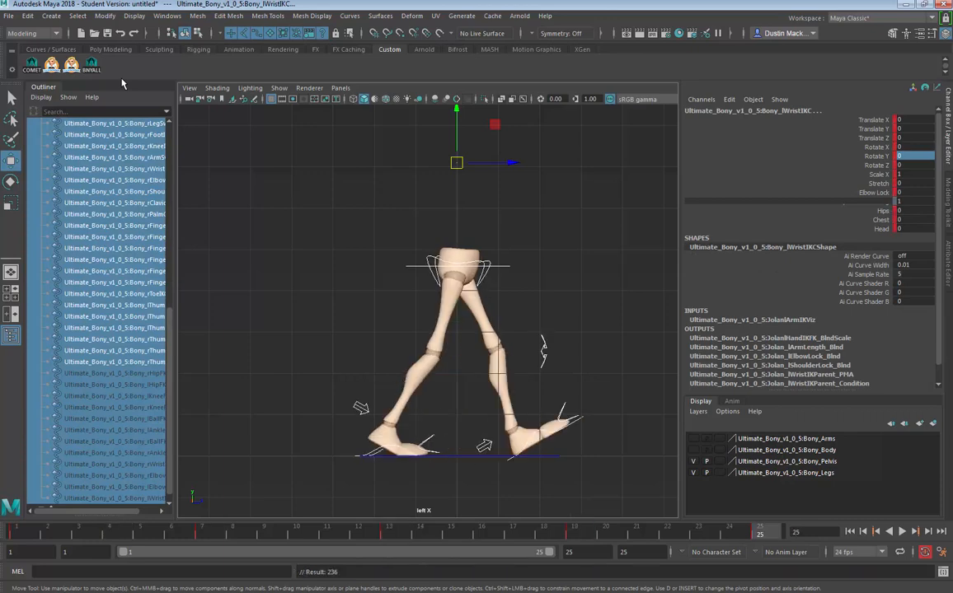
Step: Play back the stepped walk from frame 1 and move the current time to frame 4
key(alt+shift+v)
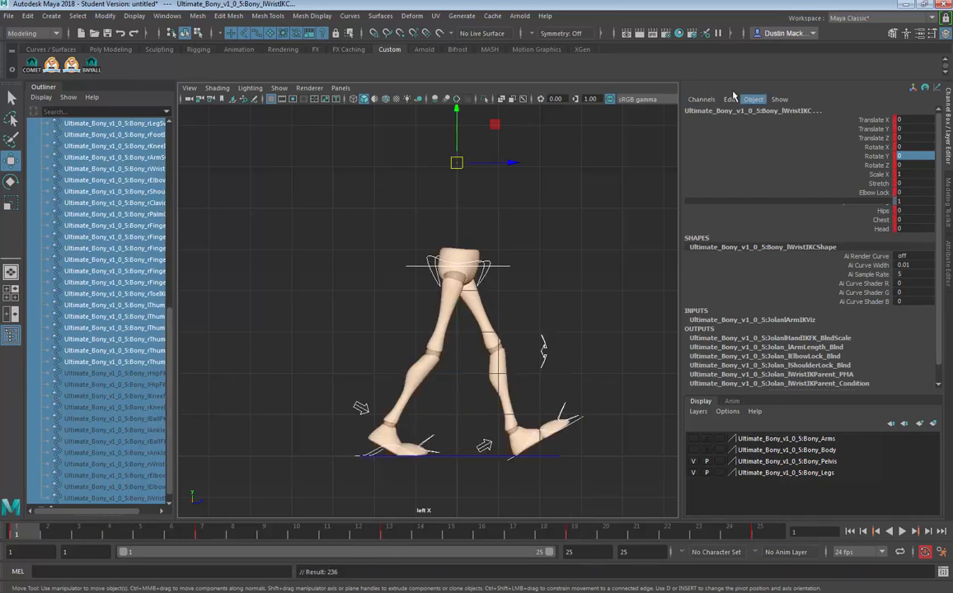
key(alt+v)
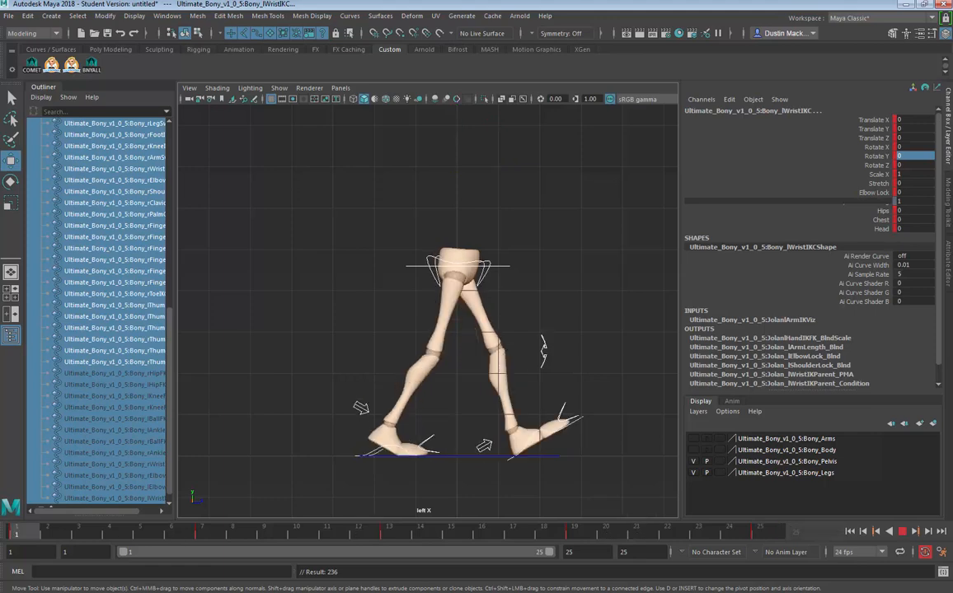
drag(108, 537, 110, 537)
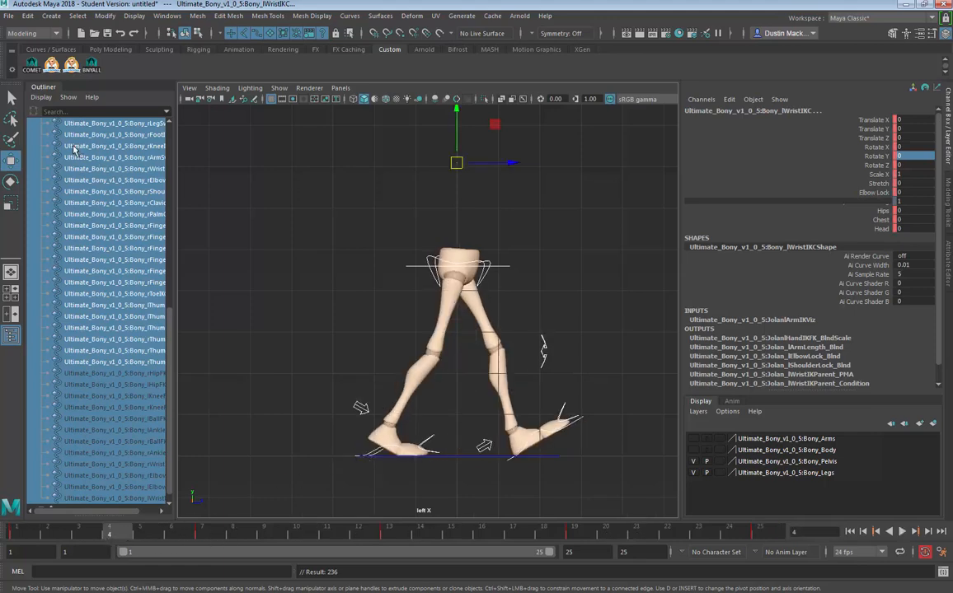
Step: Run the tweenMachine command, shorten its window and place it over the viewport above the legs
click(68, 572)
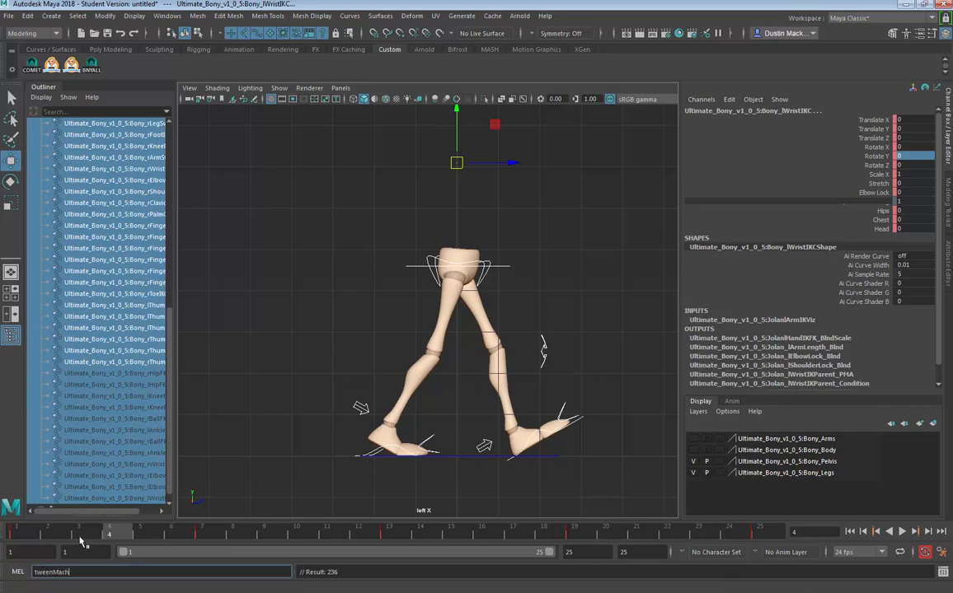
text(tweenMachine)
key(Return)
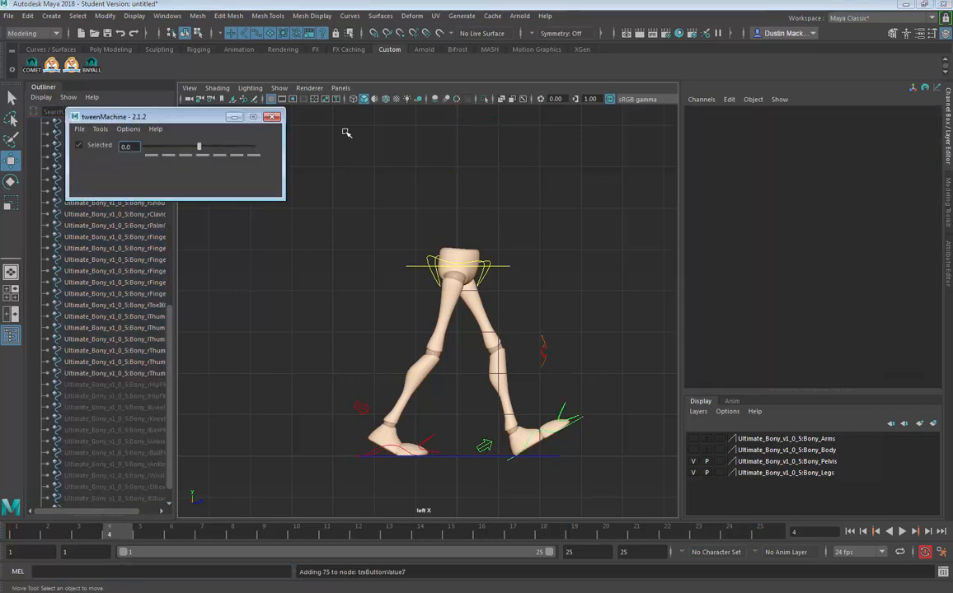
drag(208, 121, 428, 144)
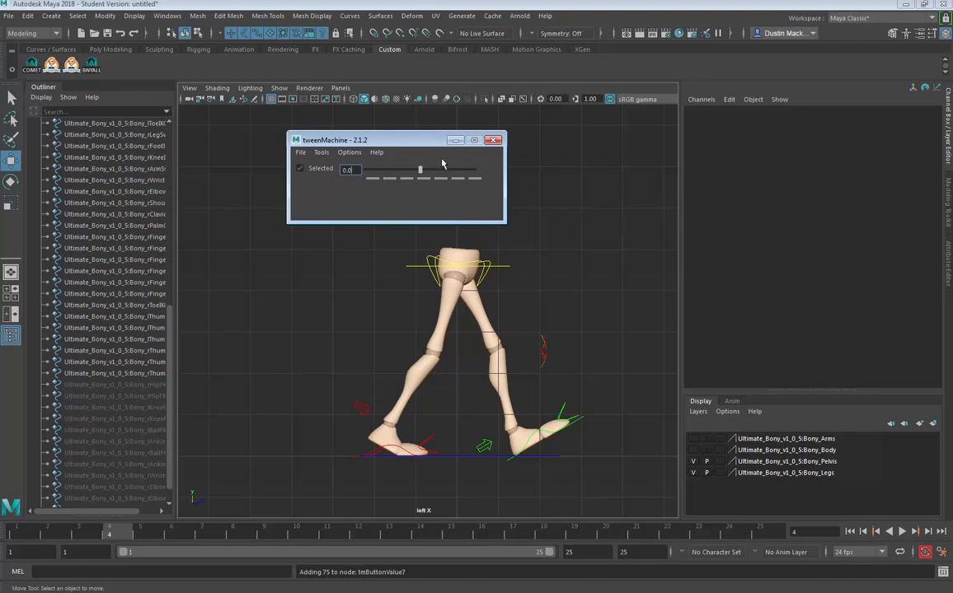
drag(450, 221, 451, 197)
drag(402, 147, 358, 144)
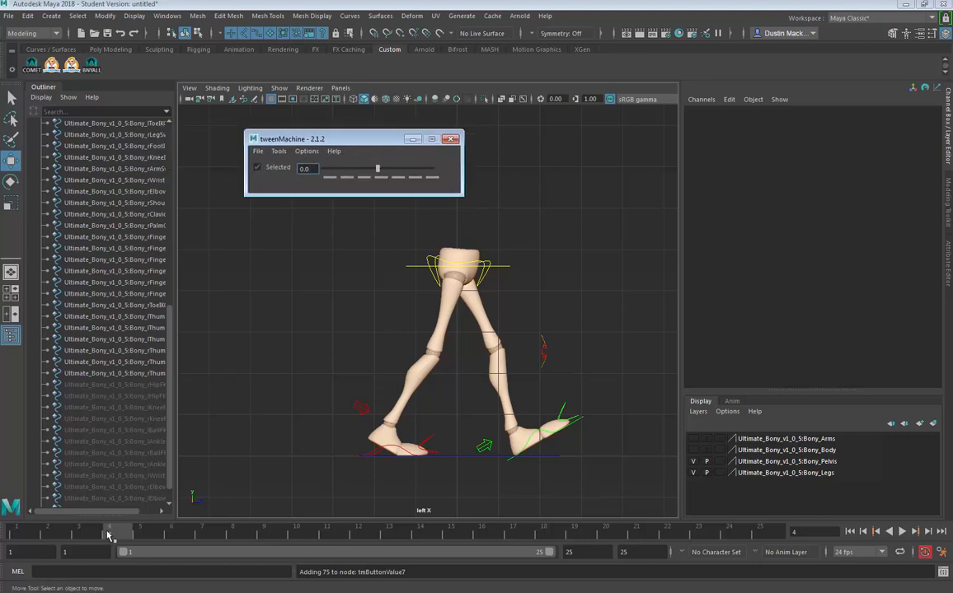
Step: Select all rig controls and apply tweenMachine's halfway blend at frame 4
click(91, 68)
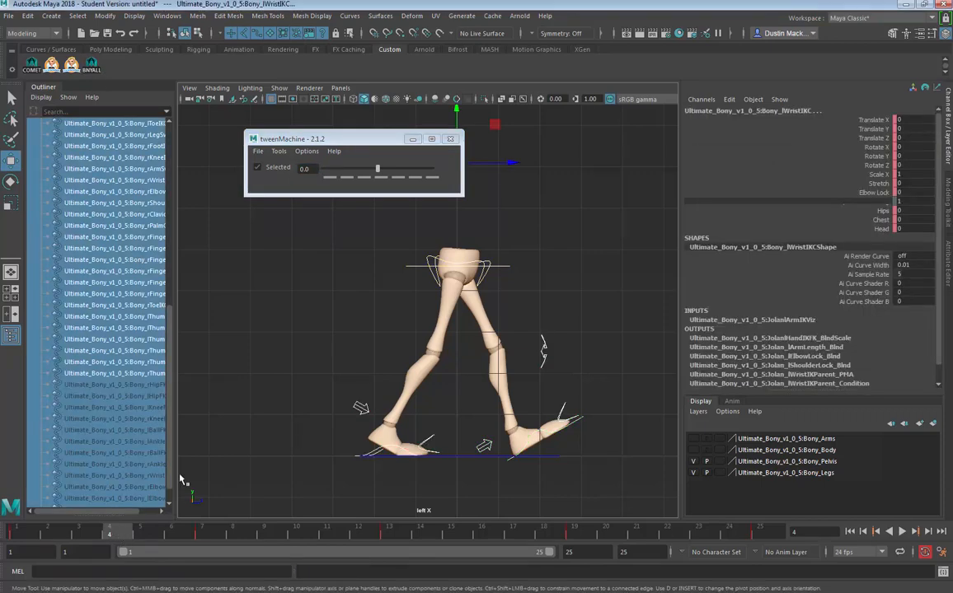
click(382, 182)
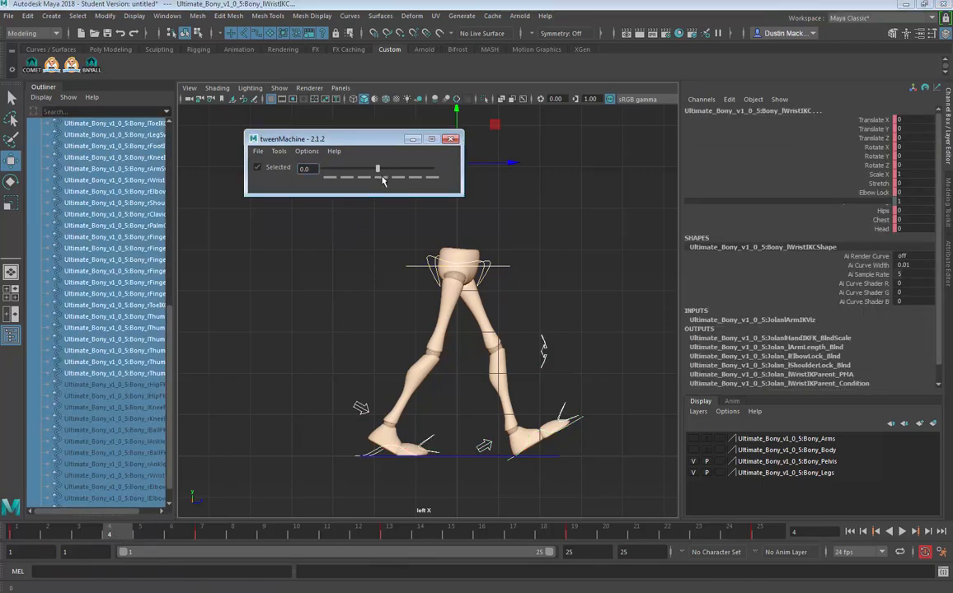
click(382, 179)
Step: Enable tweenMachine's Special Tick Color option and insert halfway breakdown poses at frames 10 and 4
click(297, 534)
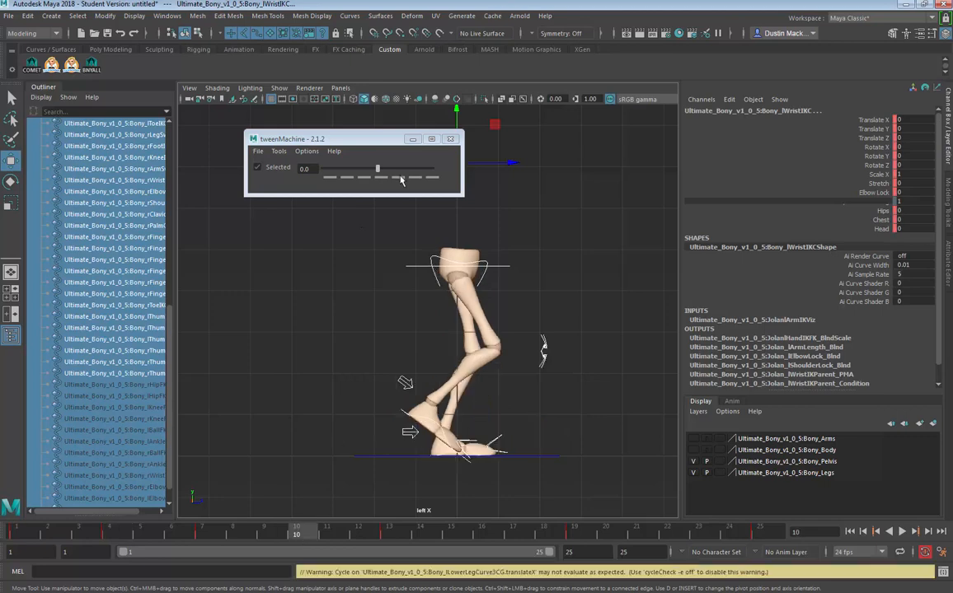
click(305, 152)
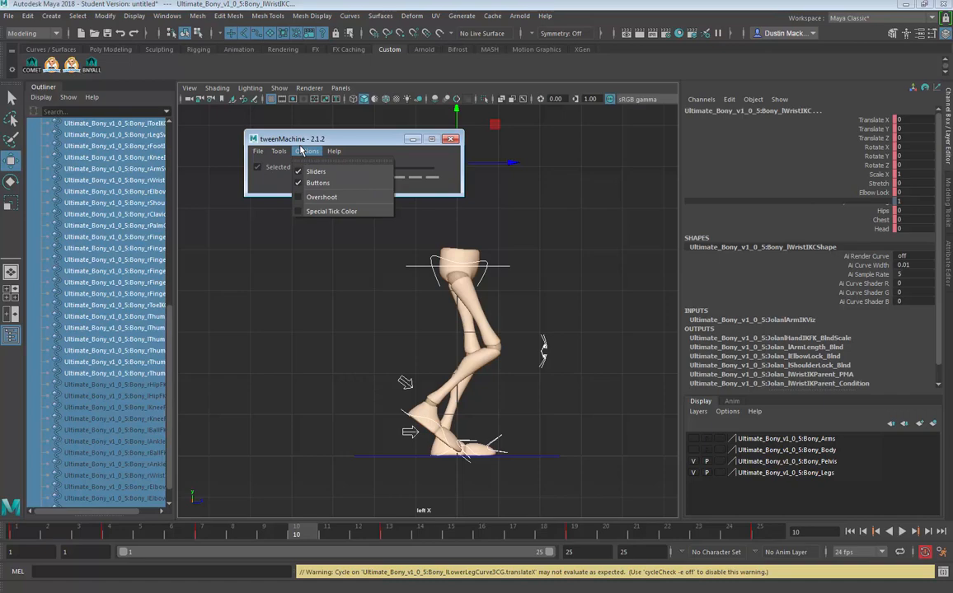
click(322, 211)
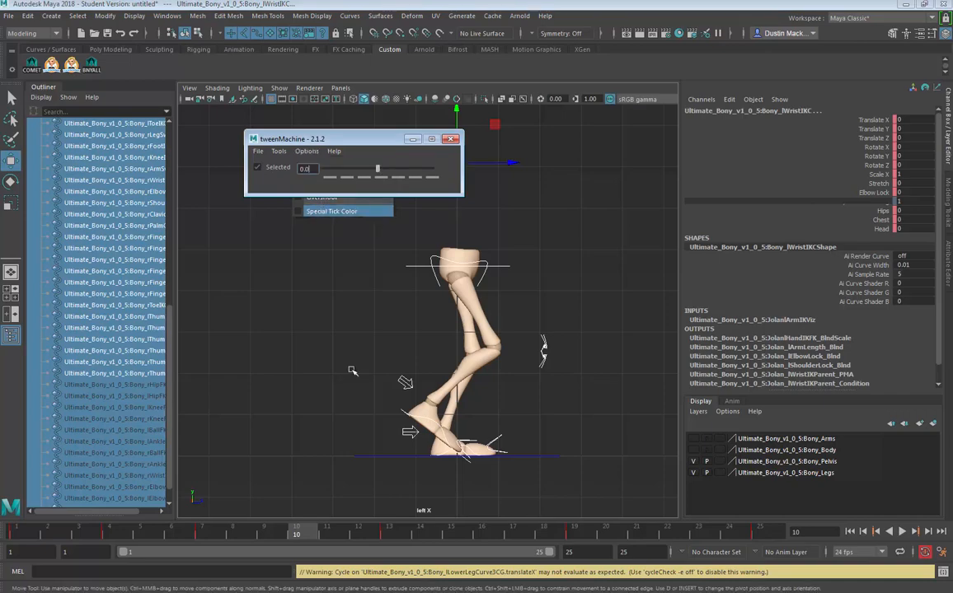
click(379, 178)
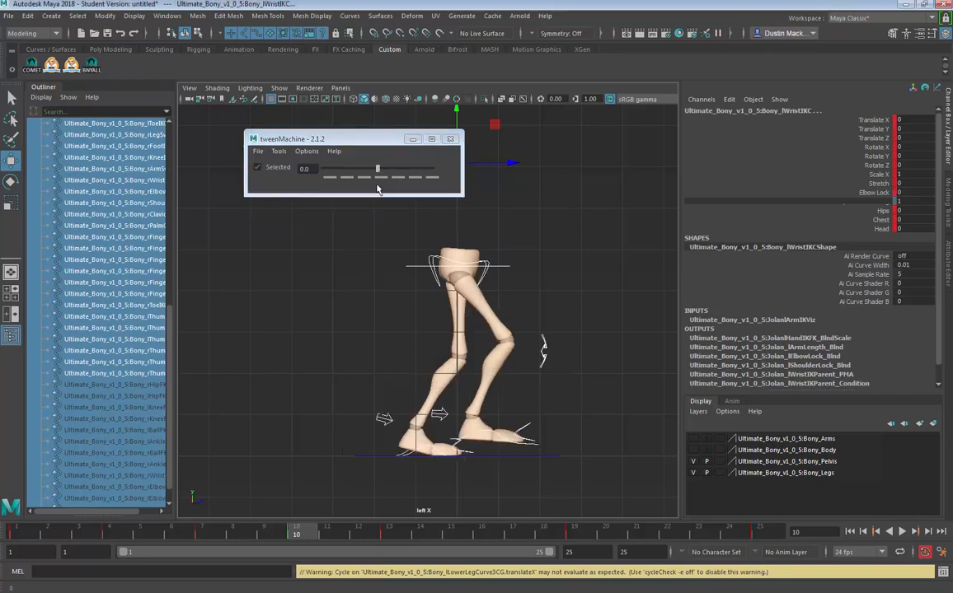
click(117, 537)
click(379, 180)
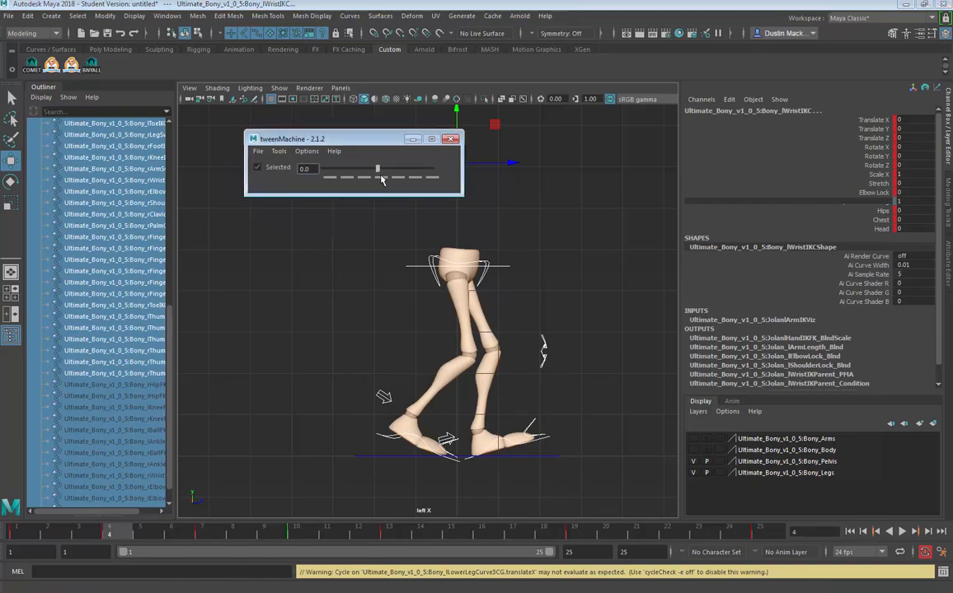
Step: Insert halfway breakdown poses for all rig controls at frames 16 and 22 with tweenMachine
click(487, 536)
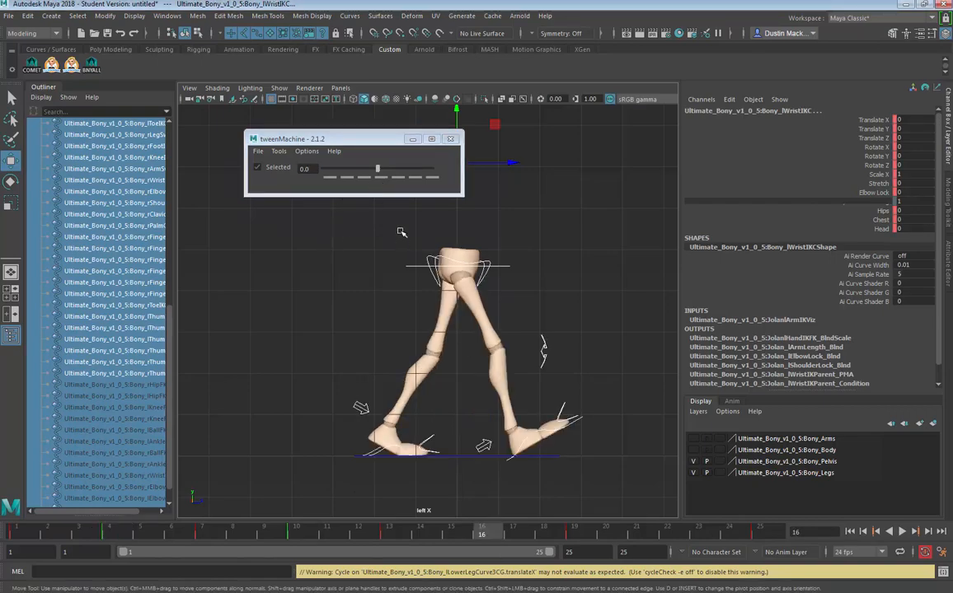
click(381, 178)
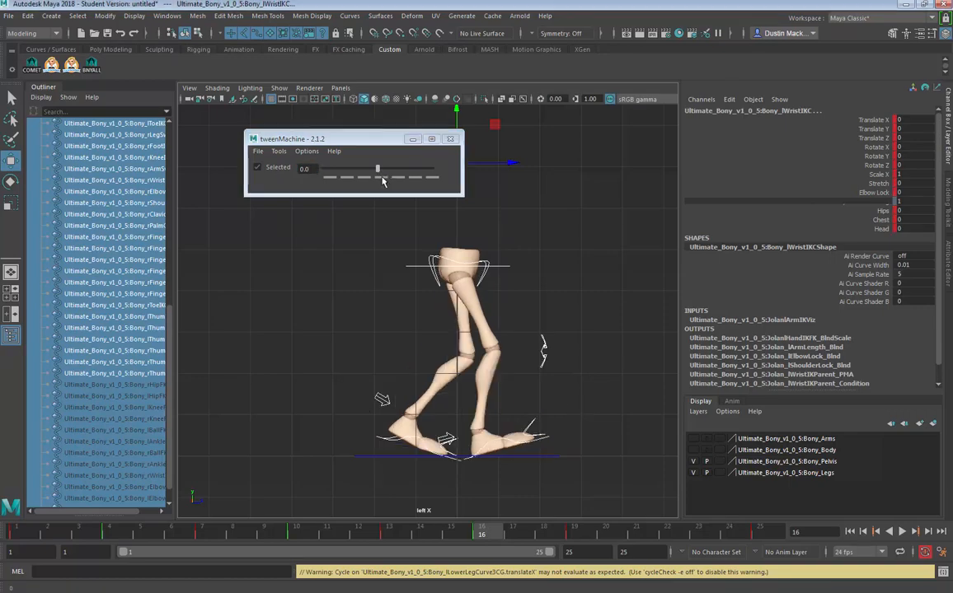
double_click(681, 537)
click(678, 538)
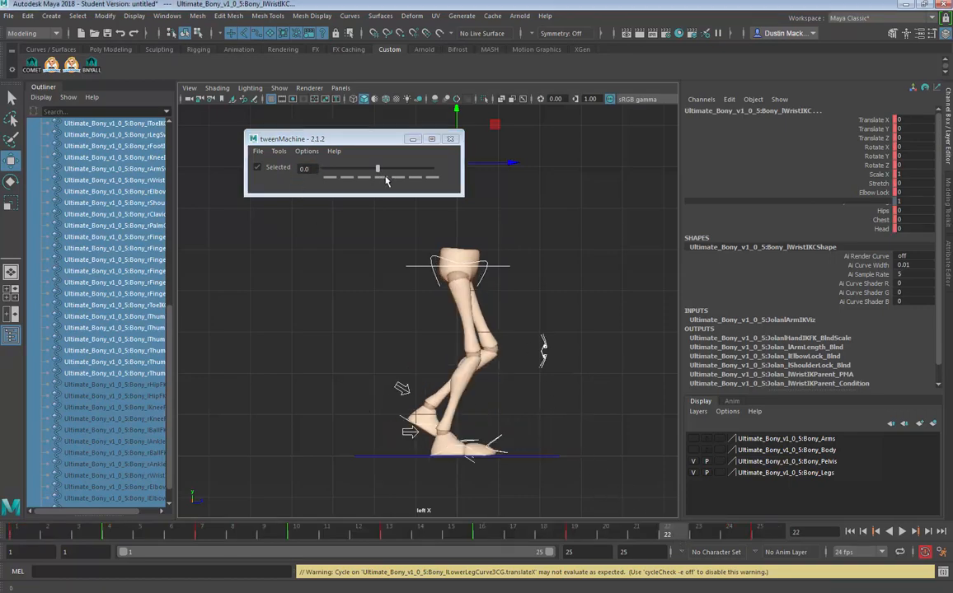
Step: Play back the breakdowns, and at frame 4 flatten the left foot with Rotate X 0 and Translate Y 0
key(alt+v)
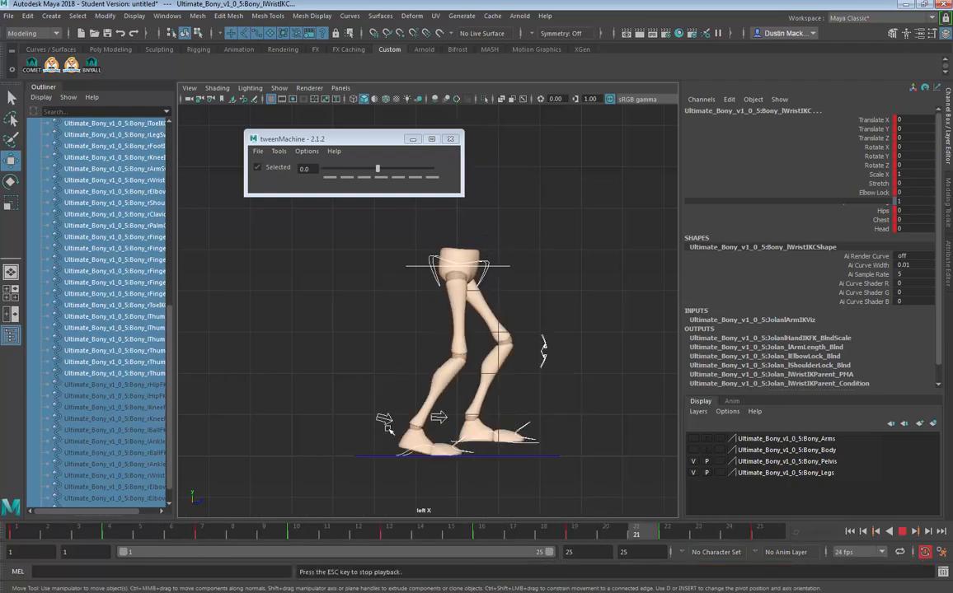
key(Escape)
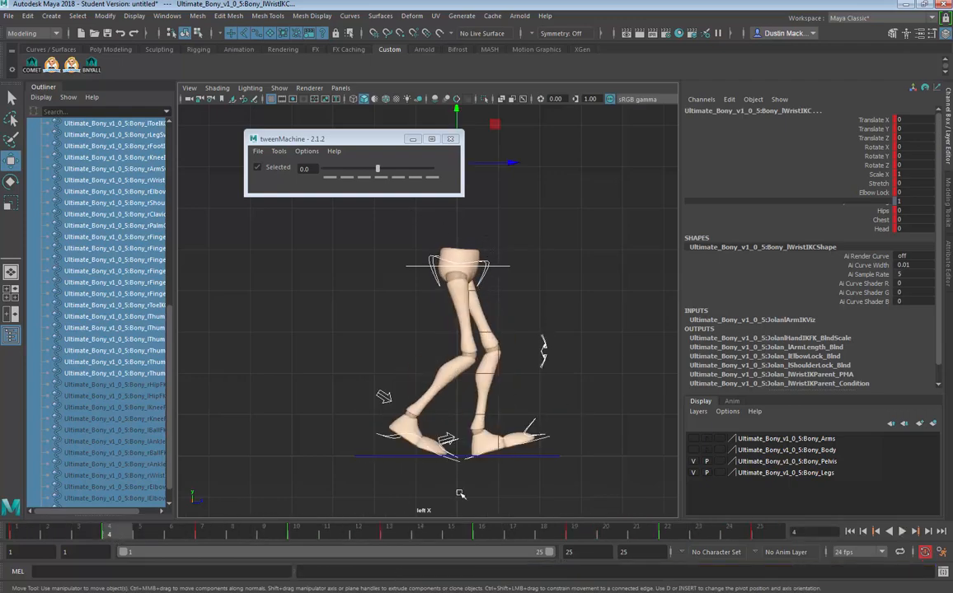
click(515, 446)
double_click(910, 146)
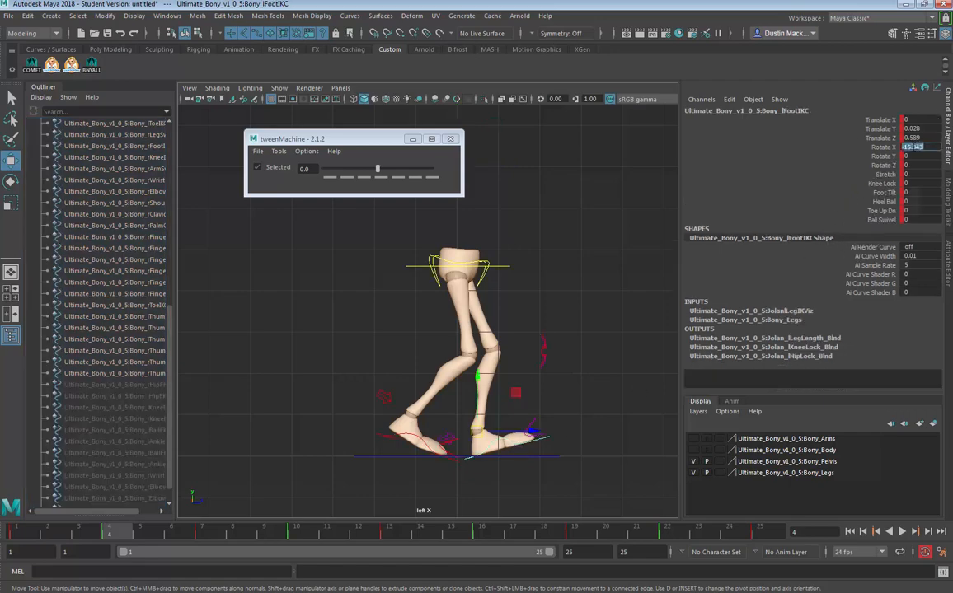
text(0)
key(Return)
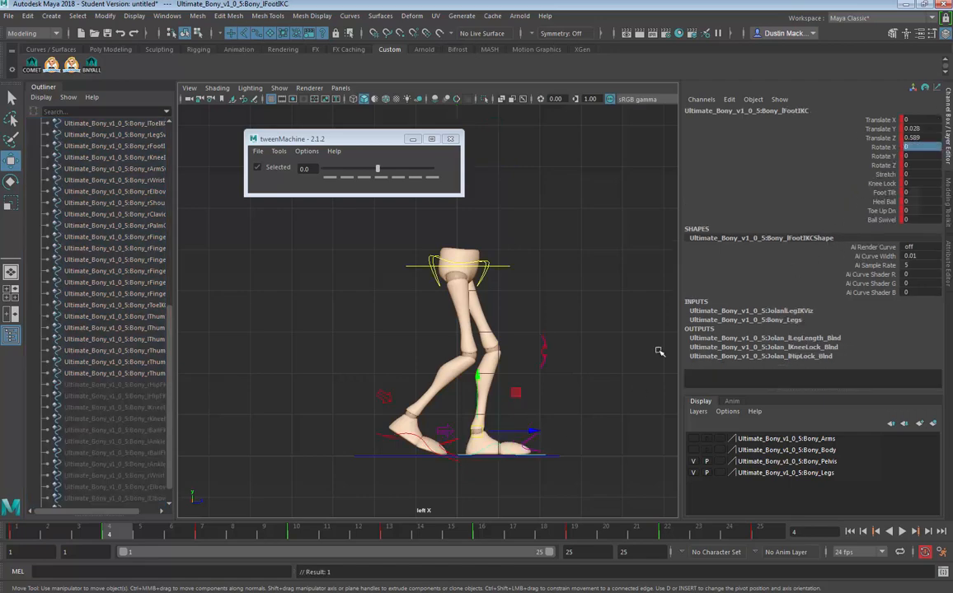
double_click(921, 129)
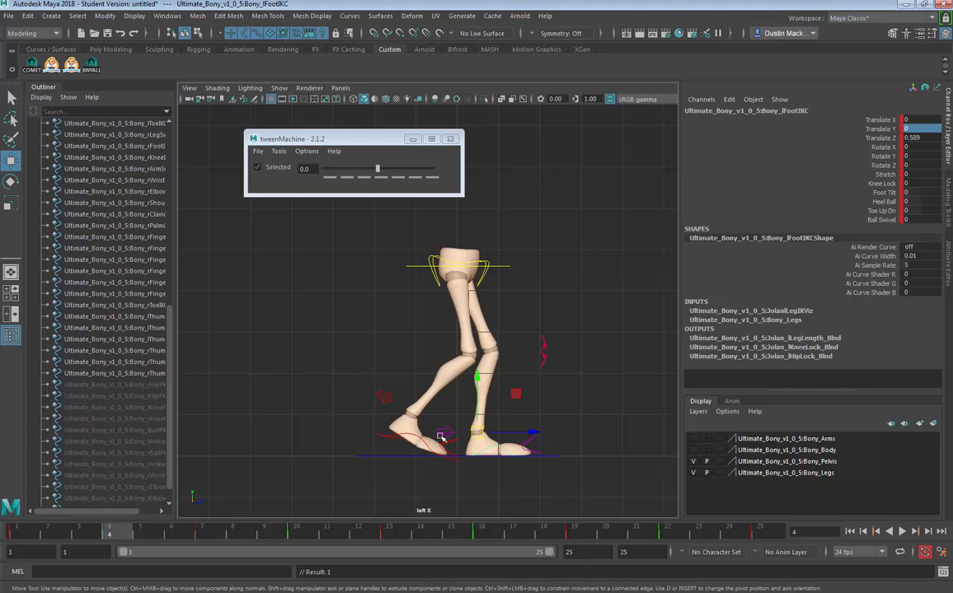
Step: At frame 10, set the left foot control's Heel Ball to 0
click(302, 541)
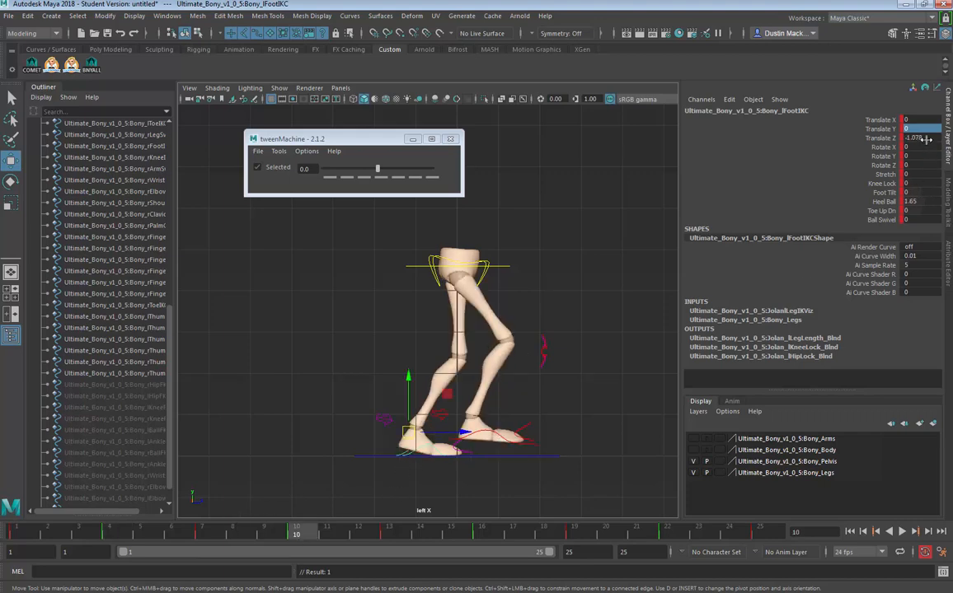
click(882, 201)
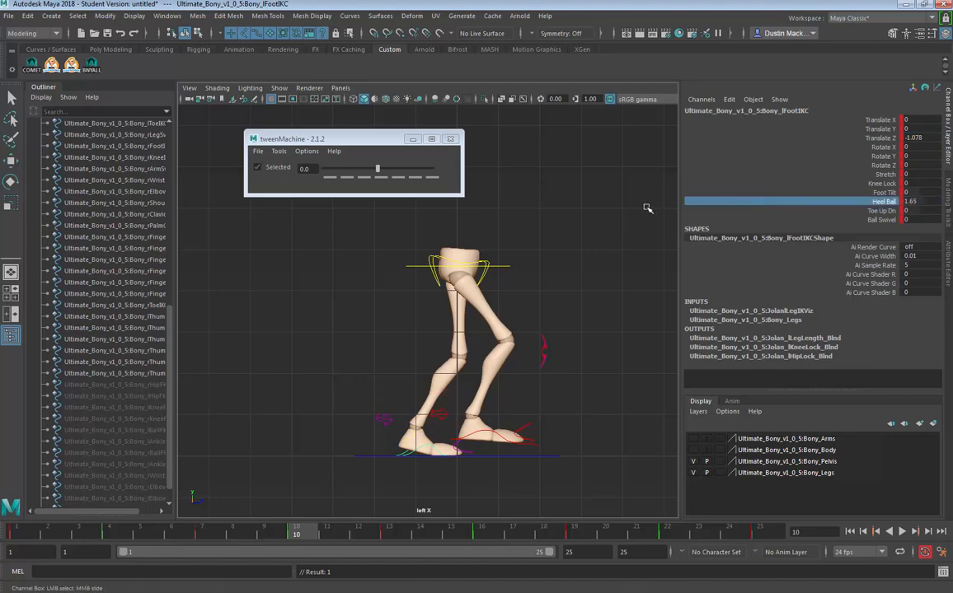
middle_drag(649, 206, 633, 213)
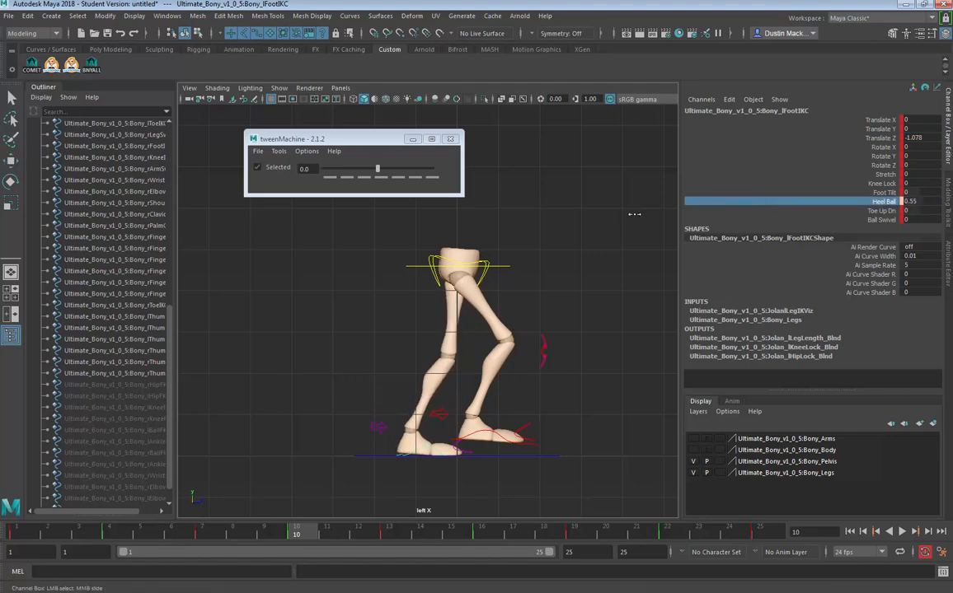
click(918, 202)
text(0)
key(Return)
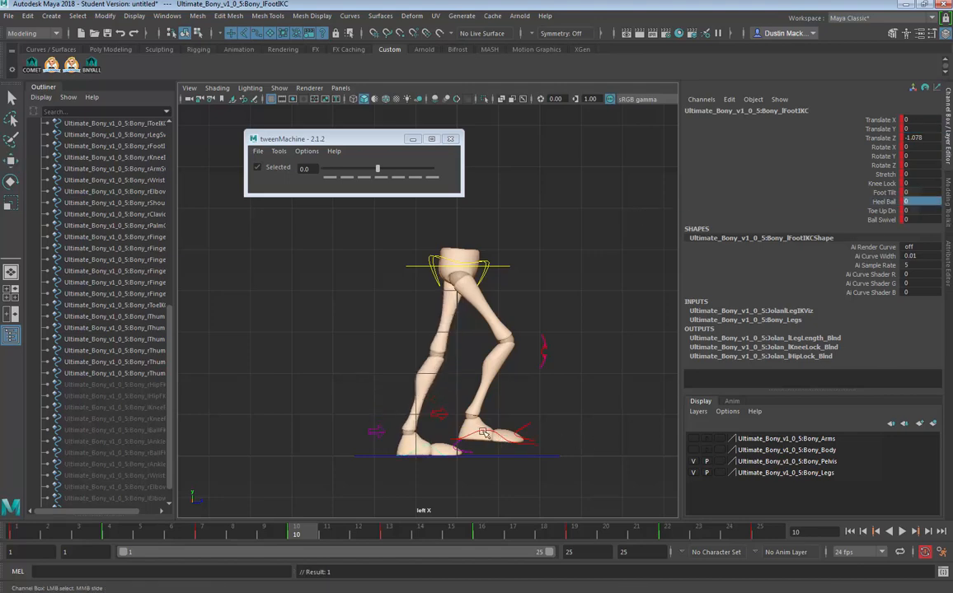
middle_drag(582, 314, 585, 325)
key(ctrl+z)
key(w)
click(406, 436)
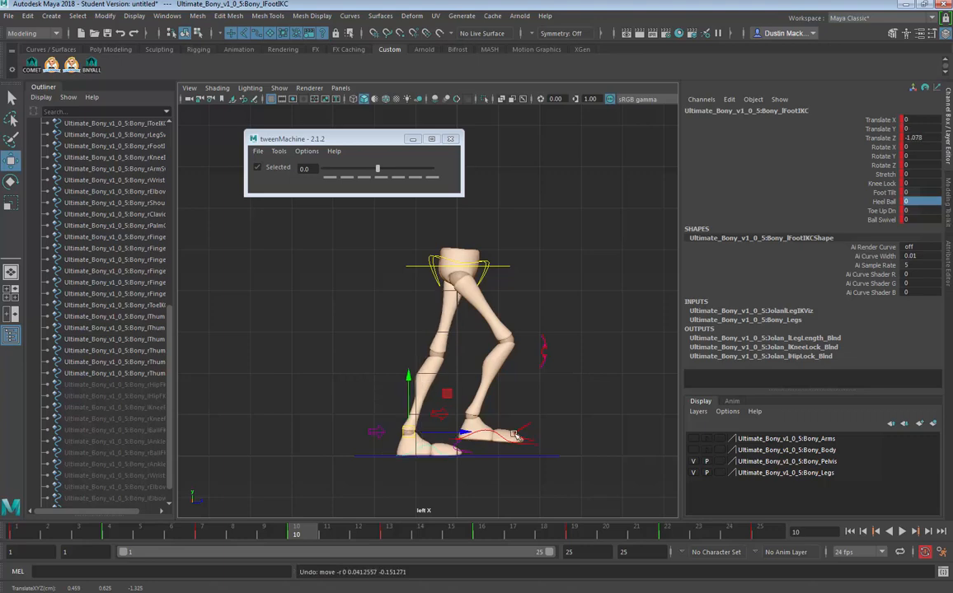
Step: Rotate the right foot control to about 14.1 on Rotate X at frame 10 and key it
click(528, 434)
key(e)
drag(522, 400, 520, 410)
key(s)
Step: Compare the right foot's poses at frames 16 and 10, and step through the neighbouring keys to frame 13
click(484, 534)
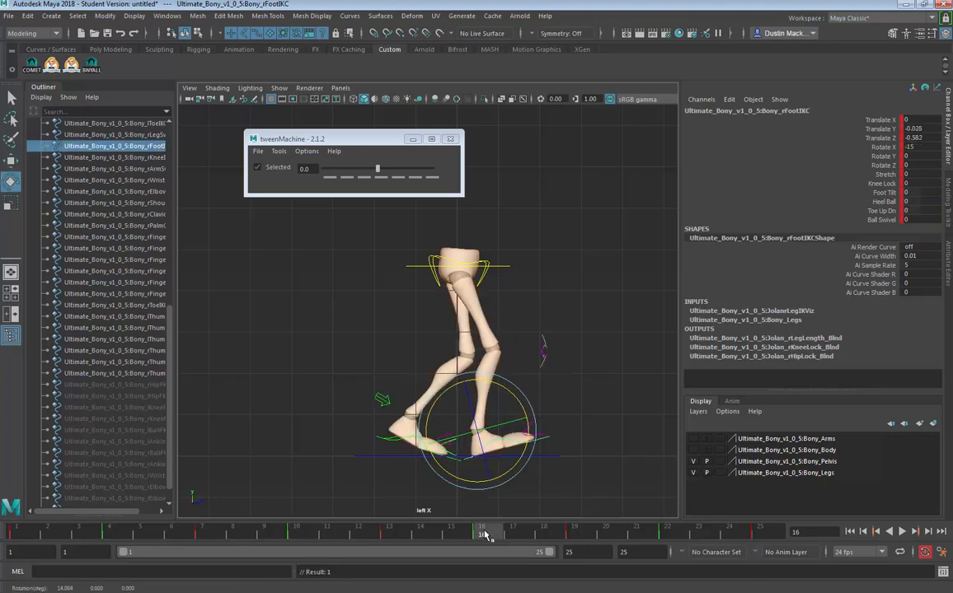
drag(484, 533, 295, 533)
key(w)
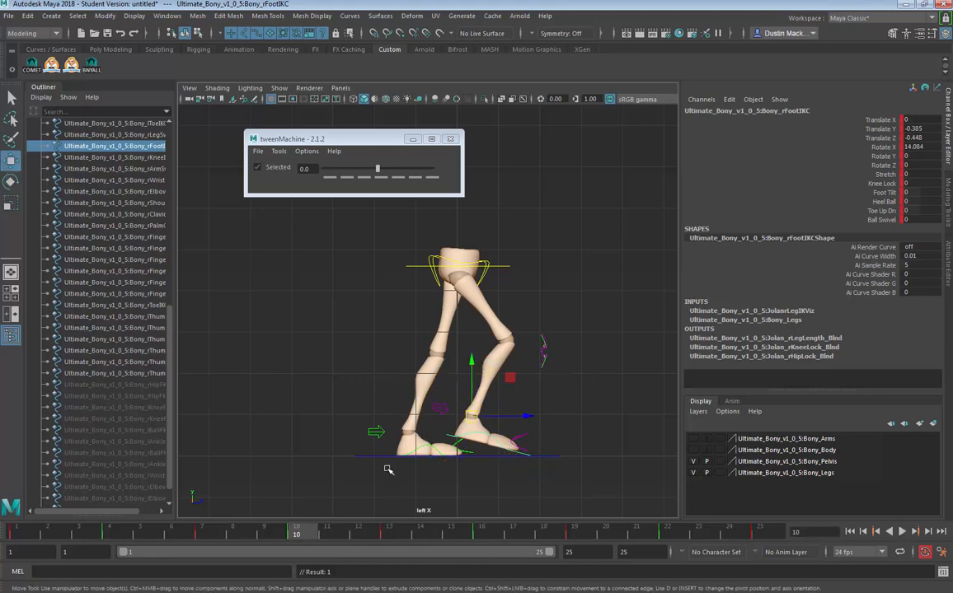
key(comma)
key(period)
key(period)
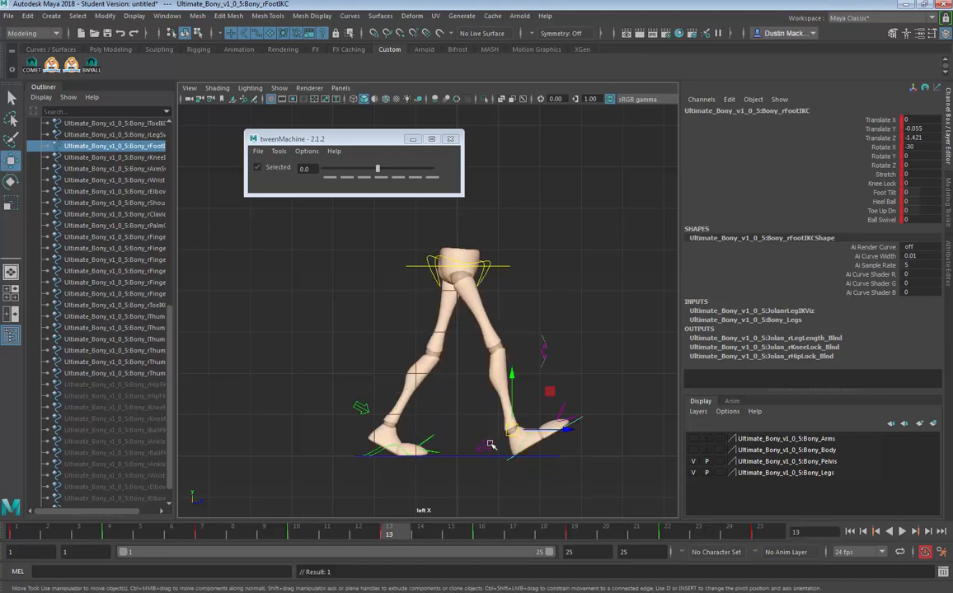
Step: At frame 16, set the right foot control's Rotate X and Translate Y to 0
key(period)
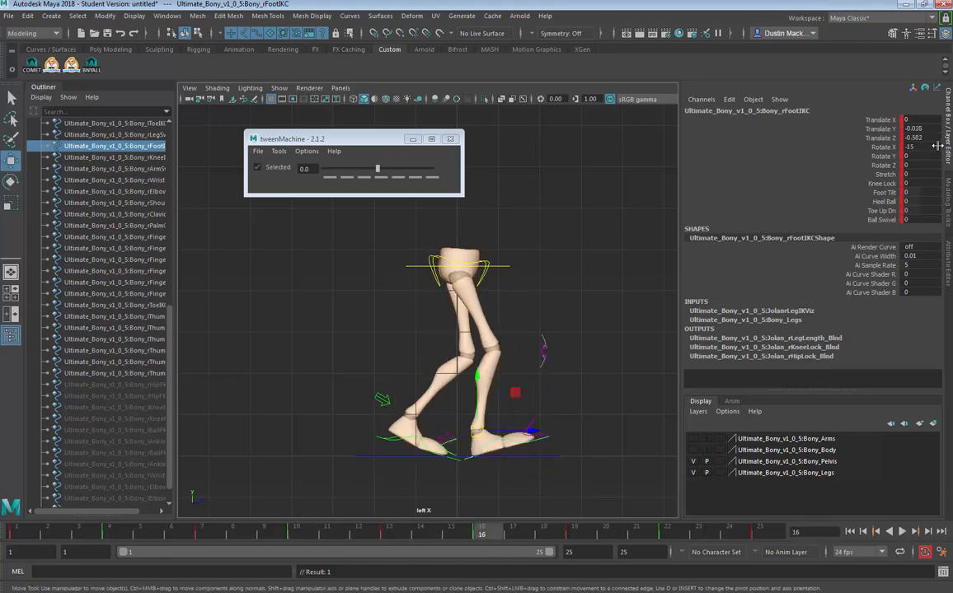
click(937, 146)
text(0)
key(Return)
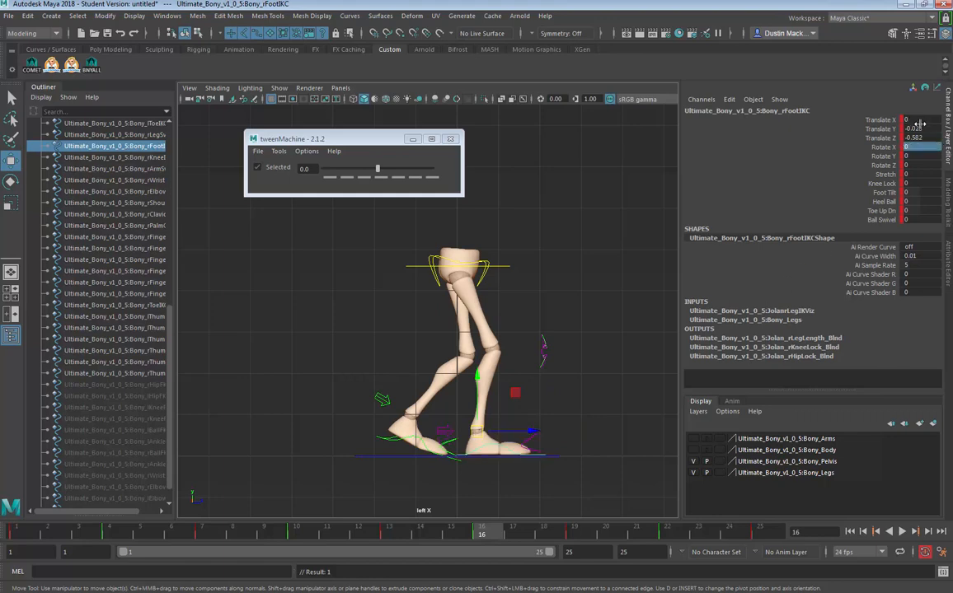
double_click(920, 127)
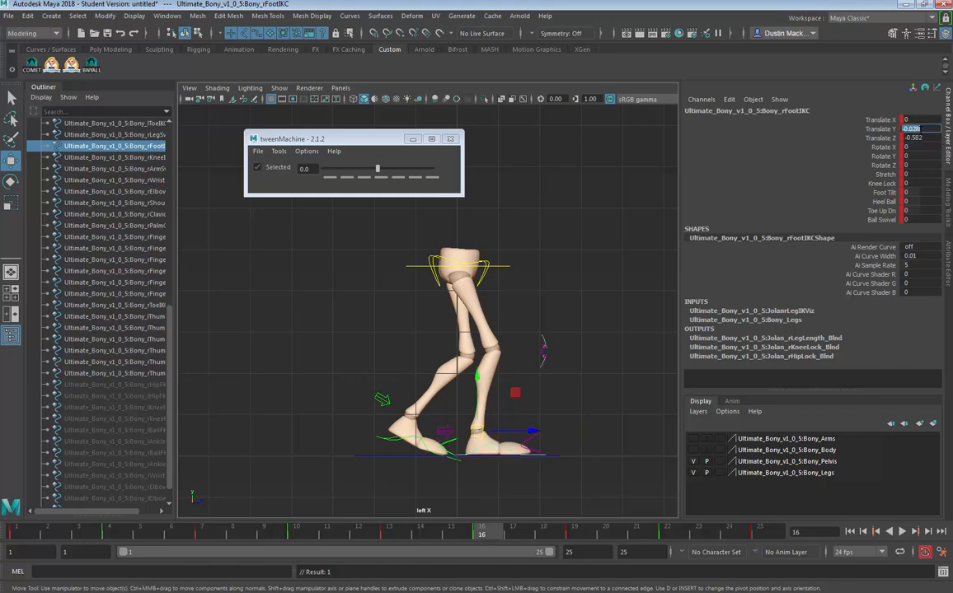
Step: Set the left foot control's Heel Ball to 0 at frame 16
click(424, 435)
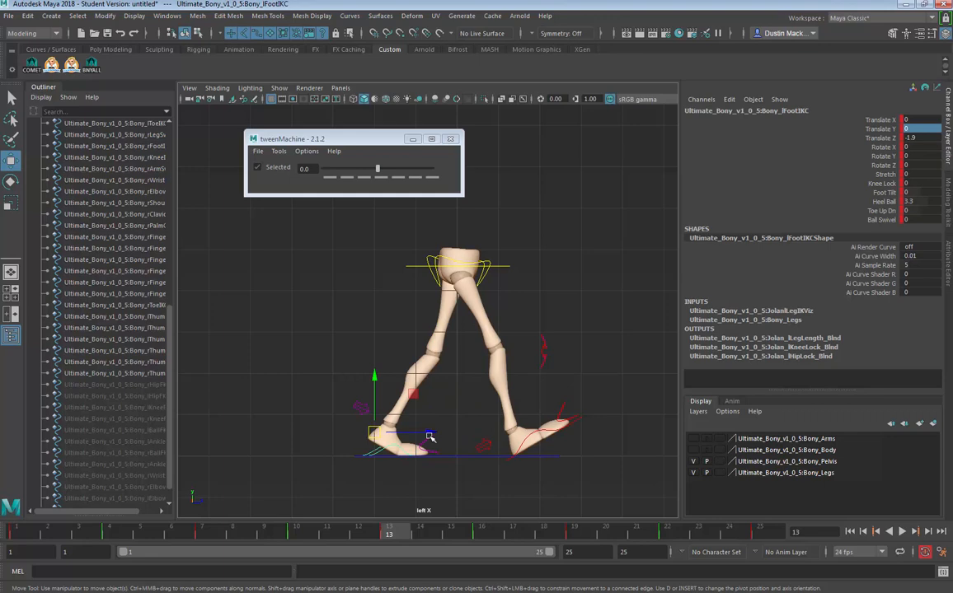
key(.)
key(e)
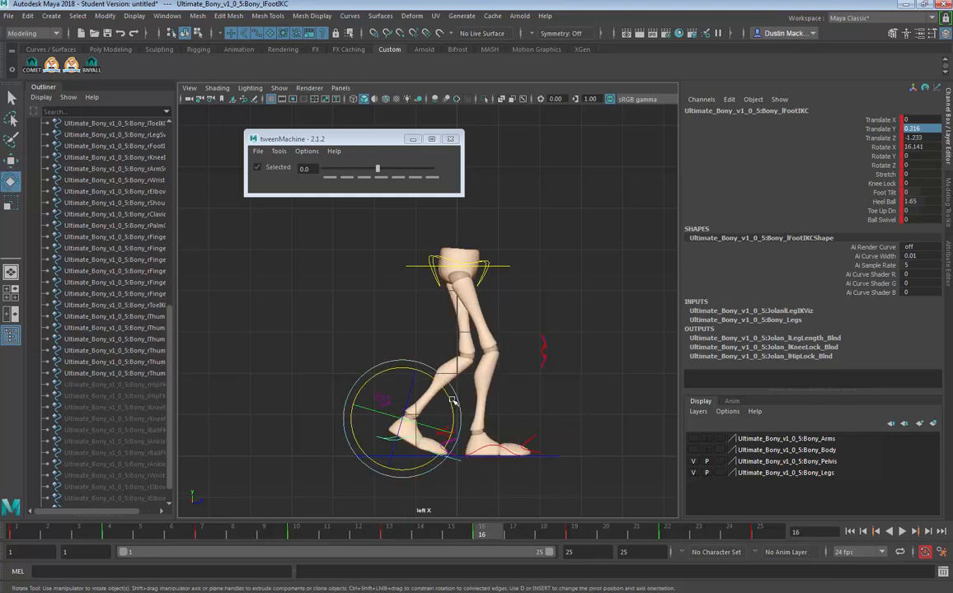
double_click(920, 201)
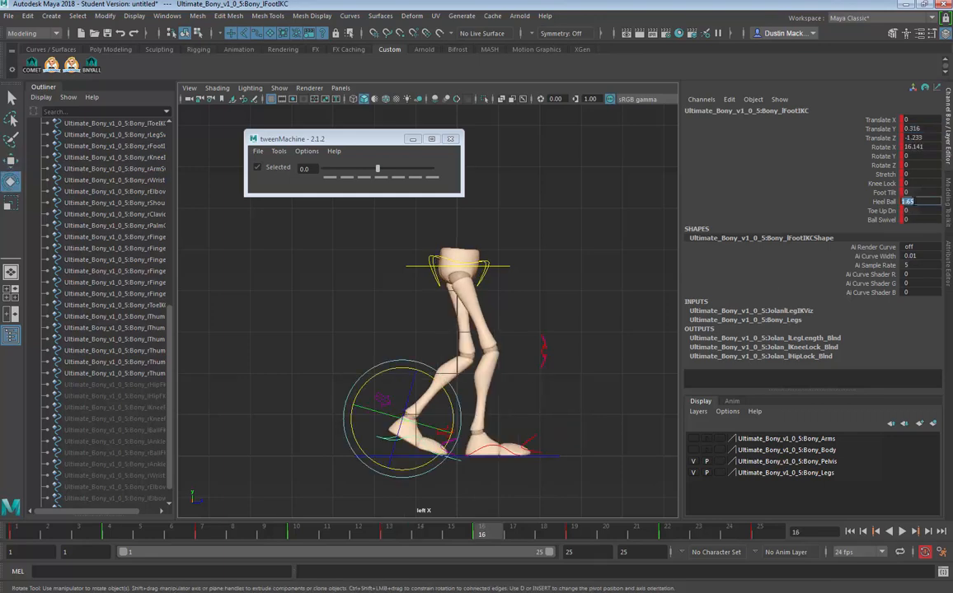
text(0)
key(Return)
Step: Pose the left foot at frame 16 with Rotate X about 50 and Translate Y about 0.83, shifting it slightly backward
drag(447, 393, 449, 441)
key(w)
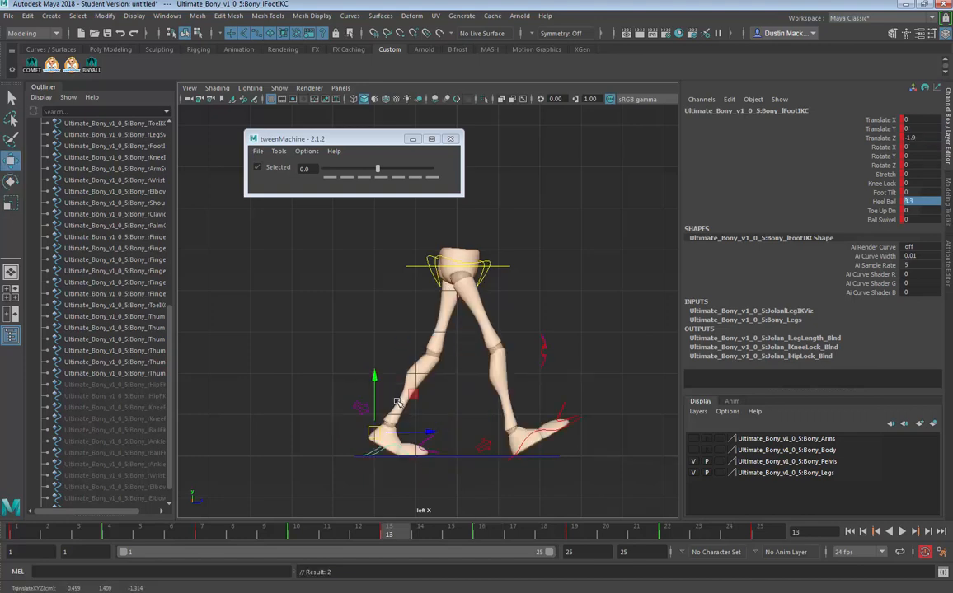
key(.)
key(.)
key(.)
key(.)
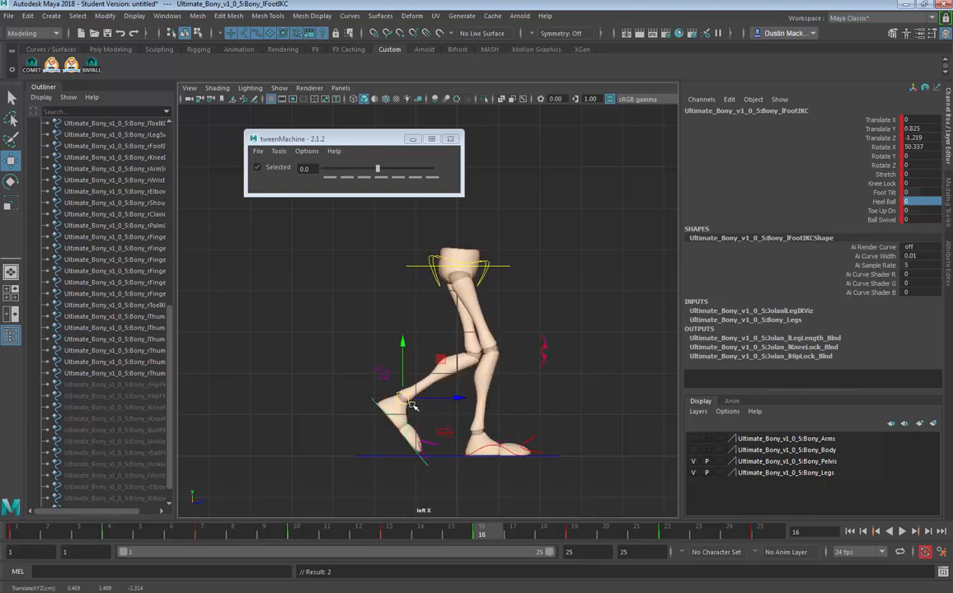
key(.)
key(.)
drag(409, 401, 396, 401)
Step: Reposition the left foot at frame 22 to about Translate Y 0.14, Translate Z 1.15 and Rotate X -5
key(.)
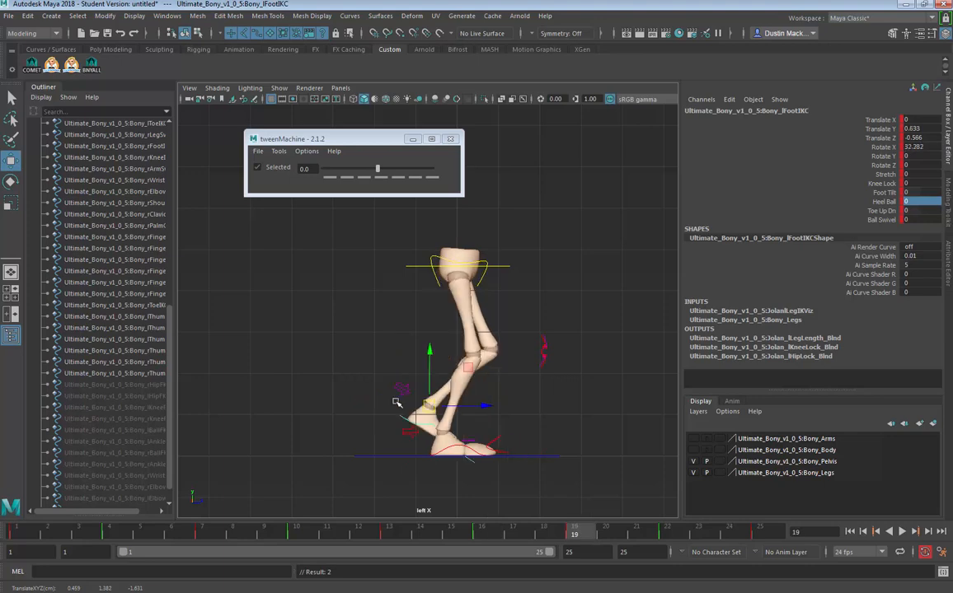
key(.)
key(.)
key(.)
key(.)
drag(498, 428, 540, 398)
key(e)
key(w)
drag(486, 422, 491, 423)
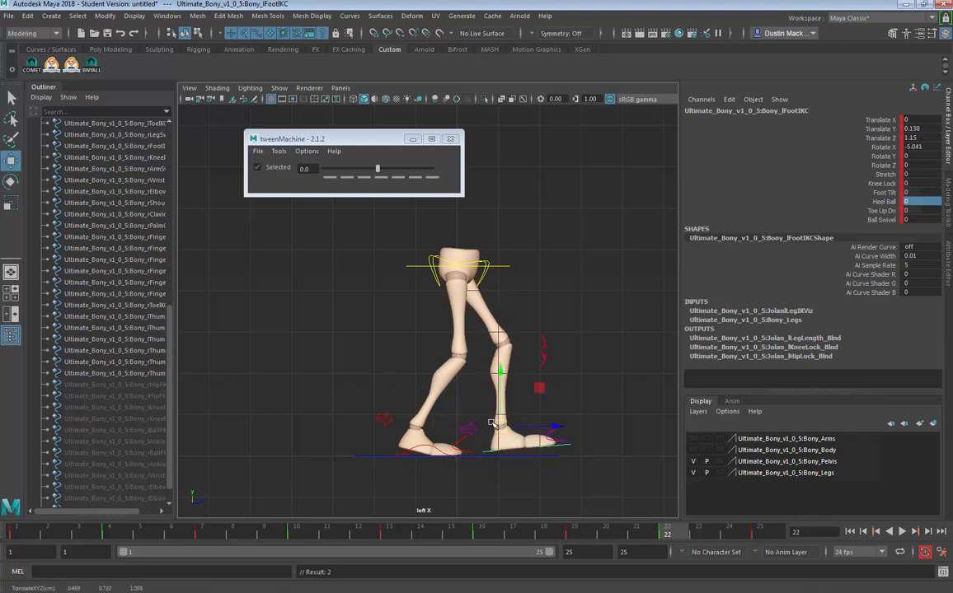
Step: Inspect both foot controls' values at frames 22 and 25 and play the walk cycle from the first frame
click(404, 432)
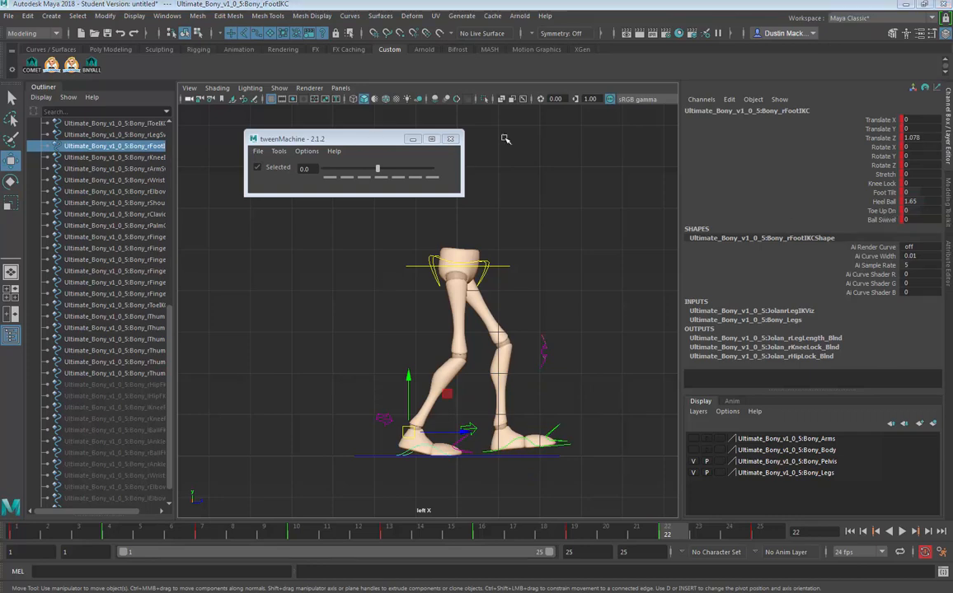
click(530, 441)
key(period)
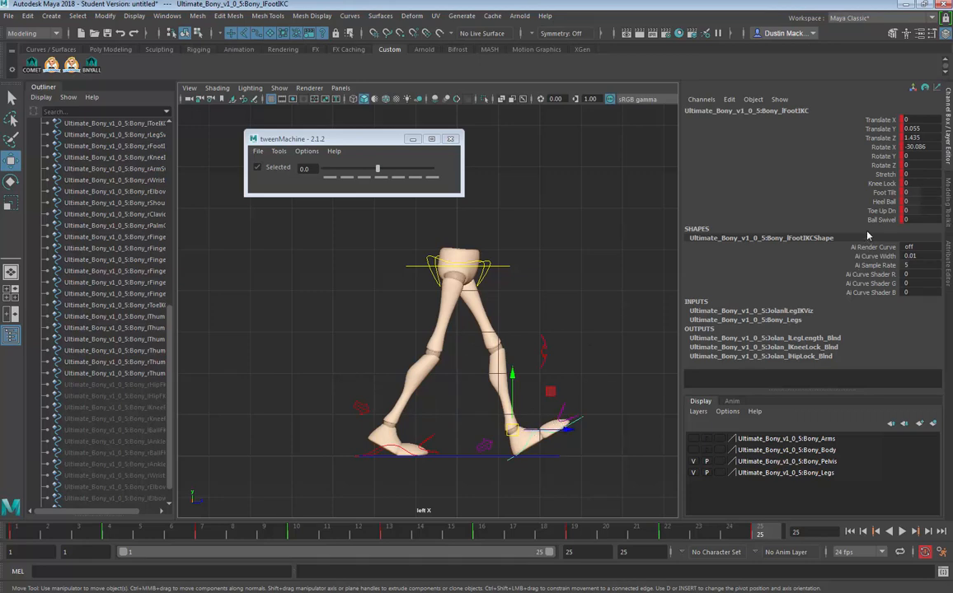
key(alt+shift+v)
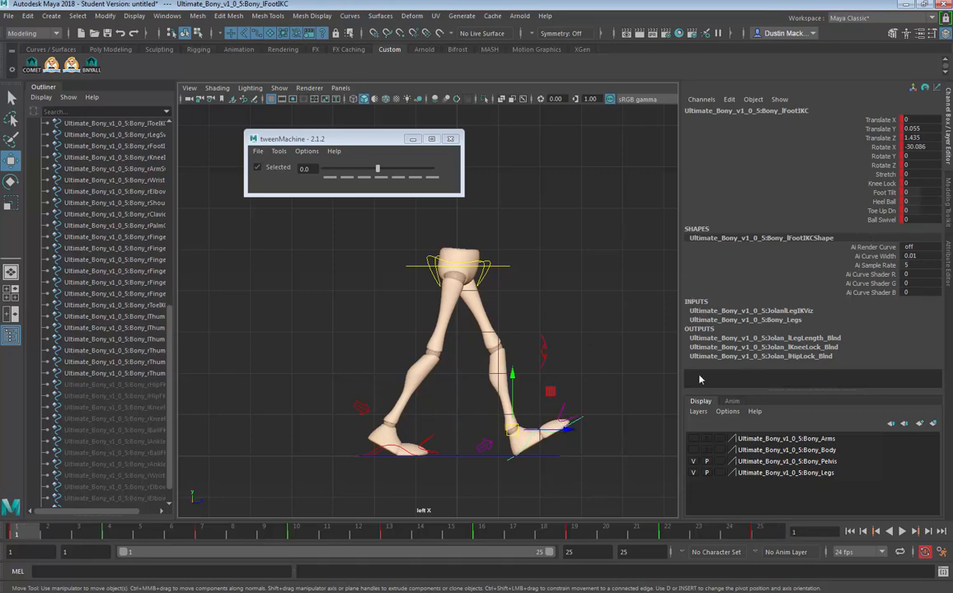
key(alt+v)
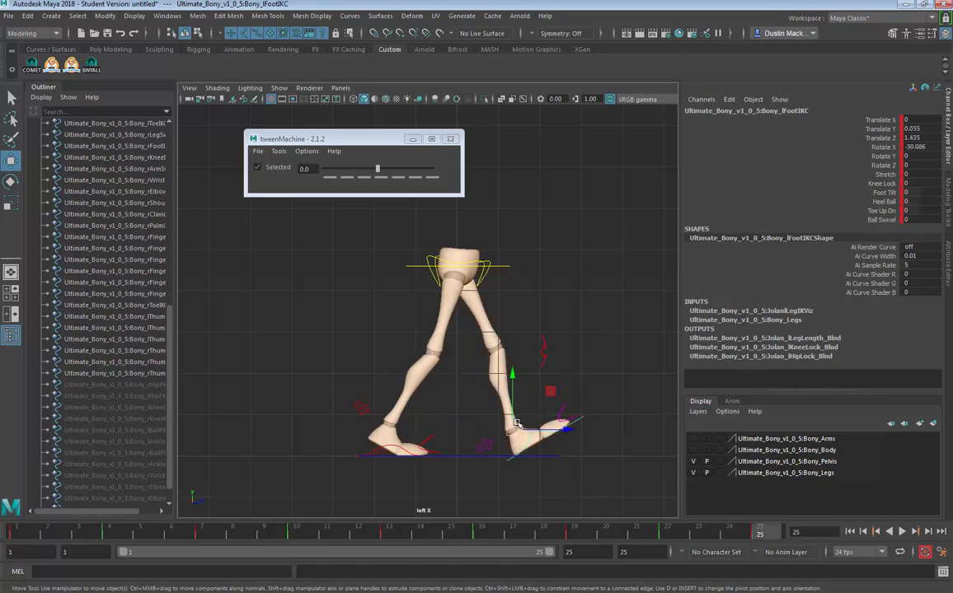
Step: Set the right foot control's Heel Ball to 0 at frame 22
key(comma)
click(396, 406)
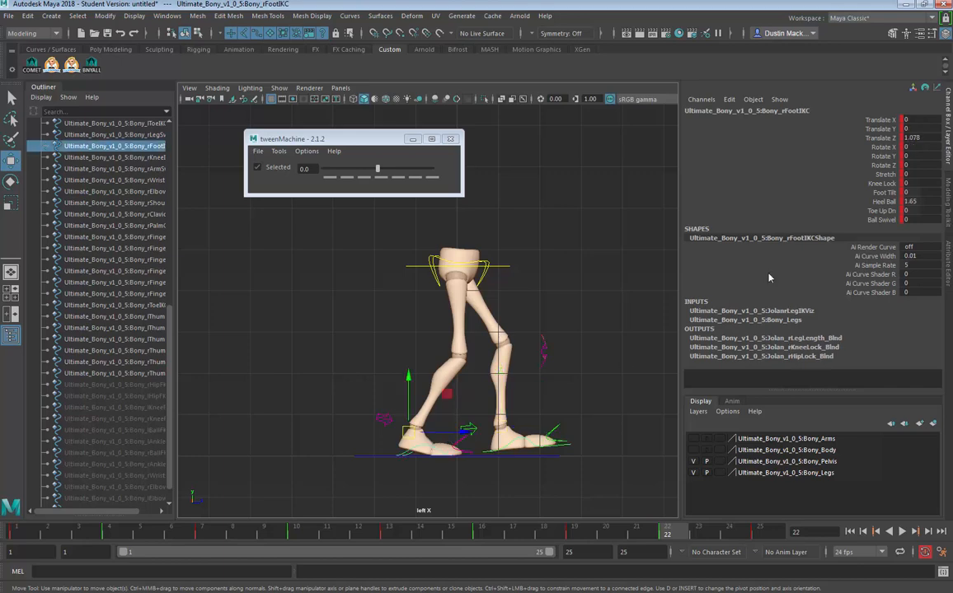
double_click(915, 201)
text(3.3)
key(Return)
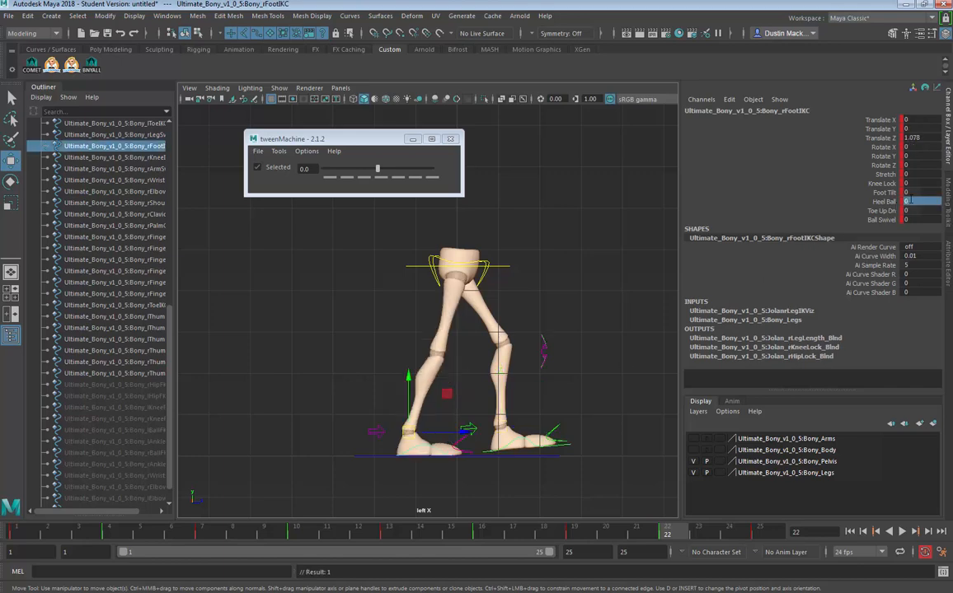
Step: Set the right foot control's Heel Ball to 0 at frame 4
key(alt+shift+v)
key(period)
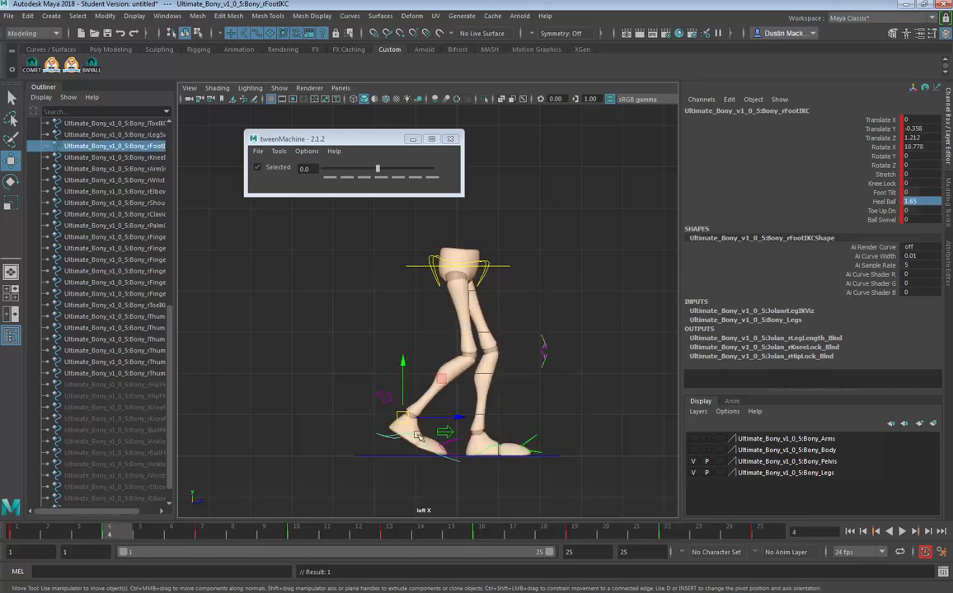
double_click(918, 201)
text(0)
key(Return)
Step: Pose the lifted right foot at frame 4 with Rotate X about 48.6, Translate Y about -0.84 and Translate Z about 1.67
key(e)
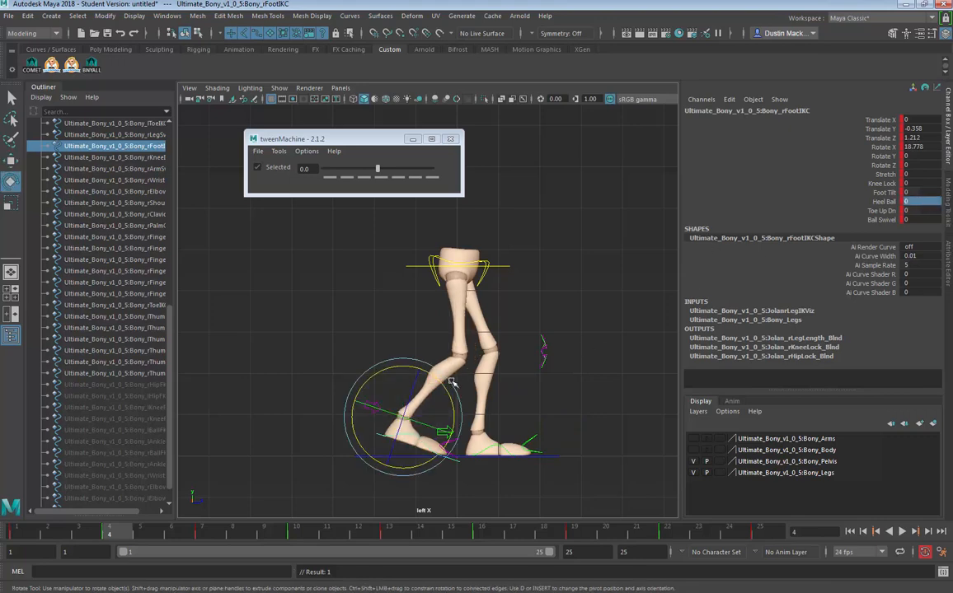
drag(406, 360, 376, 398)
key(w)
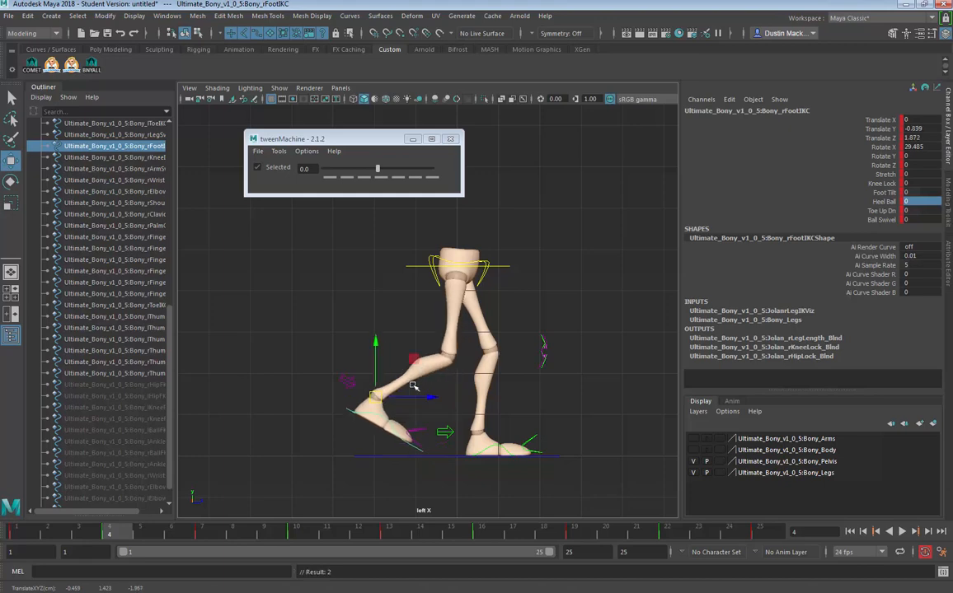
key(e)
drag(420, 373, 385, 396)
key(w)
Step: Move the right foot to about Translate Y -0.715, Z 0.594 at frame 7 and Y -0.371, Z -0.778 at frame 10
key(alt+period)
key(alt+period)
key(alt+period)
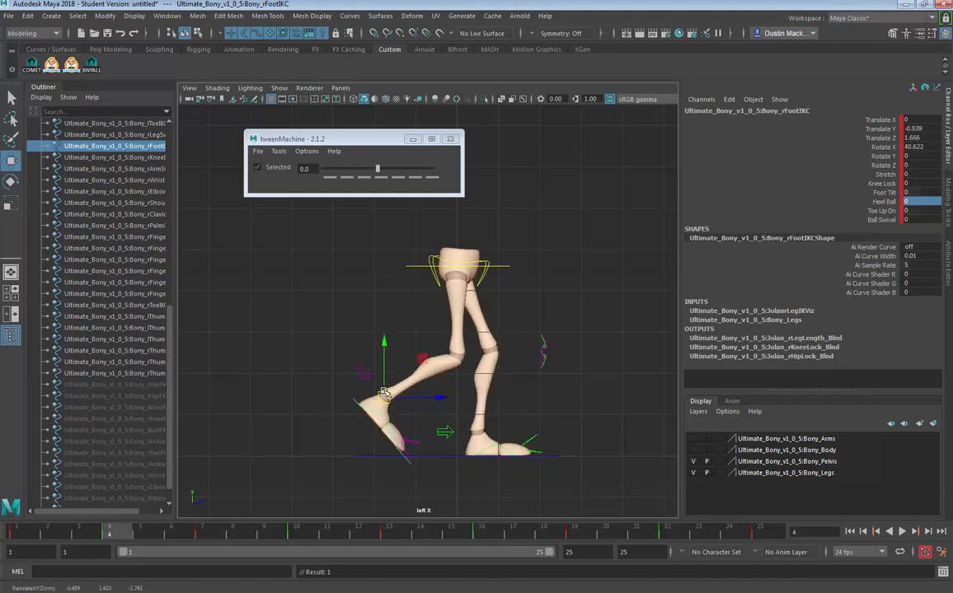
drag(431, 403, 427, 403)
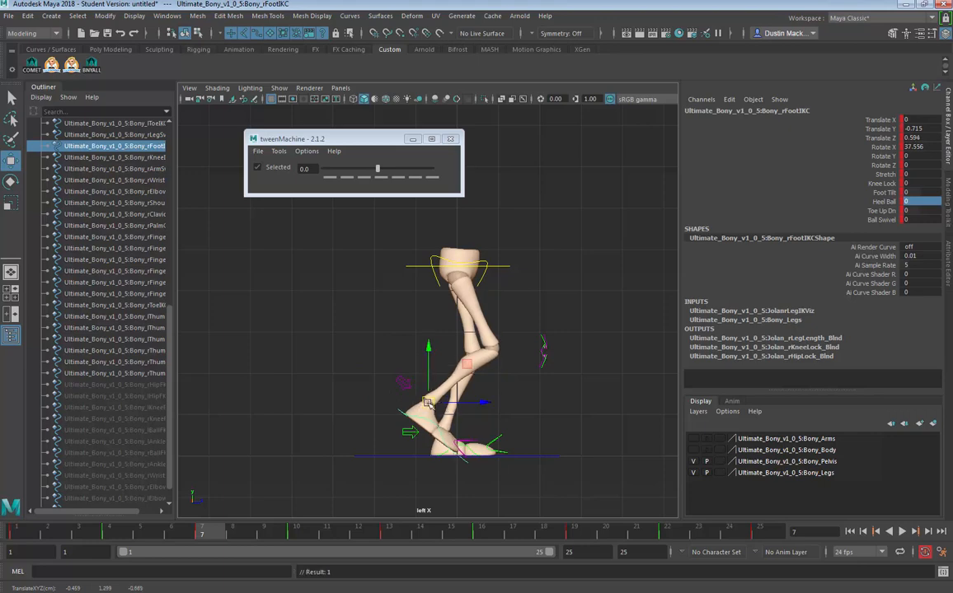
key(comma)
key(period)
key(alt+period)
key(alt+period)
key(alt+period)
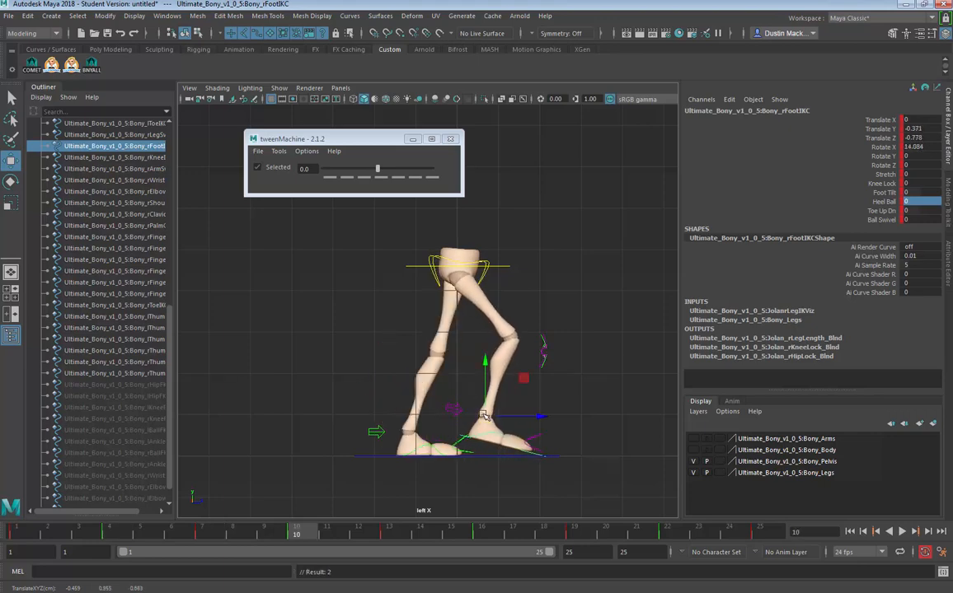
Step: Step through the walk cycle's keyframes and play it back to check the leg motion
key(alt+period)
key(alt+period)
key(alt+period)
key(alt+period)
key(alt+period)
key(alt+period)
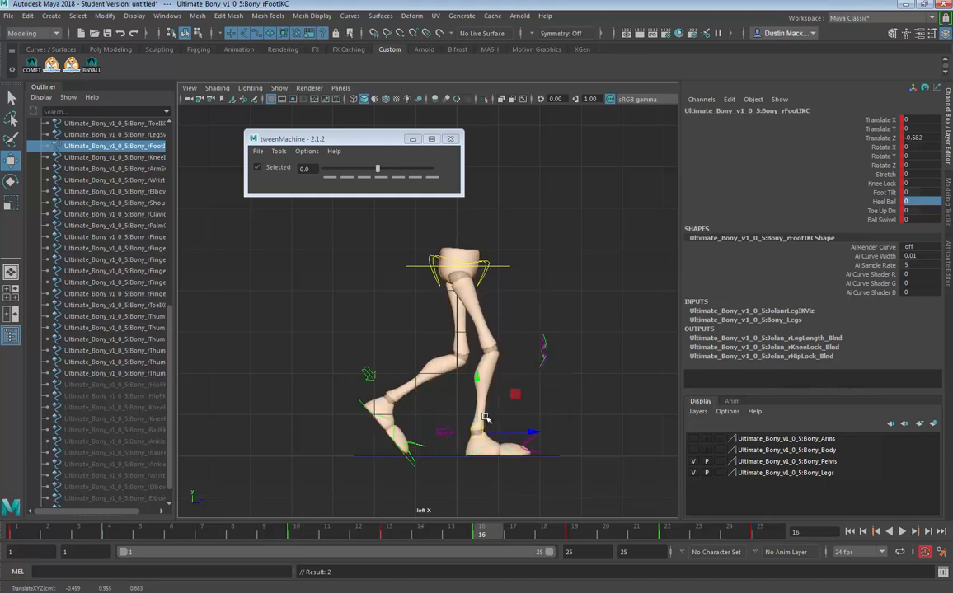
key(period)
key(period)
key(period)
key(period)
key(period)
key(period)
key(period)
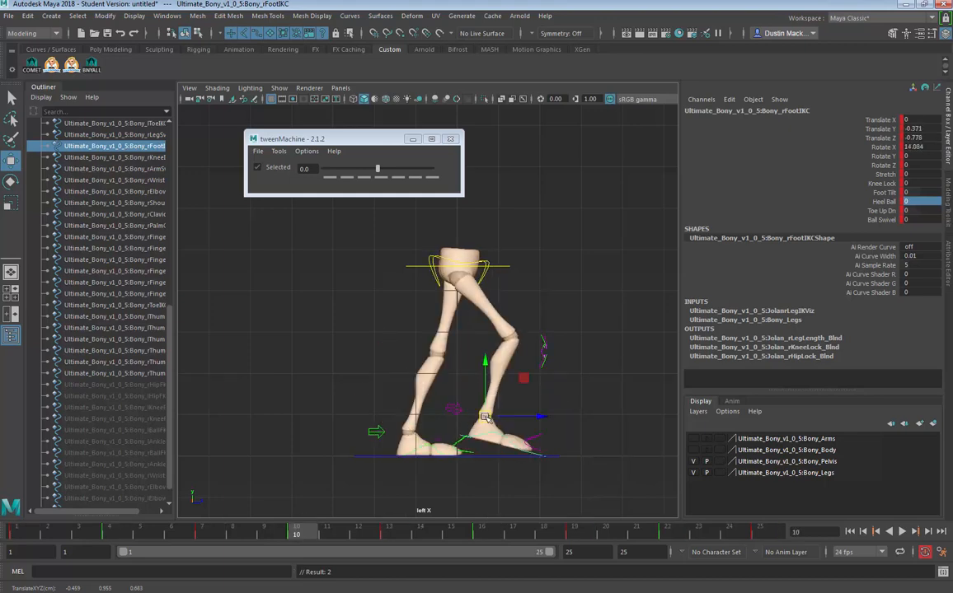
key(alt+v)
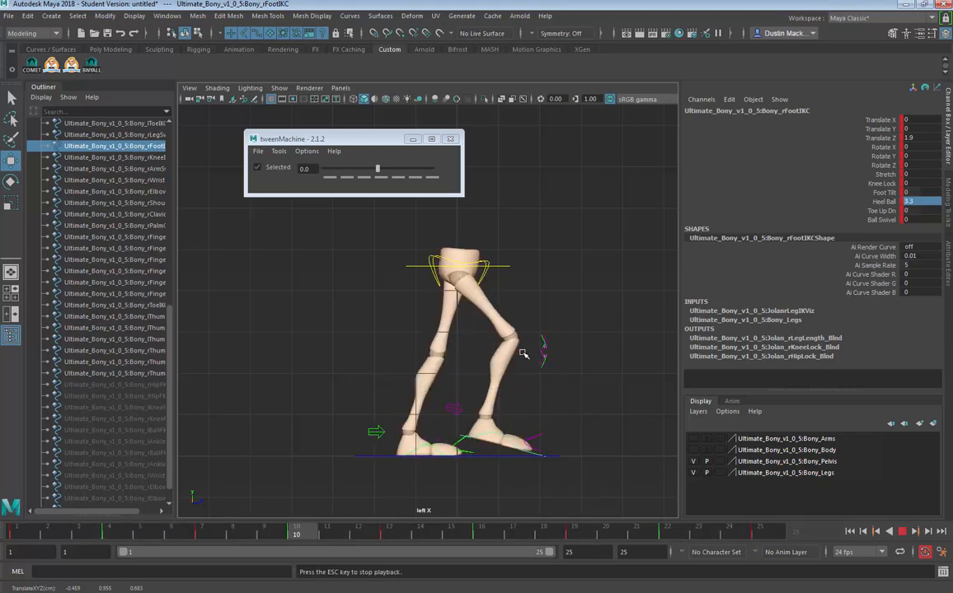
key(Escape)
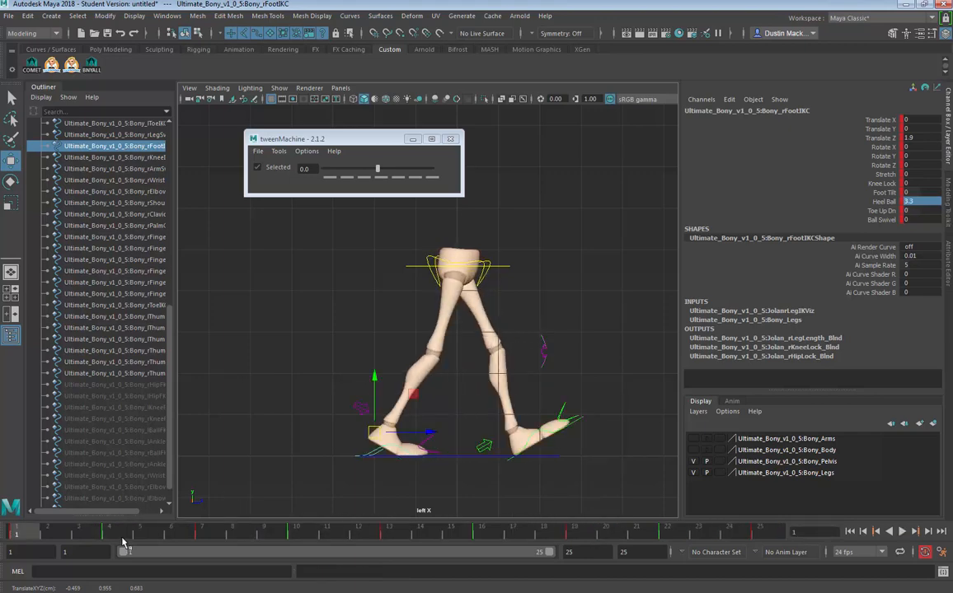
Step: Lower the pelvis root control at frame 4 to about Translate Y -0.33 and key it
click(107, 532)
drag(105, 529, 18, 533)
click(414, 266)
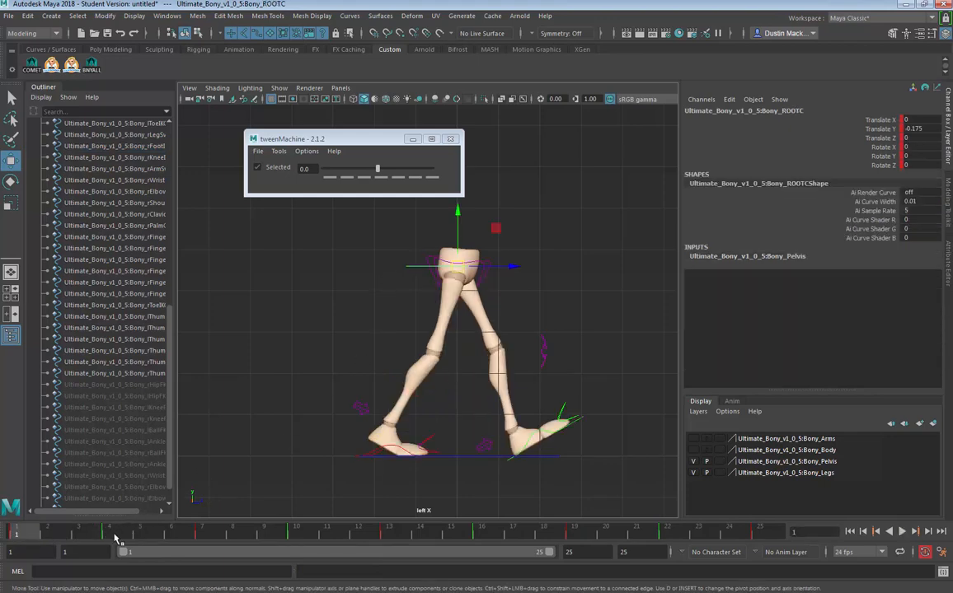
click(115, 536)
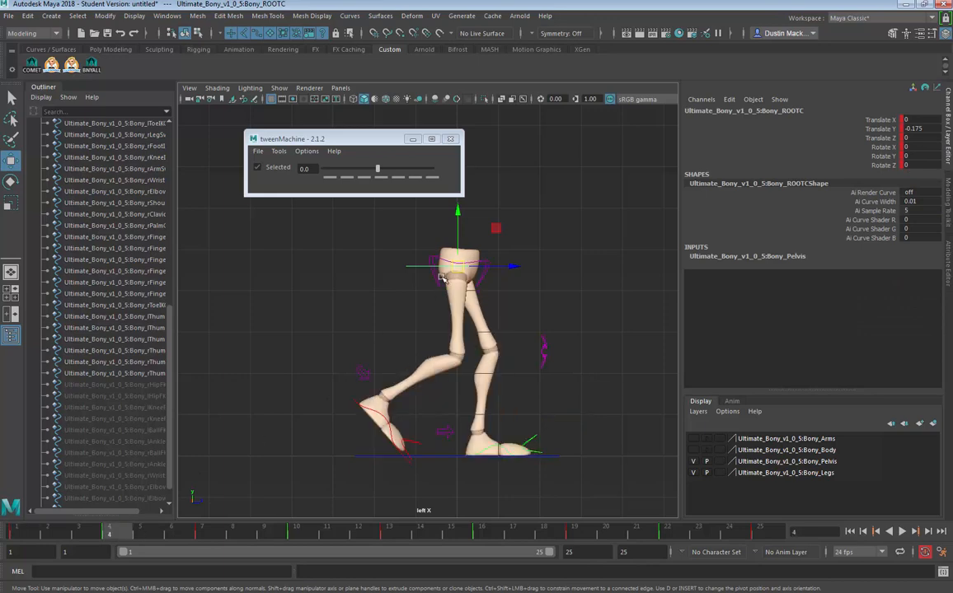
drag(457, 215, 457, 219)
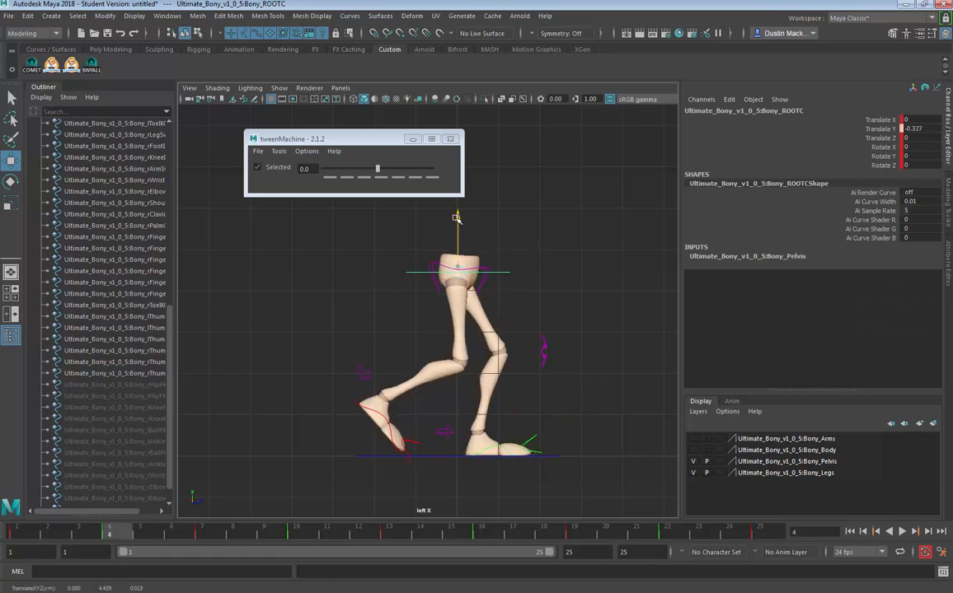
key(s)
Step: Try raising the pelvis root control at frame 10, undo each move, and return to frame 7
key(period)
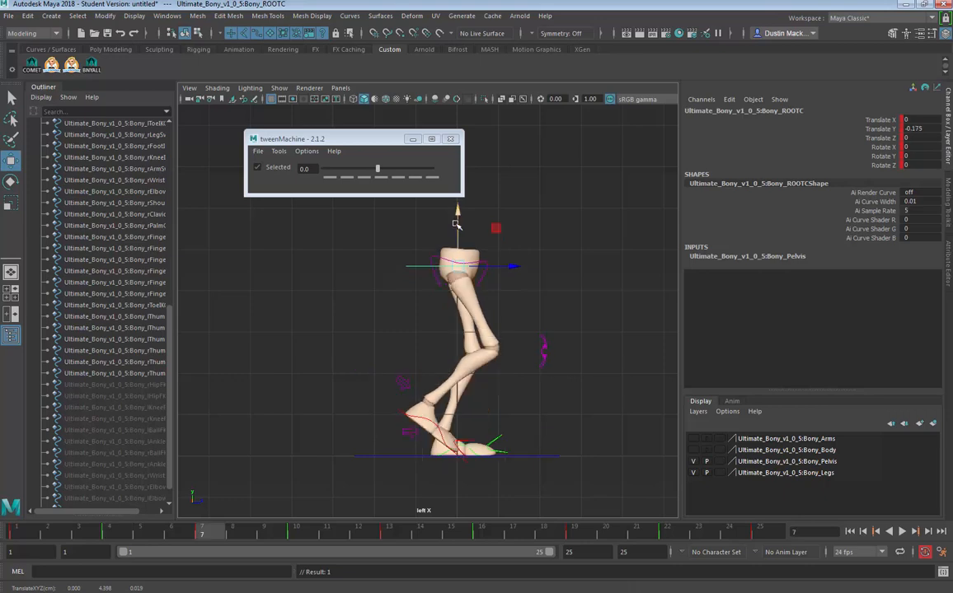
key(period)
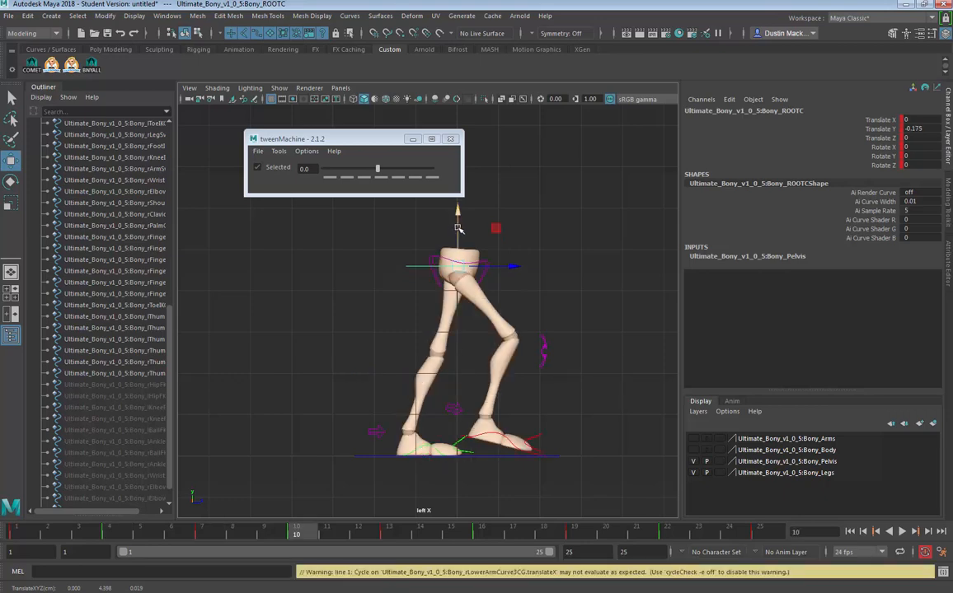
drag(459, 228, 462, 222)
key(ctrl+z)
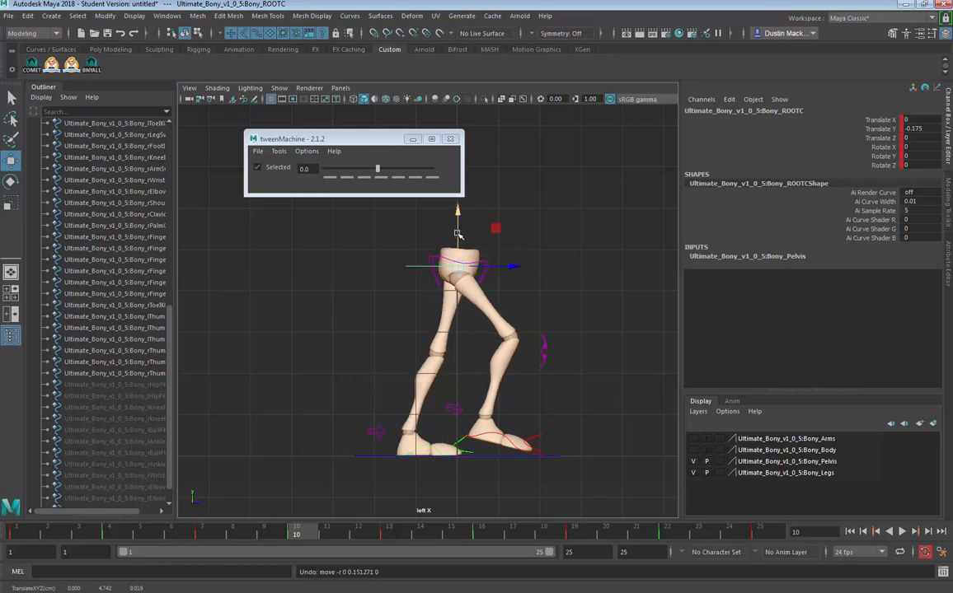
key(comma)
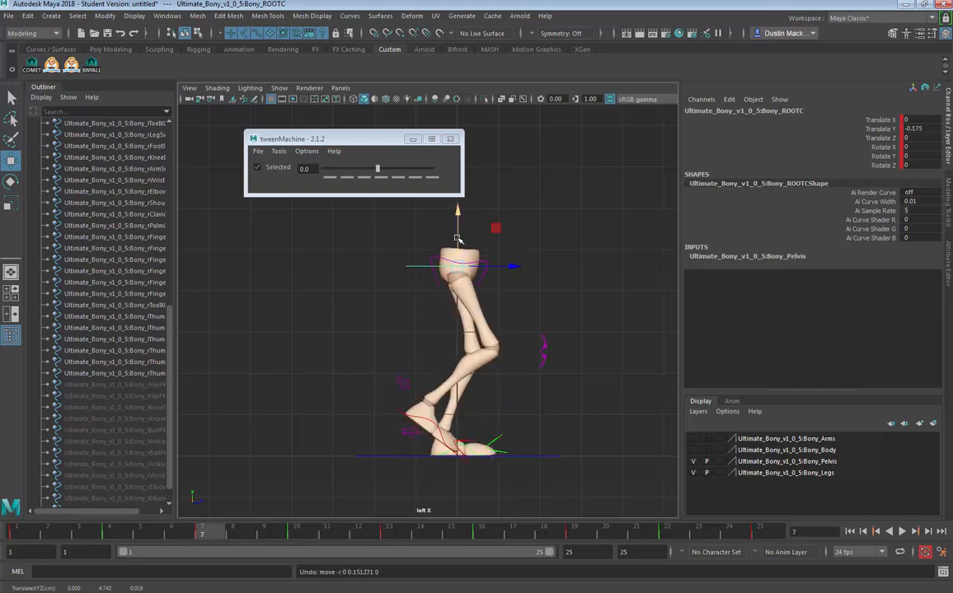
key(period)
drag(459, 242, 461, 239)
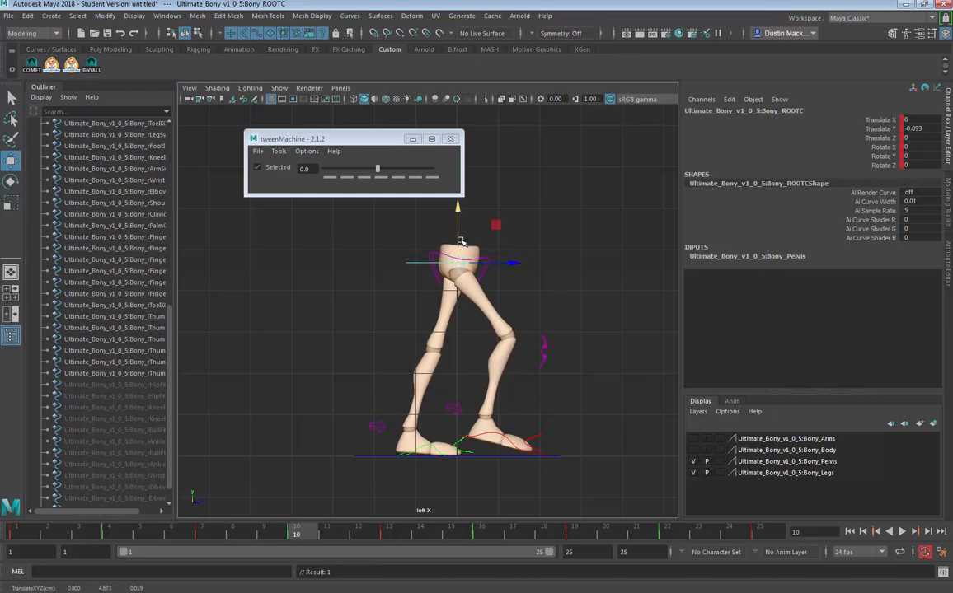
key(ctrl+z)
key(comma)
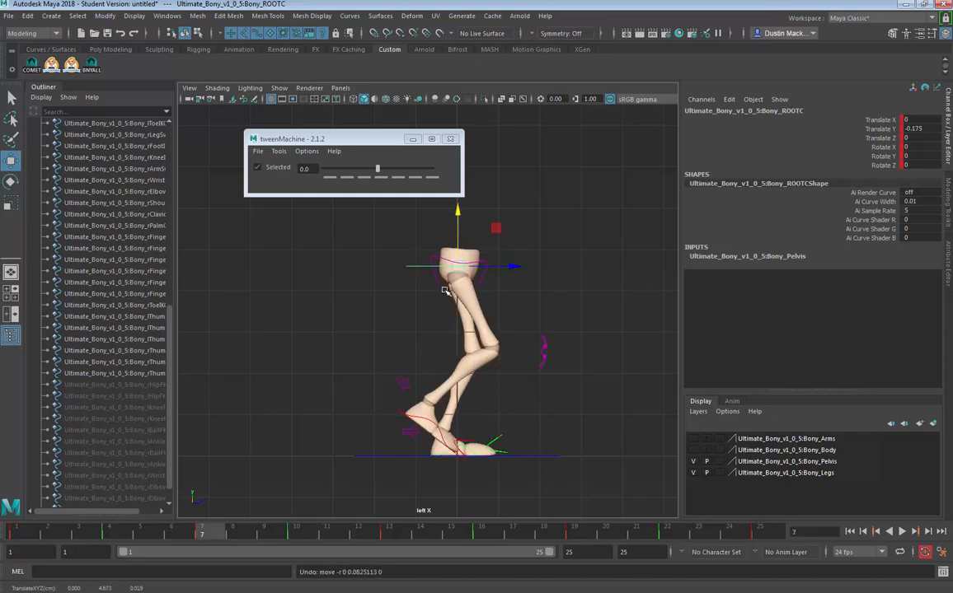
Step: Lower and key the pelvis root control at frame 13, setting its Translate Y to -0.25
key(period)
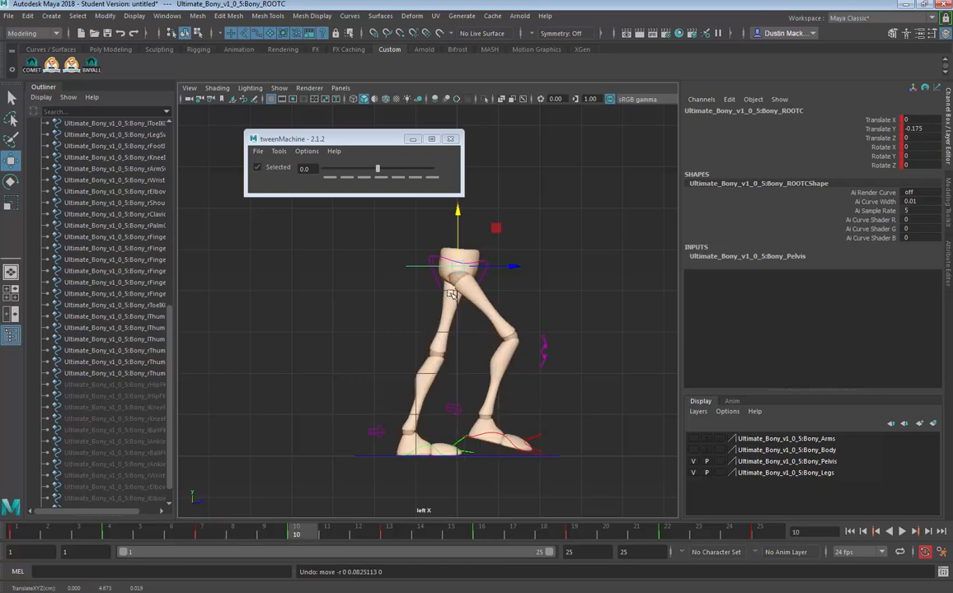
key(period)
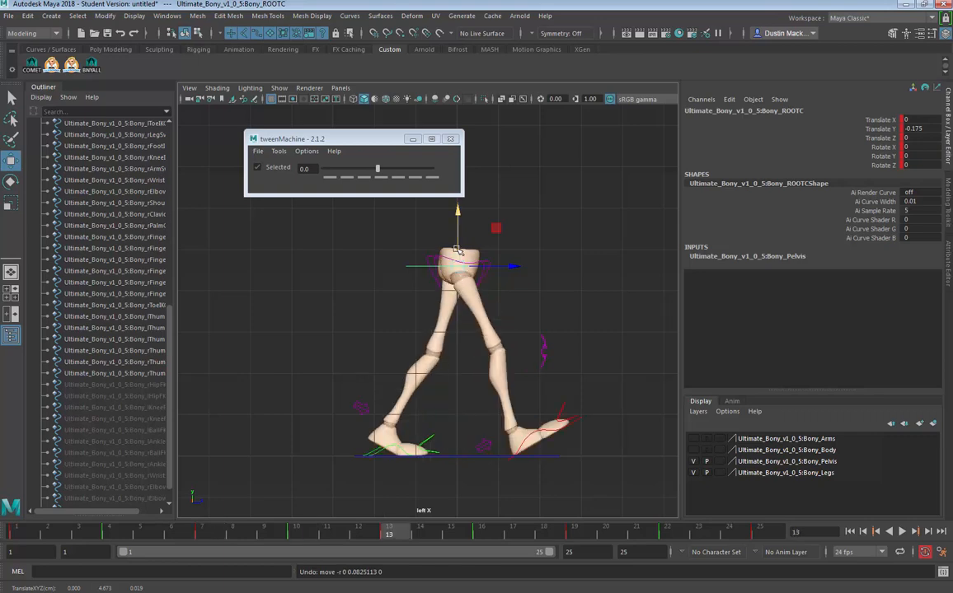
drag(457, 248, 457, 250)
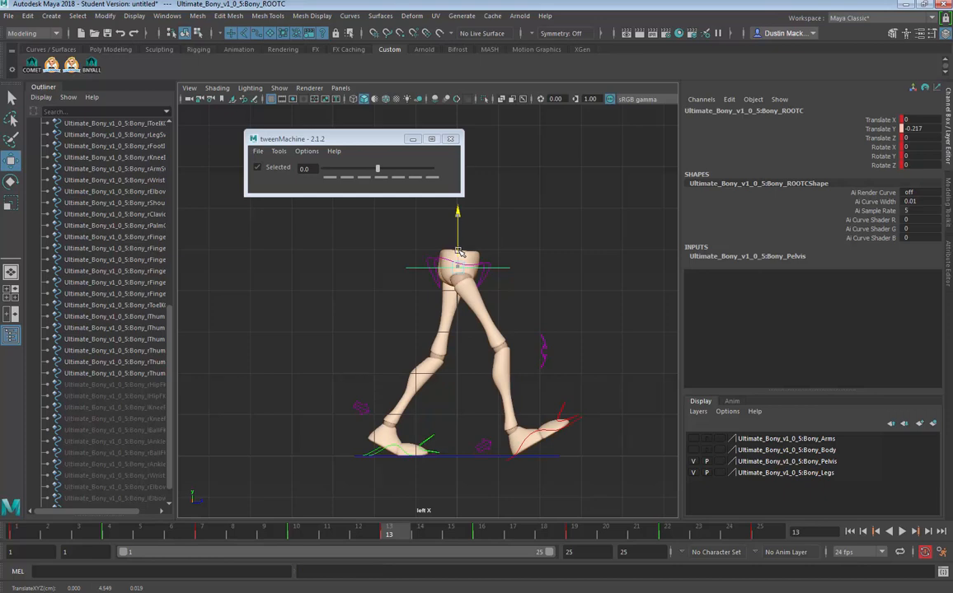
key(s)
click(932, 126)
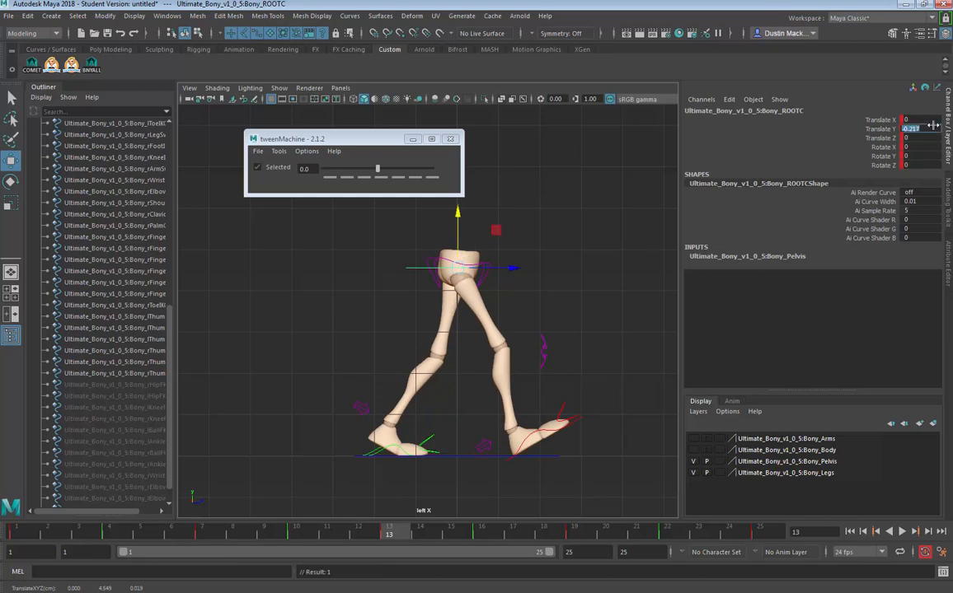
text(-0.2)
key(Return)
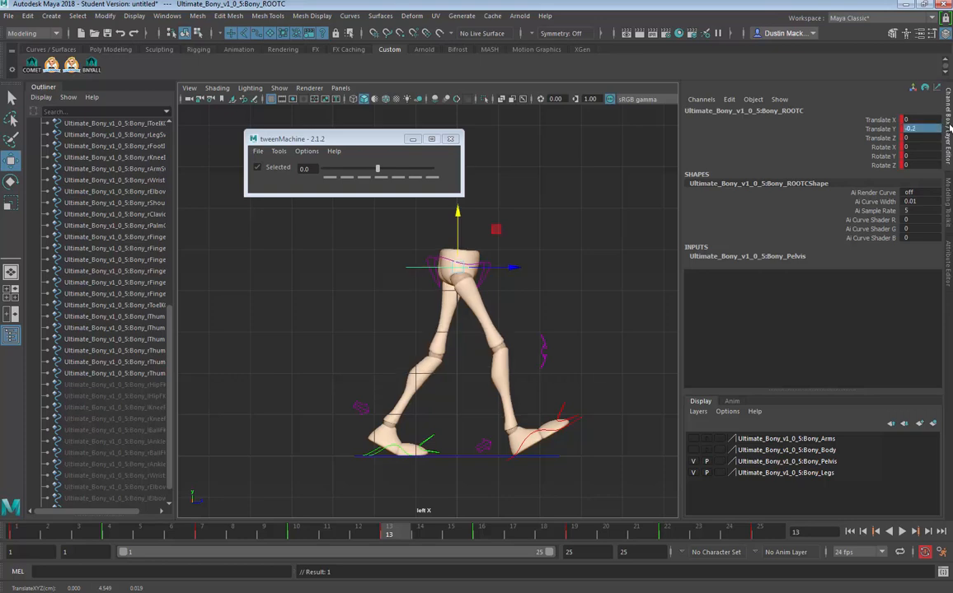
click(931, 126)
text(-.25)
key(Return)
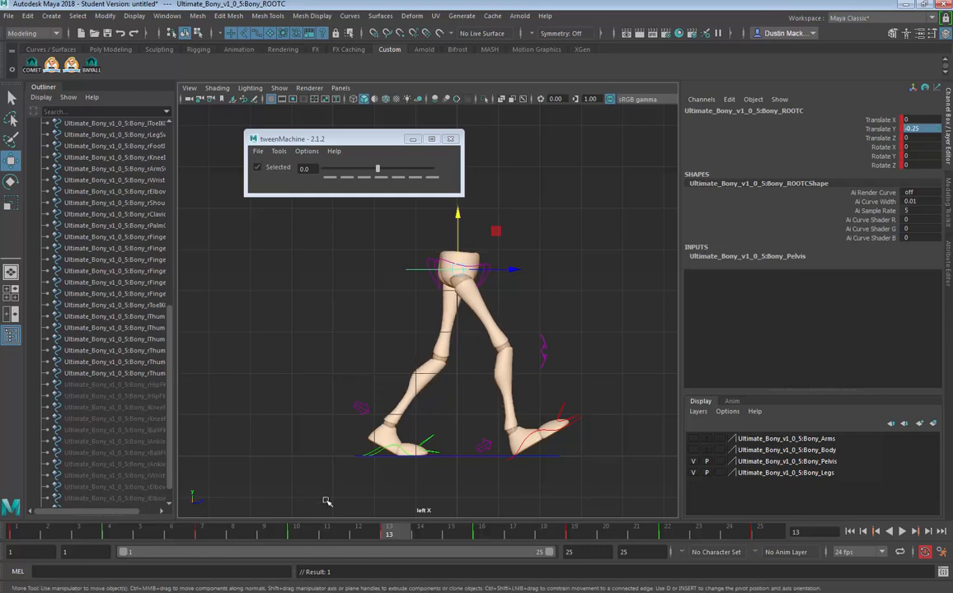
Step: Compare the pelvis height and leg poses between the walk cycle's keyframes, including frames 4, 10, 13 and 16
key(comma)
key(comma)
key(comma)
key(comma)
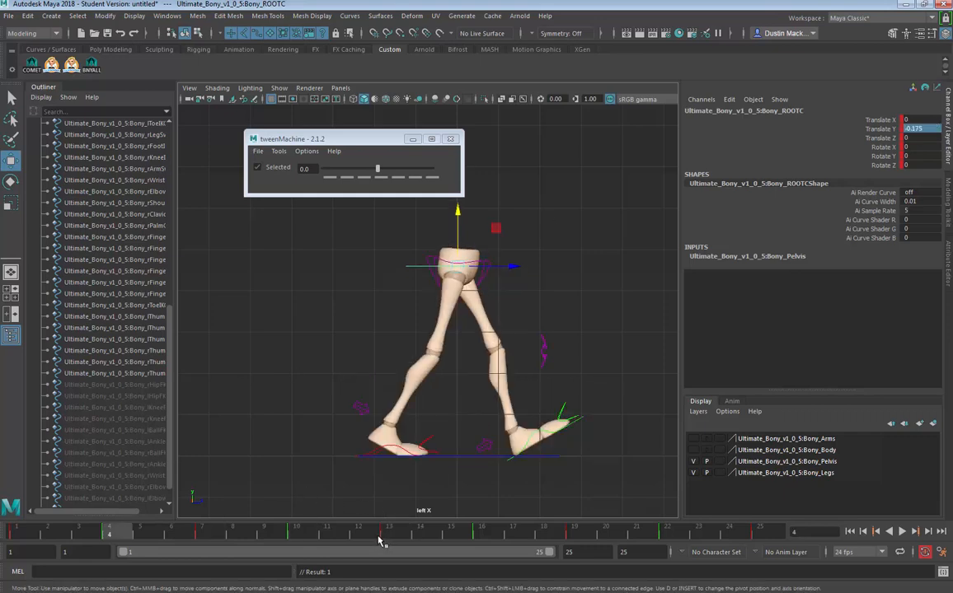
key(period)
click(391, 534)
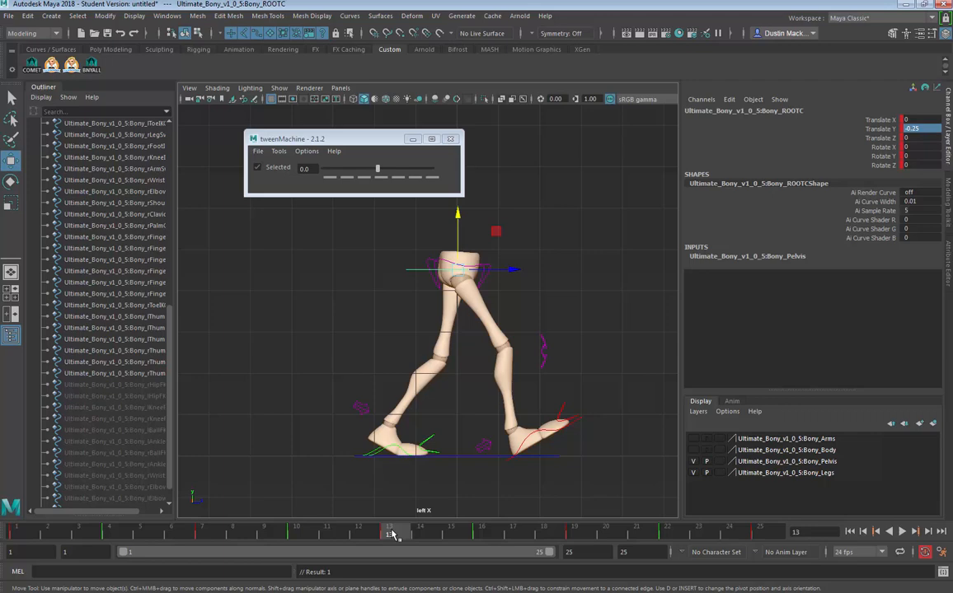
click(297, 535)
click(395, 536)
drag(452, 538, 494, 539)
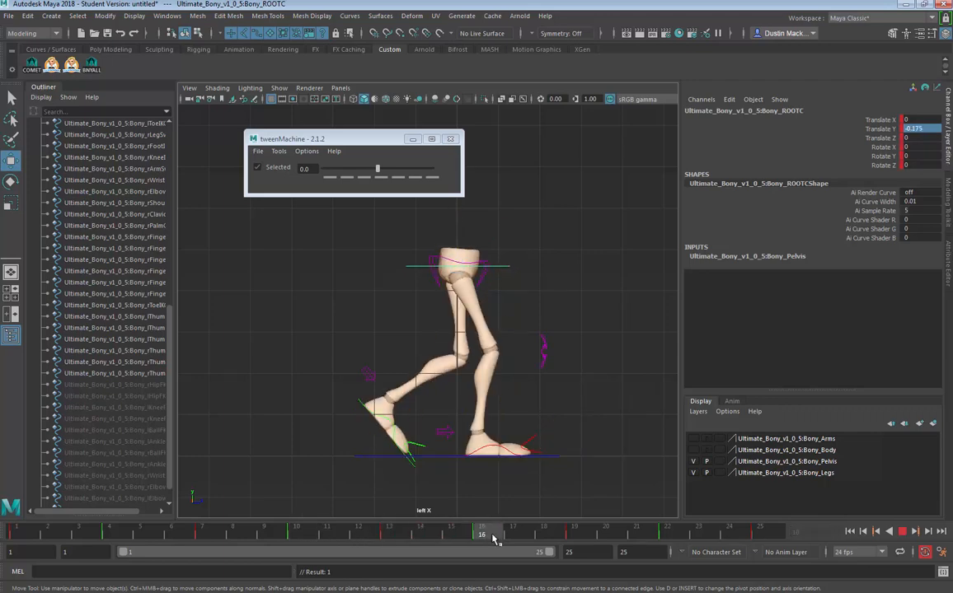
click(402, 538)
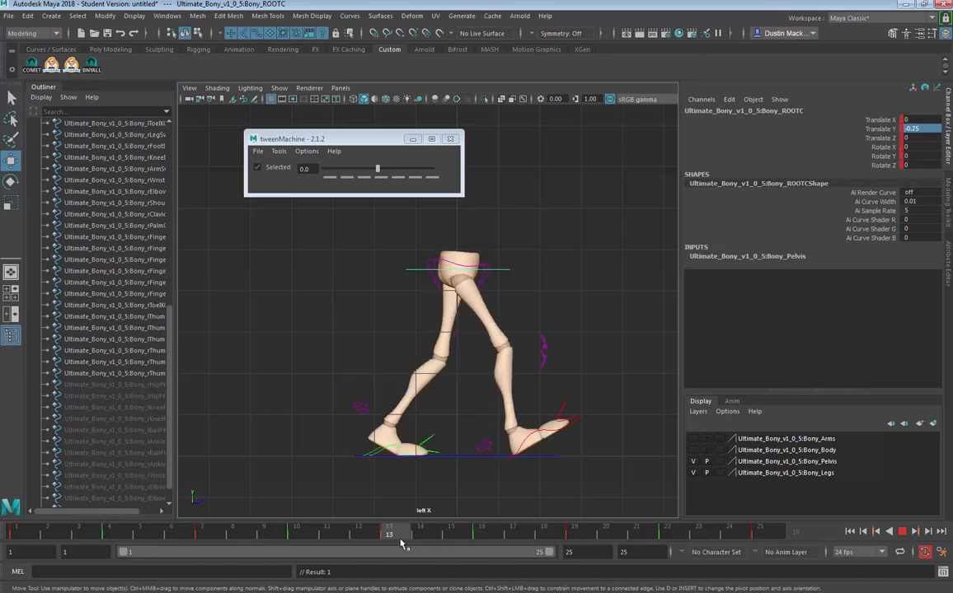
click(120, 531)
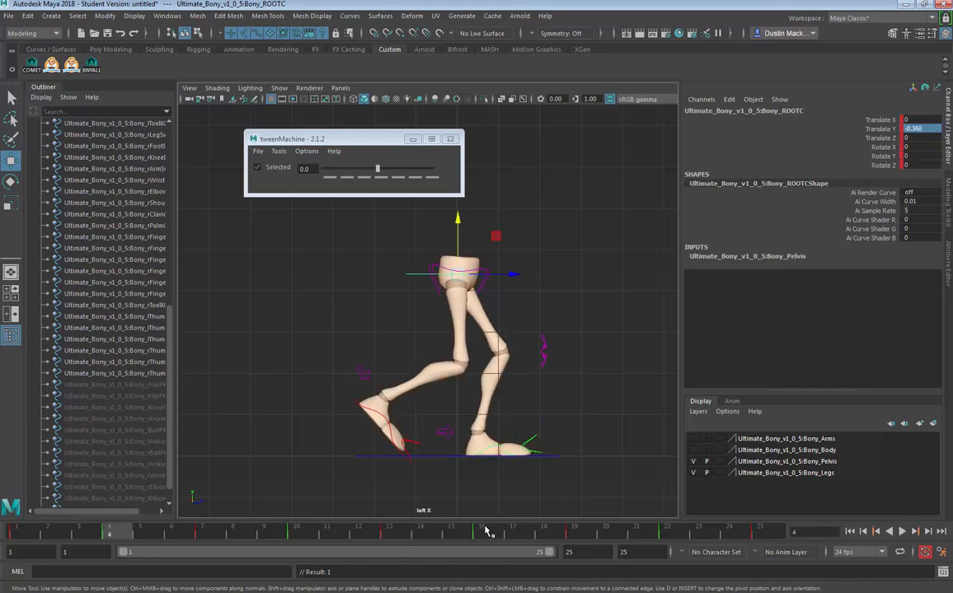
click(483, 530)
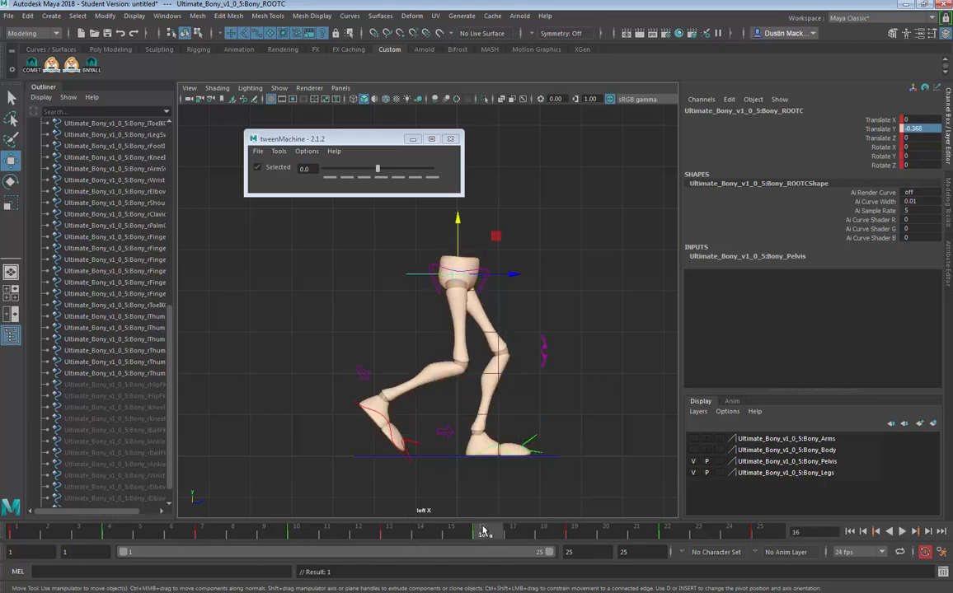
click(114, 532)
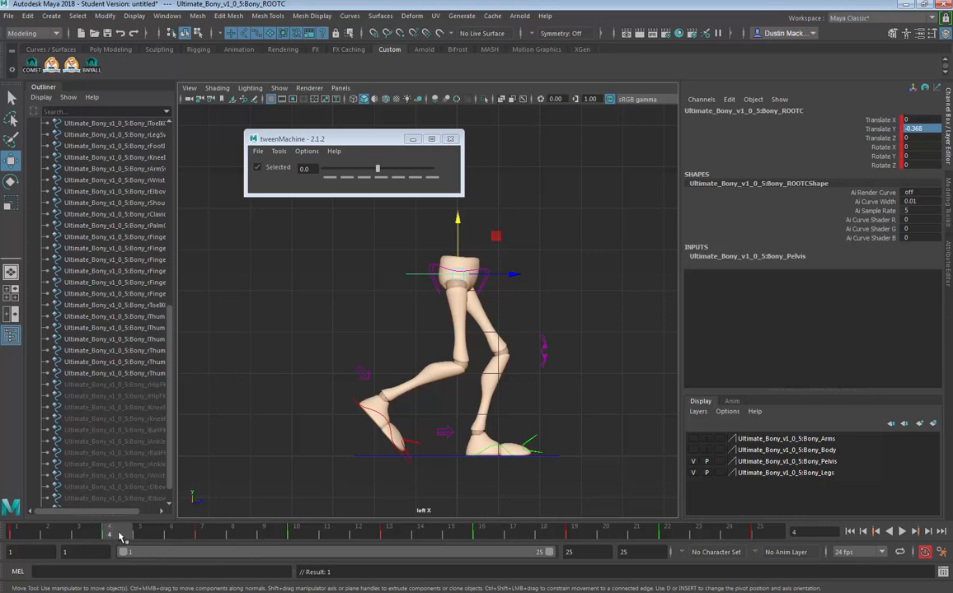
key(alt+v)
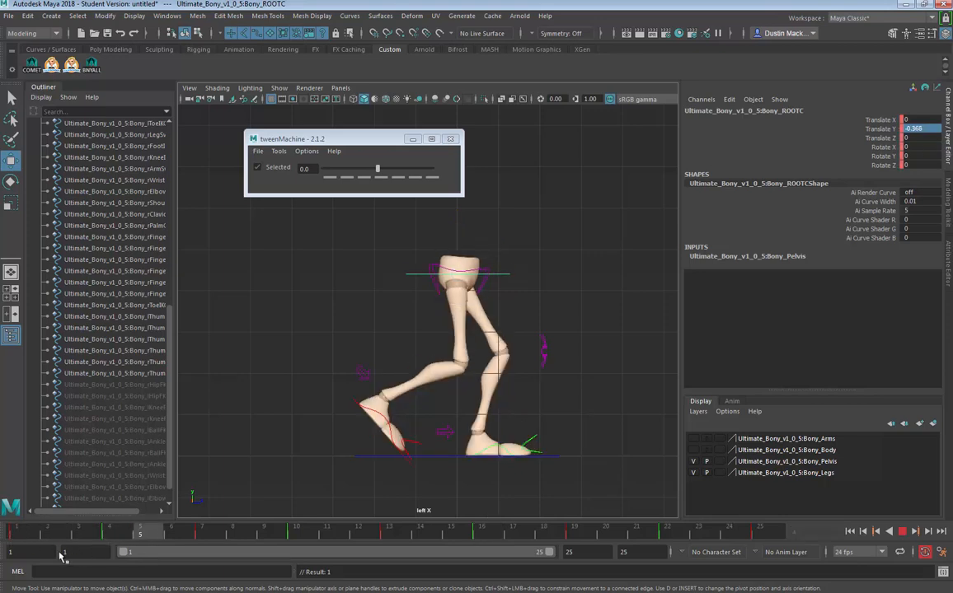
key(alt+v)
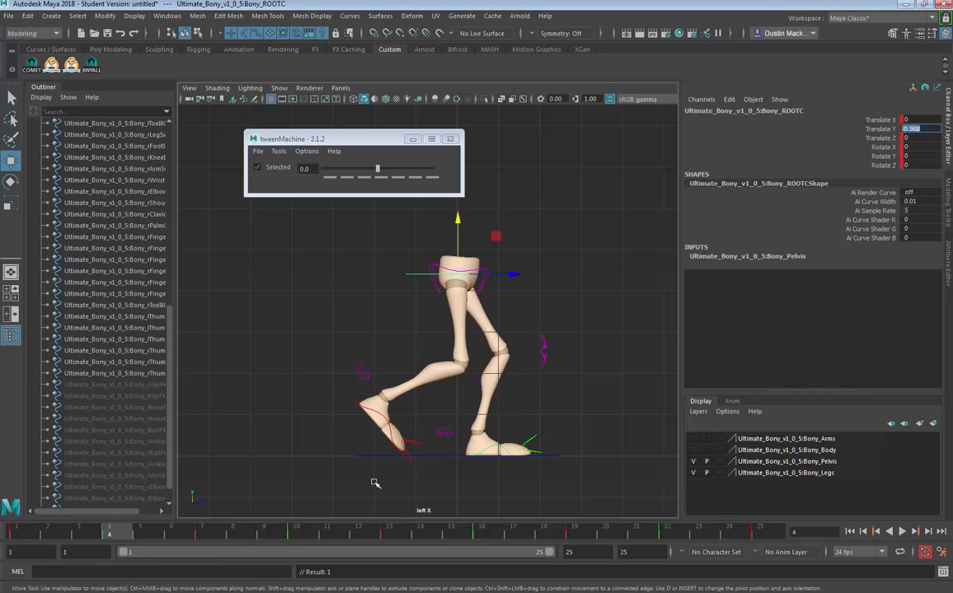
click(43, 534)
click(113, 535)
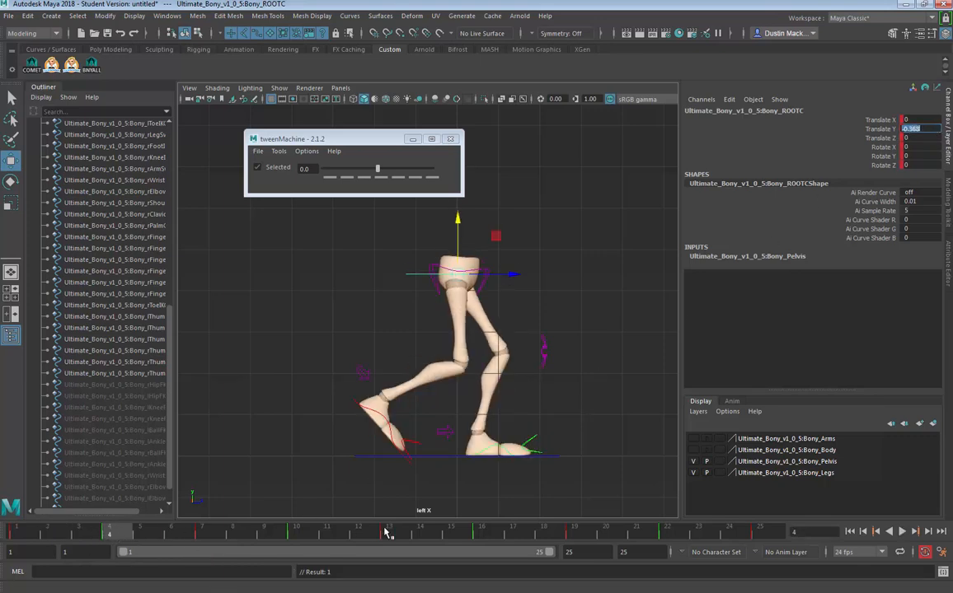
click(492, 535)
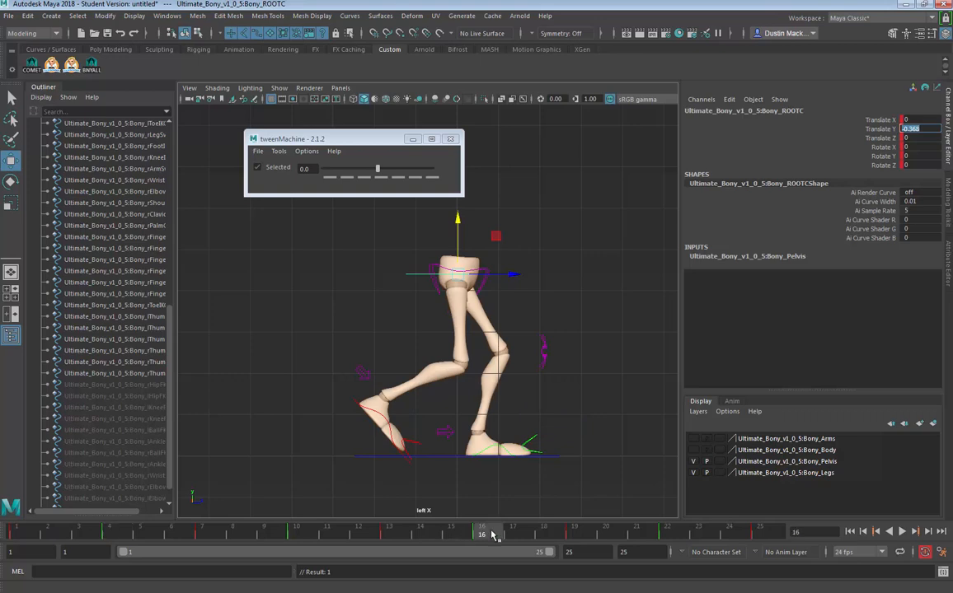
click(466, 505)
key(ctrl+z)
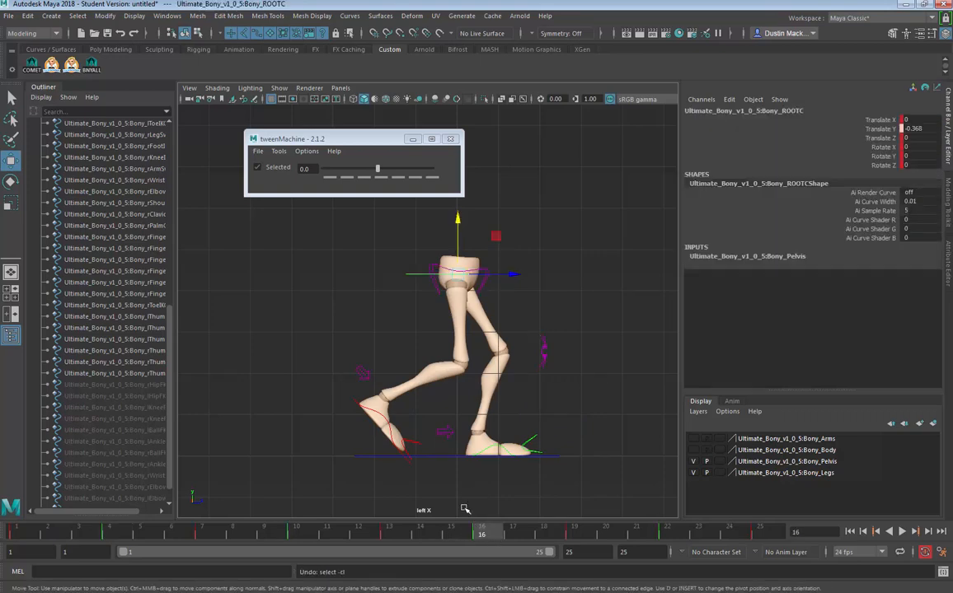
Step: Copy the pelvis root control's values from frame 4 to frame 16 and key them there
click(106, 535)
click(486, 538)
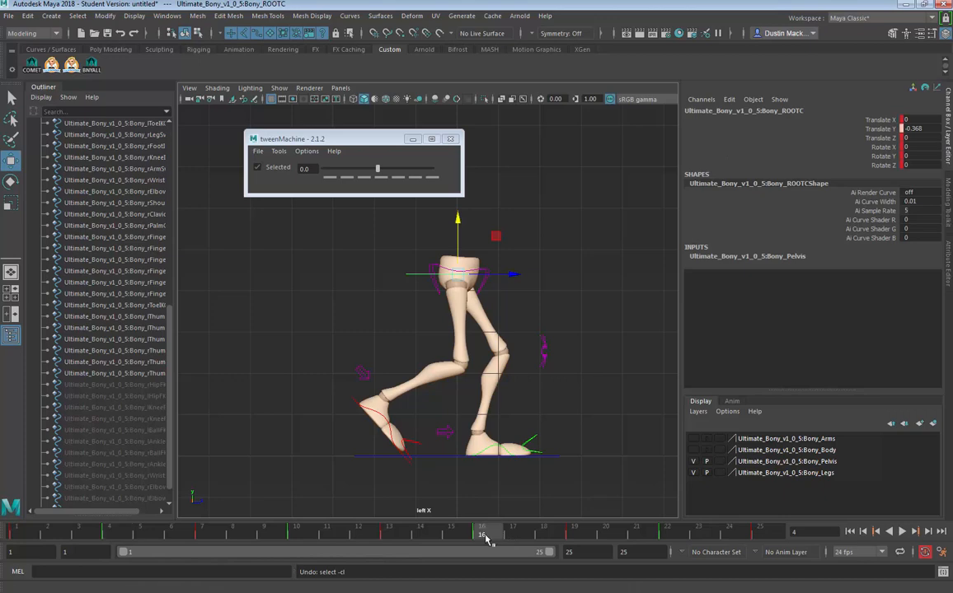
key(s)
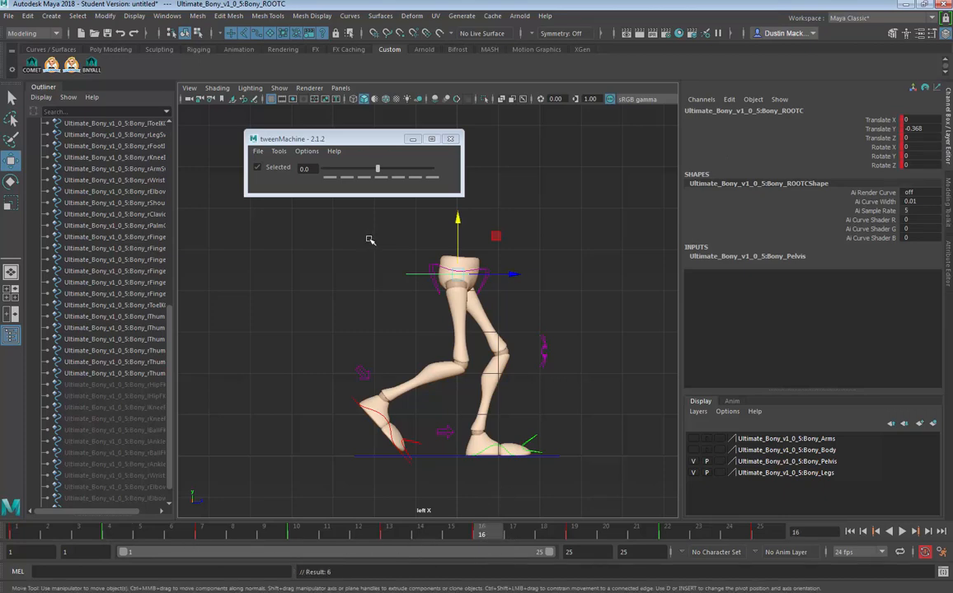
key(ctrl+z)
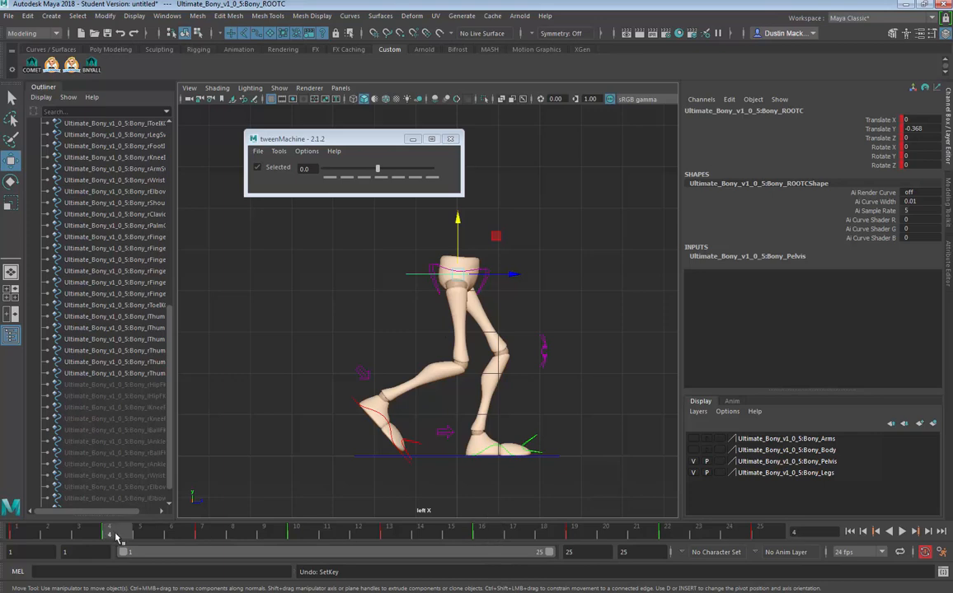
key(s)
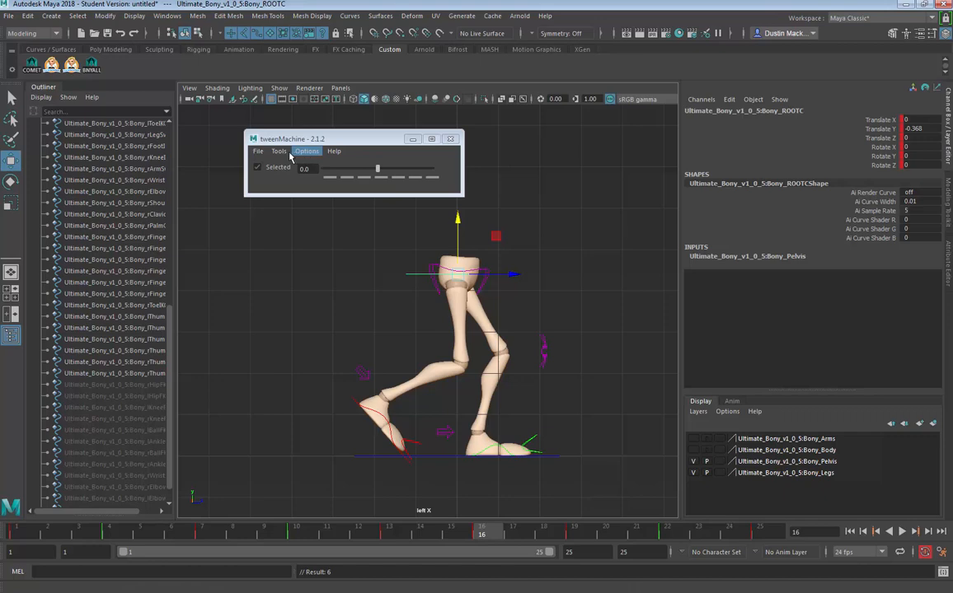
Step: Convert the pelvis root control's key at frame 16 to a breakdown
right_click(483, 537)
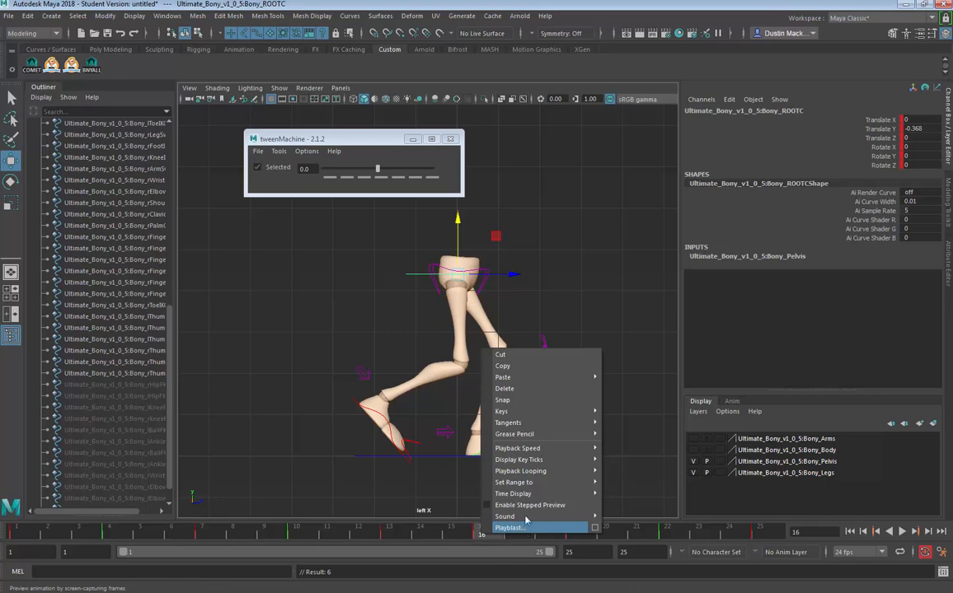
mouse_move(551, 468)
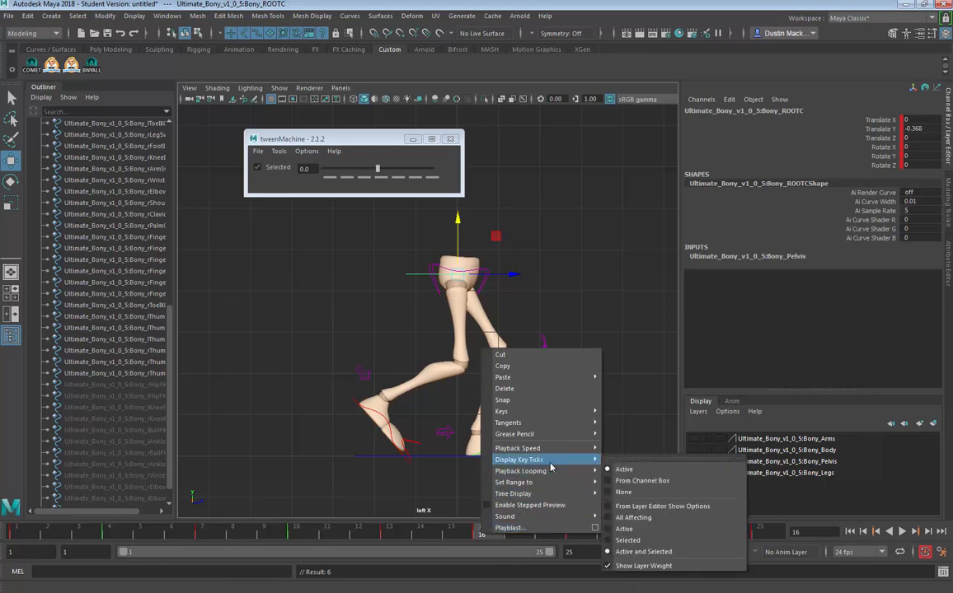
mouse_move(544, 412)
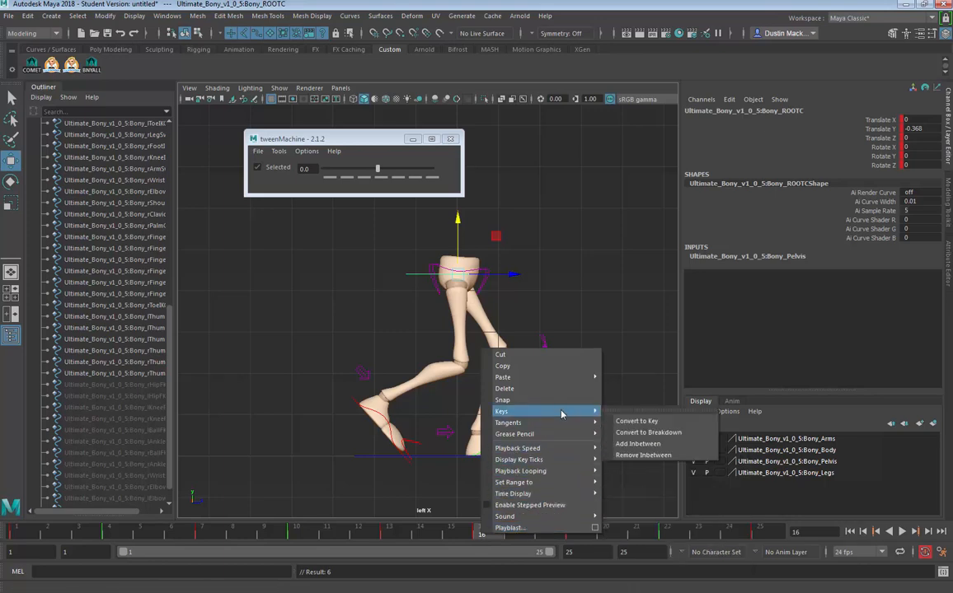
click(637, 433)
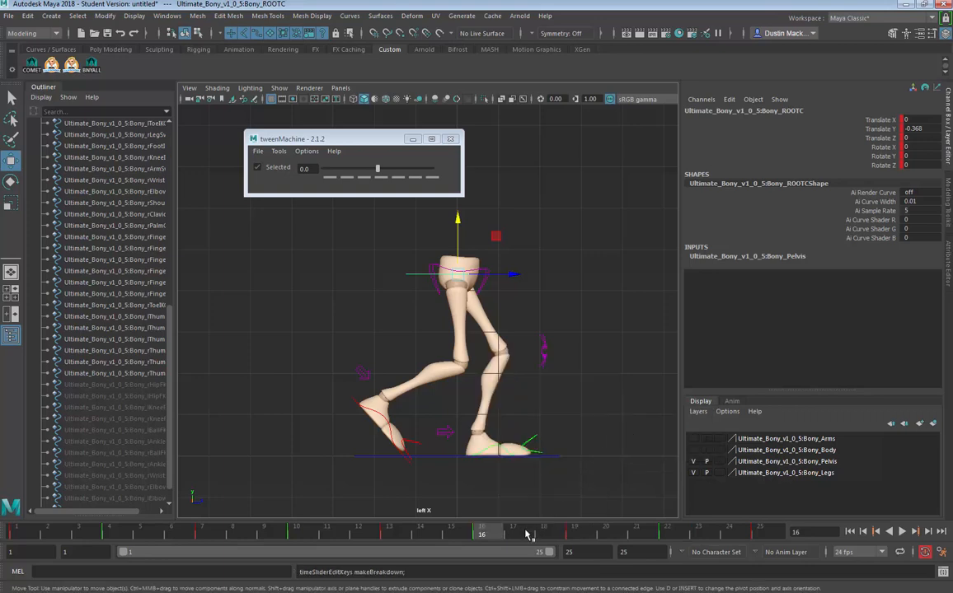
Step: Step back and forth through the keyframes from frame 10 to 25 to check the pelvis root's height in each pose
key(comma)
key(period)
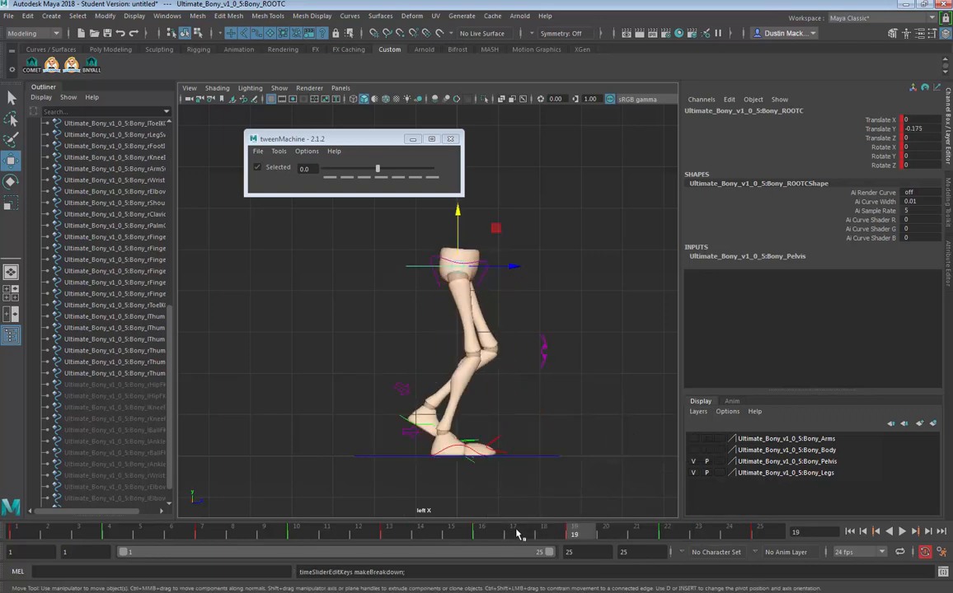
key(period)
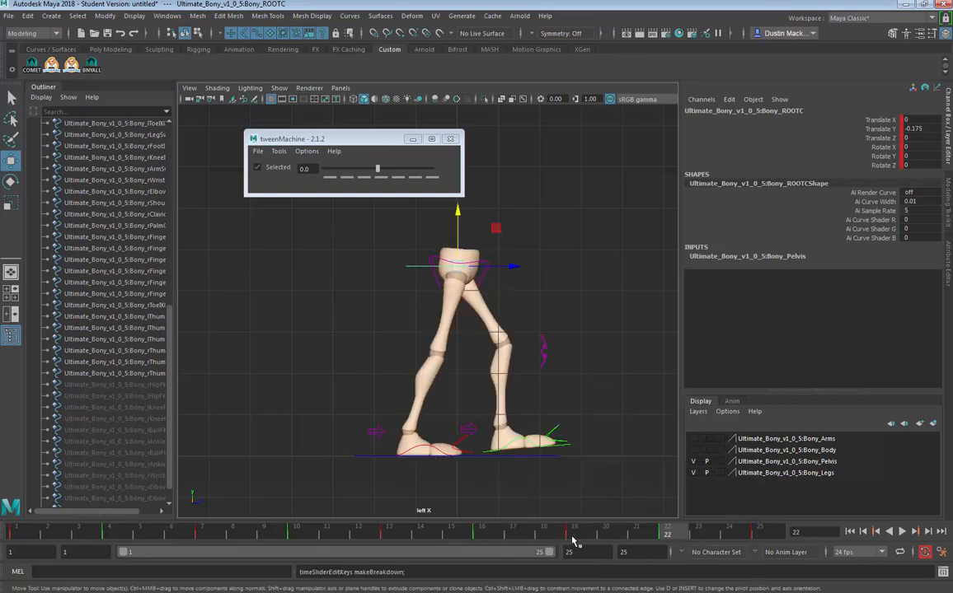
key(comma)
key(comma)
key(comma)
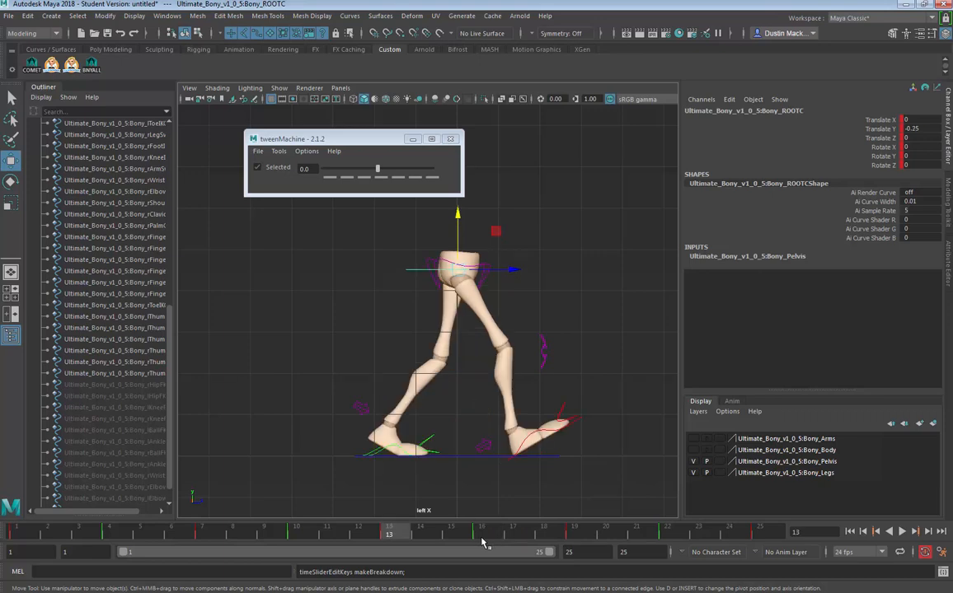
key(comma)
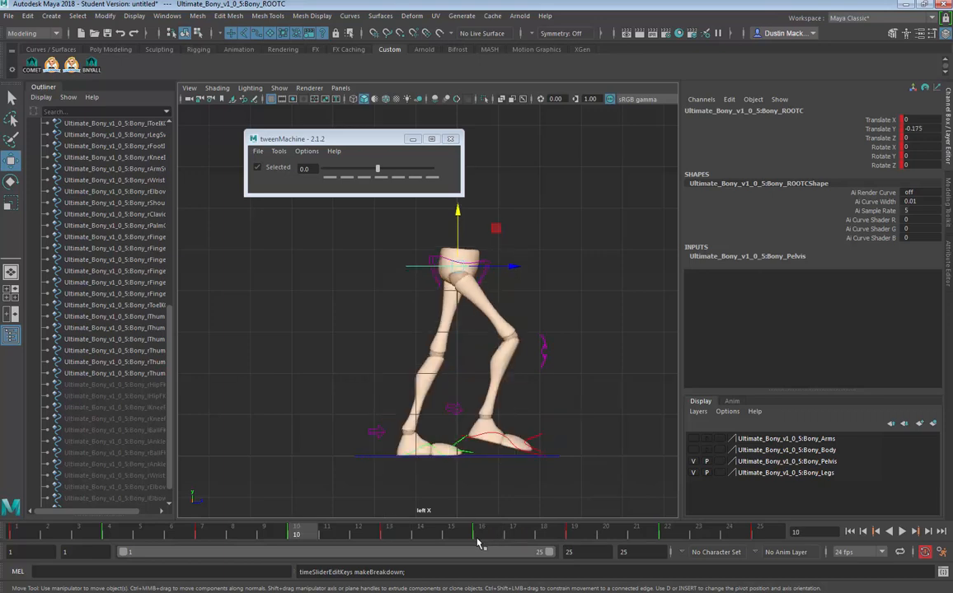
click(574, 531)
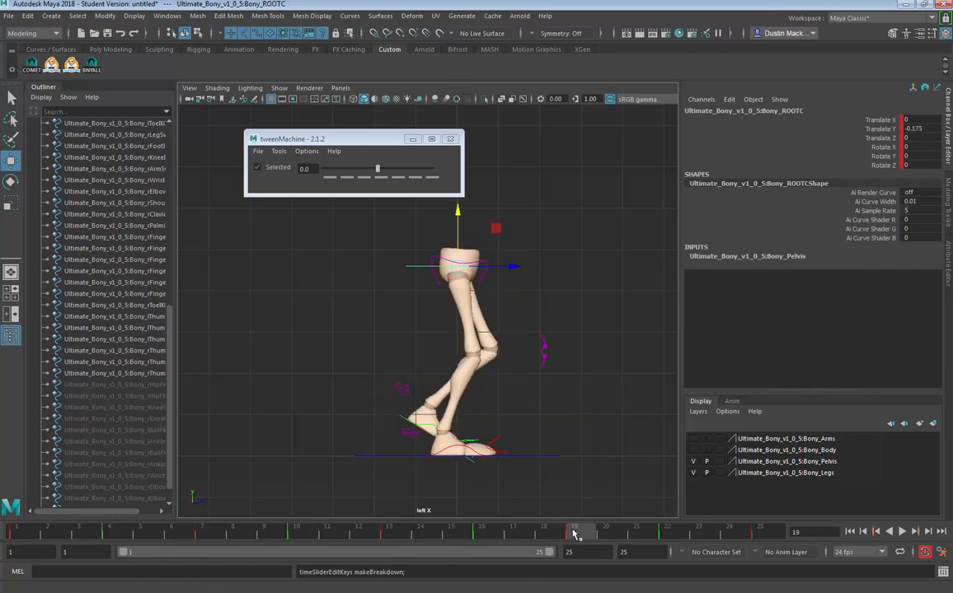
key(period)
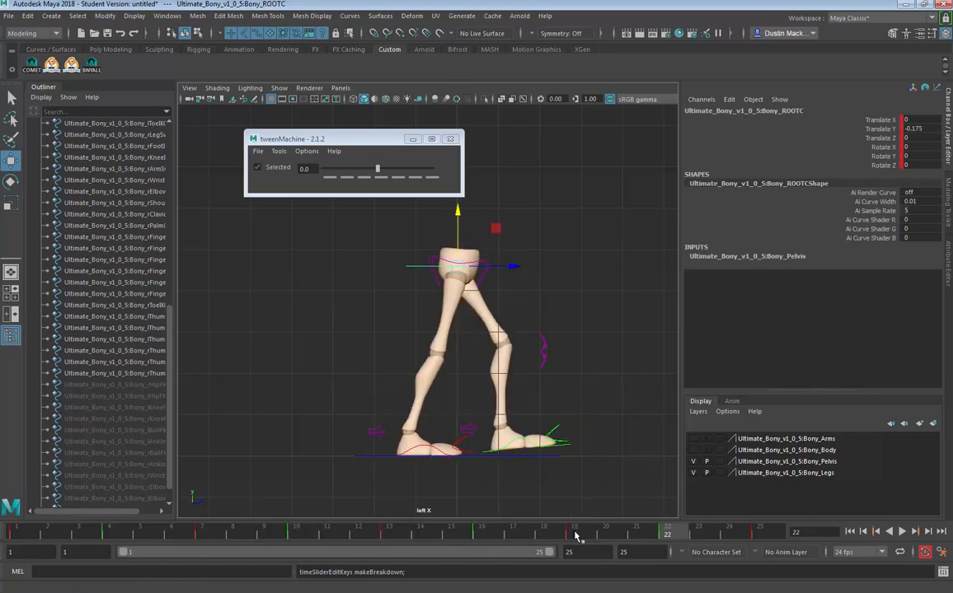
key(period)
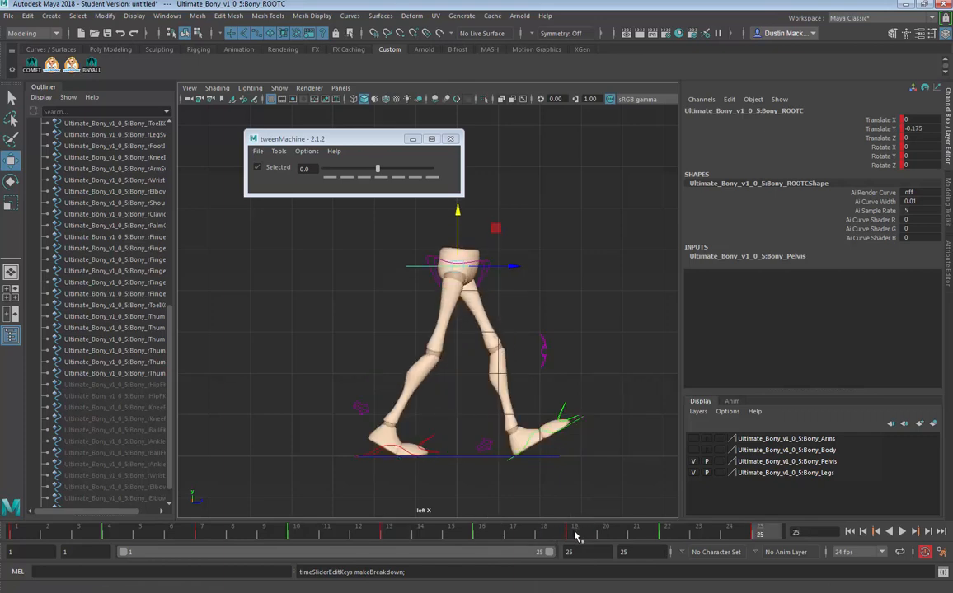
Step: Copy the pelvis root control's values from frame 10 to frame 22 and key them there
key(comma)
key(comma)
key(comma)
key(comma)
key(comma)
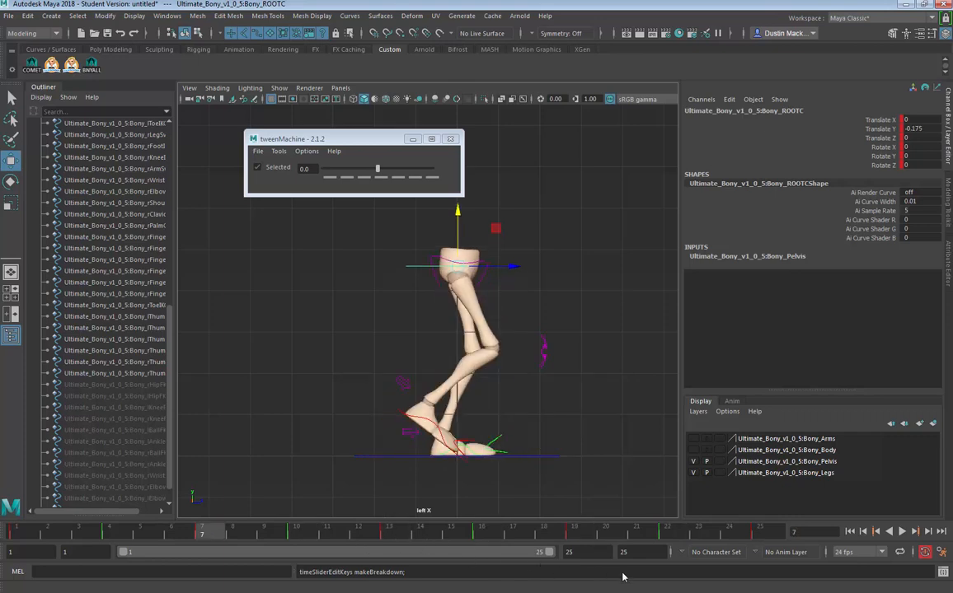
click(670, 532)
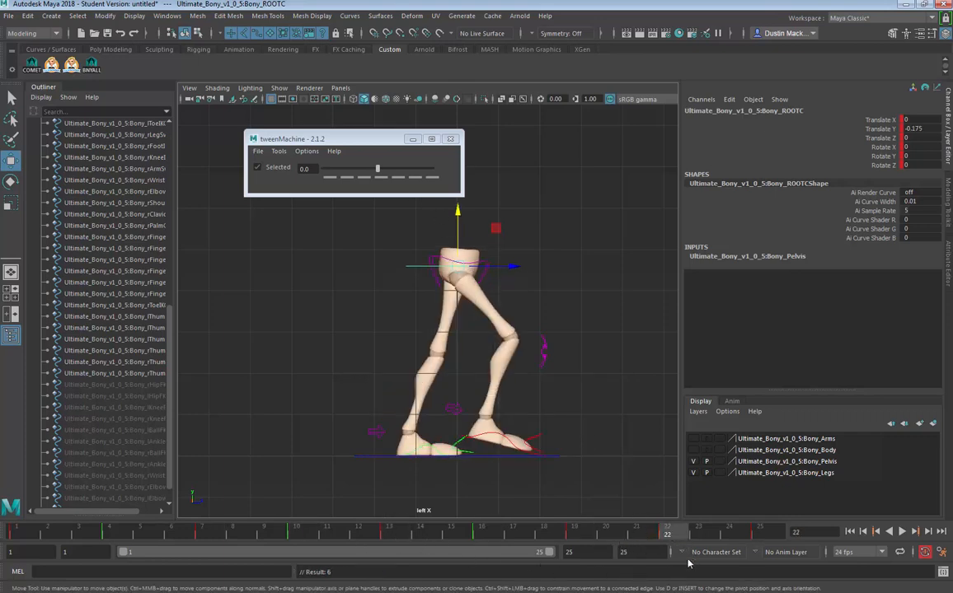
Step: Convert the pelvis root control's key at frame 22 to a breakdown
right_click(677, 532)
mouse_move(702, 422)
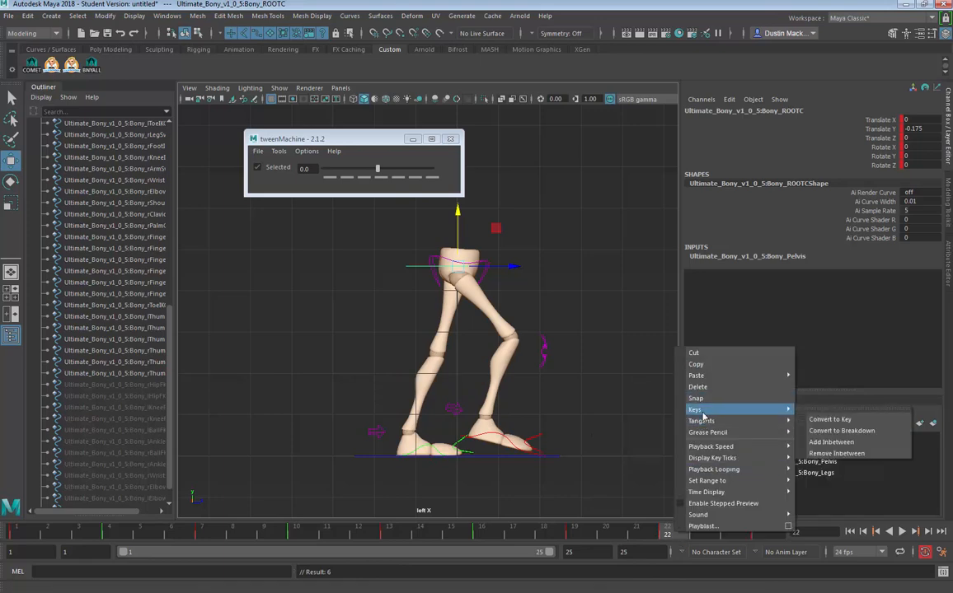
click(841, 430)
Step: Step back and forth through the keyframes from frame 13 to 22 to compare the pelvis root's height in each pose
click(584, 535)
key(comma)
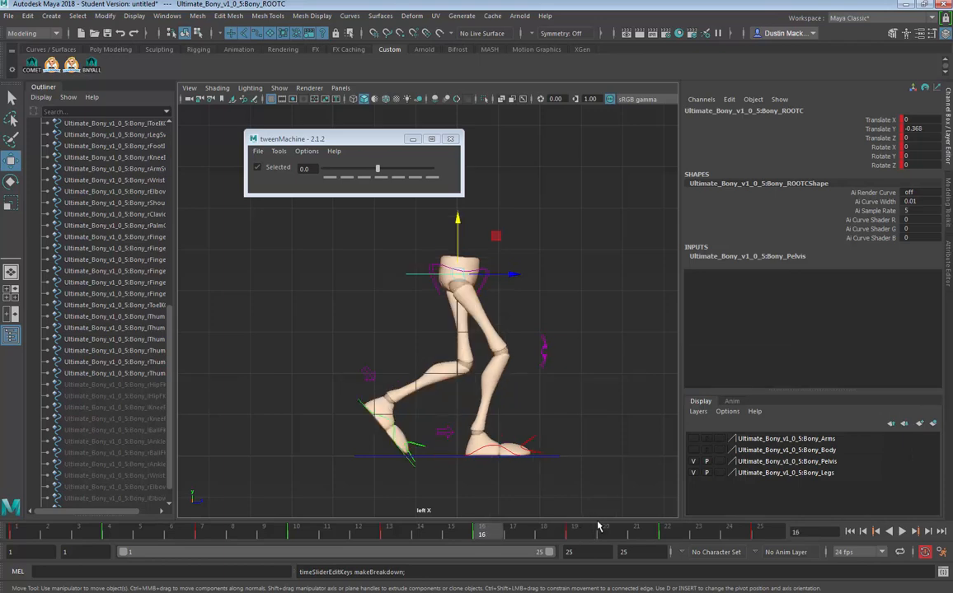
key(period)
key(comma)
key(comma)
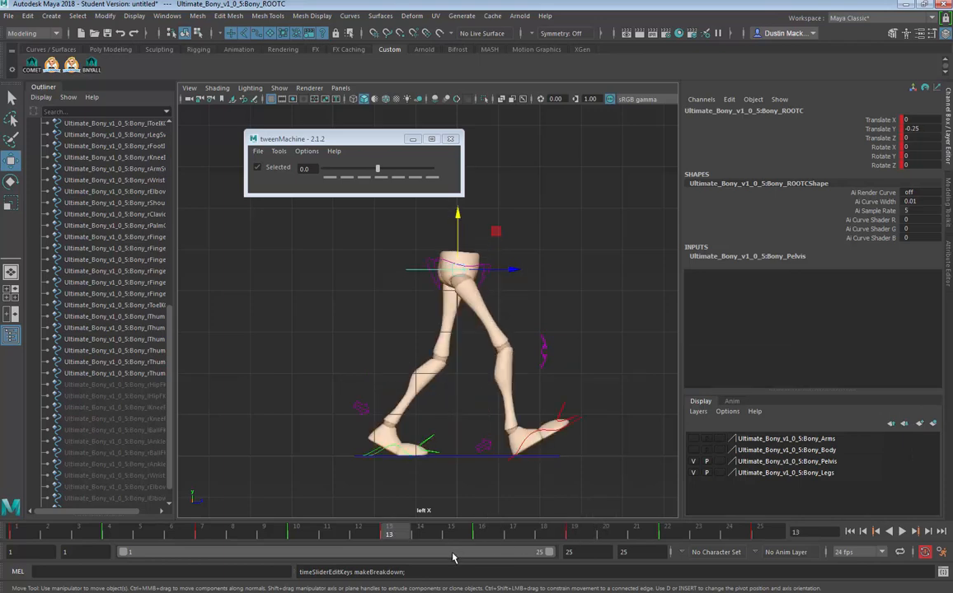
key(period)
key(period)
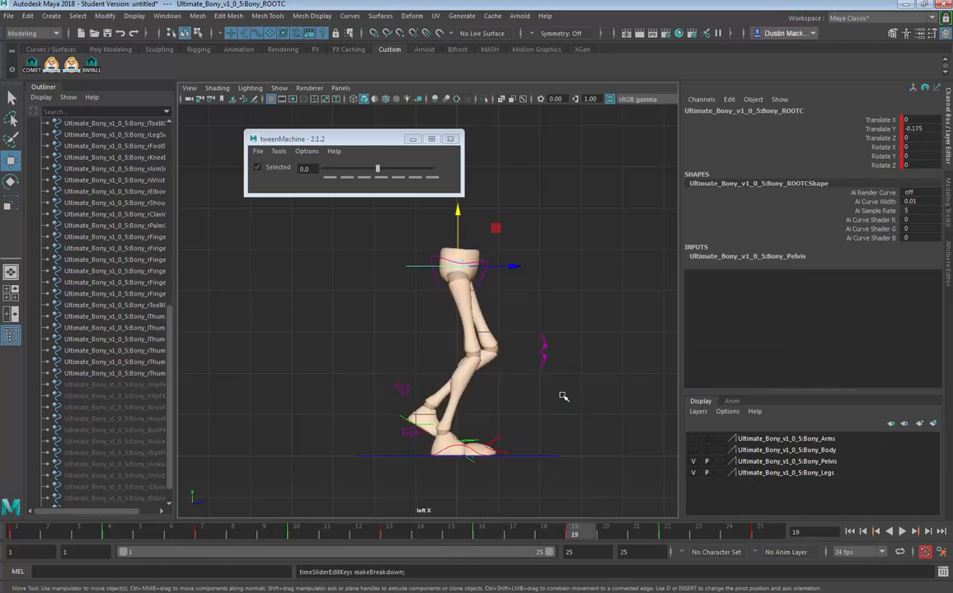
key(period)
key(comma)
key(comma)
Step: At frame 19, tween the pelvis root control halfway between its neighbouring keys with a tweenMachine value of 0.0
key(period)
click(381, 178)
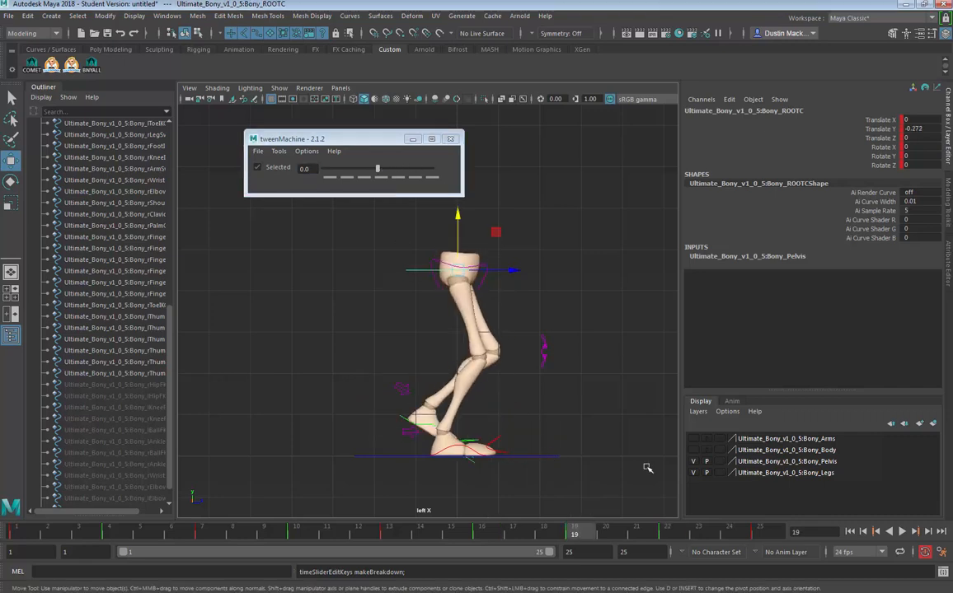
key(comma)
key(period)
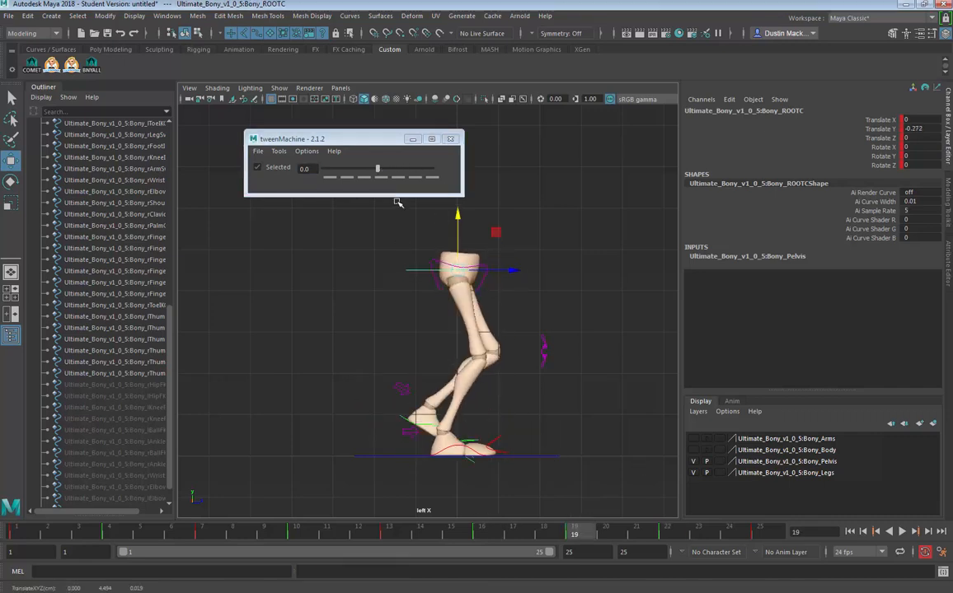
click(302, 152)
click(321, 197)
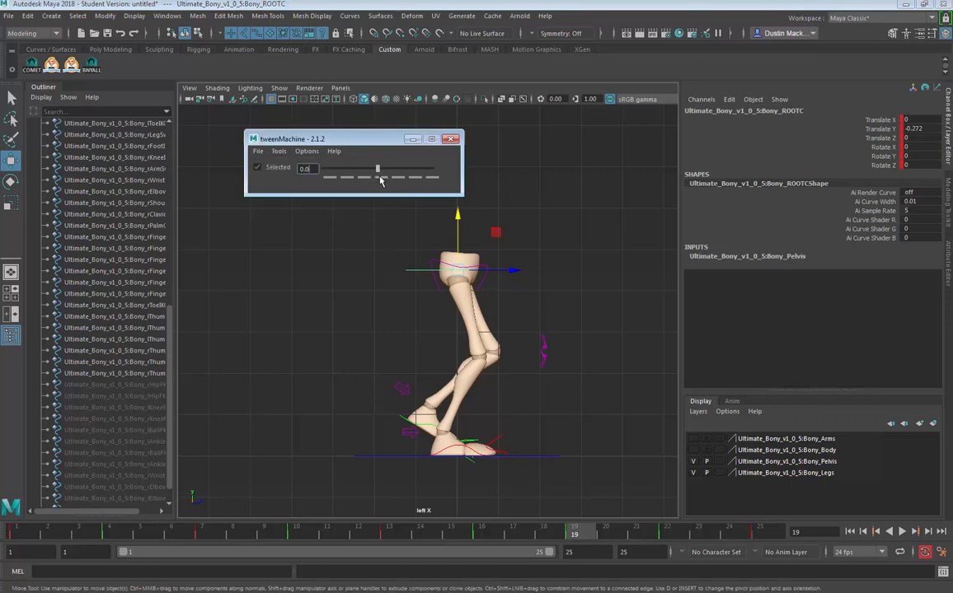
Step: Play the walk cycle from frame 1 to check the pelvis motion across the second half
key(period)
key(period)
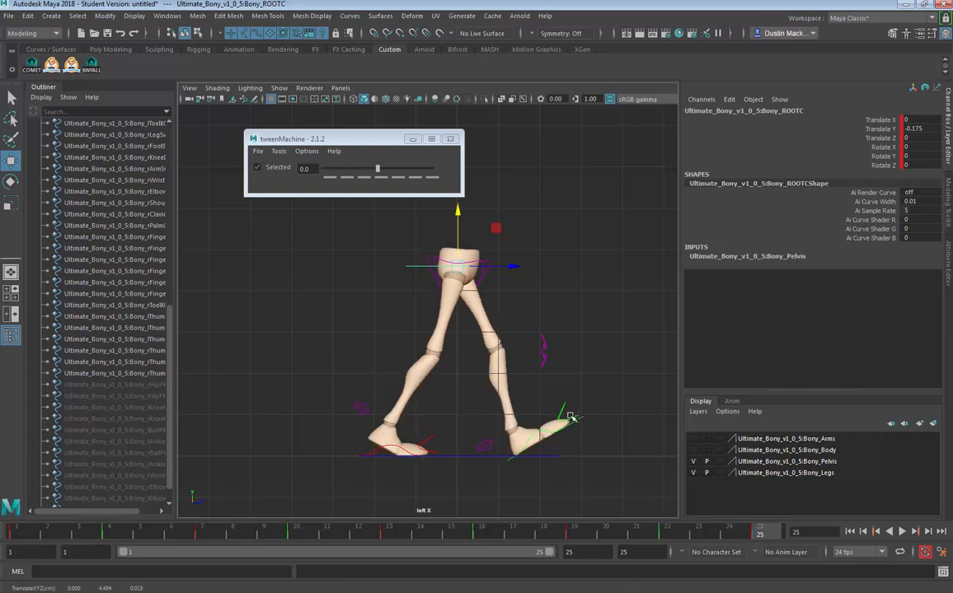
click(20, 531)
key(alt+v)
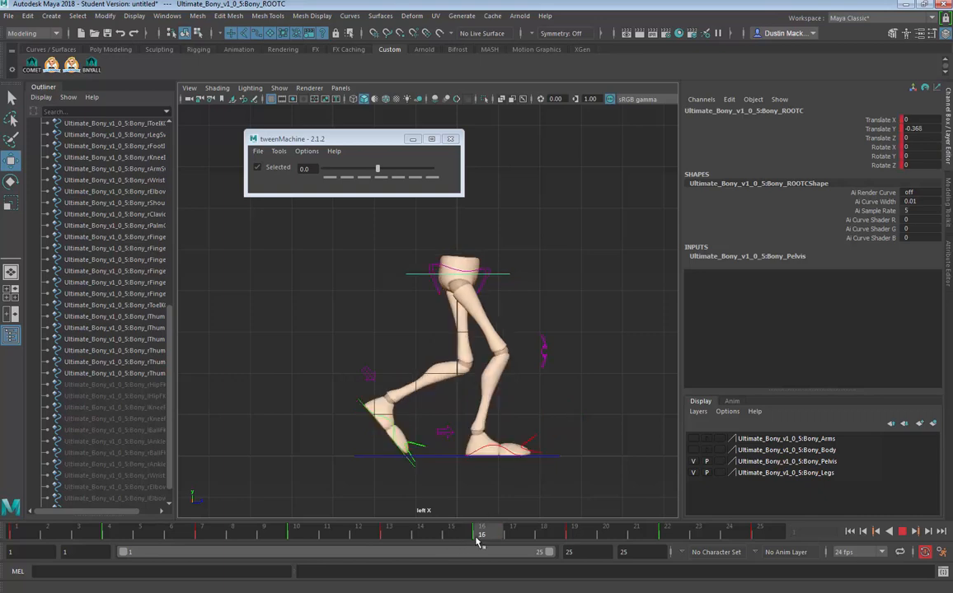
key(alt+v)
Step: Copy the pelvis root control's values from frame 13 to frames 25 and 1 and key them there
click(759, 529)
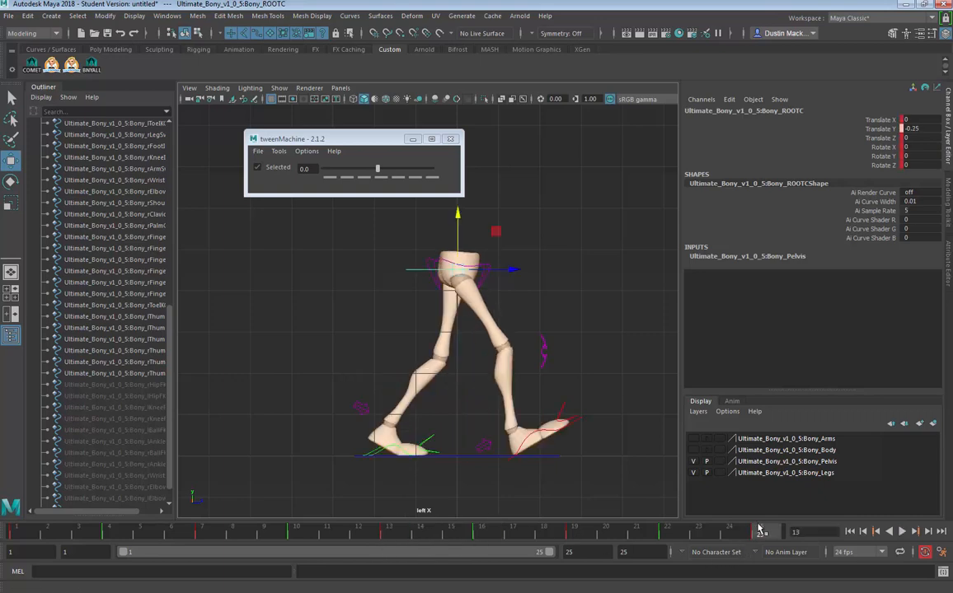
click(18, 529)
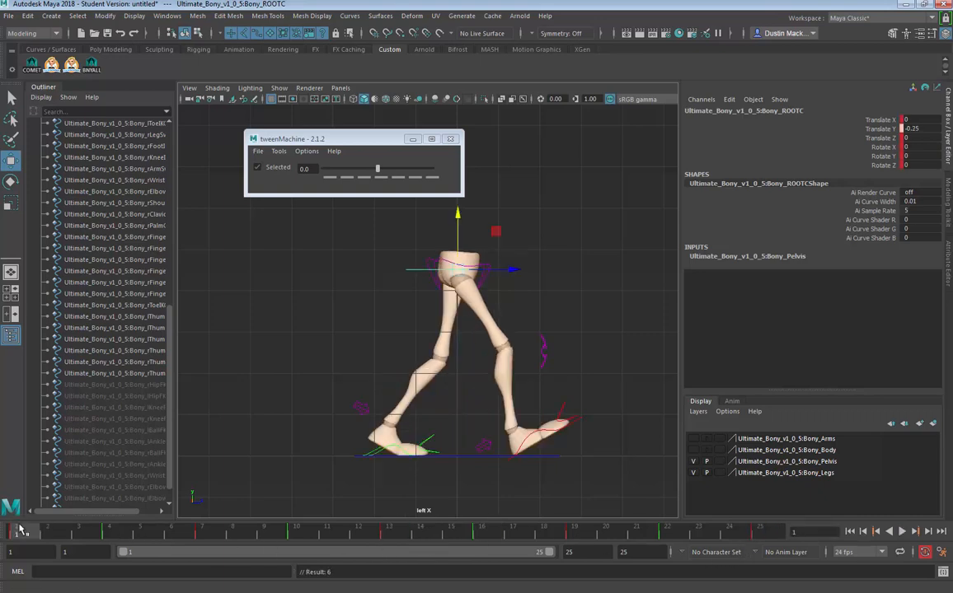
Step: At frame 7, tween the pelvis root control halfway between its neighbouring keys with a tweenMachine value of 0.0
key(alt+v)
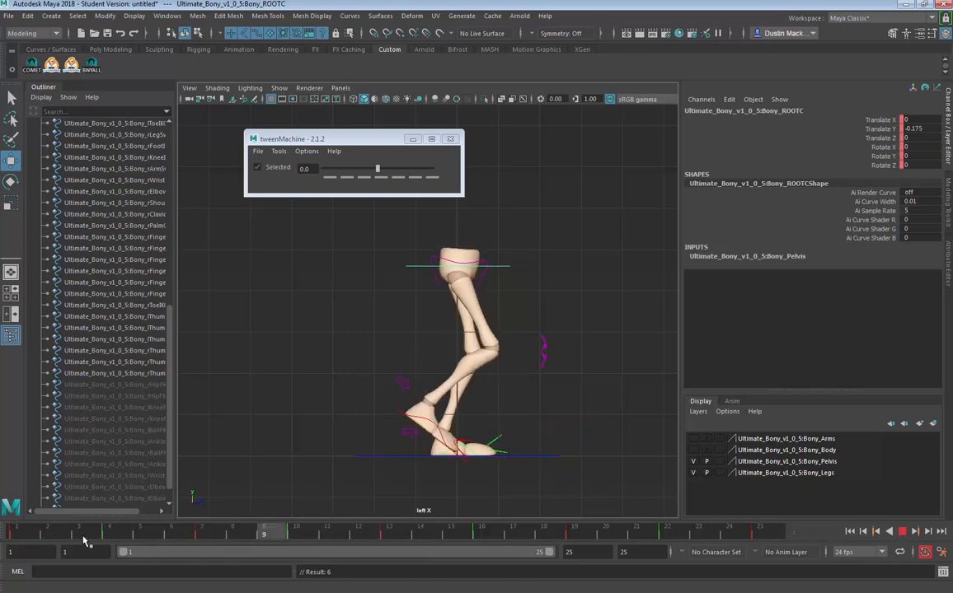
drag(205, 539, 207, 539)
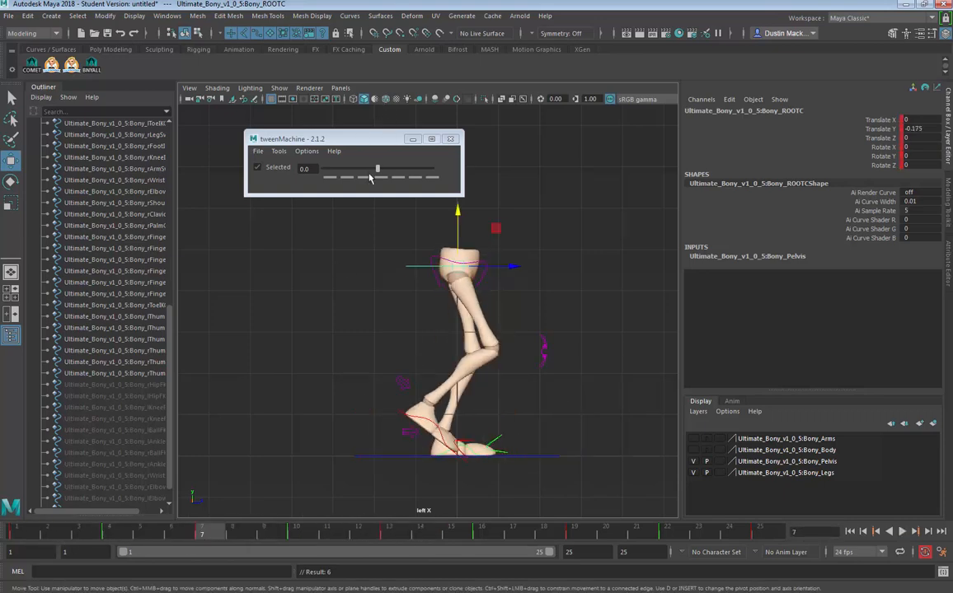
click(380, 179)
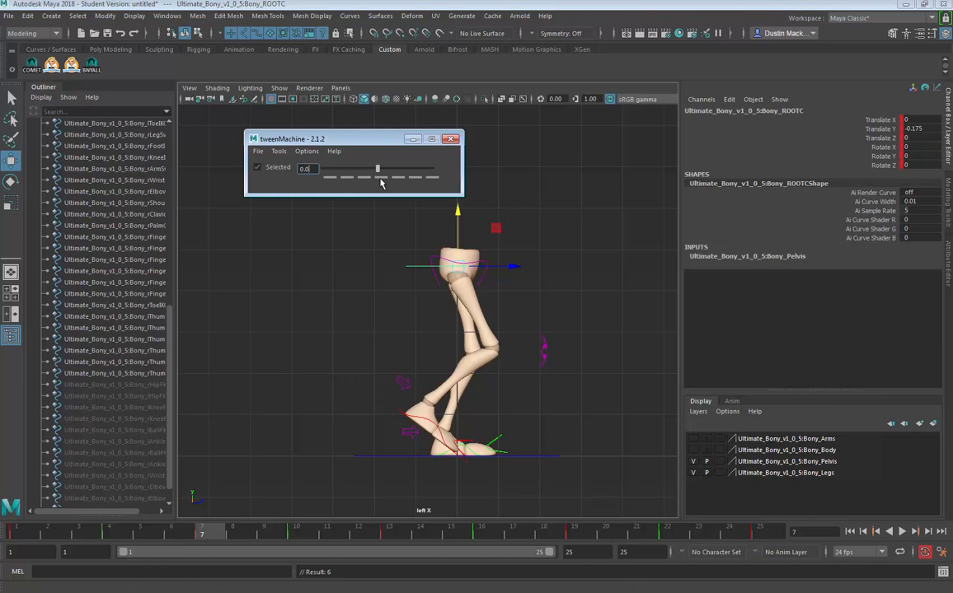
Step: Play the walk cycle in the side view to review the pelvis's up-and-down motion and the foot contacts
key(alt+v)
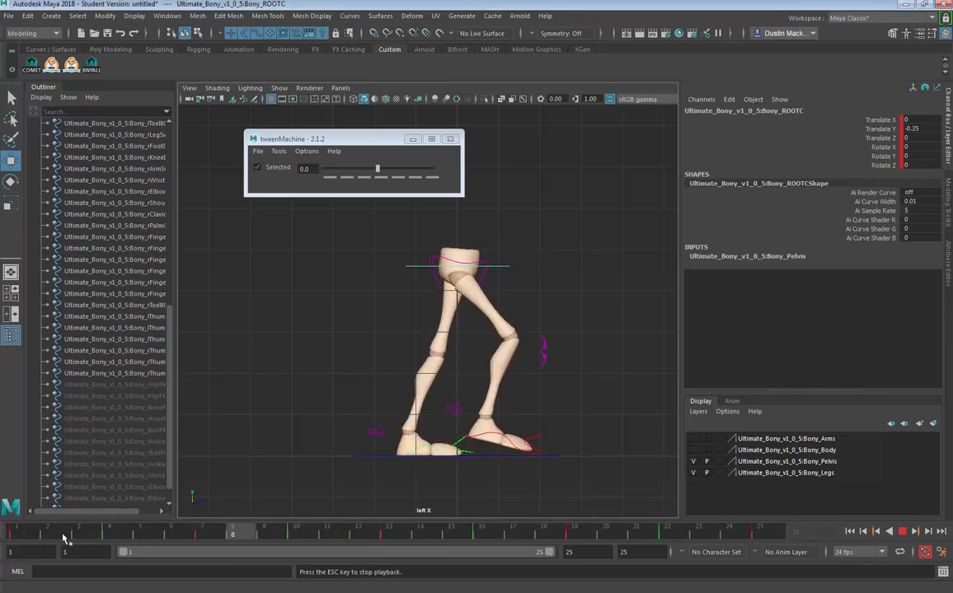
key(Escape)
click(33, 534)
key(alt+v)
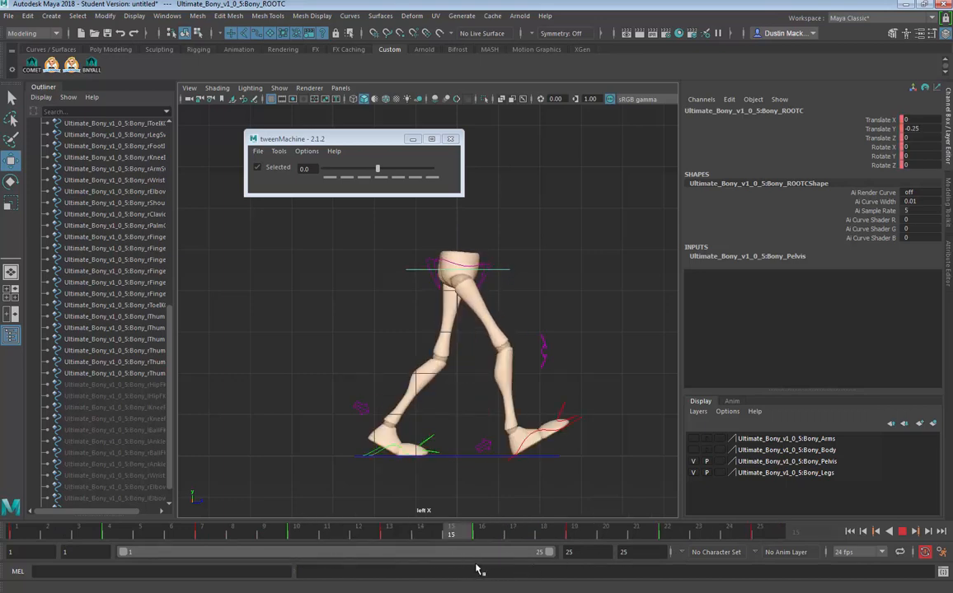
key(alt+v)
Step: Try rotating the right toe control at frame 13
key(comma)
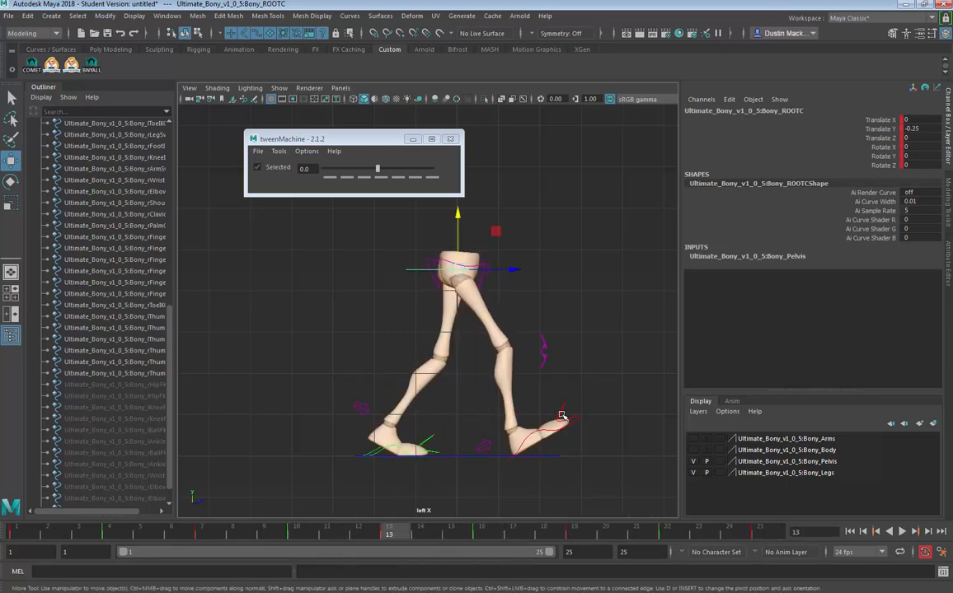
click(563, 416)
key(e)
drag(606, 391, 603, 387)
key(ctrl+z)
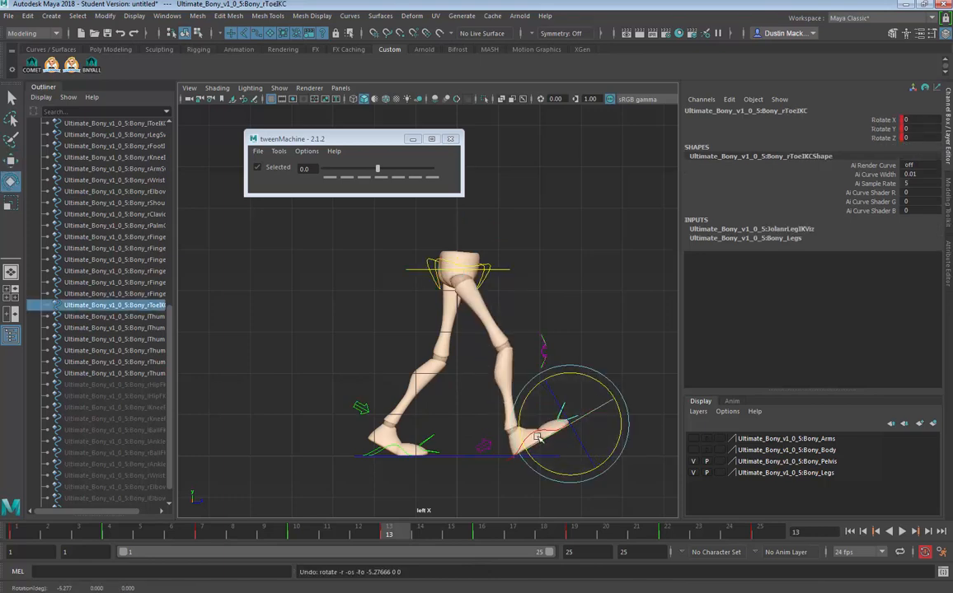
Step: Bend the right foot's toes upward at frame 13 with the right foot control's Toe Up Dn attribute
key(q)
click(537, 437)
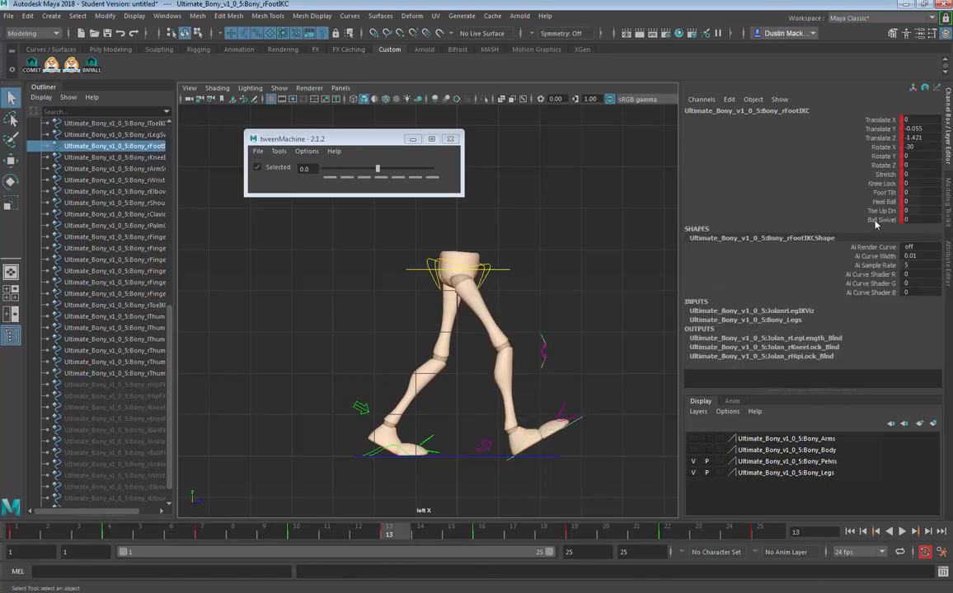
click(890, 211)
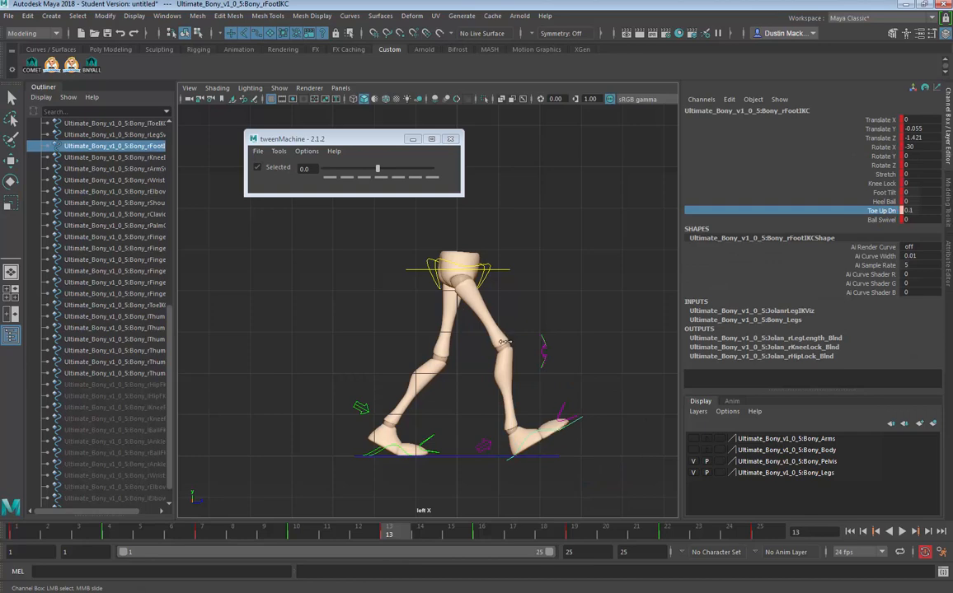
middle_drag(504, 342, 509, 344)
Step: Bend the left foot's toes upward at frame 25 with the left foot control's Toe Up Dn attribute
key(period)
key(period)
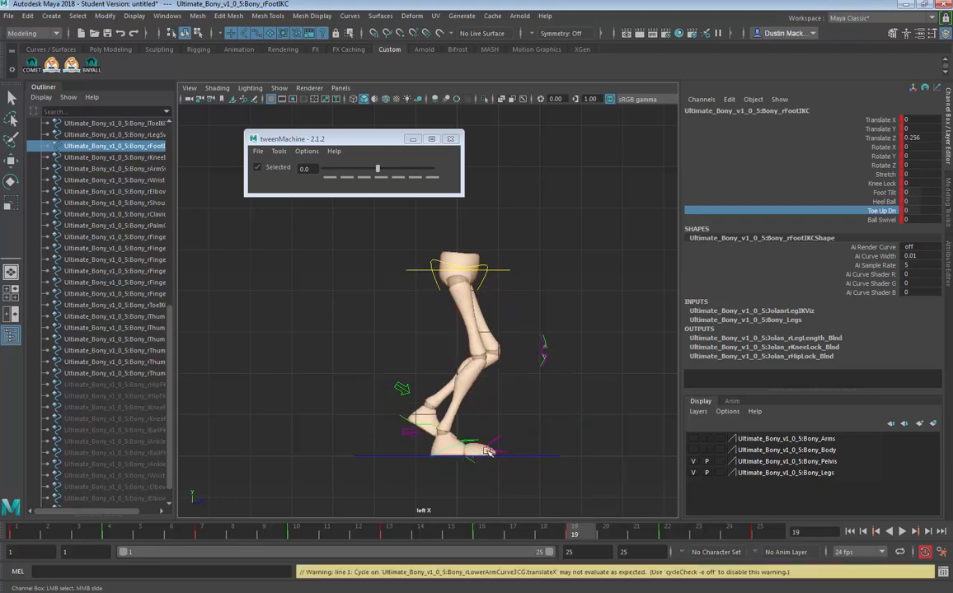
key(period)
click(555, 430)
key(period)
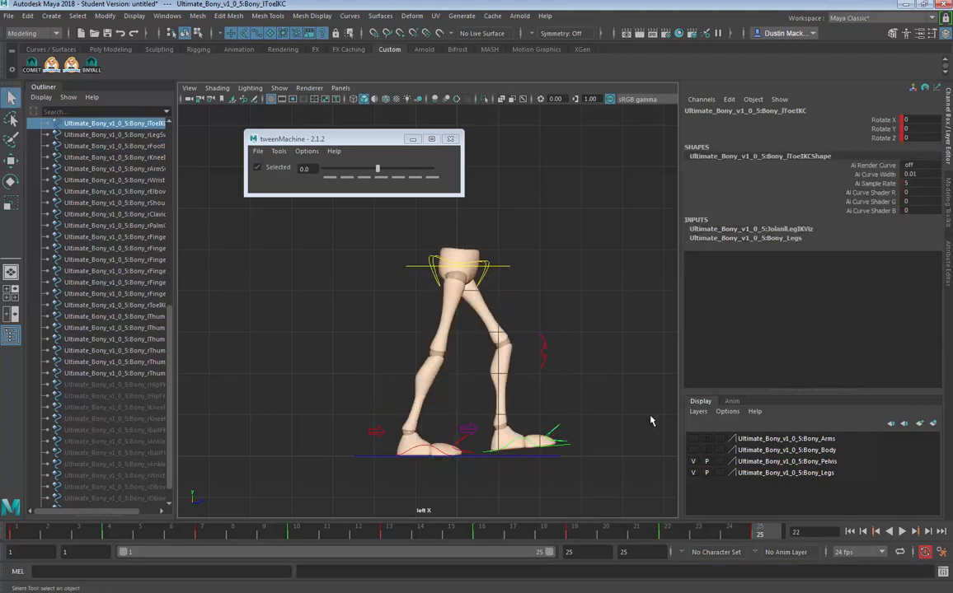
click(577, 421)
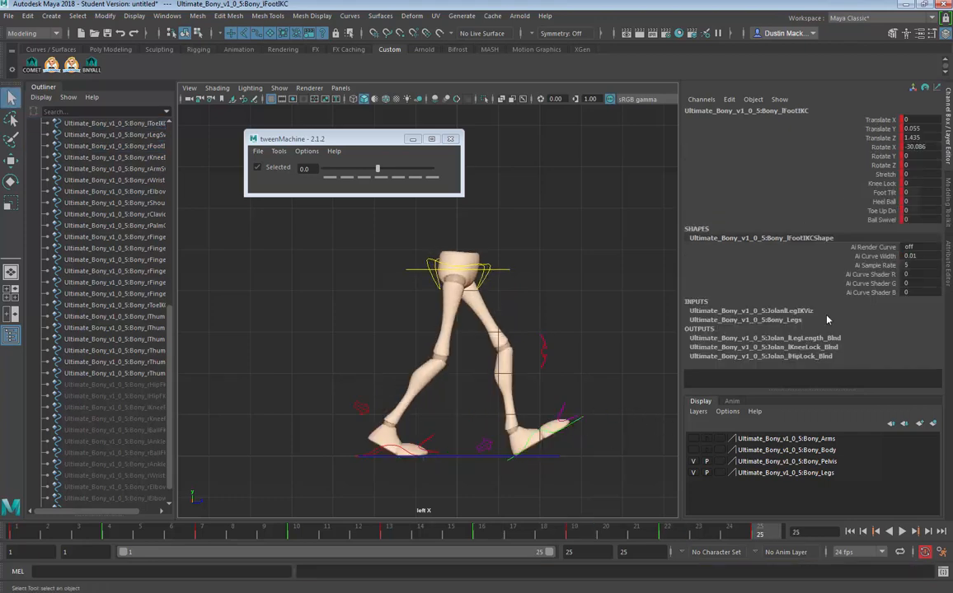
click(889, 211)
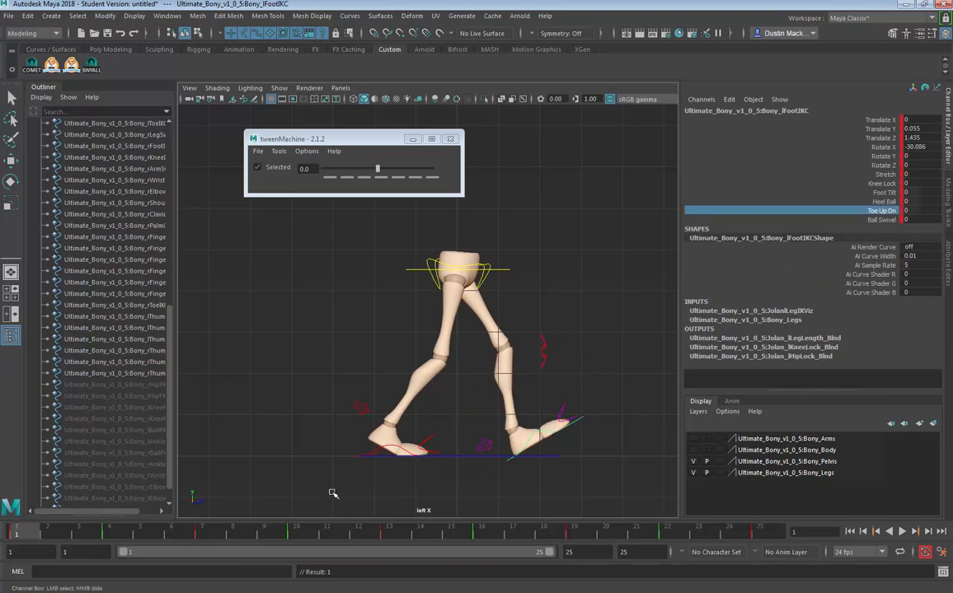
Step: Play the walk cycle from frame 1 to check the raised toes at heel contact
click(20, 532)
key(alt+v)
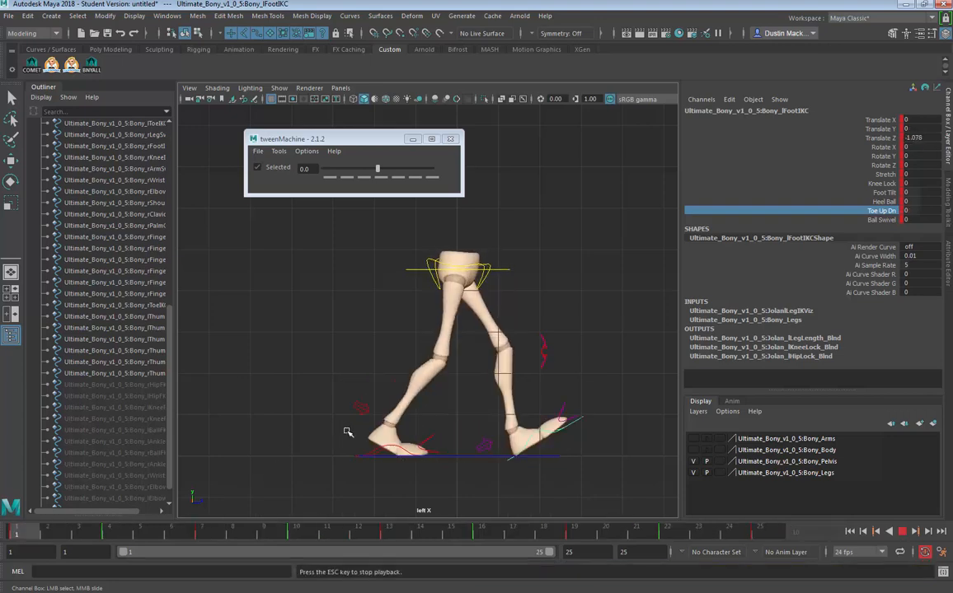
key(Escape)
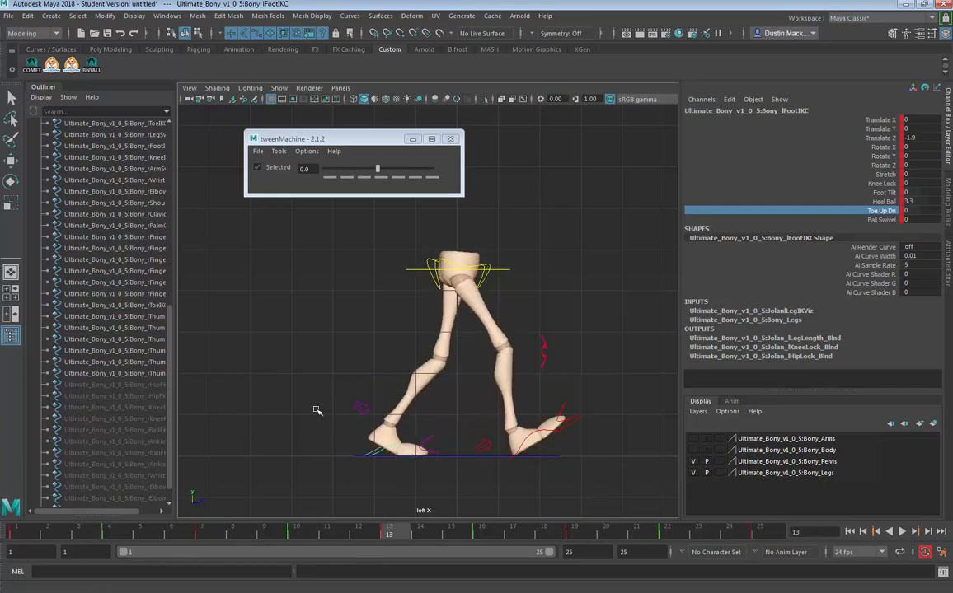
Step: Switch to the front view, frame the legs and play the walk cycle to check the hips
key(space)
drag(316, 409, 324, 441)
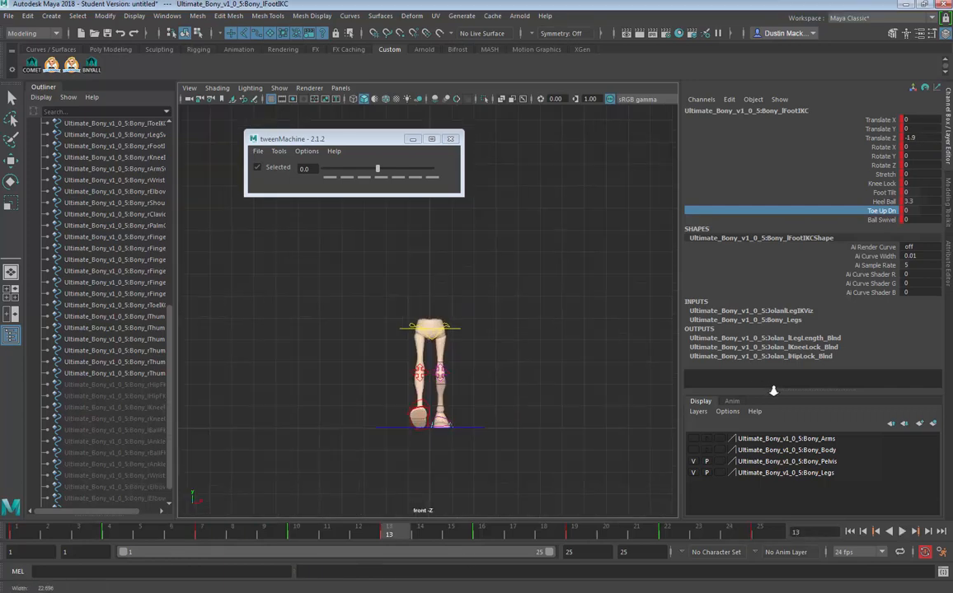
alt+right_drag(773, 391, 816, 389)
alt+middle_drag(476, 293, 530, 75)
alt+right_drag(527, 288, 423, 308)
alt+middle_drag(423, 308, 408, 346)
alt+right_drag(542, 351, 589, 356)
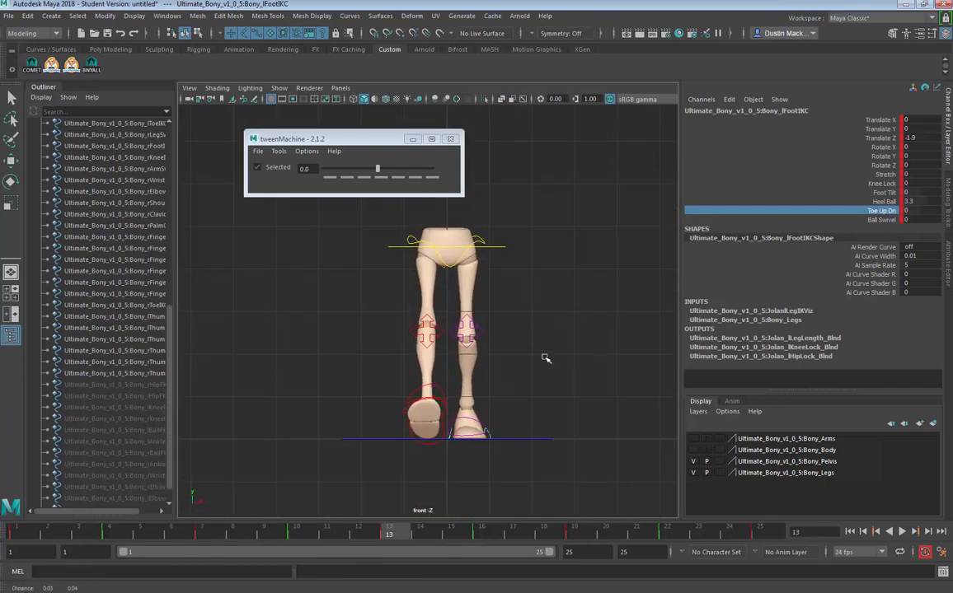
key(alt+v)
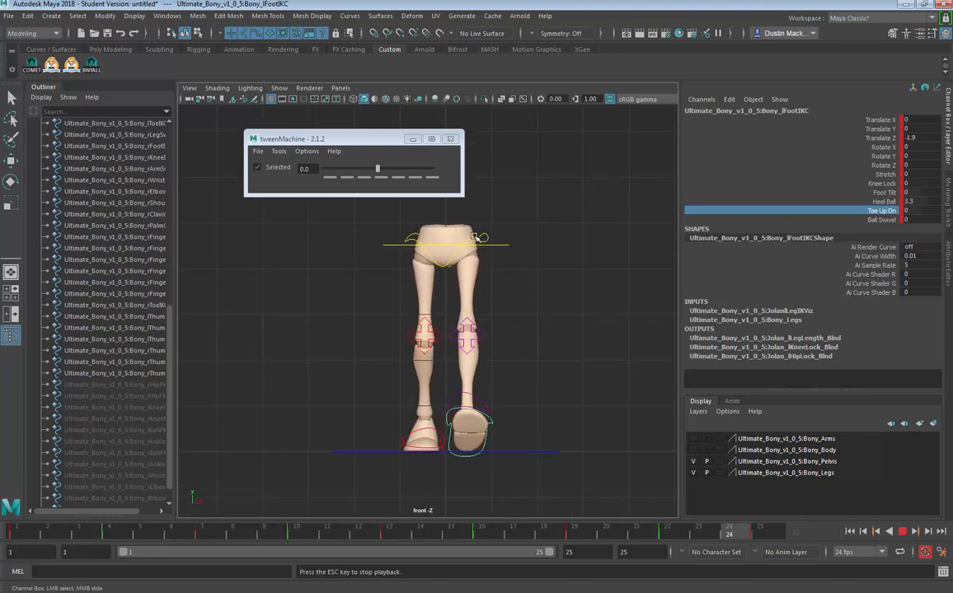
key(Escape)
Step: Try rotating the main hip control about -3.4 degrees in Z at frame 5
click(500, 235)
key(e)
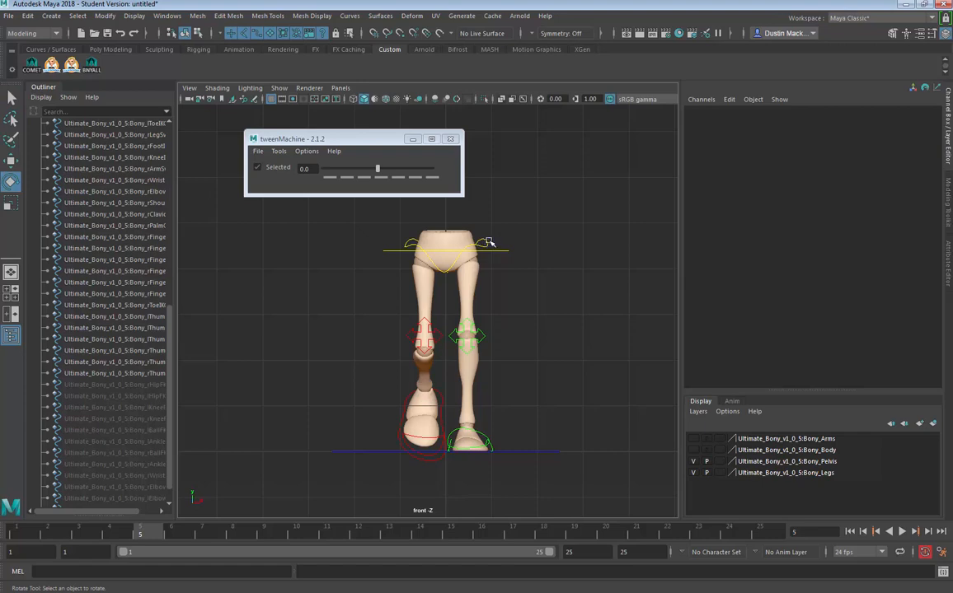
click(490, 243)
drag(485, 234, 497, 228)
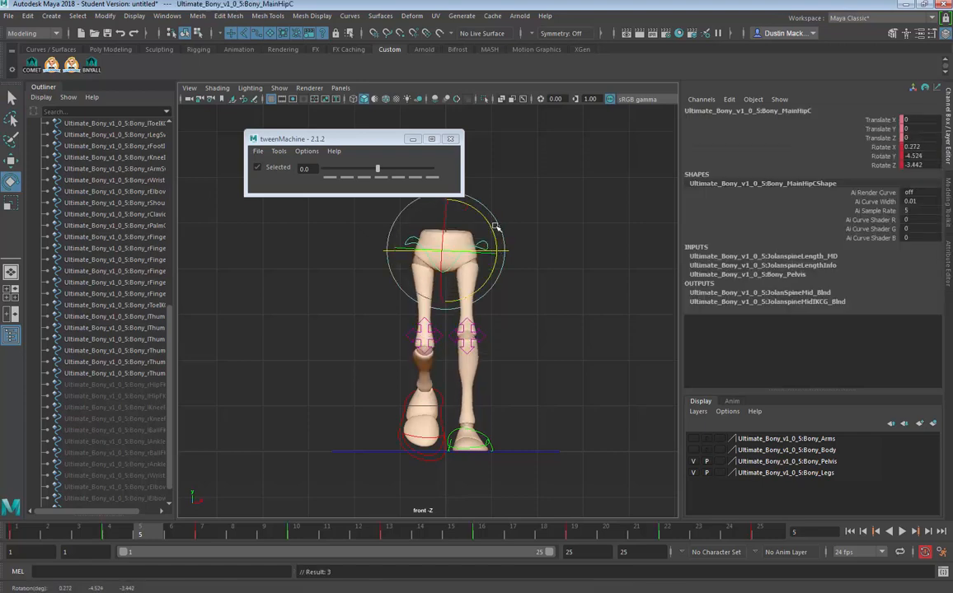
key(ctrl+z)
Step: Maximize the perspective view with the Outliner collapsed, and widen the viewport by narrowing the channel box
click(340, 89)
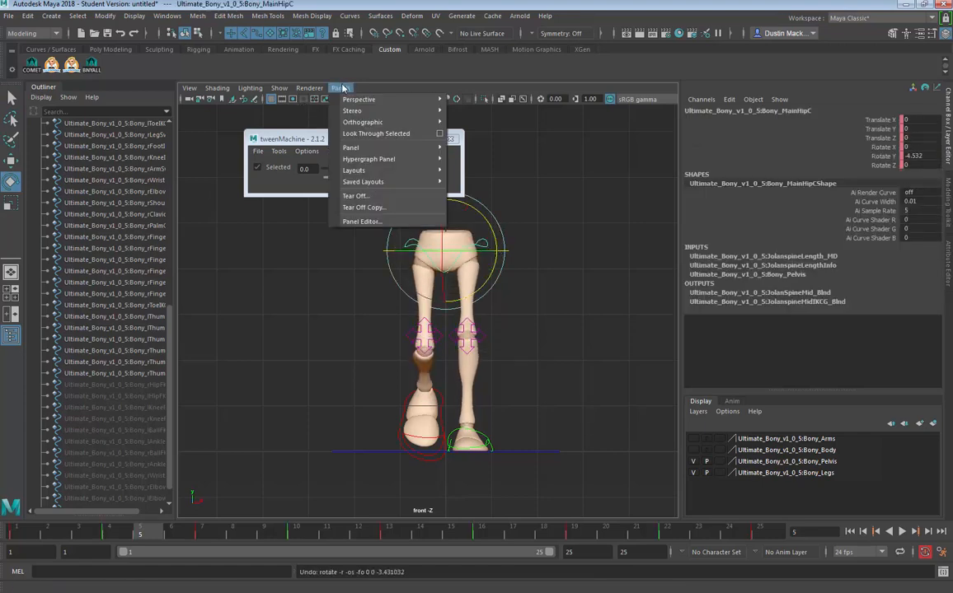
click(344, 89)
key(space)
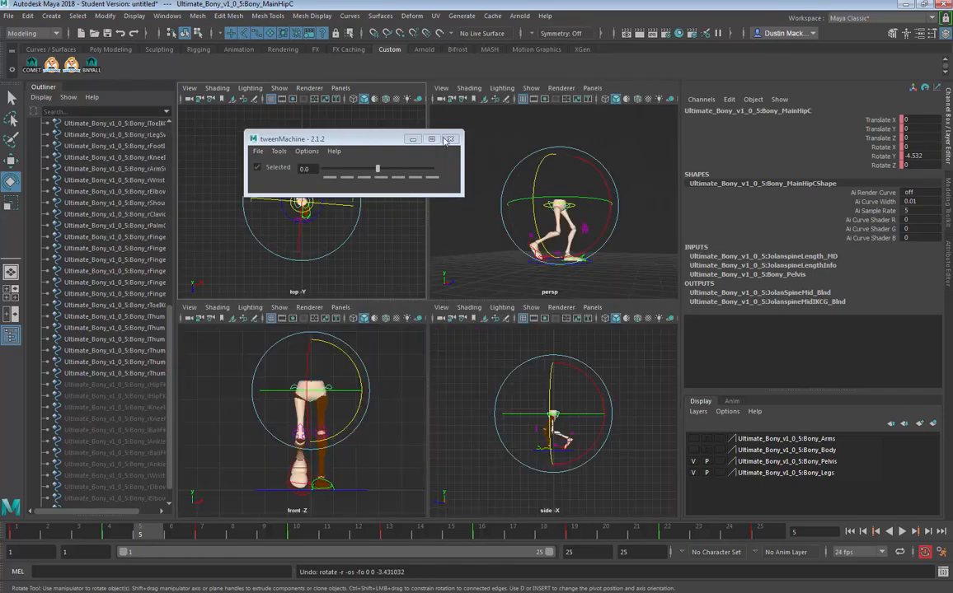
key(space)
key(space)
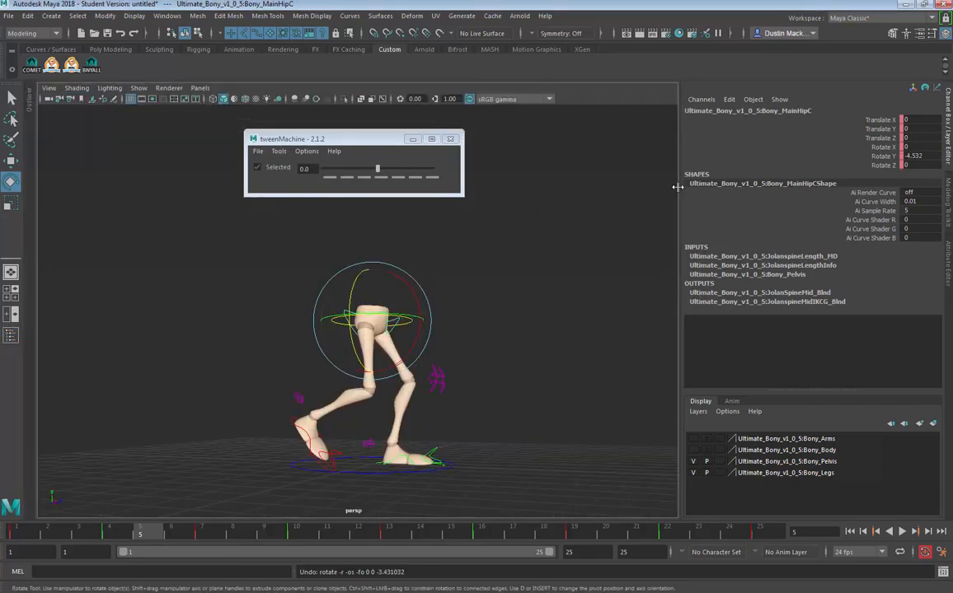
drag(676, 187, 778, 187)
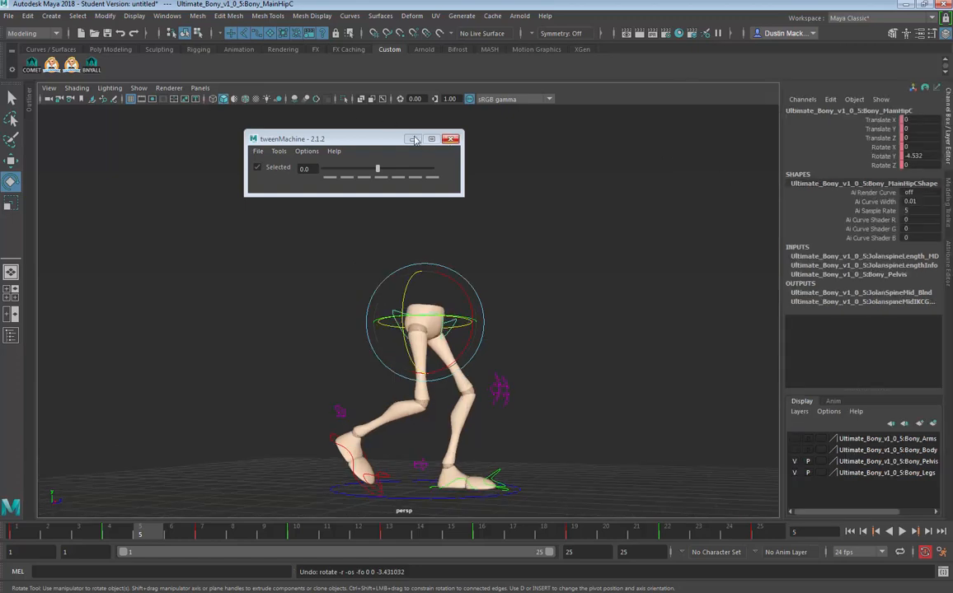
Step: Switch the viewport to the left side view and frame the legs
click(307, 150)
click(303, 132)
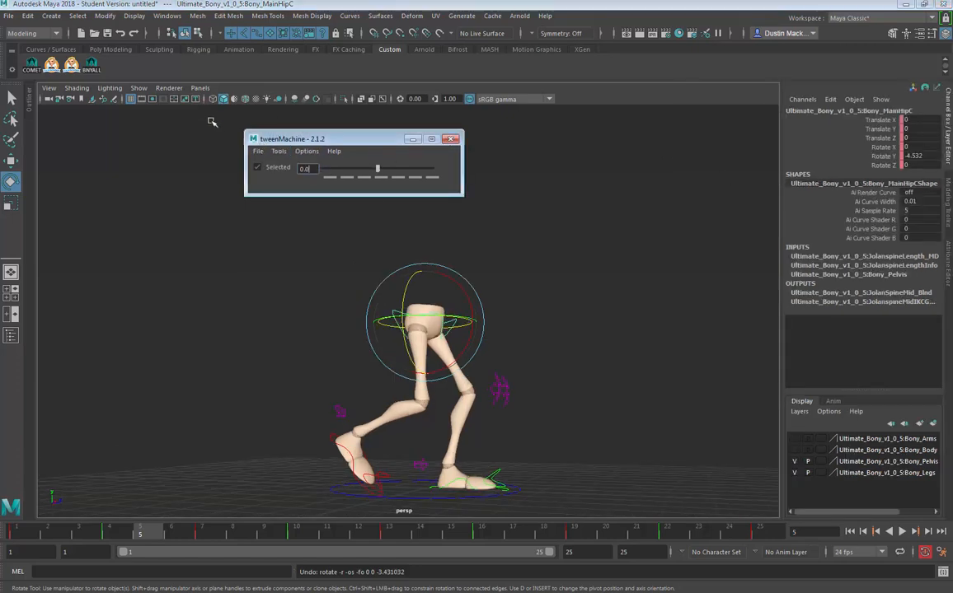
click(187, 247)
key(space)
click(255, 245)
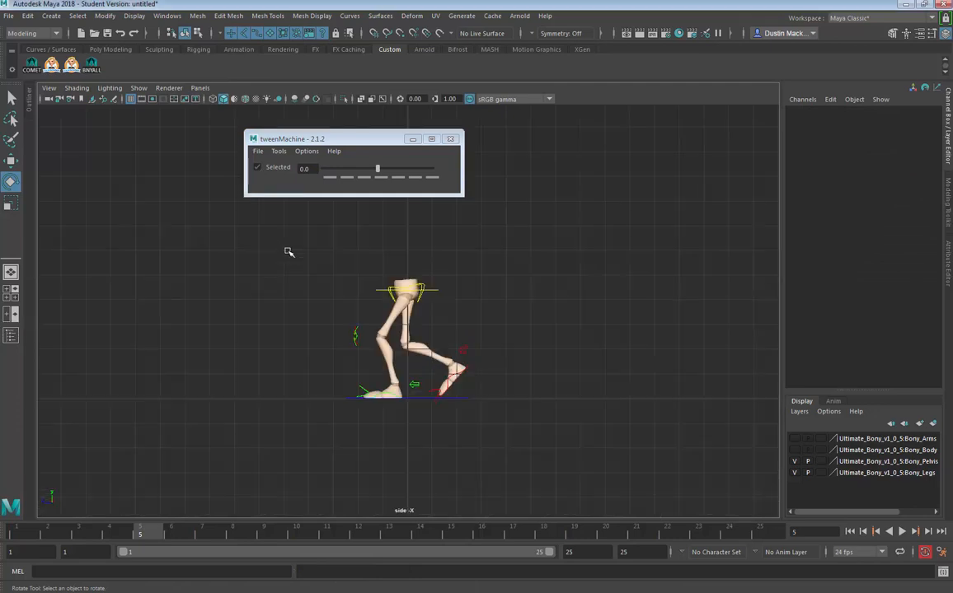
alt+right_drag(580, 280, 651, 284)
key(space)
drag(500, 294, 437, 280)
alt+middle_drag(557, 298, 337, 253)
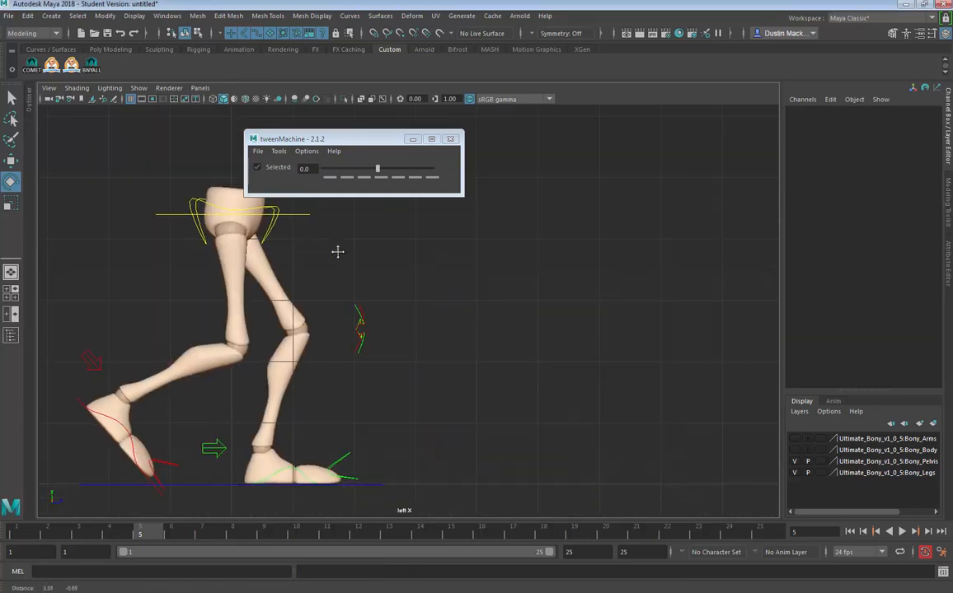
Step: Split the viewport into two side-by-side panes, with the left view beside the front view
click(200, 88)
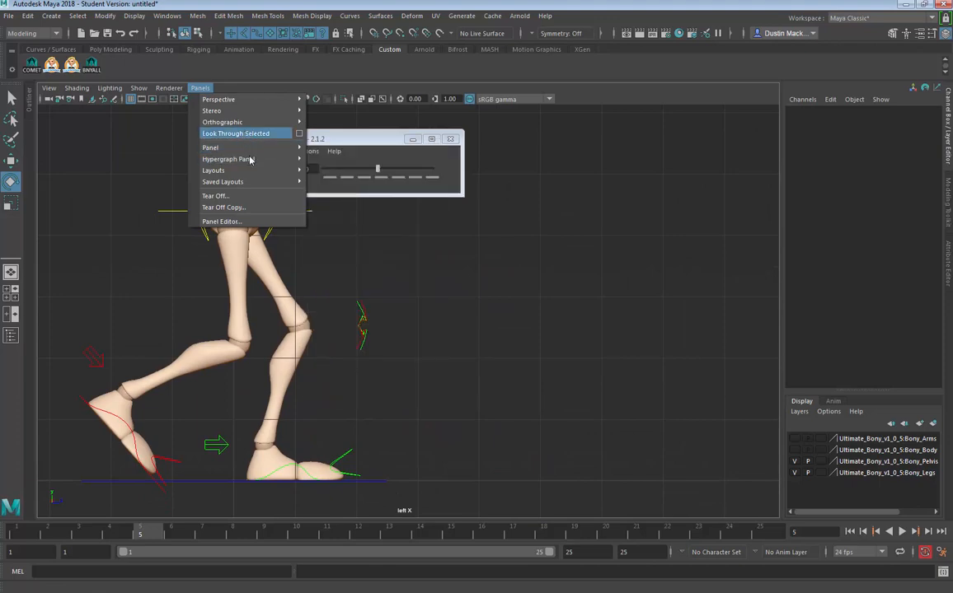
mouse_move(266, 125)
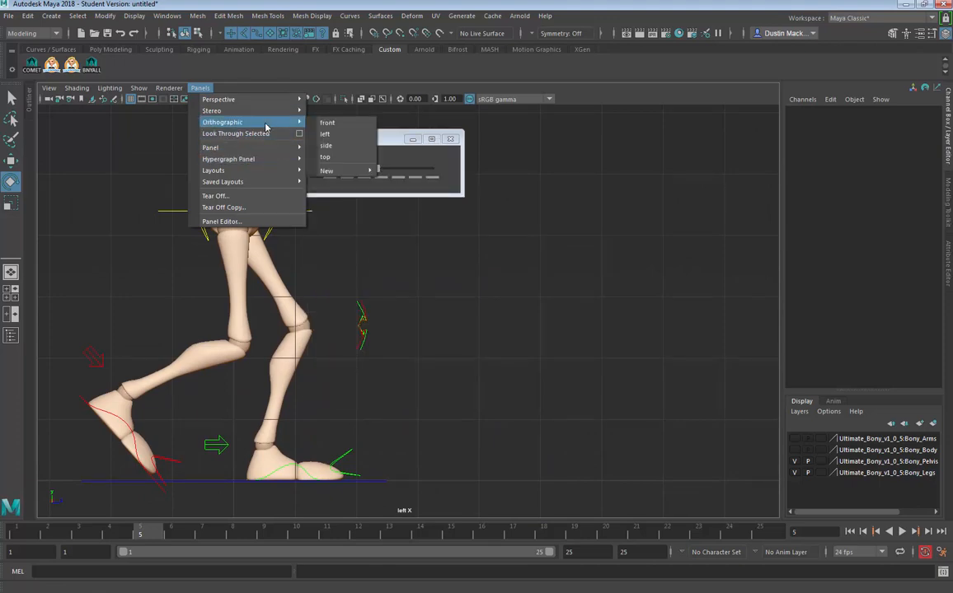
mouse_move(276, 171)
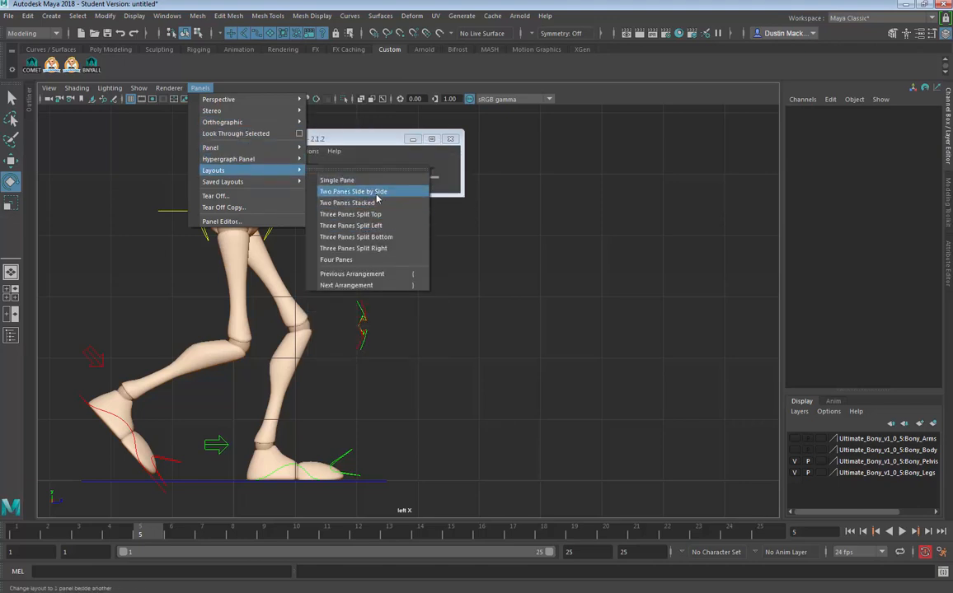
click(334, 192)
click(573, 87)
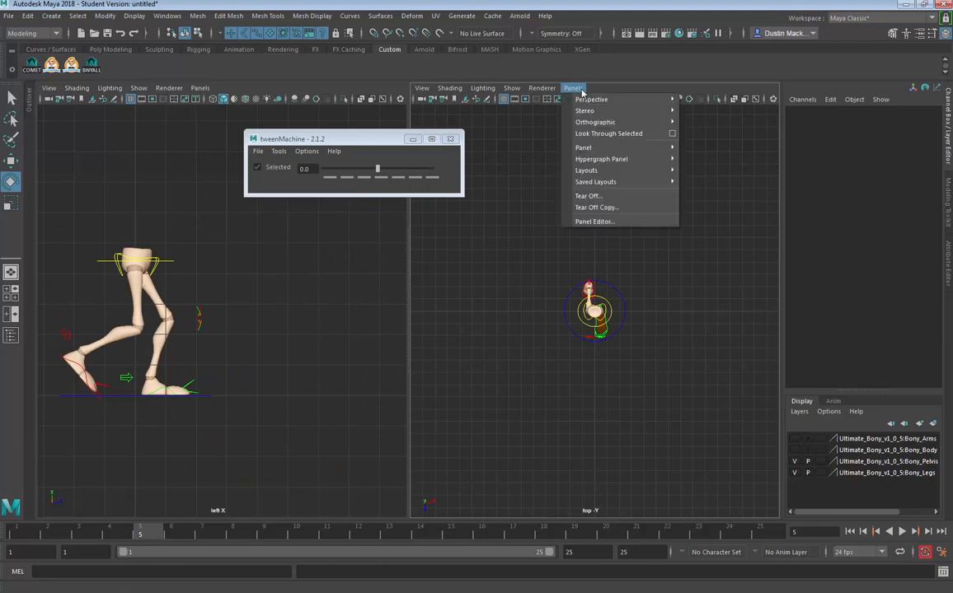
mouse_move(610, 128)
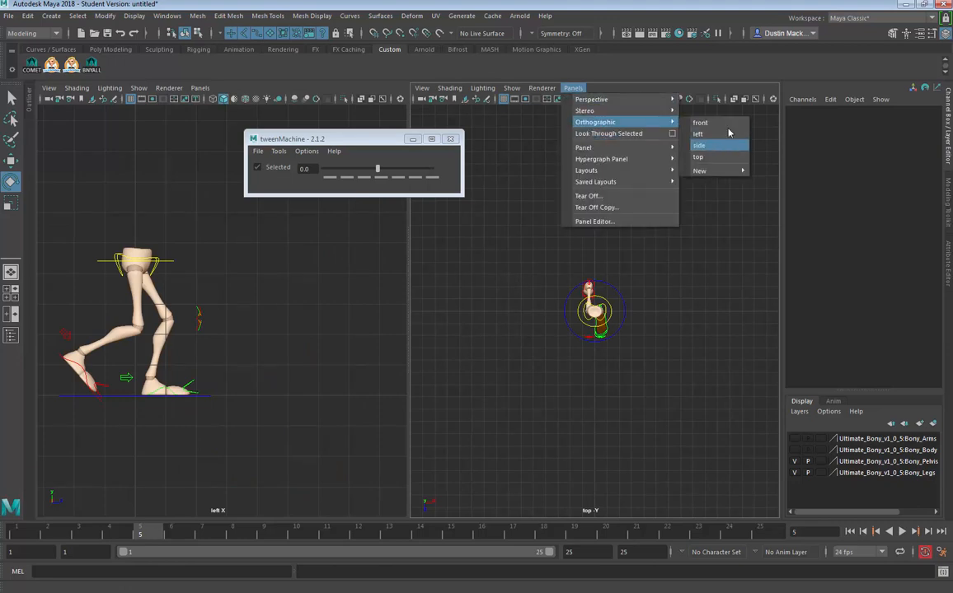
click(701, 122)
scroll(730, 323, up, 6)
scroll(660, 267, down, 5)
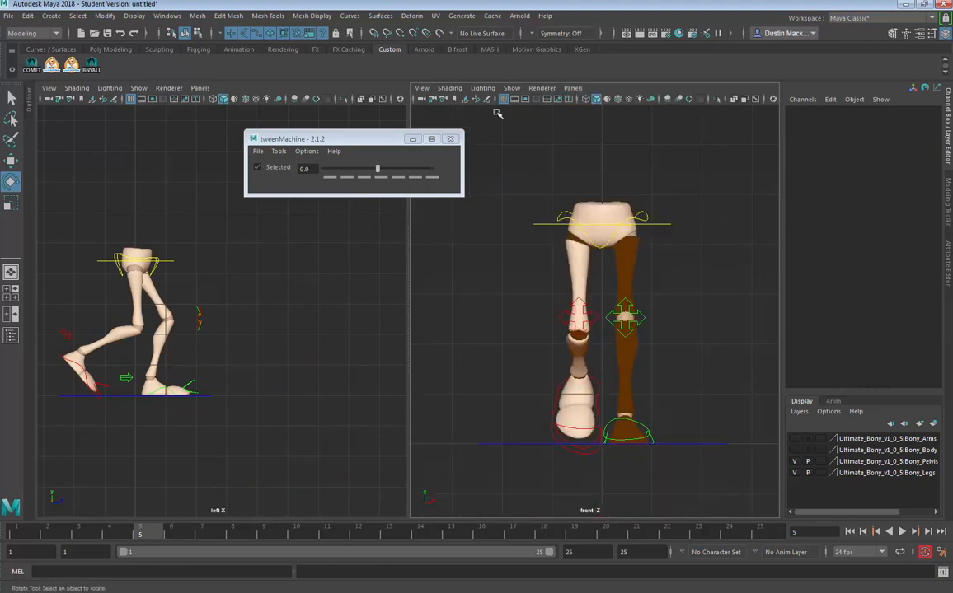
Step: Change the front view's lighting so both legs are lit evenly, and frame the legs at matching size in both panes
click(482, 88)
click(481, 167)
alt+right_drag(523, 253, 590, 280)
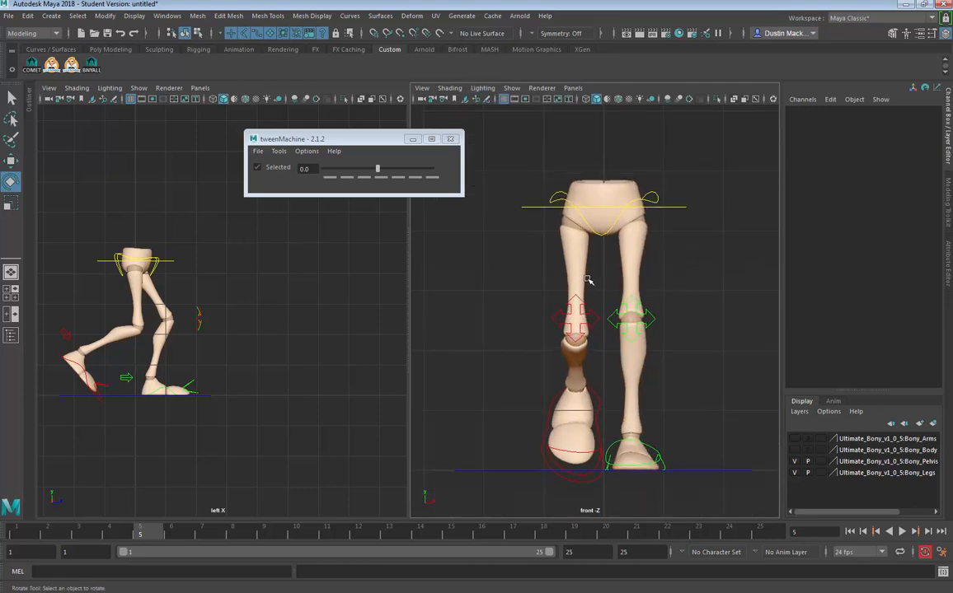
alt+middle_drag(563, 281, 515, 279)
alt+middle_drag(237, 301, 340, 328)
alt+right_drag(291, 328, 356, 301)
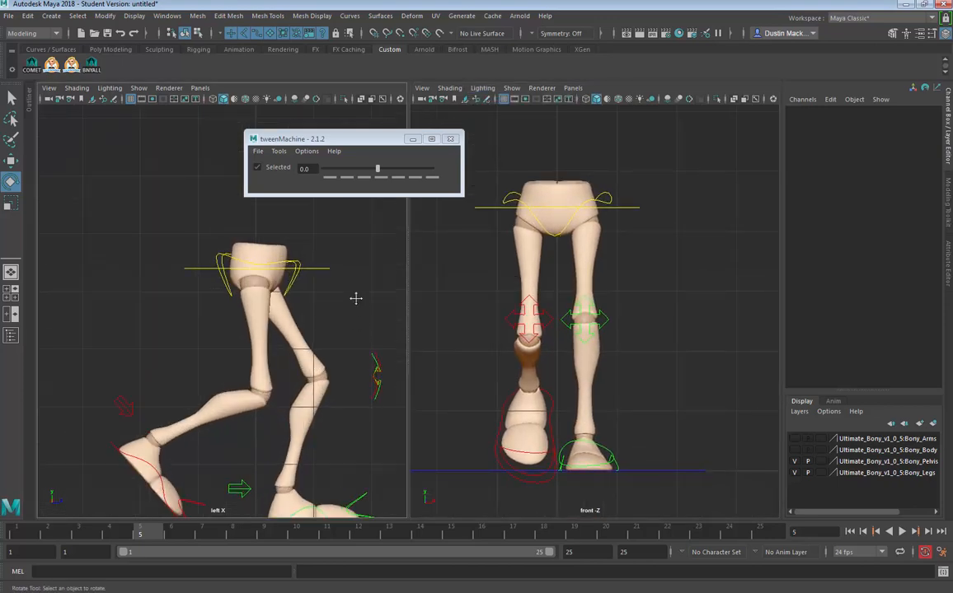
alt+middle_drag(355, 298, 355, 237)
alt+right_drag(332, 281, 327, 286)
alt+middle_drag(327, 285, 324, 303)
scroll(506, 294, down, 1)
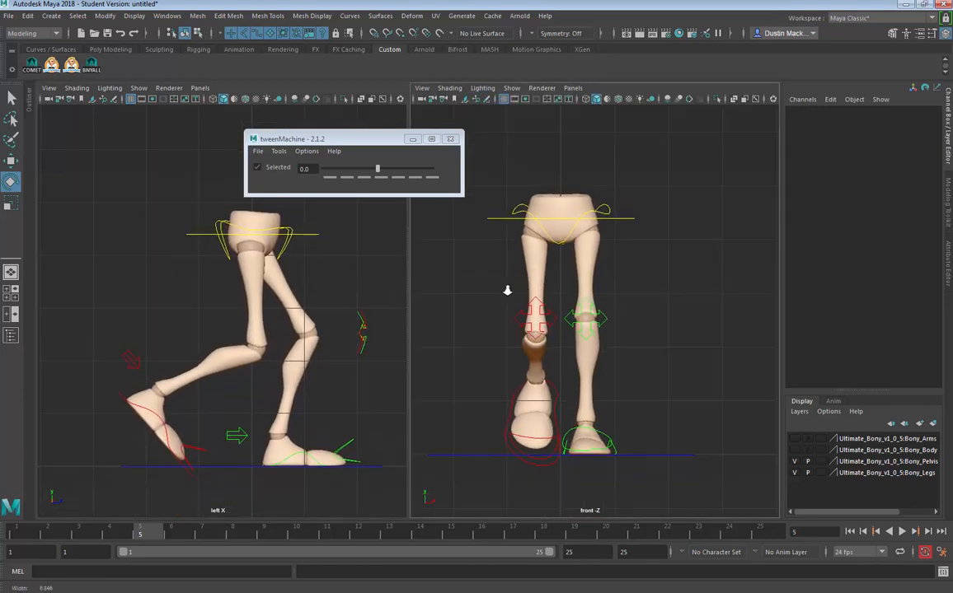
alt+middle_drag(506, 285, 497, 296)
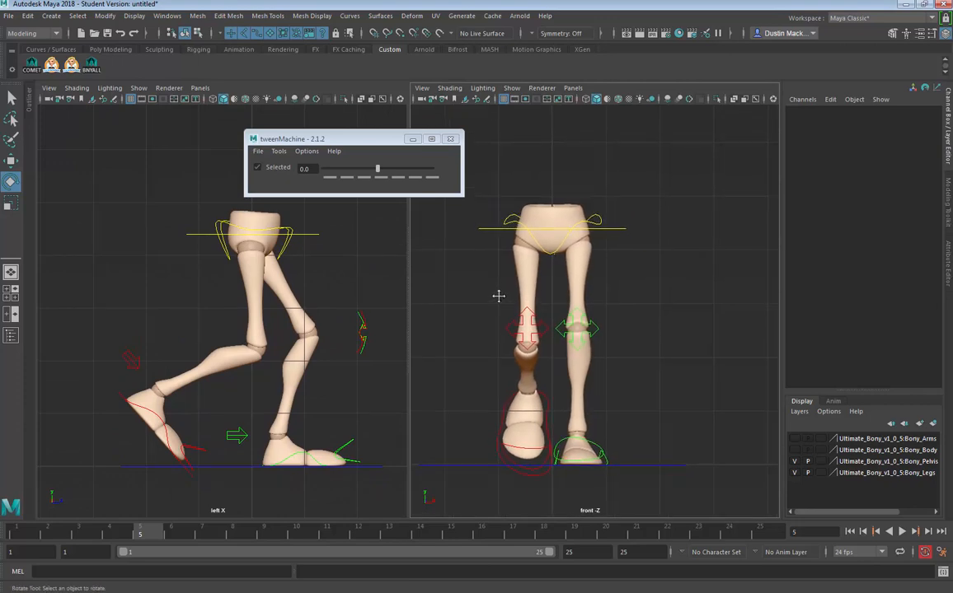
alt+right_drag(497, 297, 494, 300)
alt+middle_drag(489, 299, 488, 301)
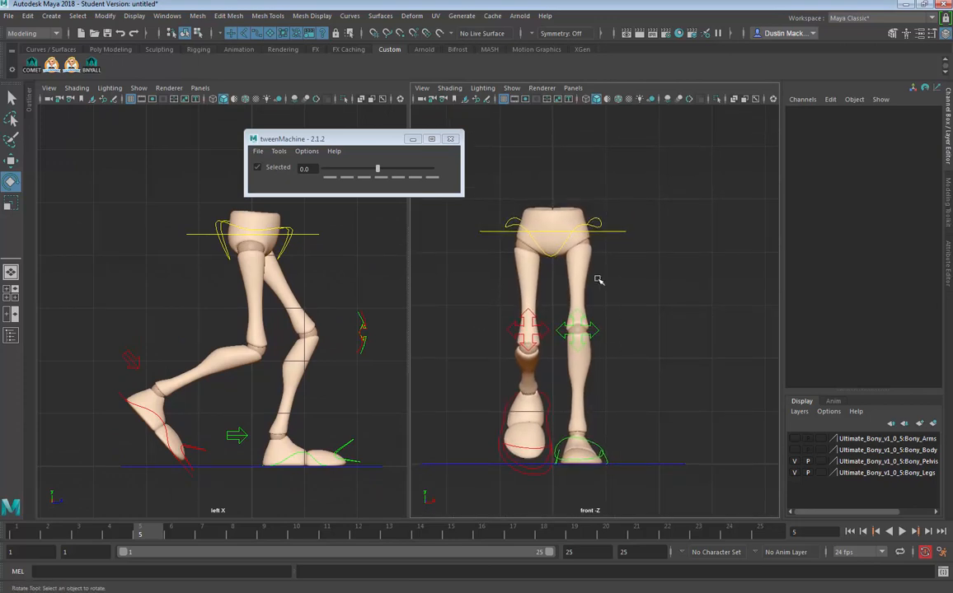
Step: Rotate the main hip control about 4 degrees in Z at frame 7 of the walk
click(7, 536)
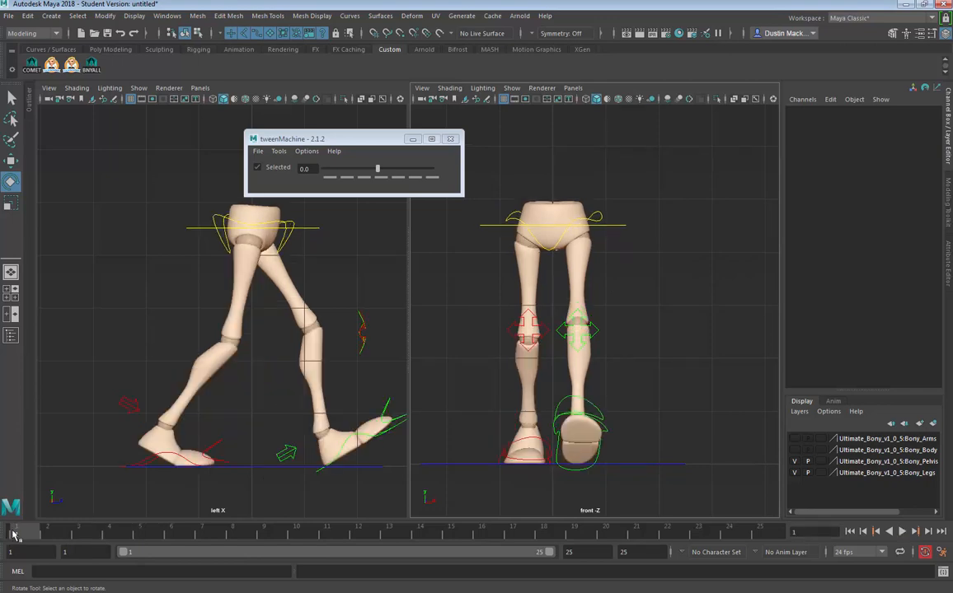
drag(23, 535, 155, 544)
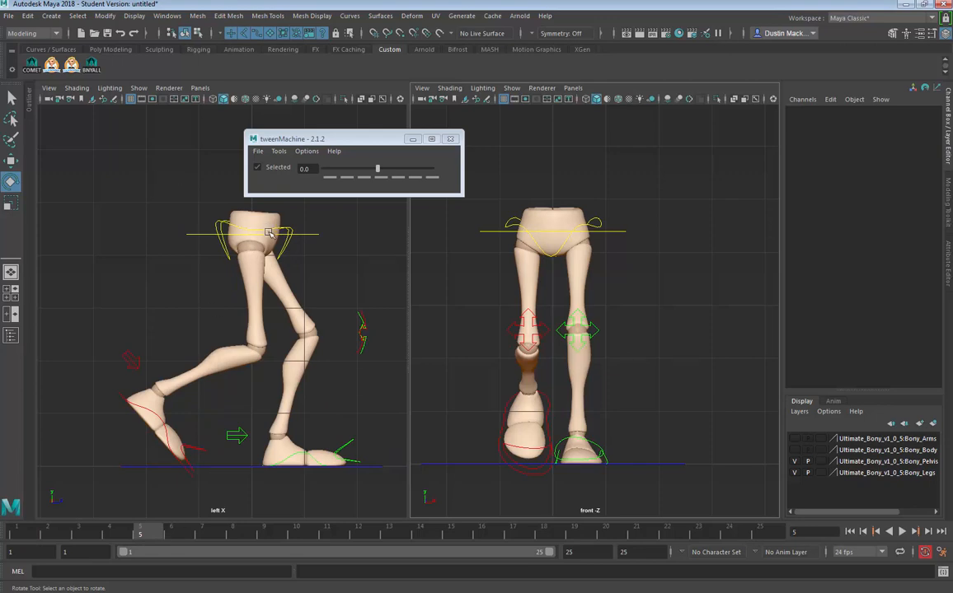
click(242, 212)
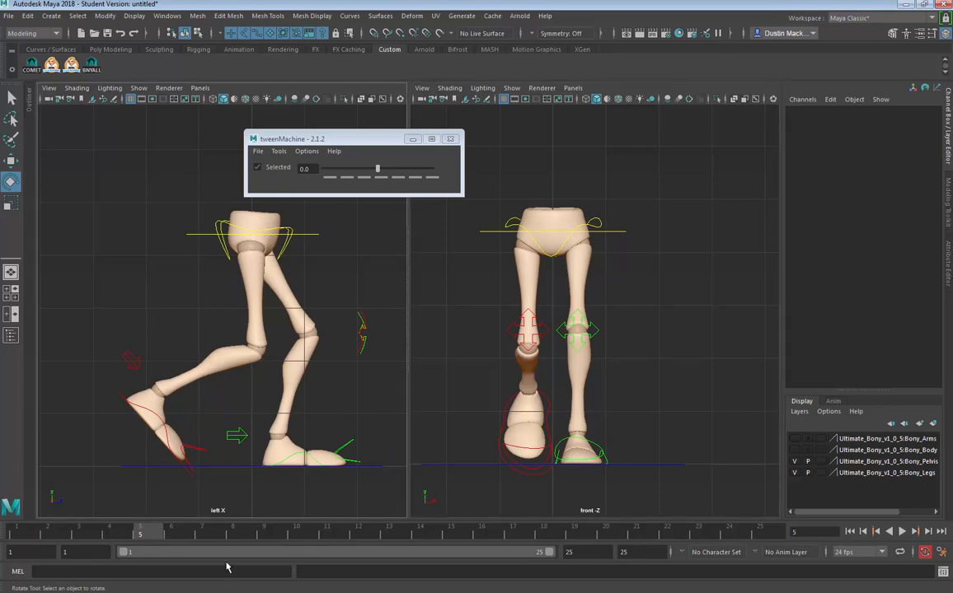
click(275, 232)
click(198, 546)
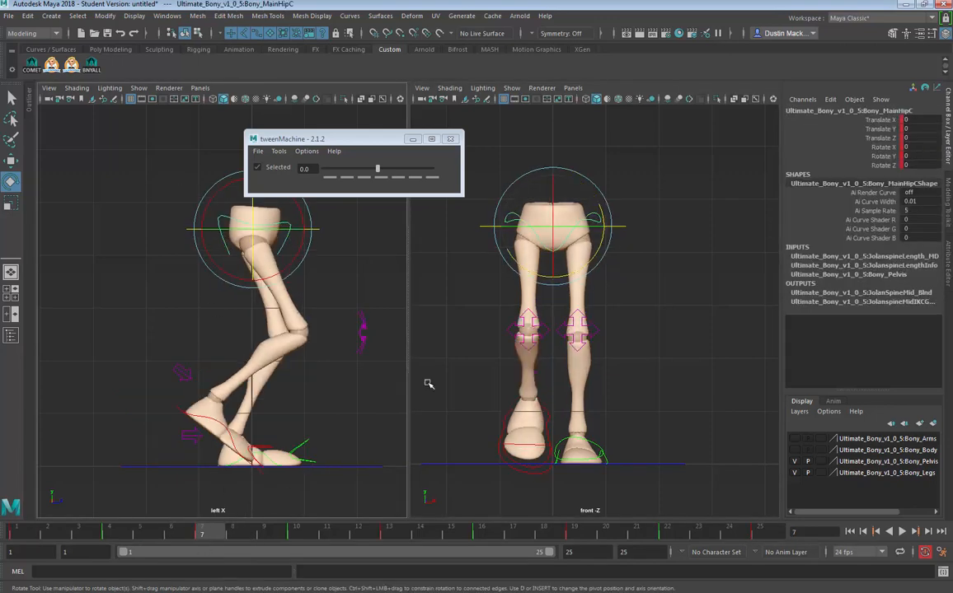
click(604, 237)
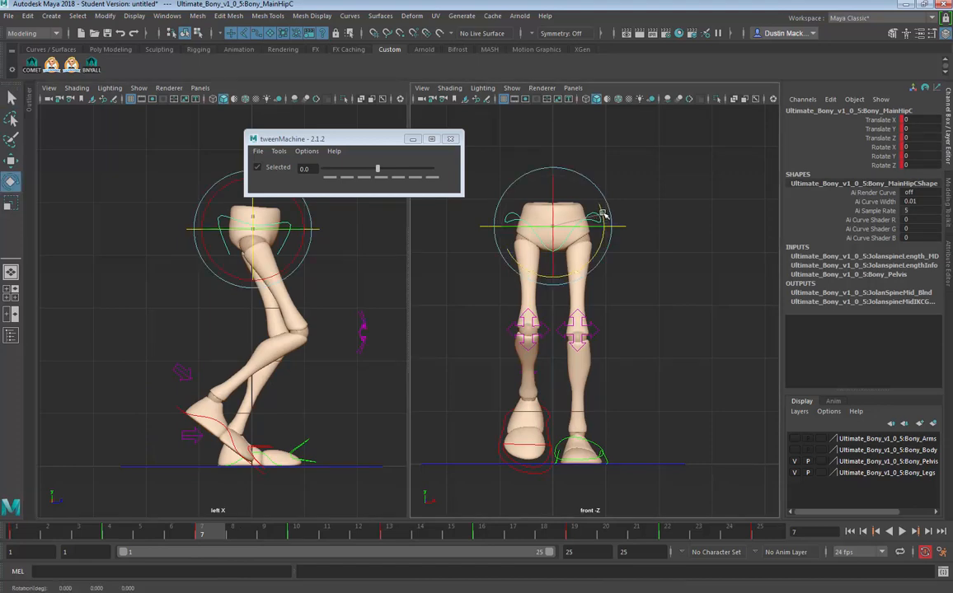
drag(603, 215, 601, 208)
key(ctrl+z)
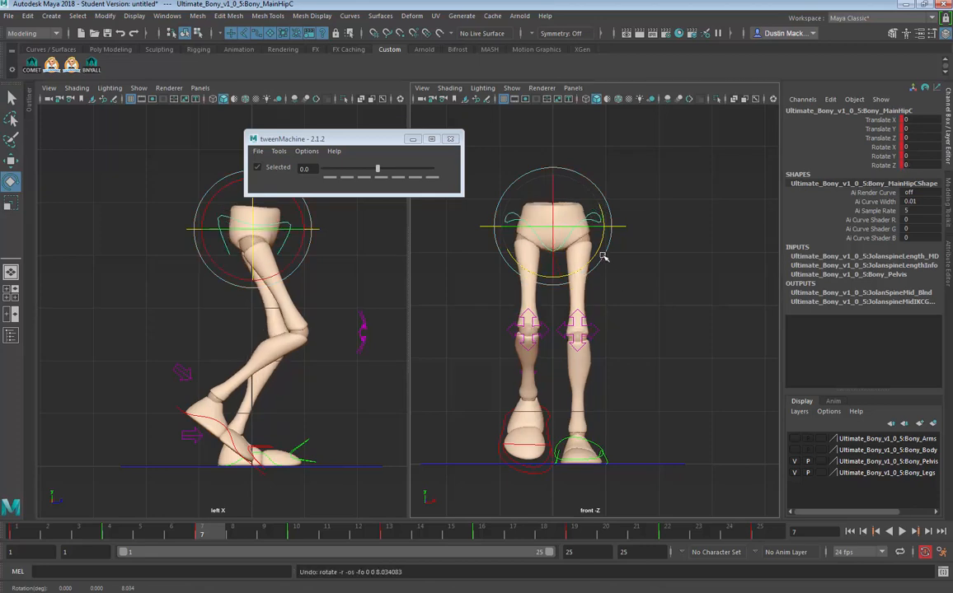
drag(599, 254, 602, 263)
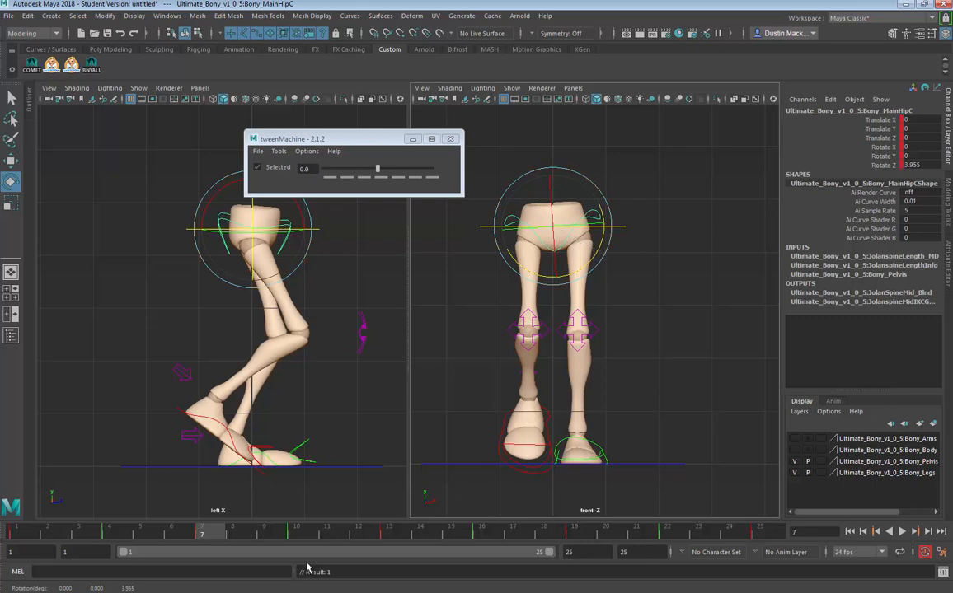
Step: Rotate the main hip control about -6.3 degrees in Z at frame 19, and compare it with the pose at frame 25
drag(305, 538, 574, 545)
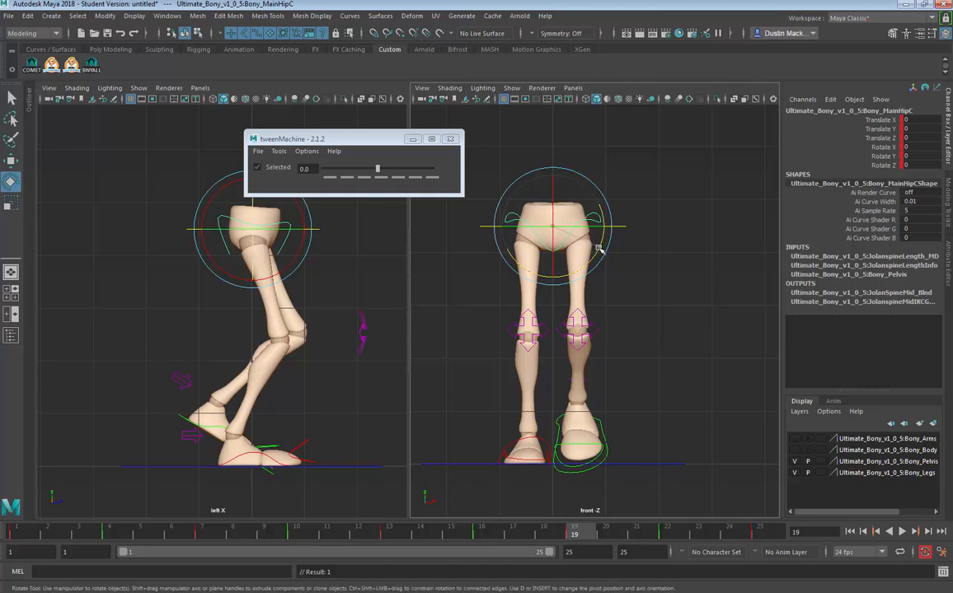
drag(600, 250, 540, 229)
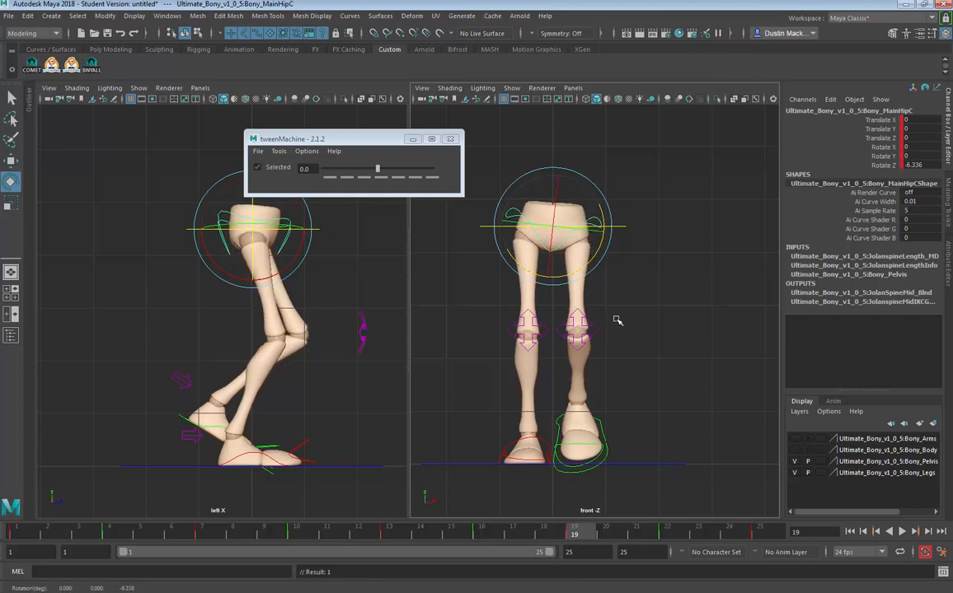
drag(682, 541, 757, 538)
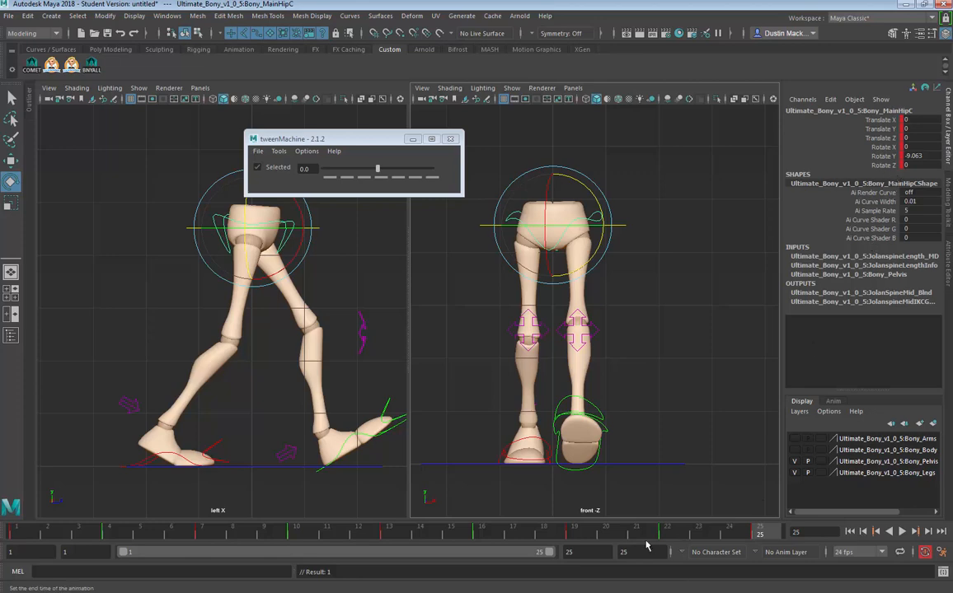
click(589, 536)
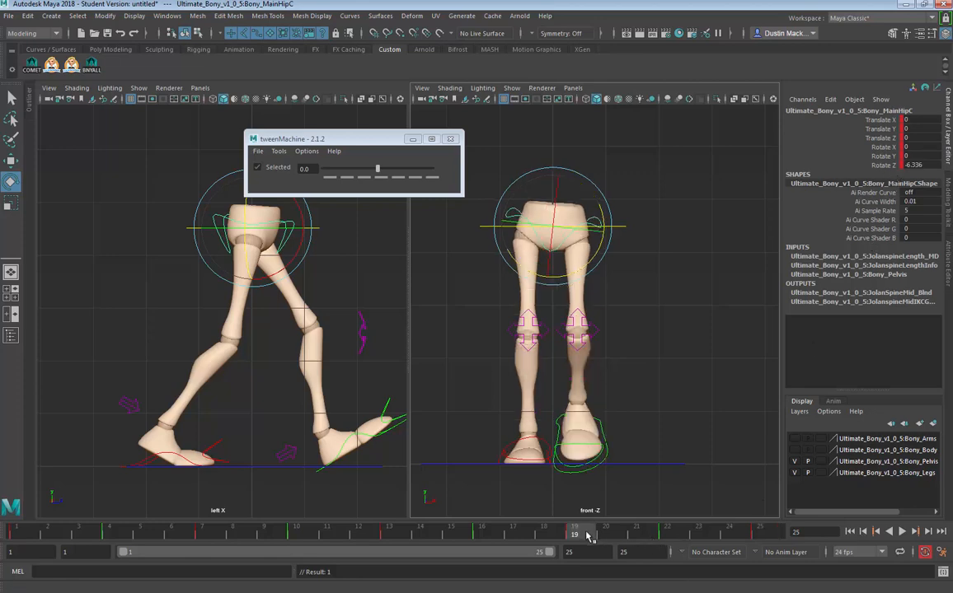
Step: Key the main hip control at frame 22 halfway between its neighbouring keys with tweenMachine
drag(588, 537, 667, 536)
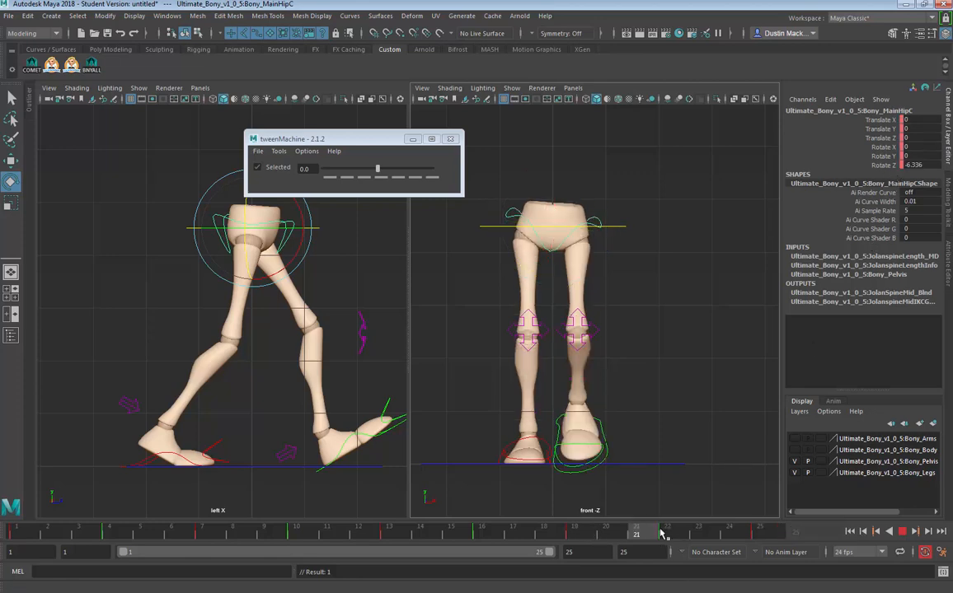
click(384, 182)
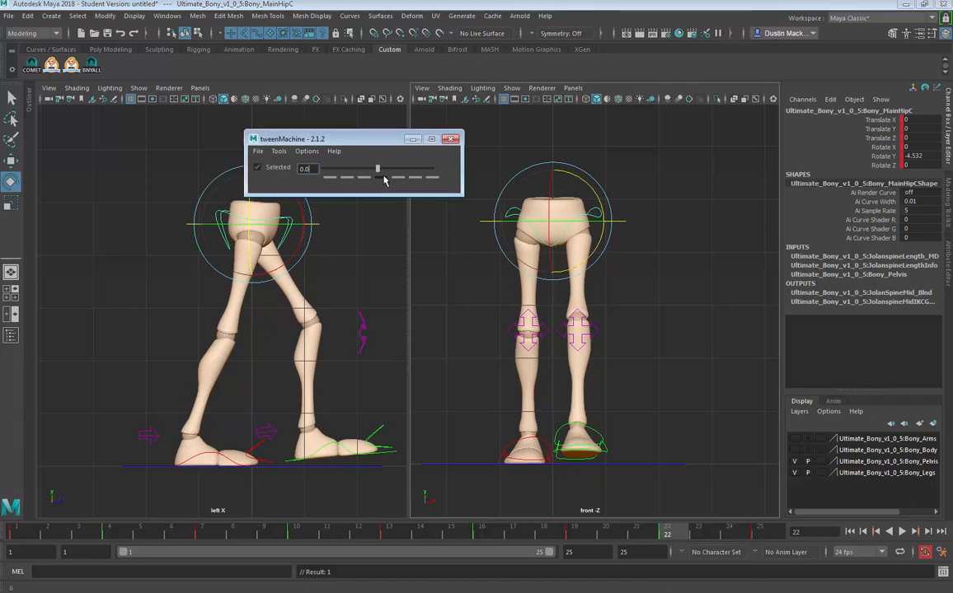
click(383, 179)
key(ctrl+z)
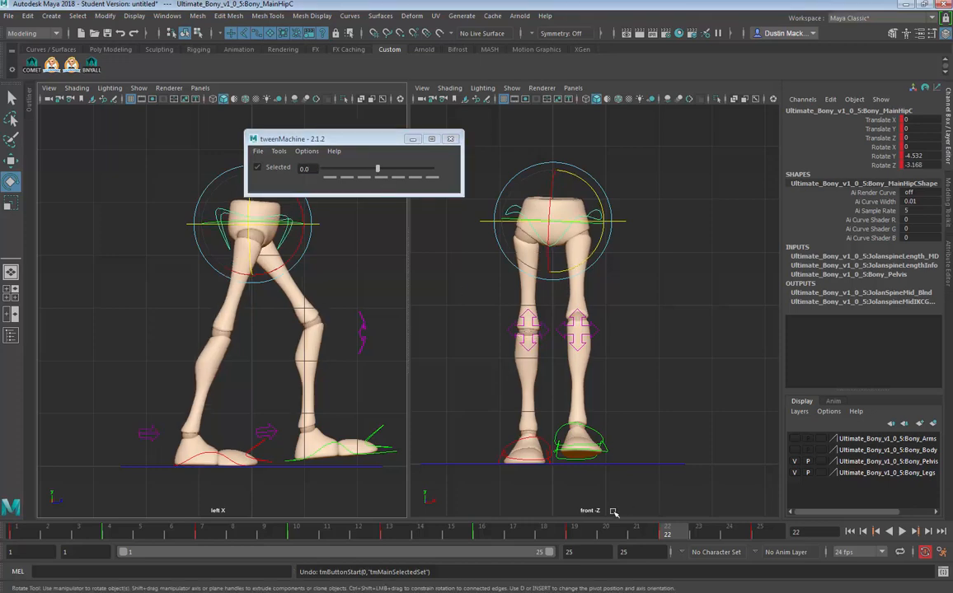
drag(581, 538, 670, 534)
click(312, 155)
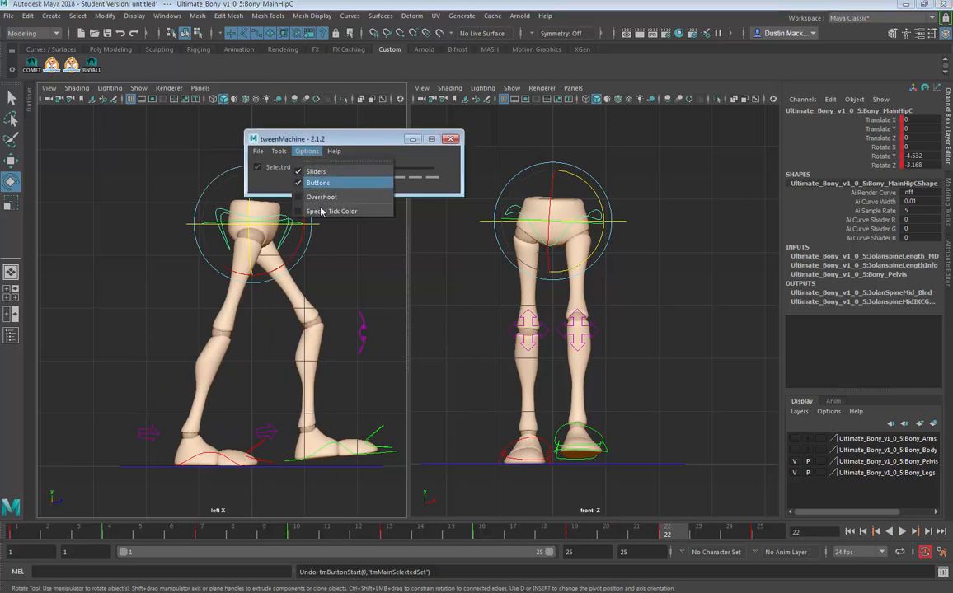
click(347, 224)
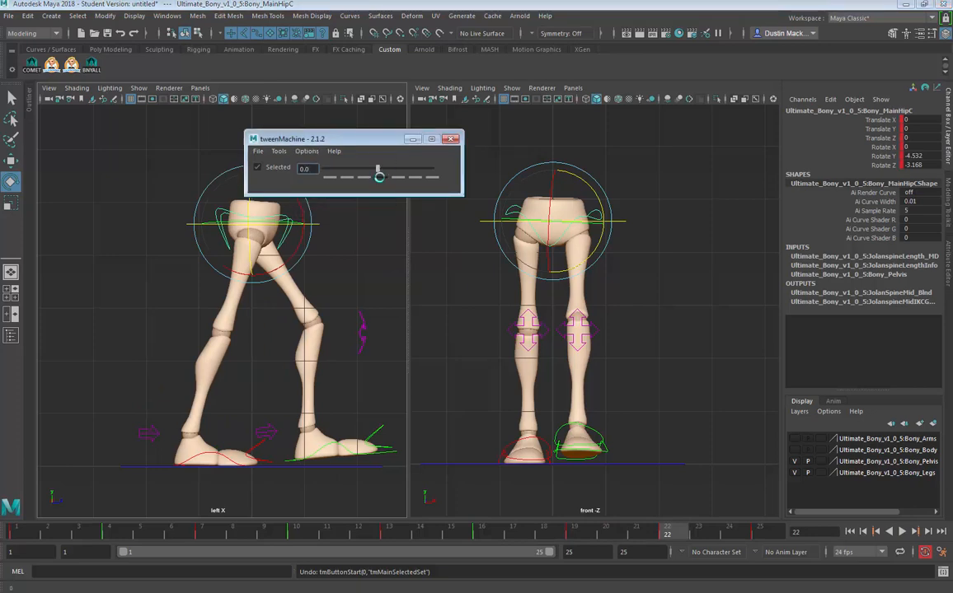
Step: Key the main hip control at frame 4 halfway between the surrounding poses with tweenMachine
drag(549, 540, 109, 536)
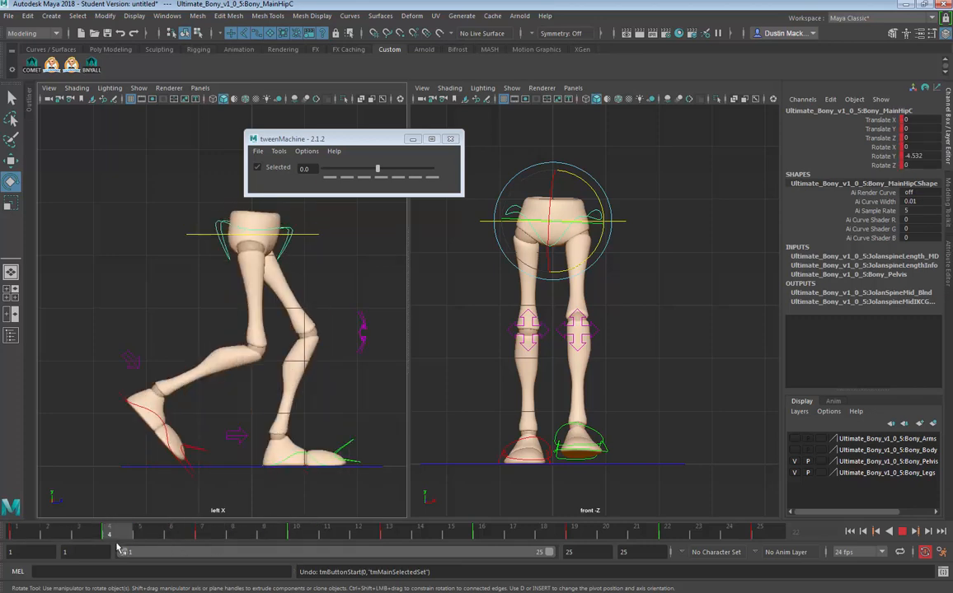
click(379, 177)
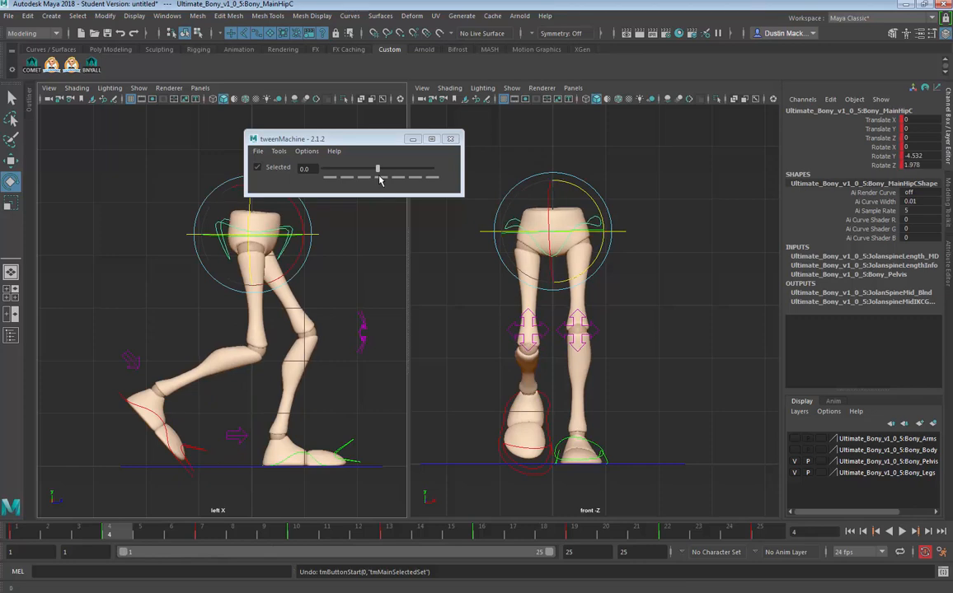
Step: Play the walk cycle to check the hip tilt, and inspect the poses at frames 10 and 13
key(alt+v)
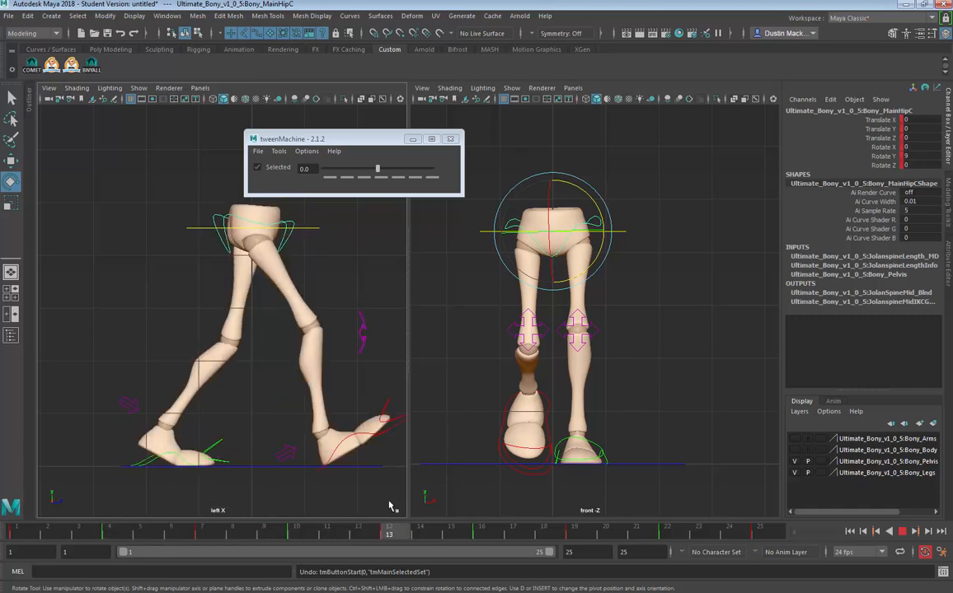
drag(389, 501, 314, 508)
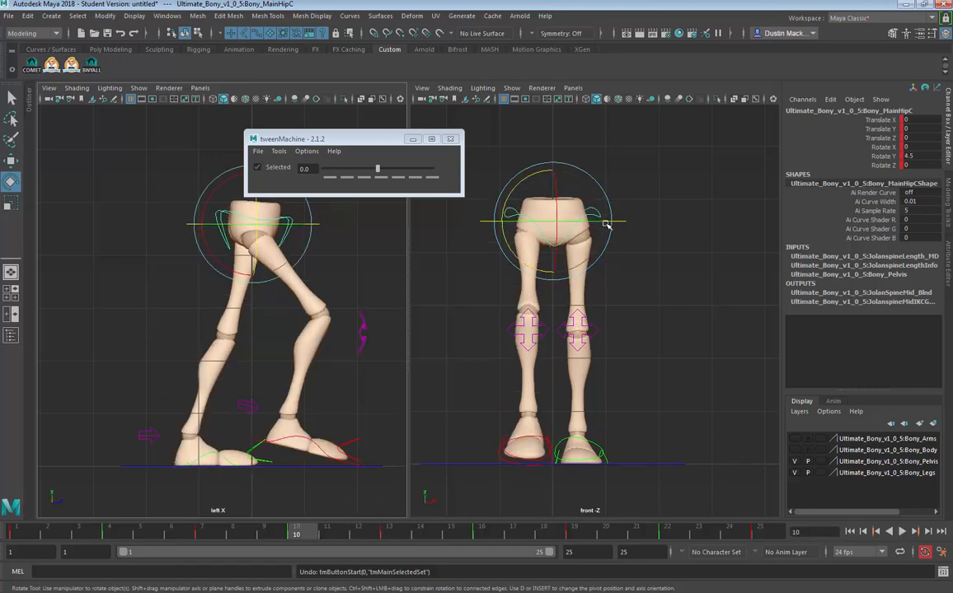
key(period)
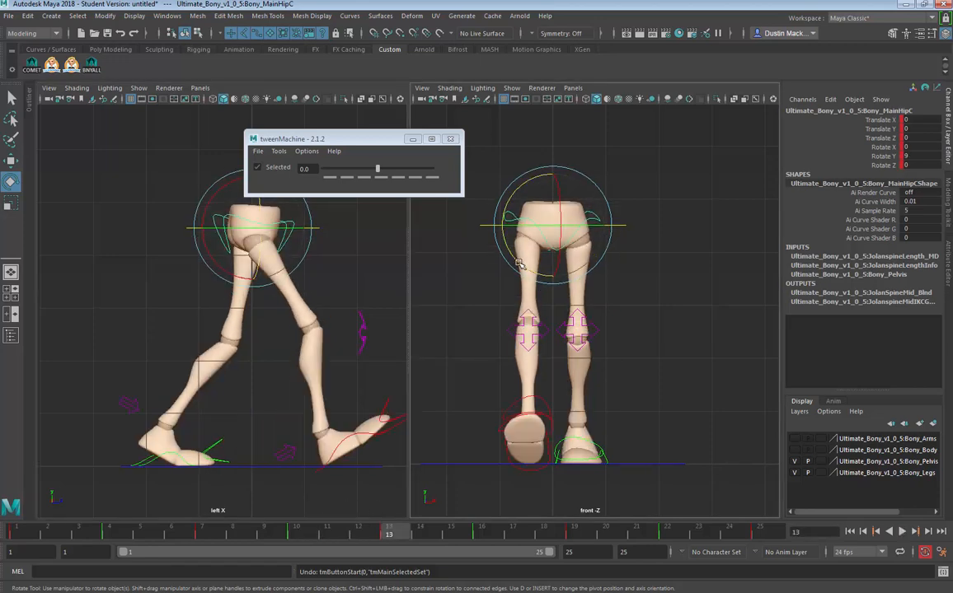
Step: Rotate the main hip control to about 1.1 degrees in Z at frame 13 and about -4.2 degrees in Z at frame 16
drag(519, 262, 520, 262)
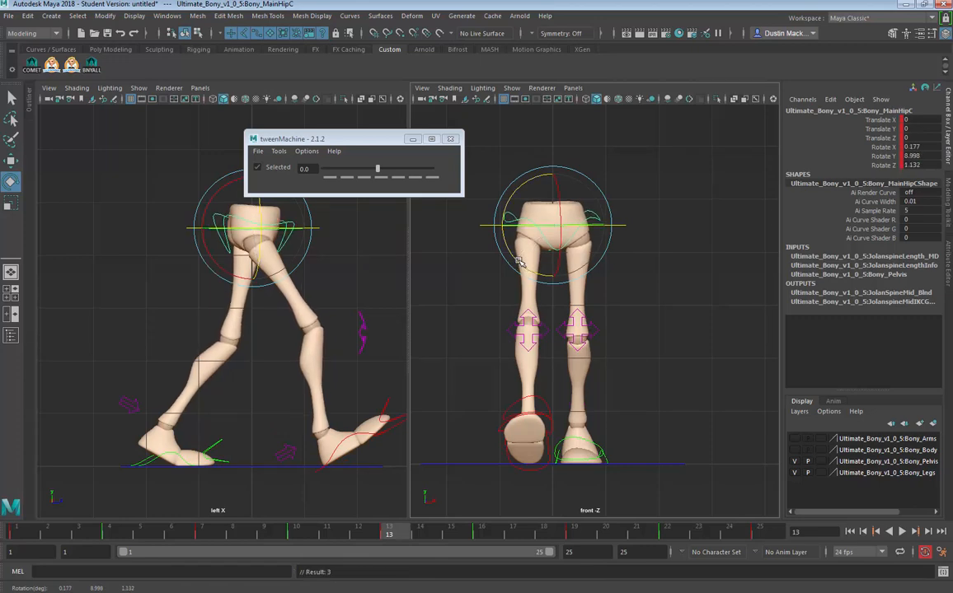
key(period)
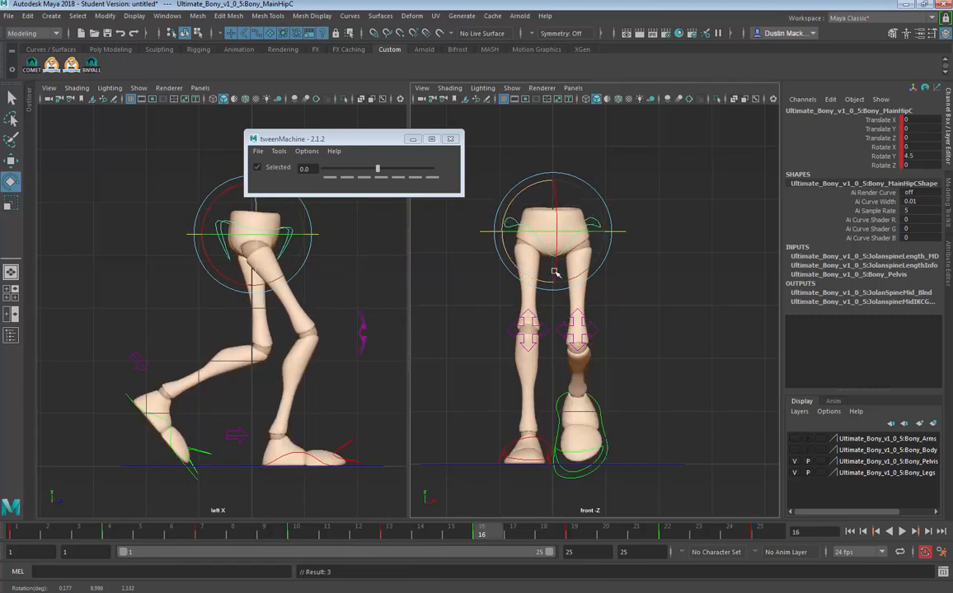
key(comma)
key(period)
key(comma)
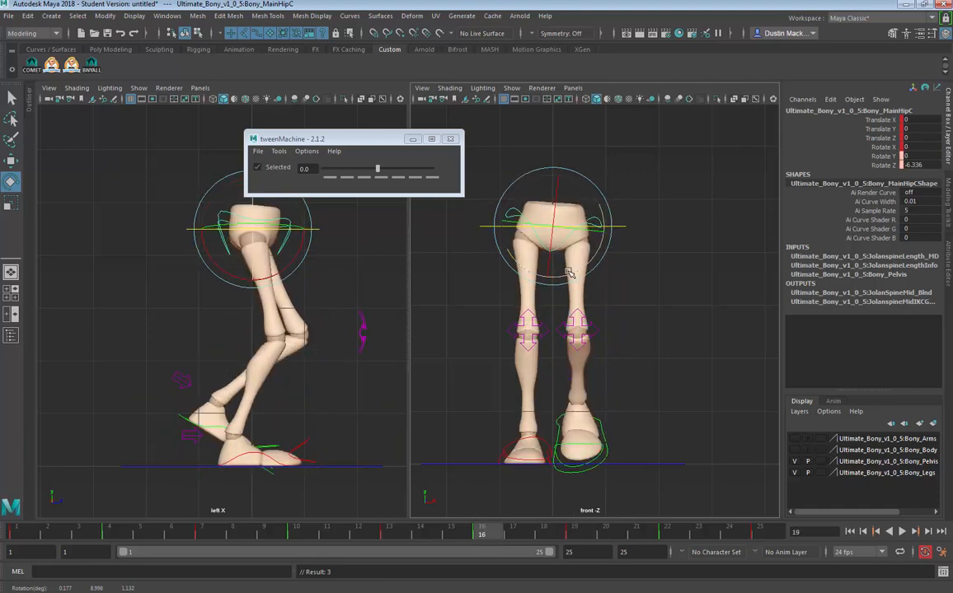
key(period)
drag(537, 282, 539, 280)
key(comma)
key(period)
key(comma)
key(period)
Step: Rotate the main hip control to about -2.1 degrees in Z at frame 25, and copy that pose to frame 1
key(period)
key(period)
key(period)
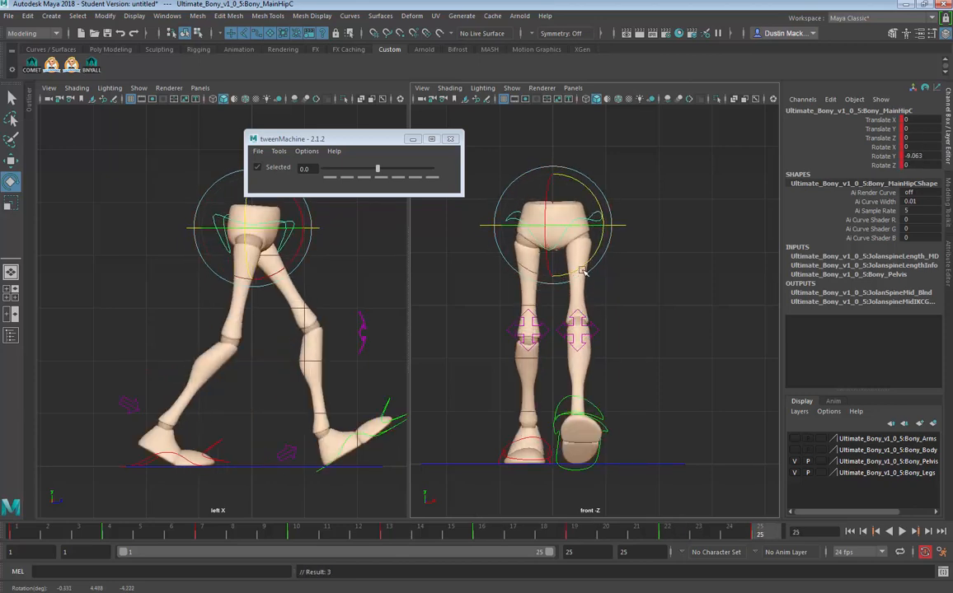
drag(583, 268, 584, 271)
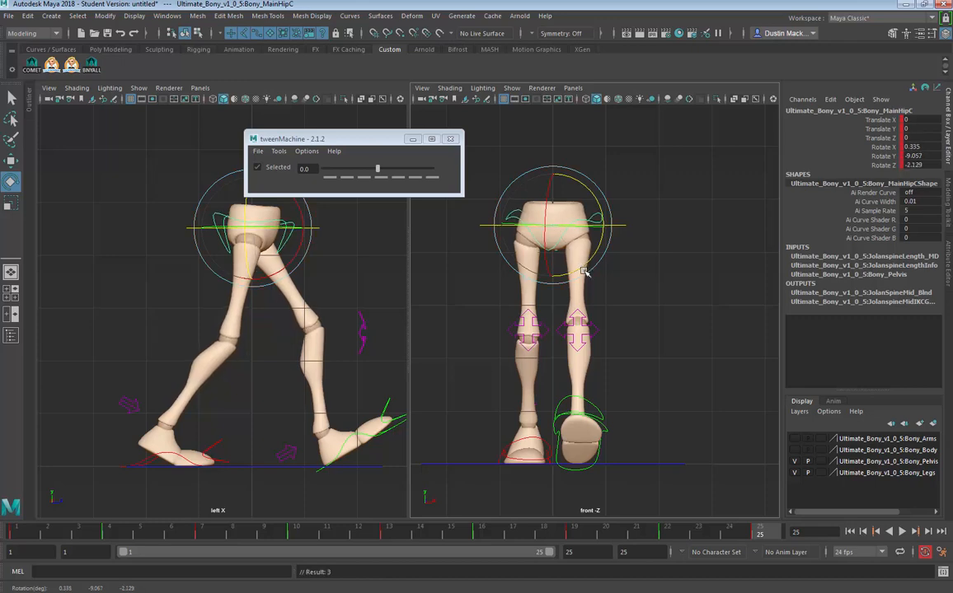
key(period)
key(period)
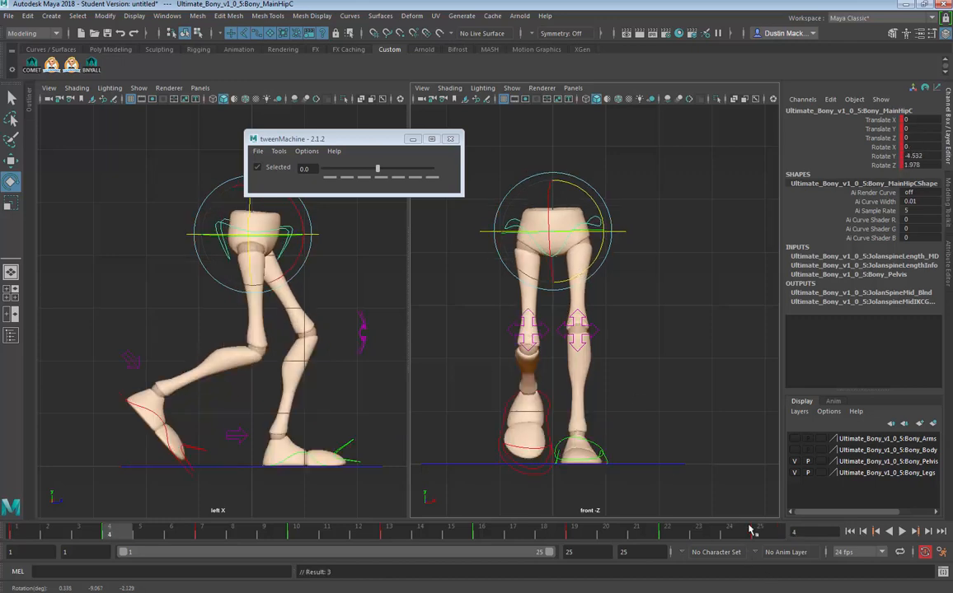
click(757, 532)
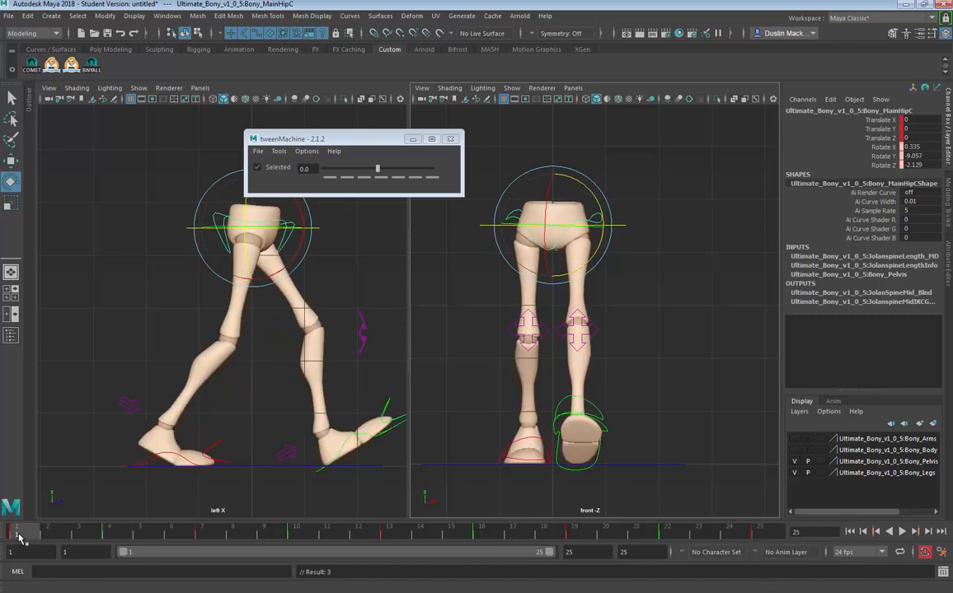
click(103, 527)
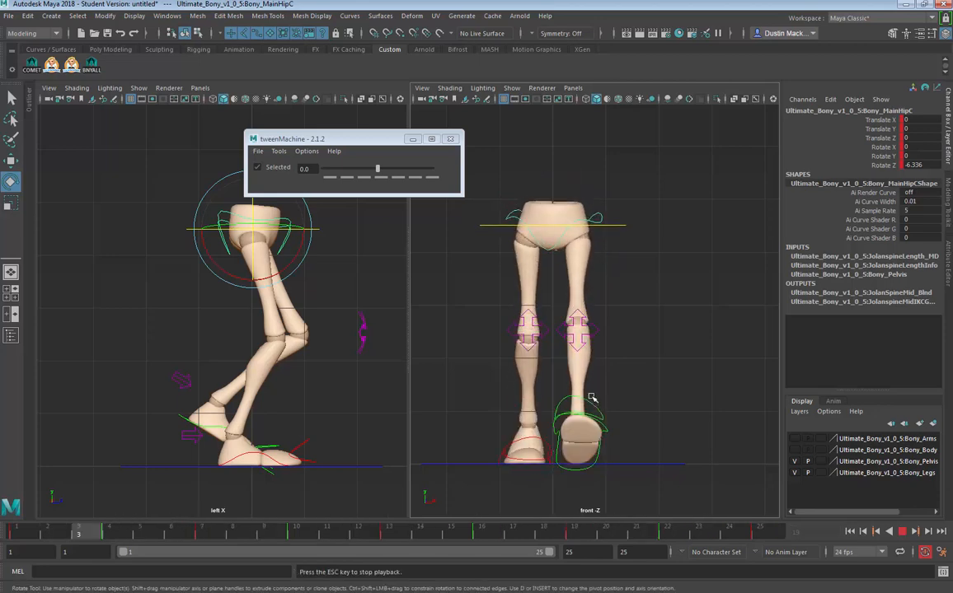
key(Escape)
key(q)
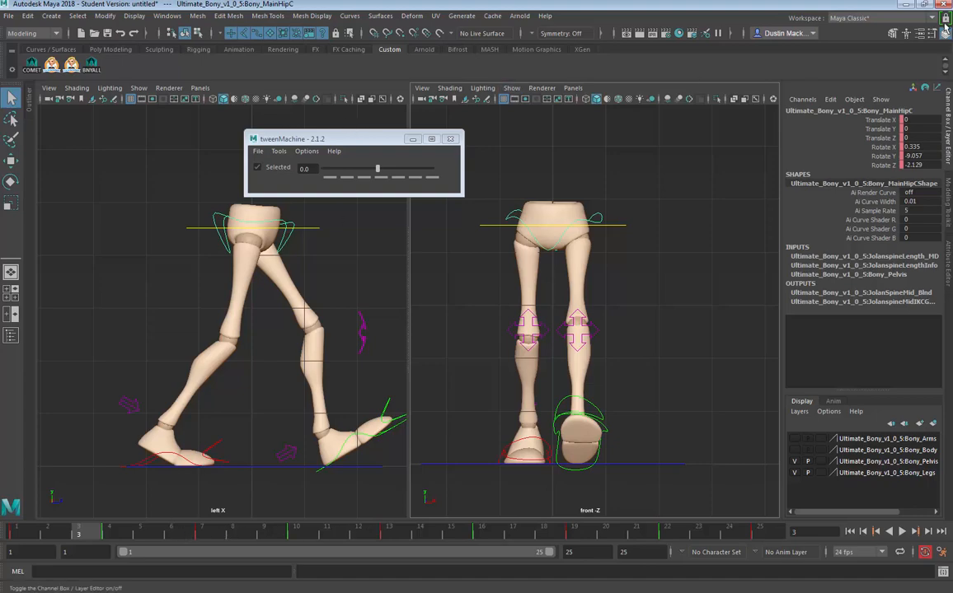
Step: Switch to the Animation workspace and isolate the main hip control's Rotate Z curve in the Graph Editor
click(898, 17)
click(898, 17)
click(897, 17)
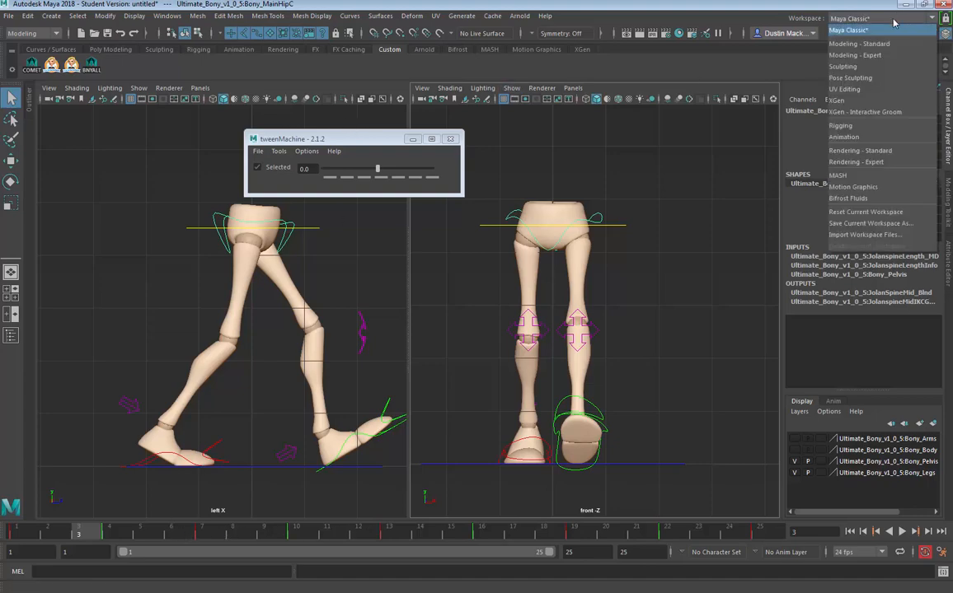
click(858, 138)
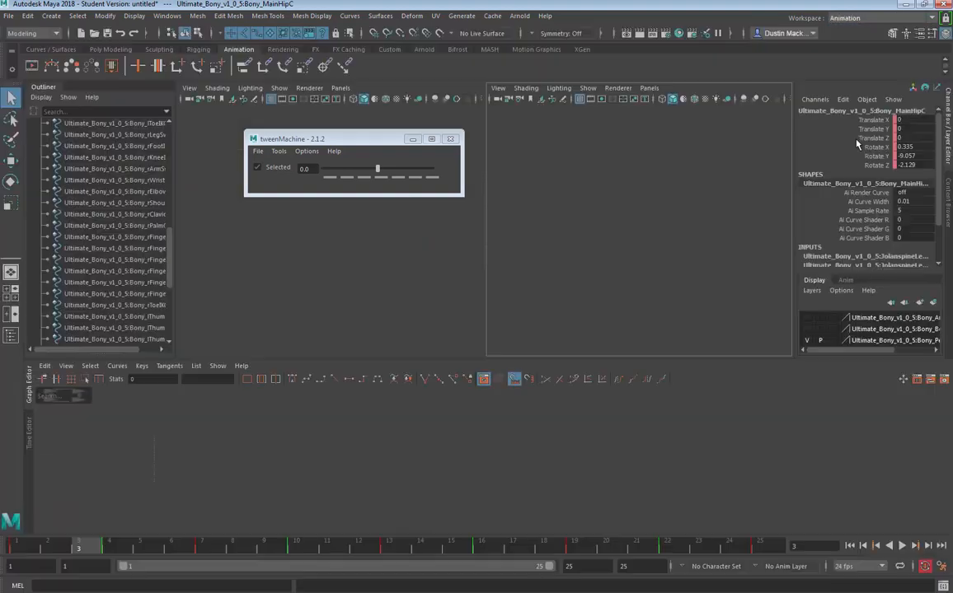
drag(521, 356, 521, 350)
click(103, 475)
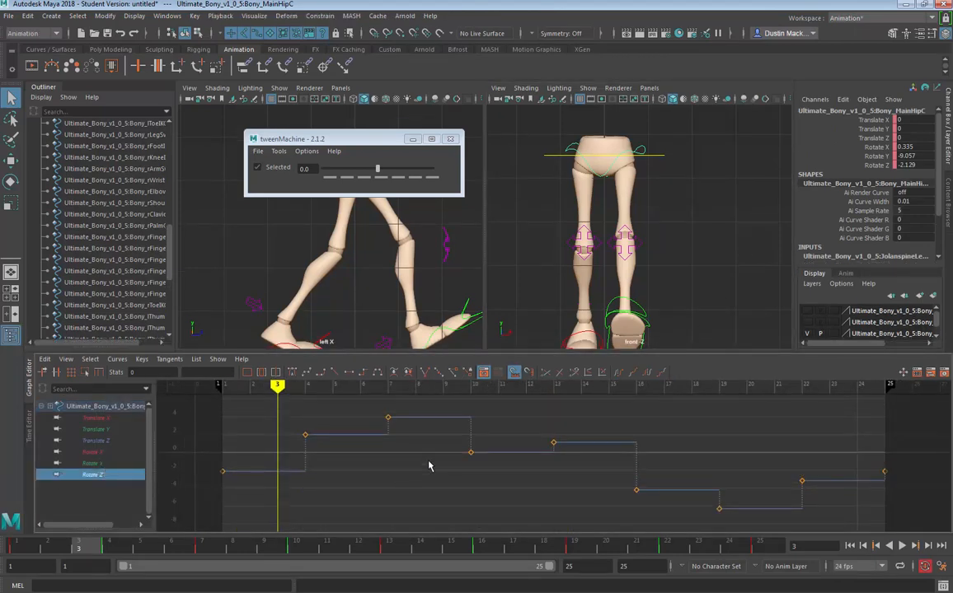
Step: Change all keys on the main hip control's Rotate Z curve to linear tangents
drag(602, 425, 531, 489)
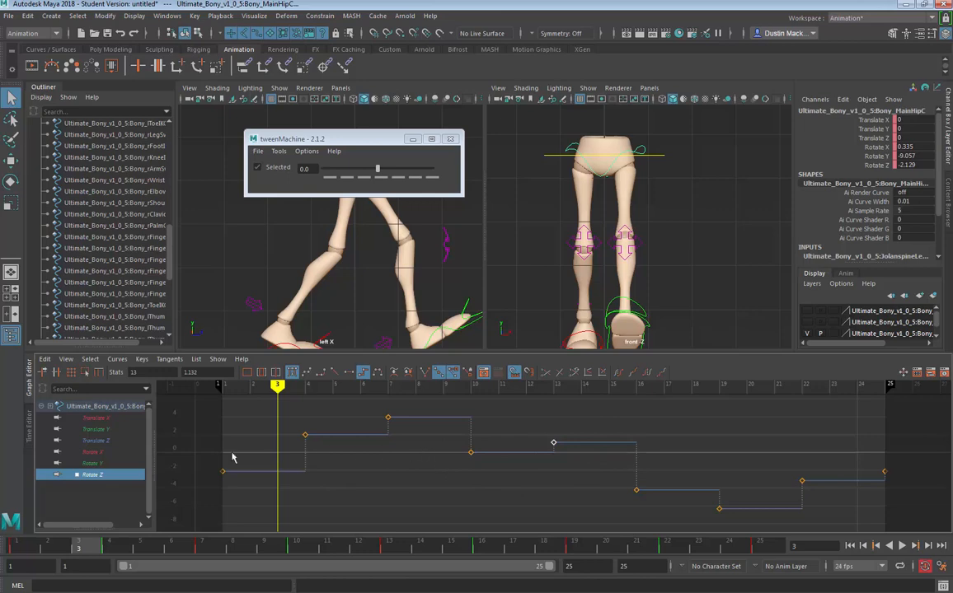
drag(202, 408, 904, 560)
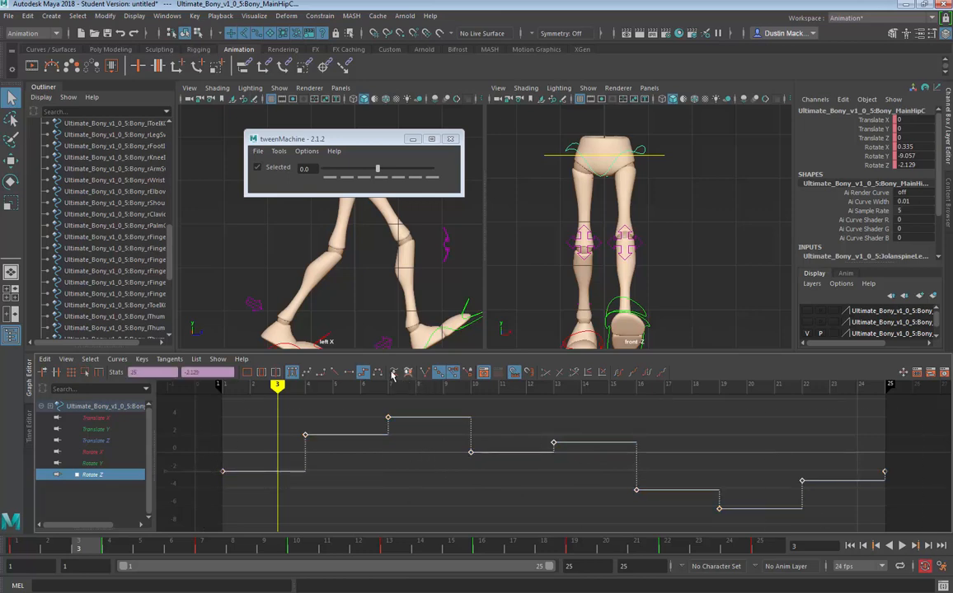
click(343, 375)
click(319, 472)
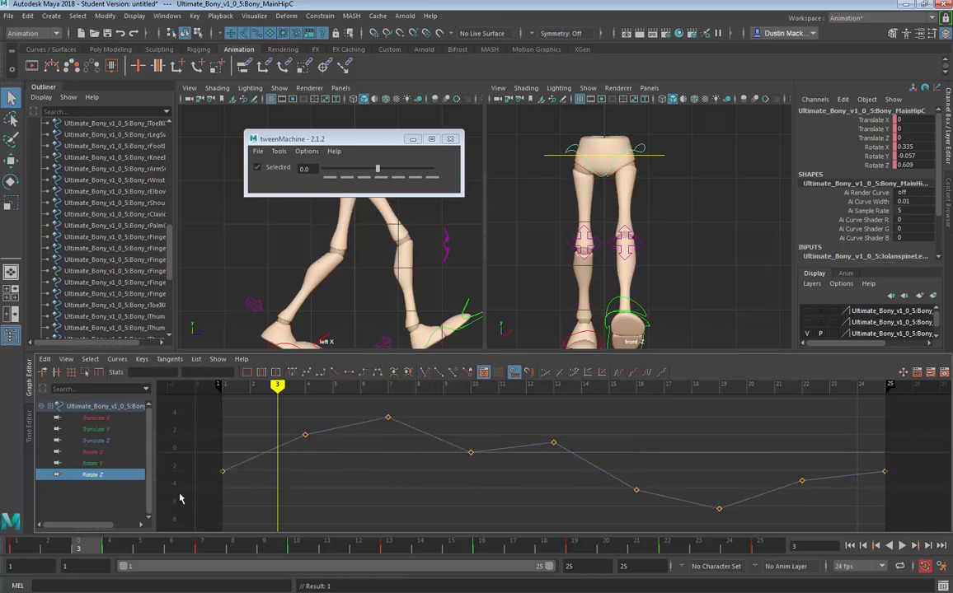
Step: Move the tweenMachine window off the hips and raise the Rotate Z key at frame 10 to about 3.17
drag(301, 547, 202, 547)
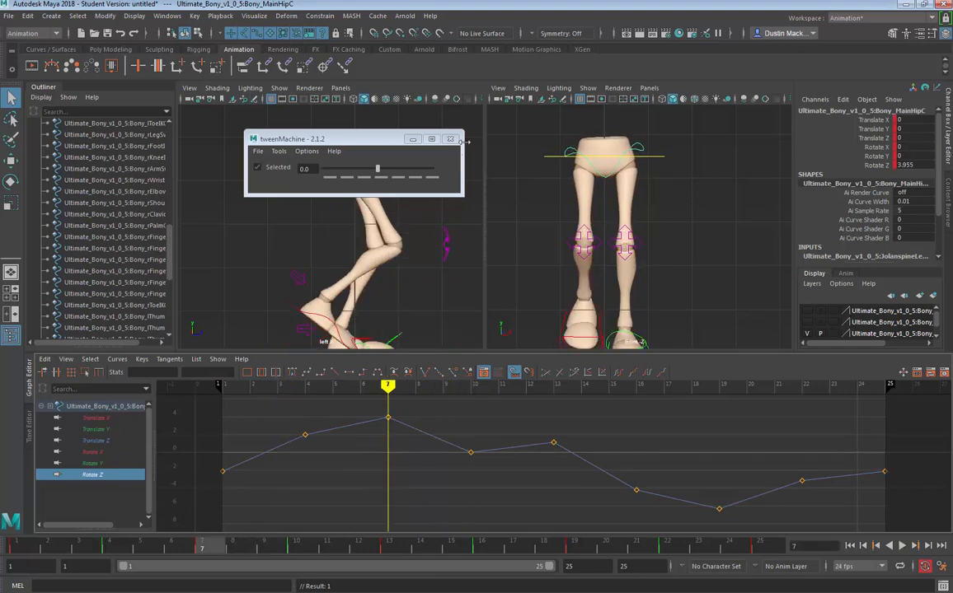
drag(327, 140, 239, 184)
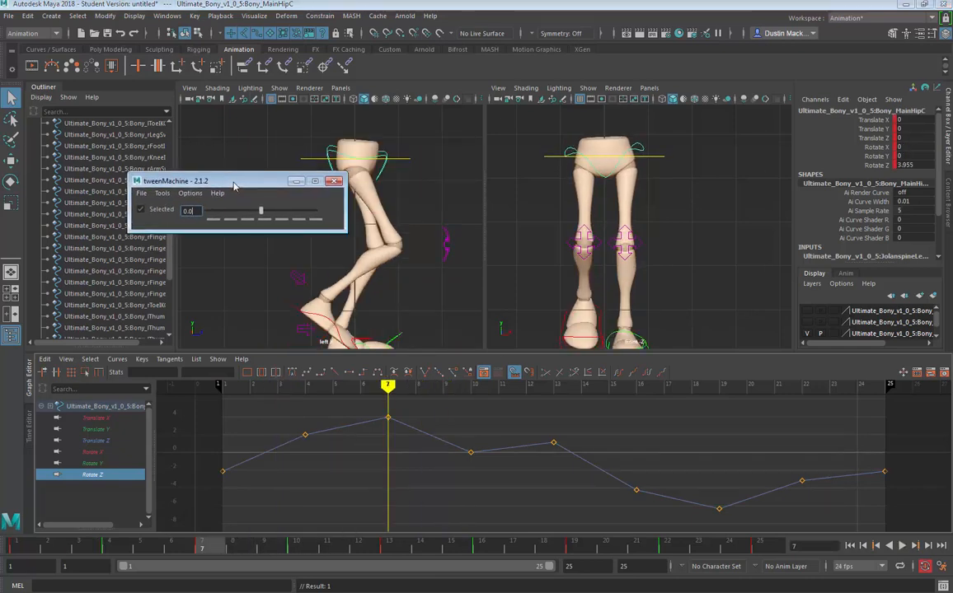
click(295, 546)
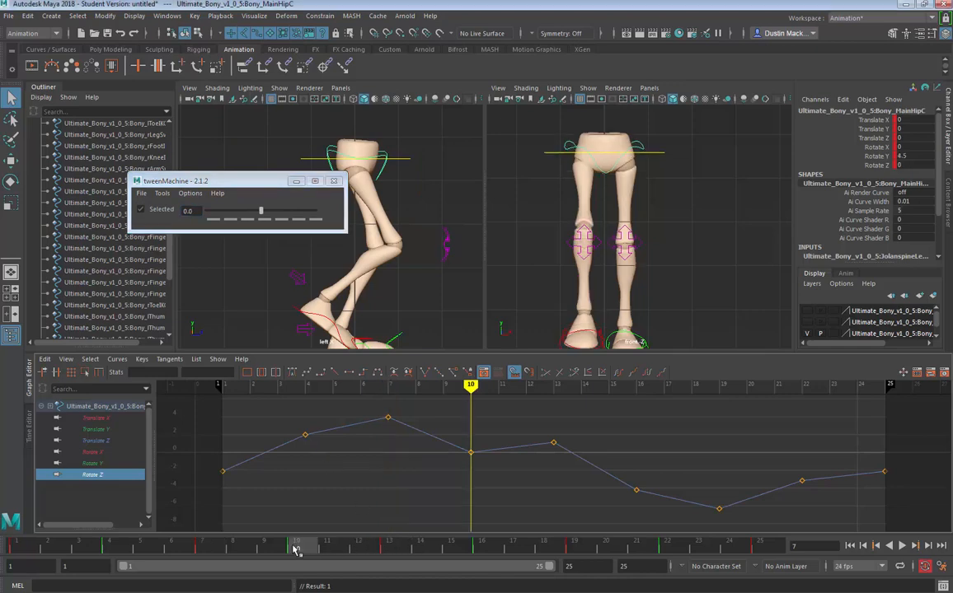
drag(509, 419, 448, 468)
shift+middle_drag(465, 452, 470, 423)
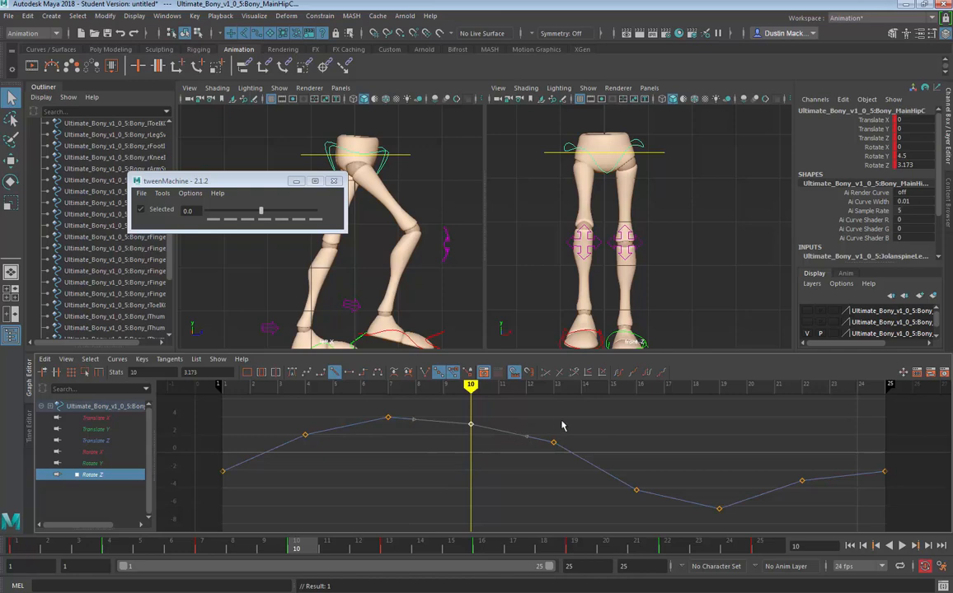
drag(581, 421, 508, 482)
drag(482, 464, 466, 446)
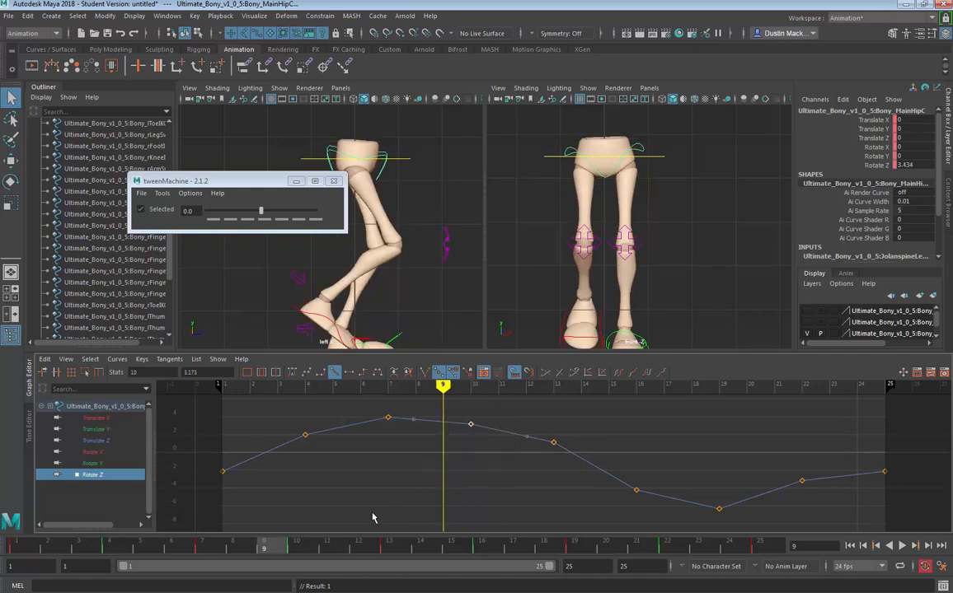
Step: Raise the Rotate Z key at frame 13 to about 2.03 and the key at frame 10 to about 3.68
click(400, 550)
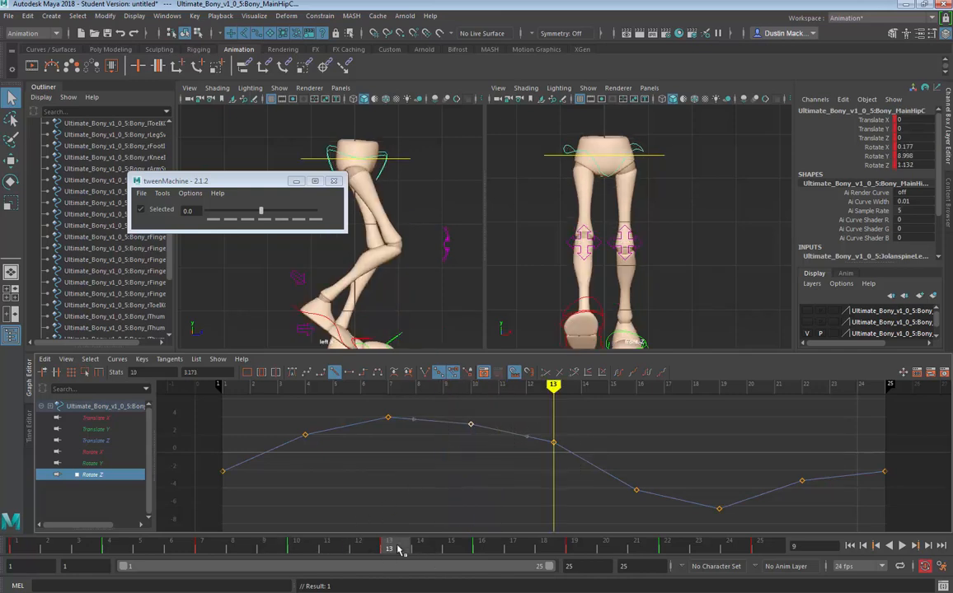
drag(616, 424, 510, 500)
shift+middle_drag(524, 476, 525, 465)
drag(525, 404, 434, 462)
shift+middle_drag(435, 462, 436, 453)
drag(592, 421, 542, 463)
Step: Lower the Rotate Z key at frame 22 to round out the curve after the frame 19 low point
click(482, 548)
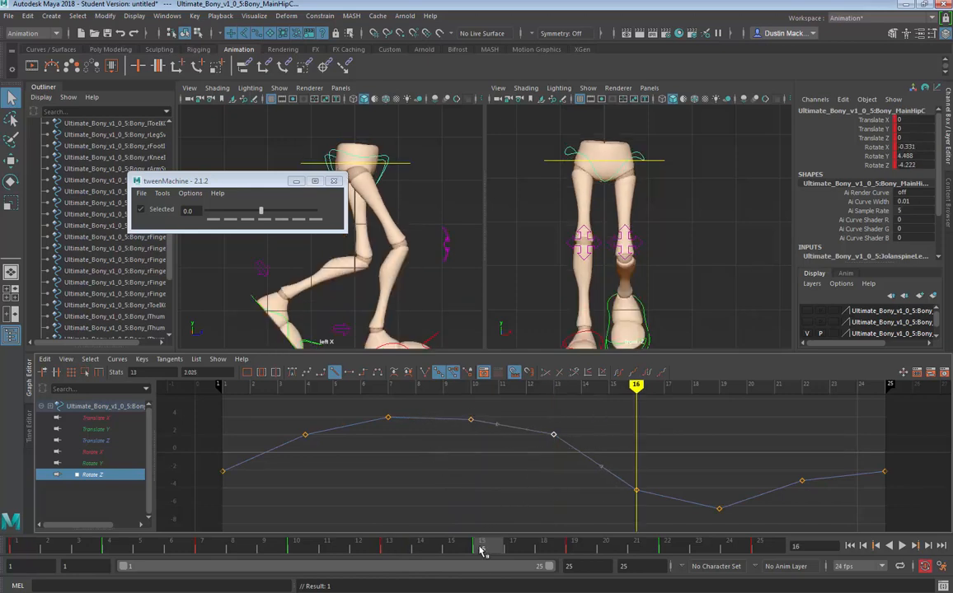
drag(715, 473, 769, 538)
click(575, 550)
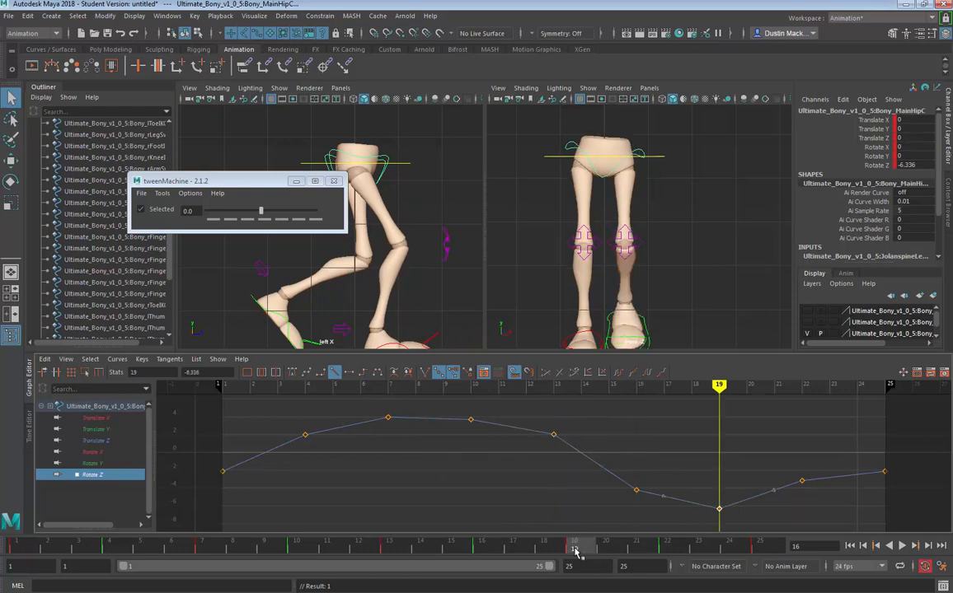
click(645, 550)
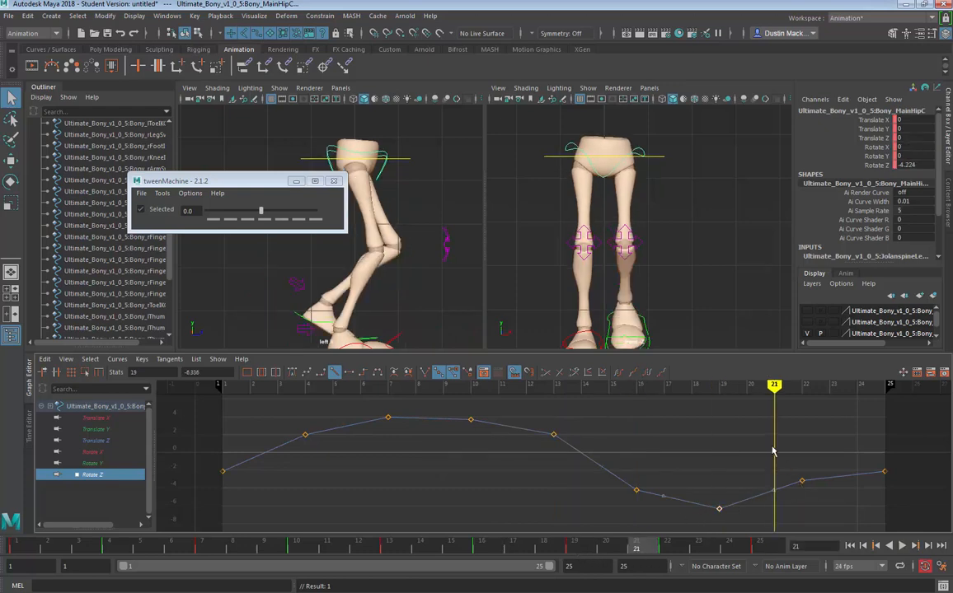
drag(774, 449, 827, 504)
shift+middle_drag(827, 504, 826, 522)
Step: Lower the Rotate Z keys at frames 1 and 25 together to about -2.9
drag(899, 455, 835, 492)
shift+drag(268, 436, 210, 491)
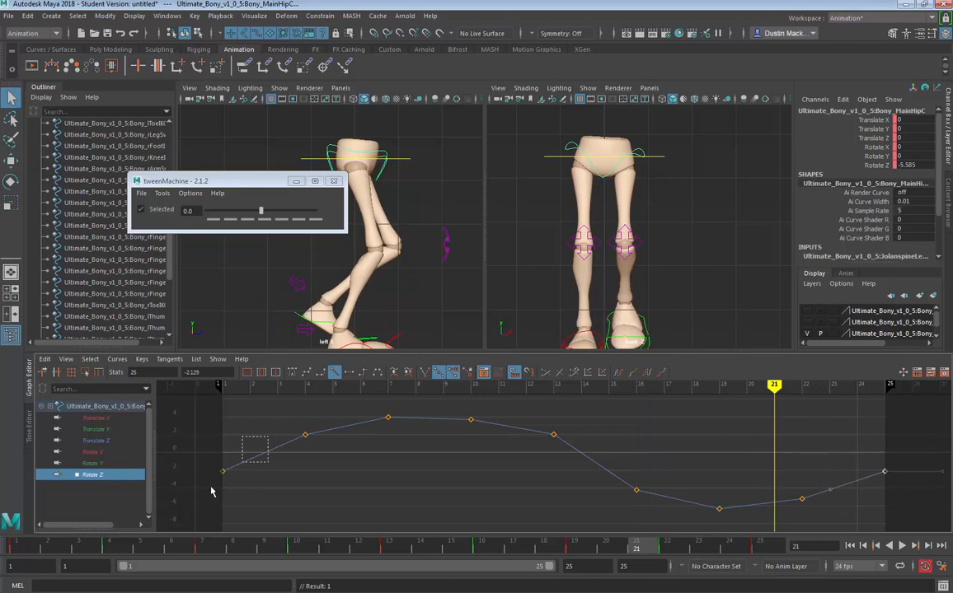
shift+middle_drag(222, 474, 226, 485)
click(15, 548)
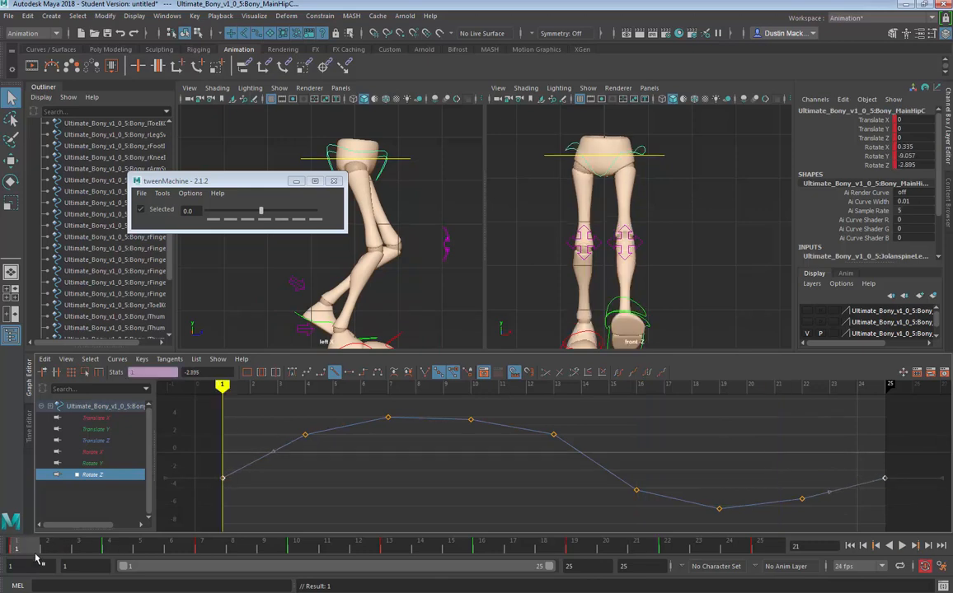
Step: Examine the hip tilt between the poses at frames 1 and 4 and the curve's slope there
drag(37, 552, 139, 548)
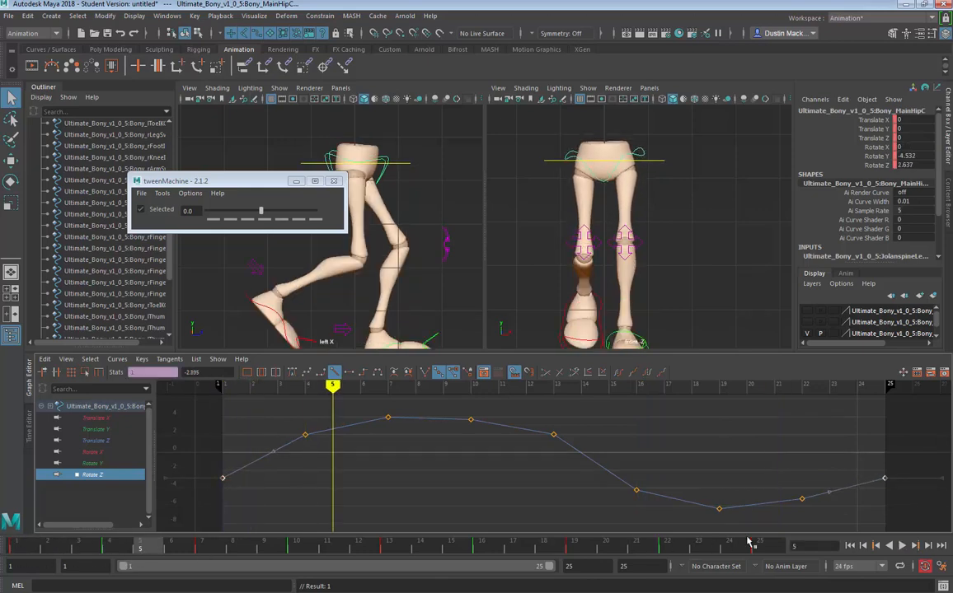
drag(330, 404, 285, 470)
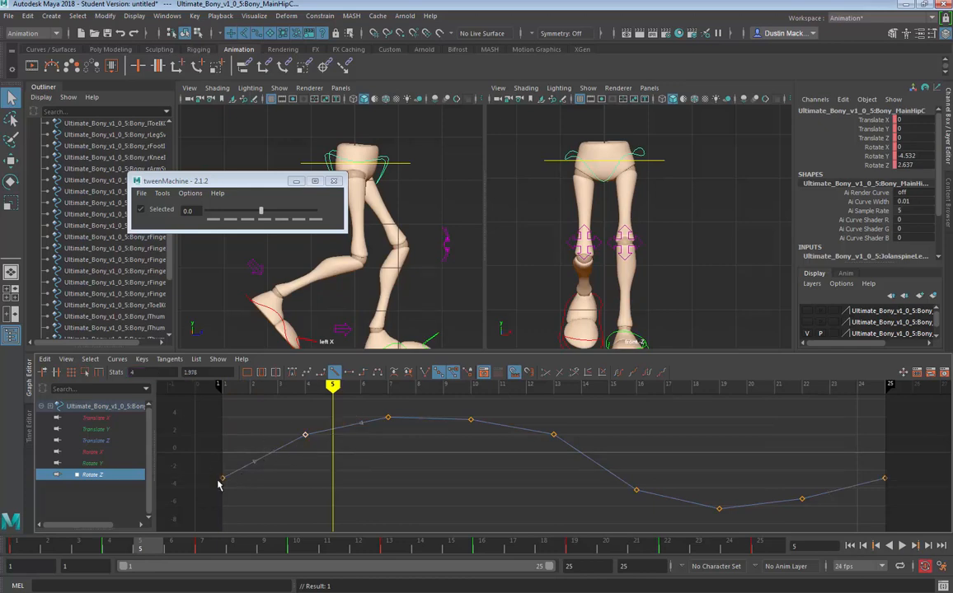
drag(38, 550, 69, 550)
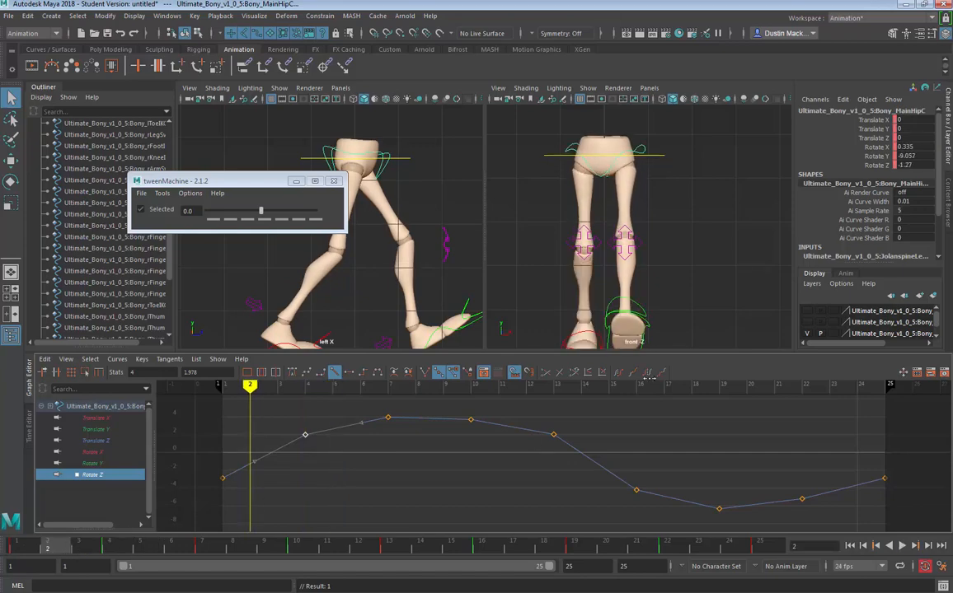
key(comma)
key(period)
key(comma)
key(period)
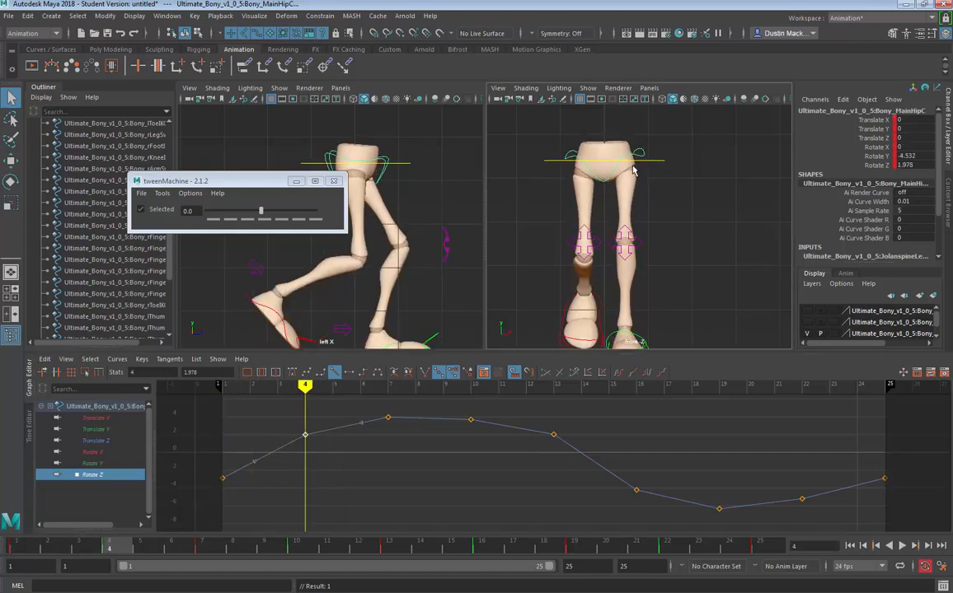
key(comma)
key(period)
Step: Return all Rotate Z keys to stepped tangents and play the walk cycle to check the hip tilt
drag(915, 409, 183, 574)
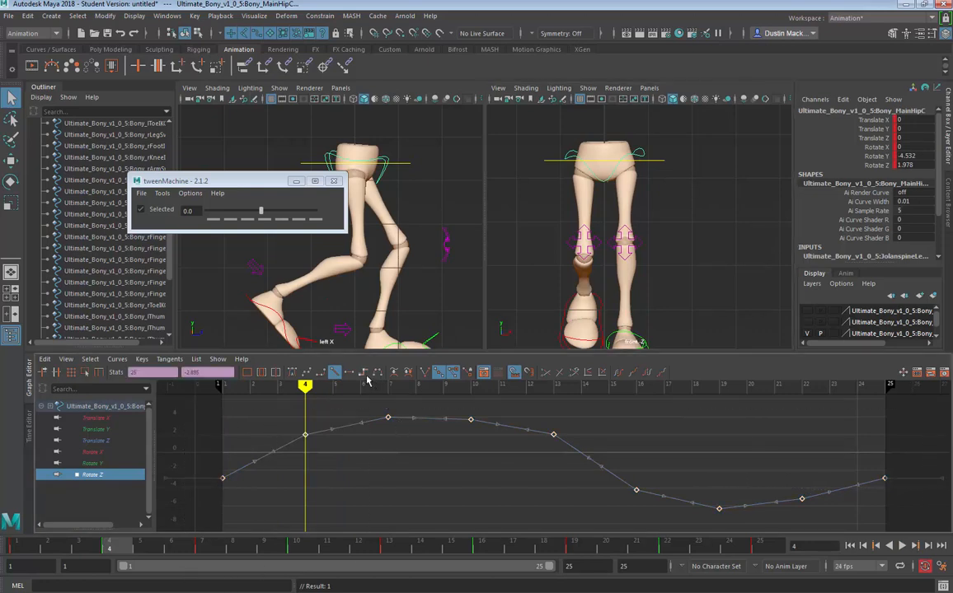
click(364, 376)
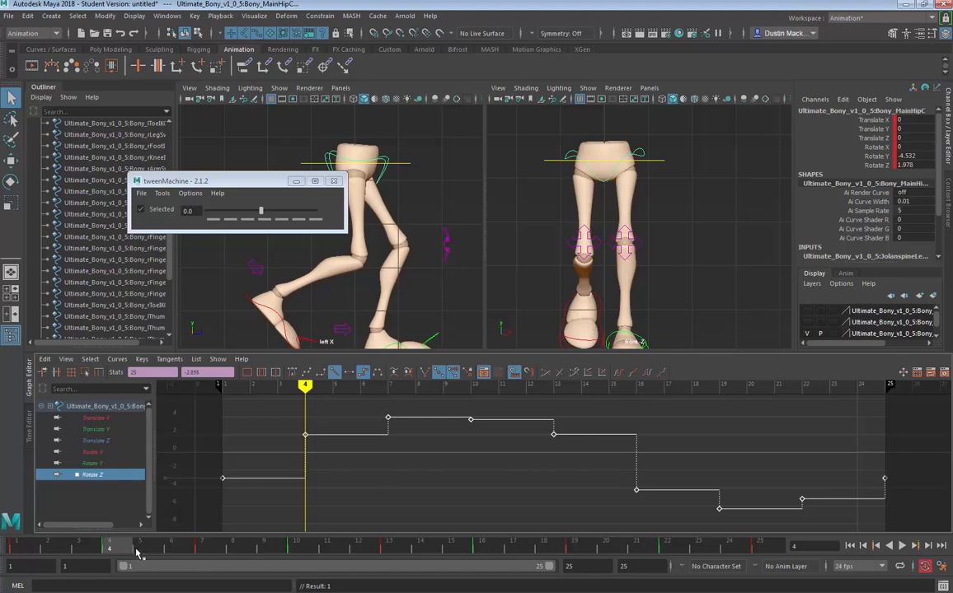
drag(189, 548, 546, 563)
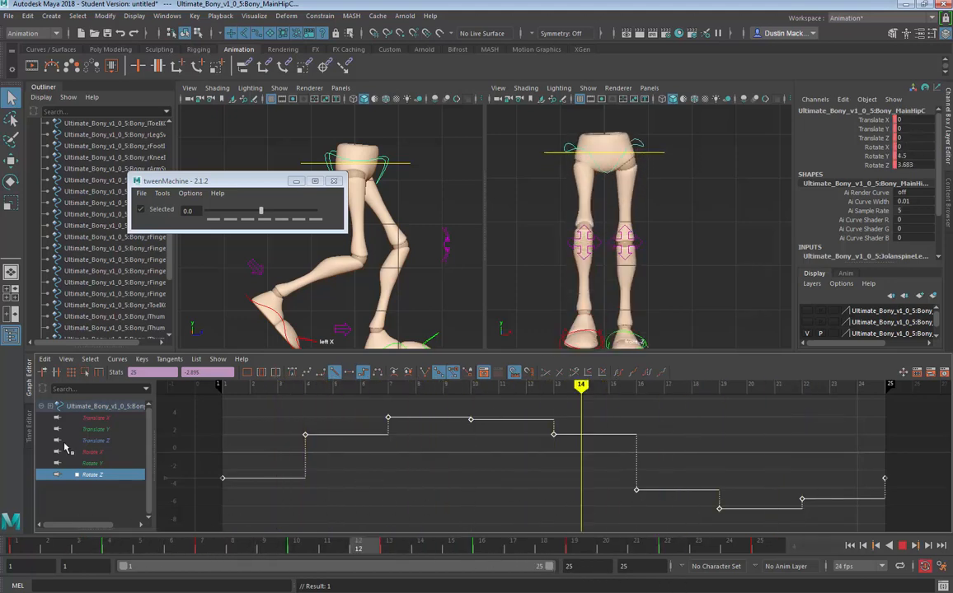
key(alt+shift+v)
key(alt+v)
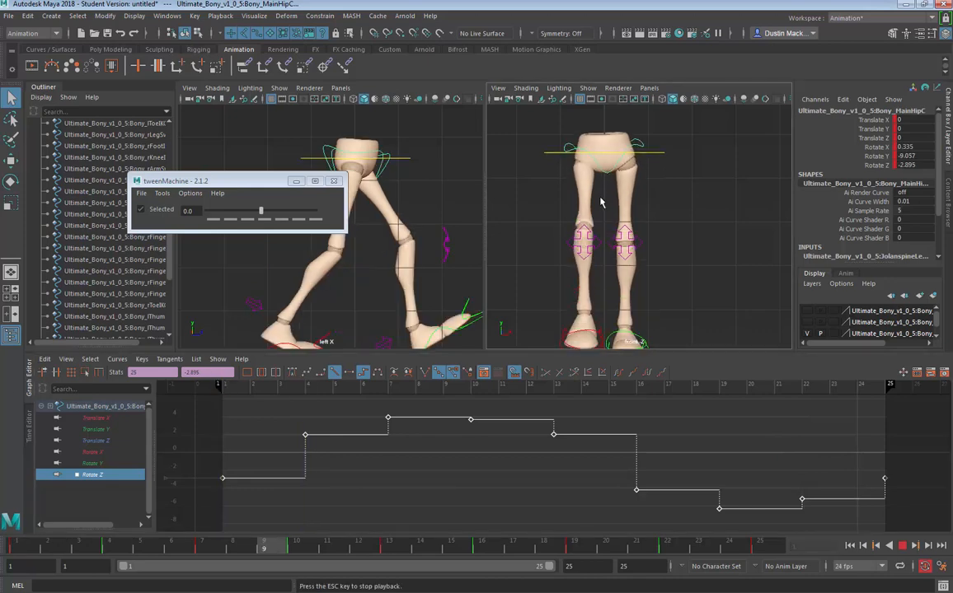
key(alt+v)
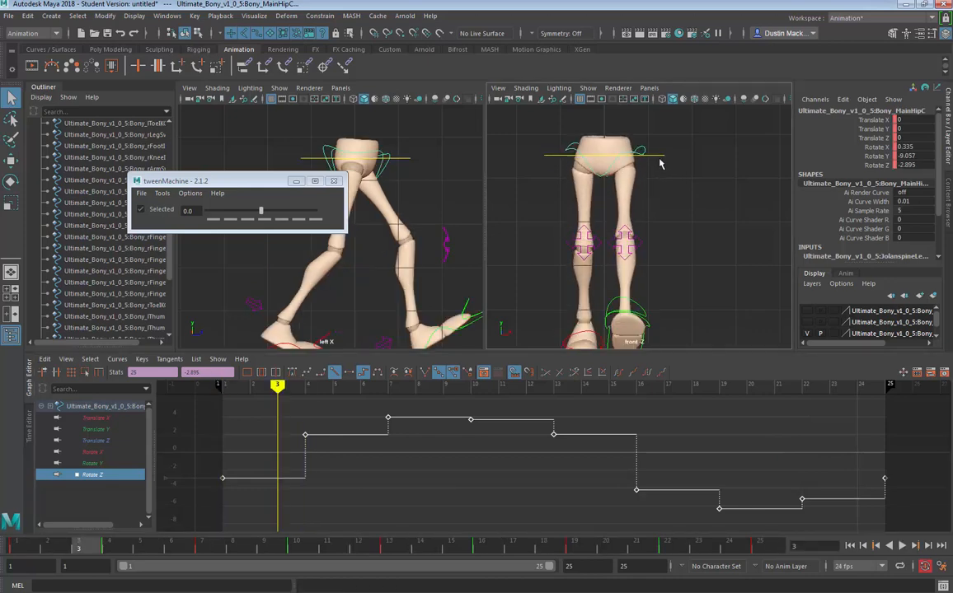
Step: Select the root control and shift it sideways at frame 7 to a Translate X of about 0.104
click(659, 157)
key(w)
mouse_move(201, 547)
mouse_down()
mouse_move(289, 550)
mouse_move(203, 552)
mouse_up()
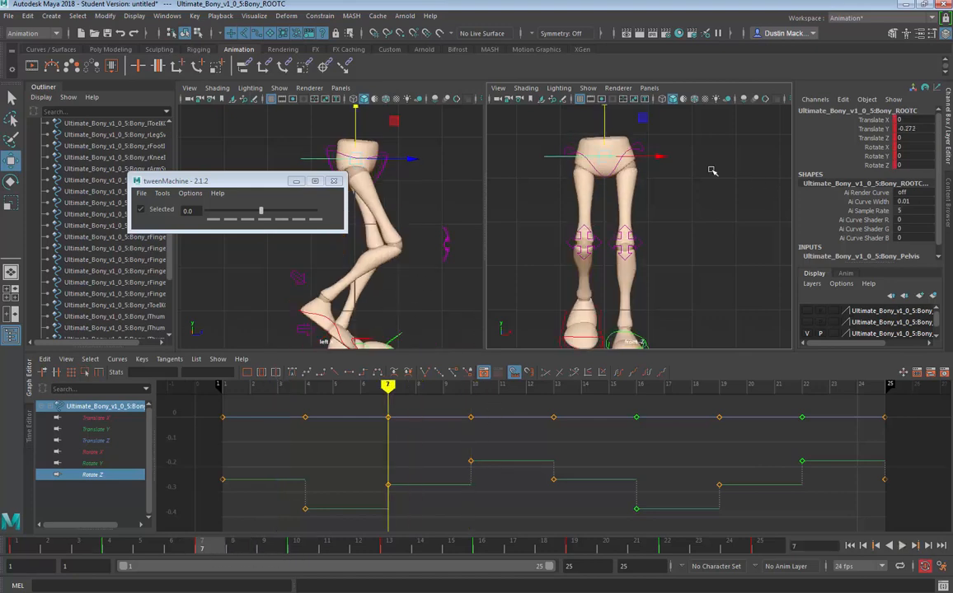
drag(641, 157, 649, 157)
key(ctrl+z)
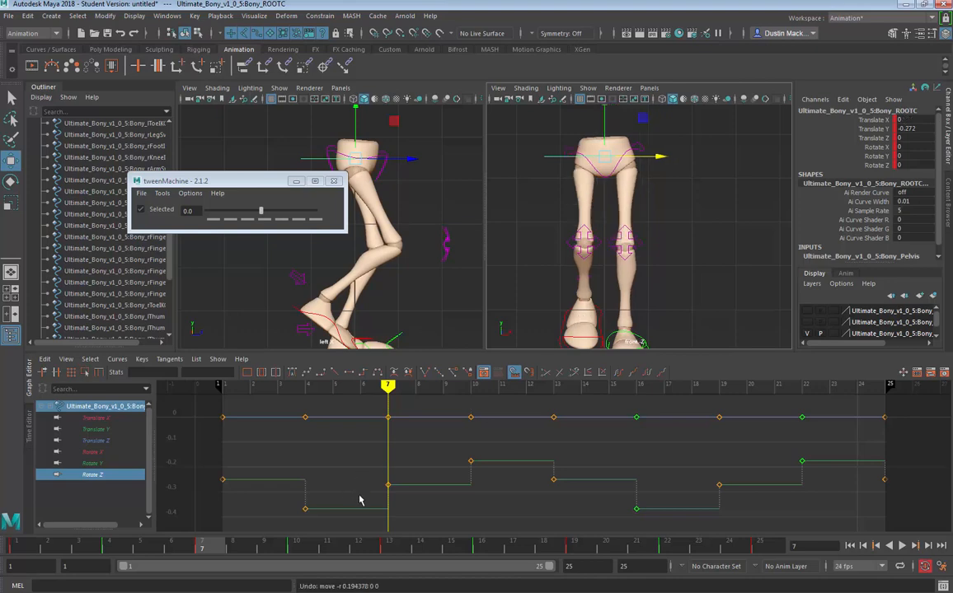
drag(656, 157, 639, 171)
key(ctrl+z)
drag(657, 156, 662, 156)
key(ctrl+z)
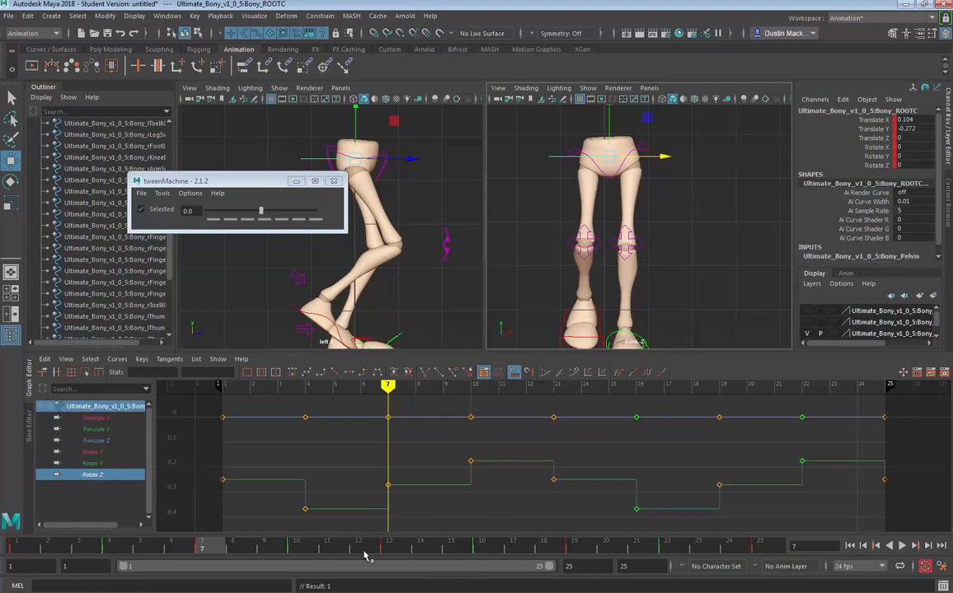
Step: Shift the root control to a Translate X of about -0.104 at frame 19, isolate its Translate X curve and play the cycle
drag(365, 553, 583, 565)
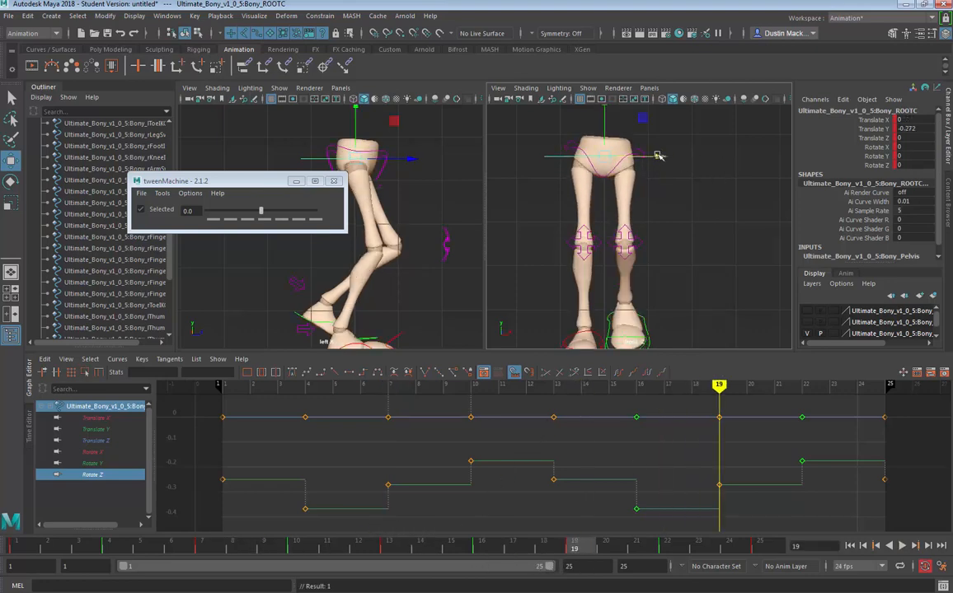
mouse_move(658, 157)
mouse_down()
mouse_move(666, 159)
mouse_move(655, 160)
mouse_up()
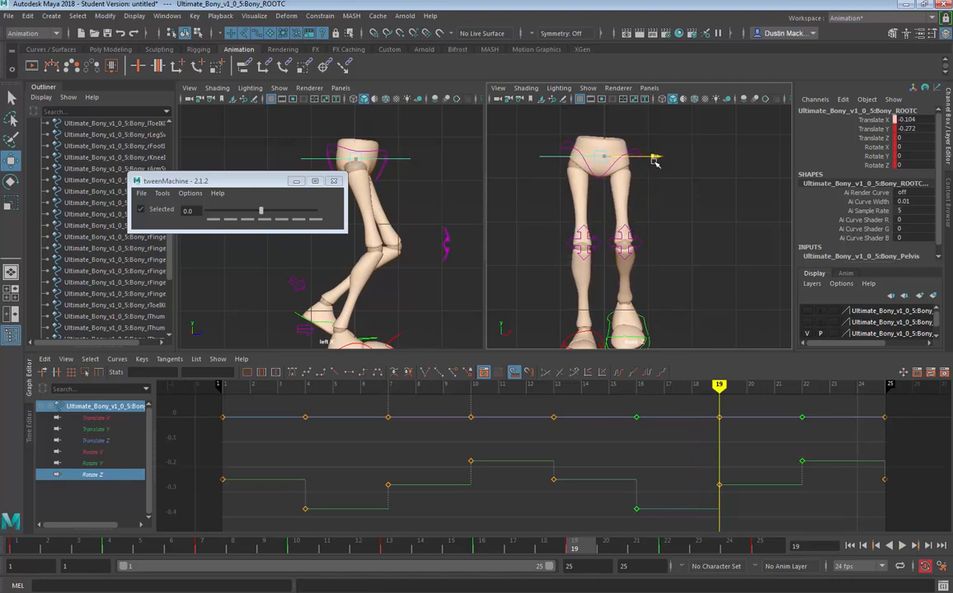
click(107, 418)
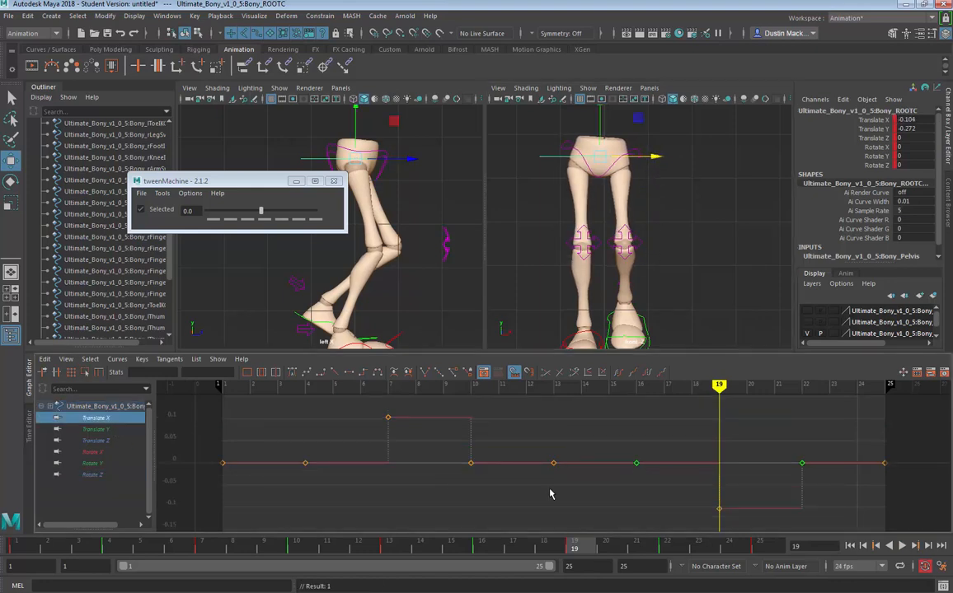
drag(333, 399, 402, 432)
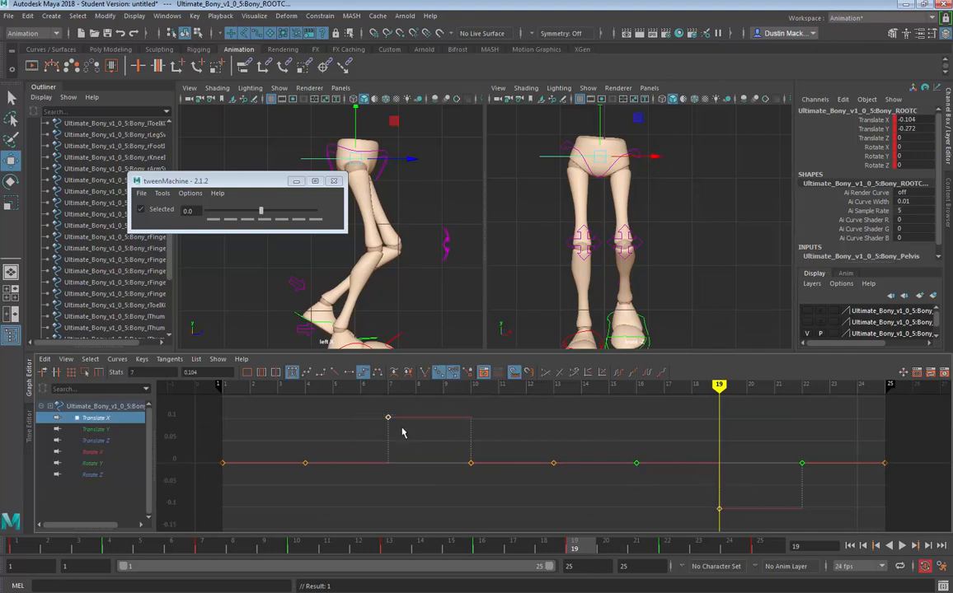
key(alt+v)
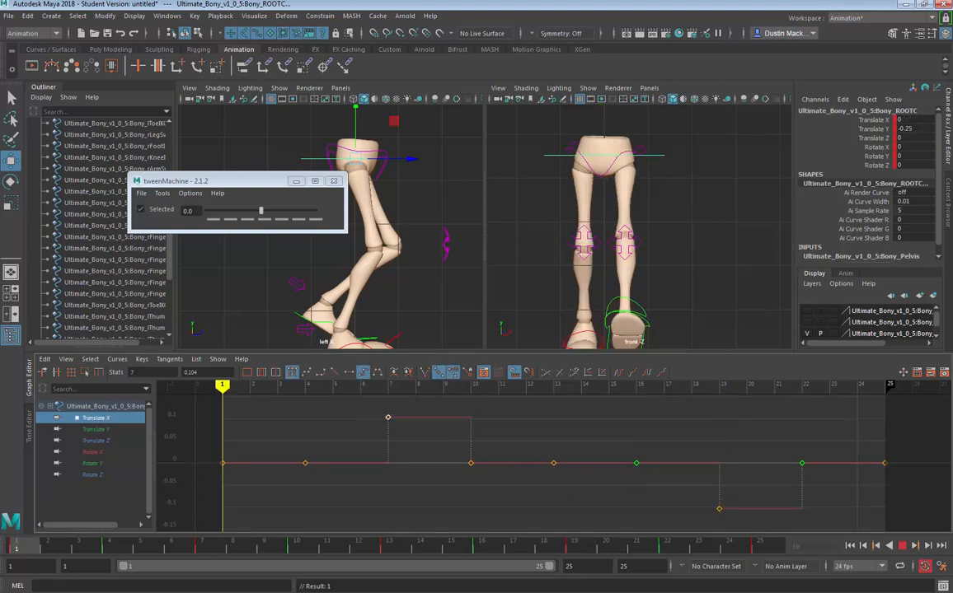
Step: Raise the root's Translate X keys at frame 4 to about 0.082 and at frame 10 to roughly half the frame 7 peak
click(104, 543)
drag(346, 414, 276, 521)
shift+middle_drag(319, 451, 334, 415)
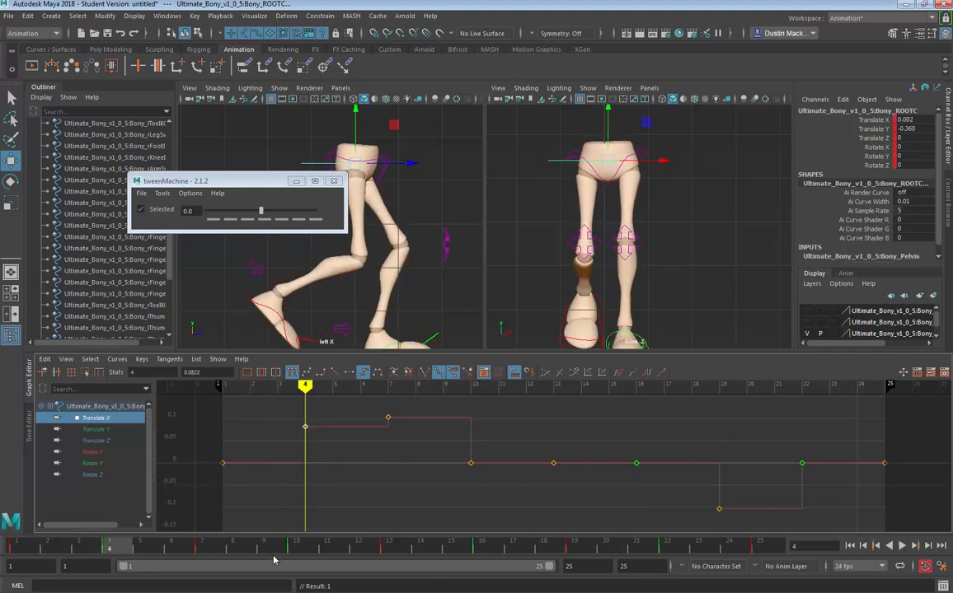
mouse_move(305, 550)
mouse_down()
mouse_move(295, 550)
mouse_move(379, 563)
mouse_up()
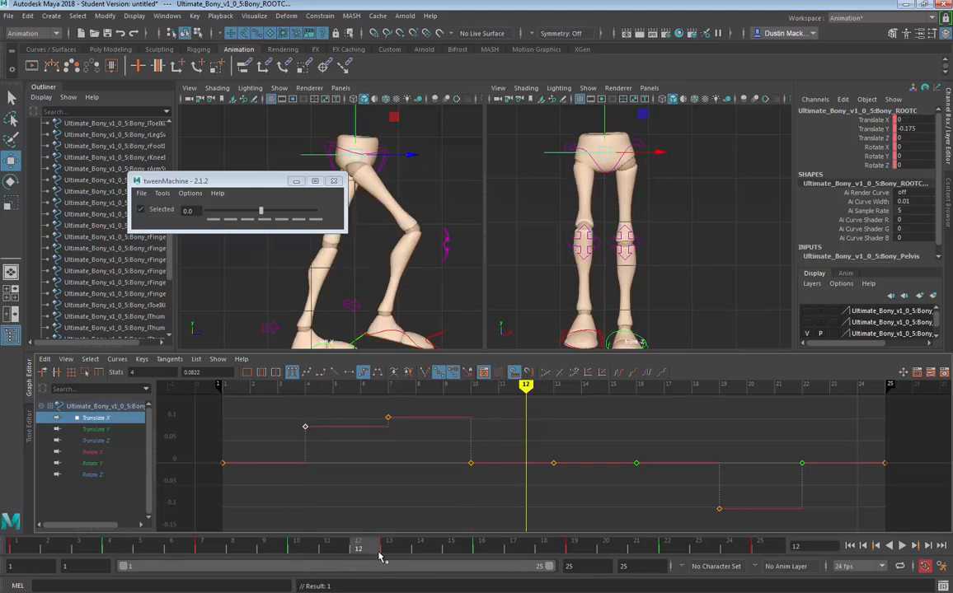
click(381, 557)
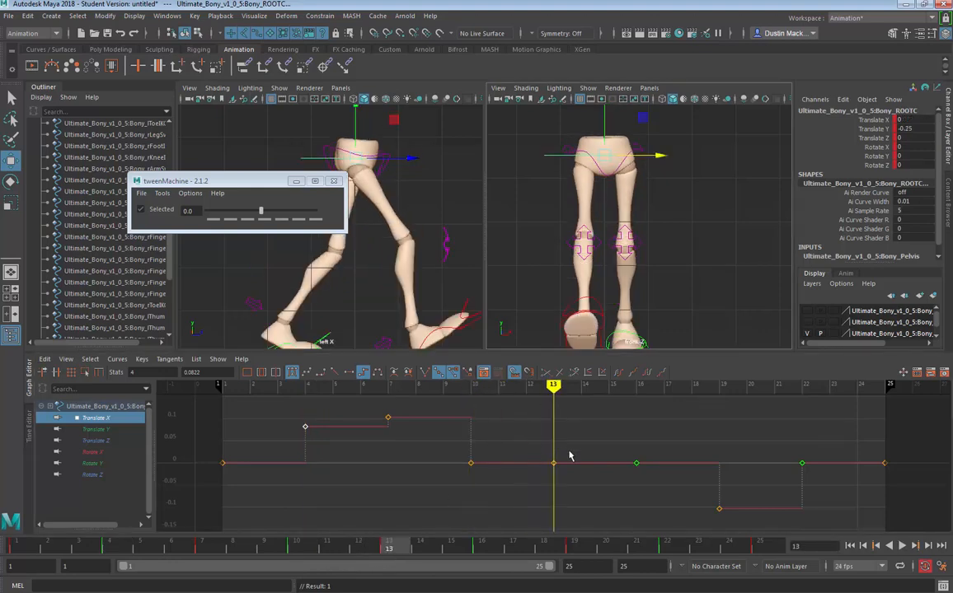
click(471, 463)
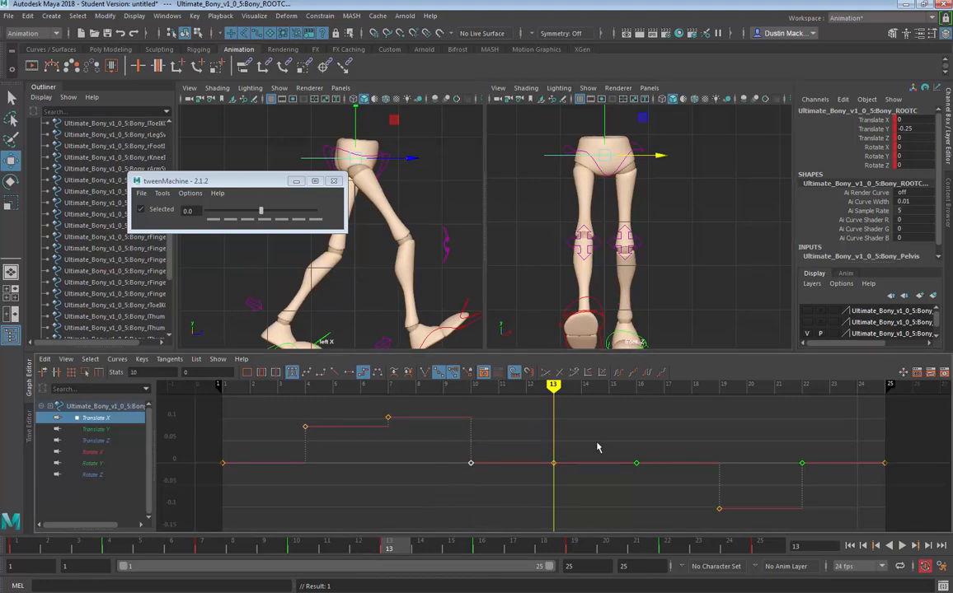
shift+middle_drag(490, 468, 505, 432)
Step: Lower the root's Translate X key at frame 16 to about -0.054
click(637, 463)
shift+middle_drag(685, 455, 680, 486)
key(period)
key(period)
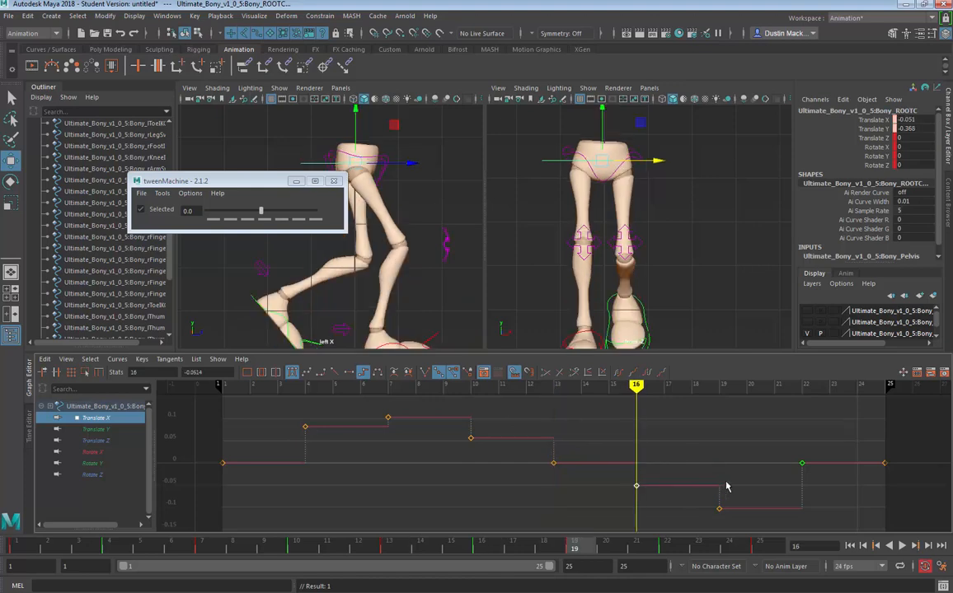
drag(687, 464, 618, 497)
mouse_move(625, 486)
shift+middle_down()
mouse_move(627, 495)
mouse_move(634, 483)
shift+middle_up()
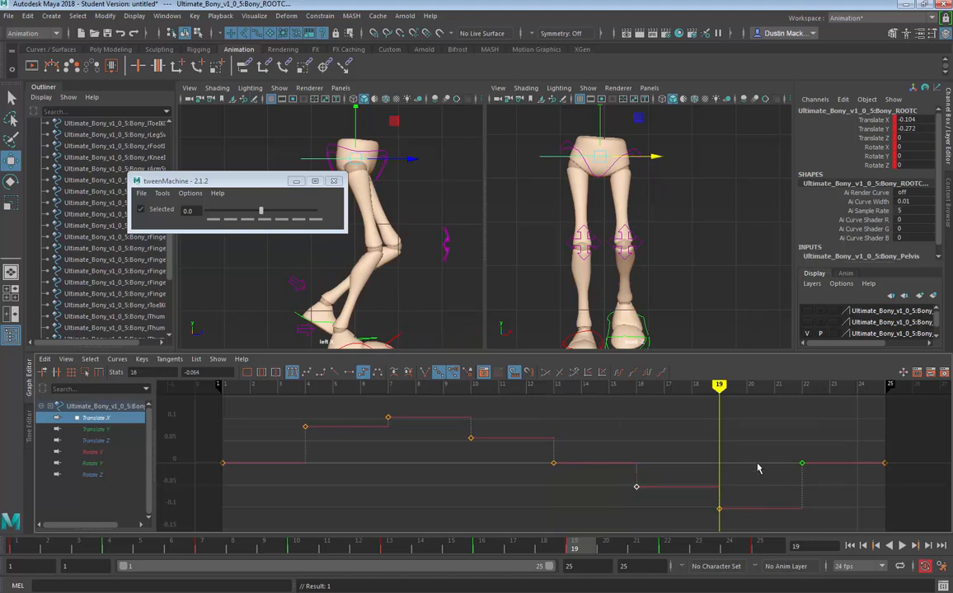
Step: Lower the root's Translate X key at frame 22 to about -0.054 and drop the frame 16 key further toward the frame 19 low
key(period)
drag(758, 469, 812, 445)
mouse_move(823, 463)
shift+middle_down()
mouse_move(824, 491)
mouse_move(828, 484)
shift+middle_up()
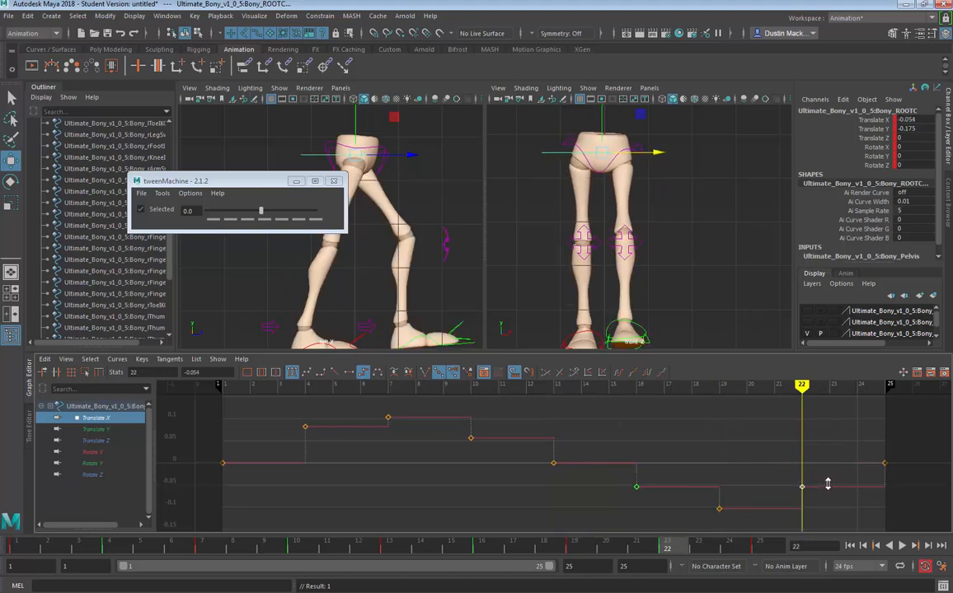
click(636, 485)
shift+middle_drag(690, 453, 686, 461)
click(803, 488)
Step: Ease the root's Translate X key at frame 4 down to about 0.08
click(70, 555)
click(103, 555)
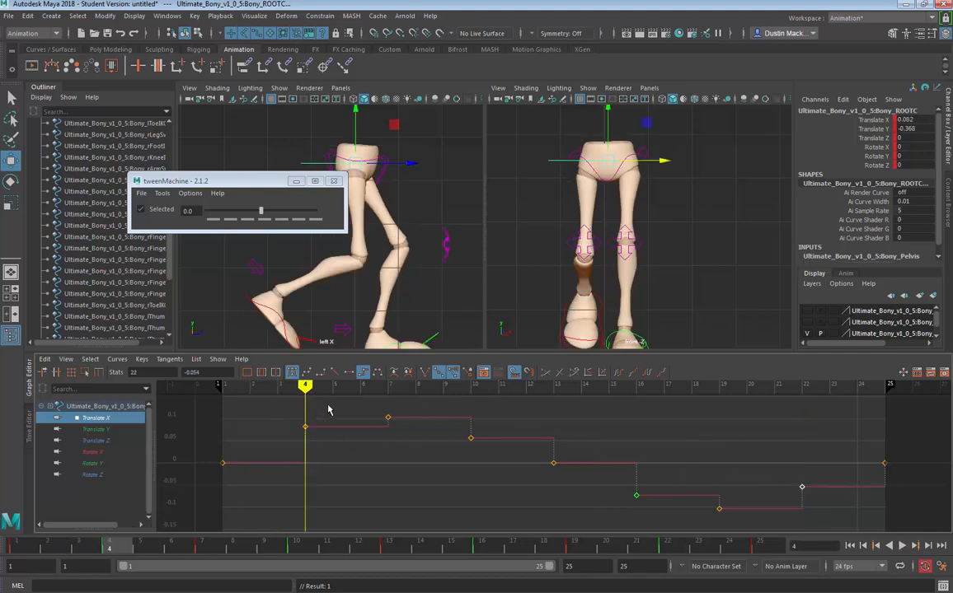
drag(329, 408, 282, 447)
shift+middle_drag(322, 425, 325, 424)
Step: Step through the key poses and play the walk cycle to examine the side-to-side hip shift over the feet
click(16, 551)
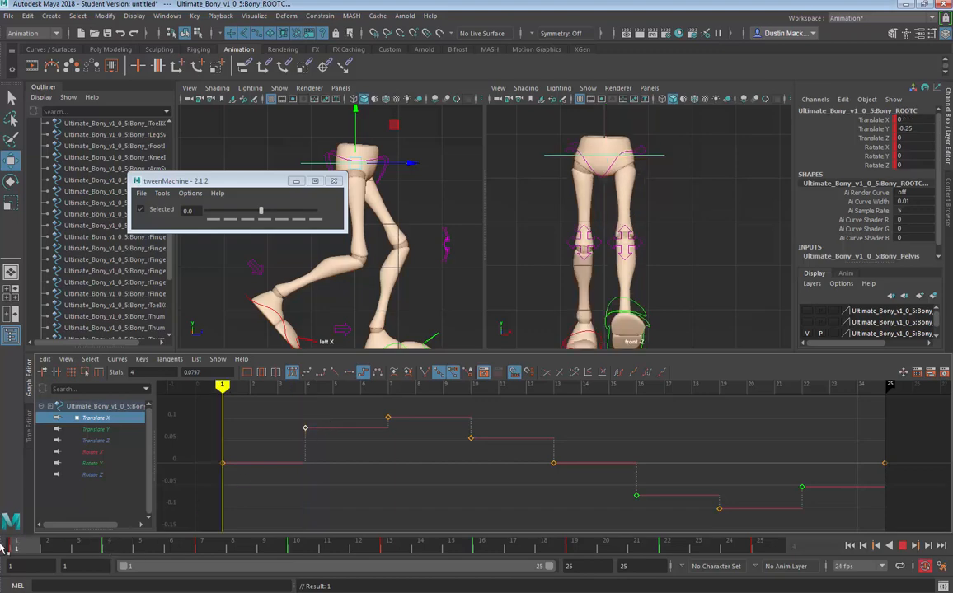
click(109, 551)
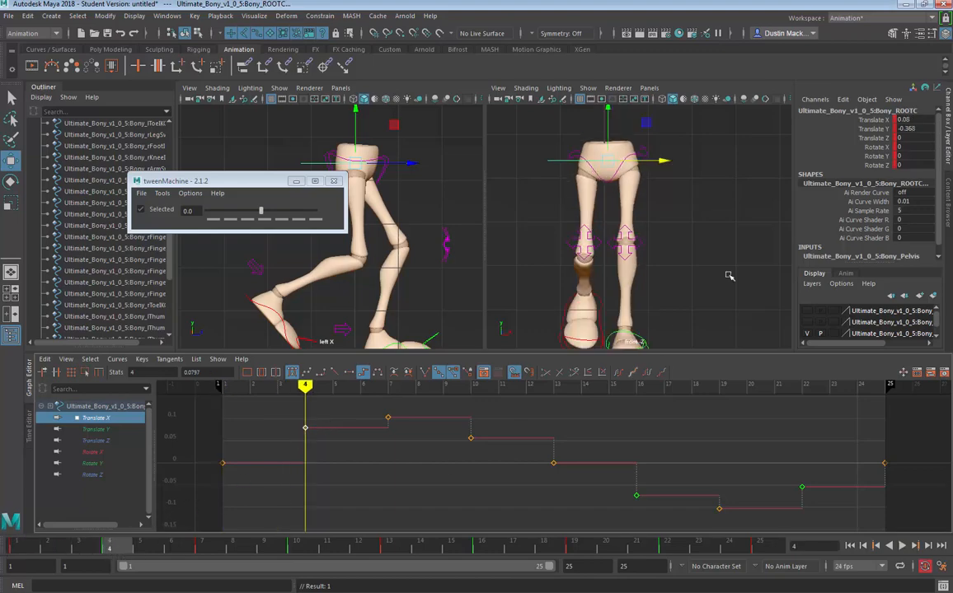
key(comma)
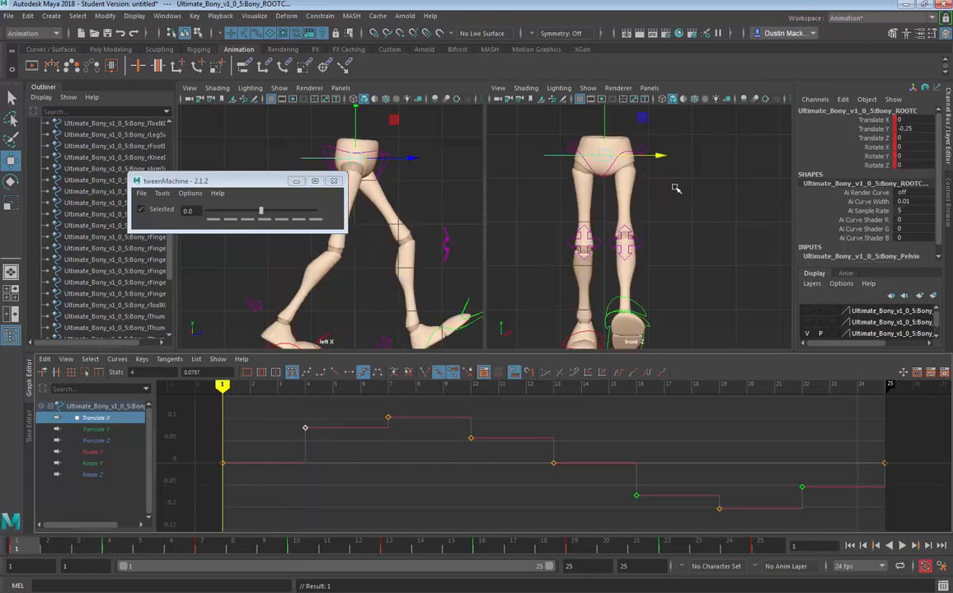
key(period)
key(period)
key(period)
key(alt+v)
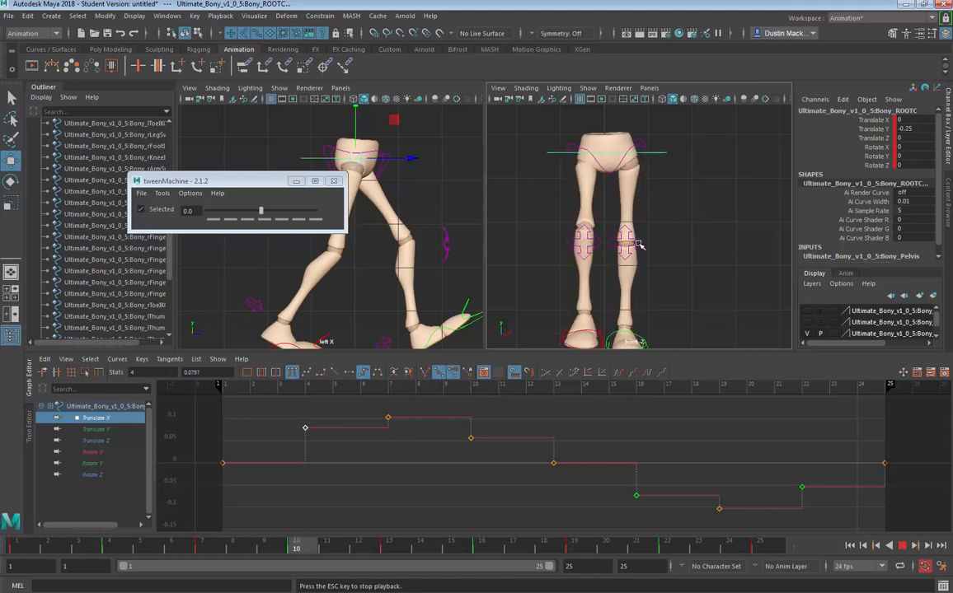
key(alt+v)
Step: Frame the feet in the front view, select the left foot IK control and isolate its Translate X curve while playing the cycle
alt+middle_drag(656, 312, 656, 286)
alt+right_drag(655, 286, 655, 299)
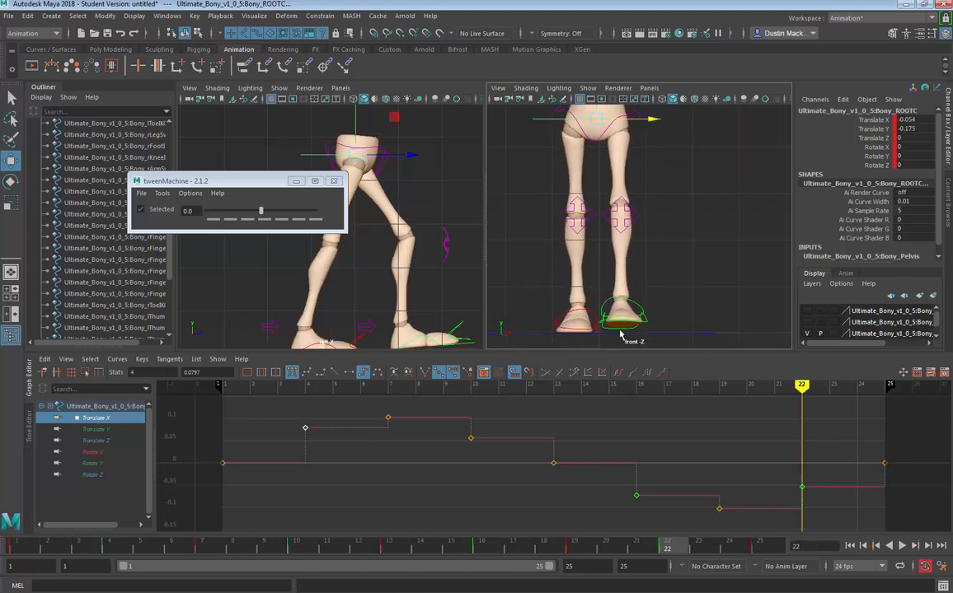
key(q)
click(606, 329)
key(alt+v)
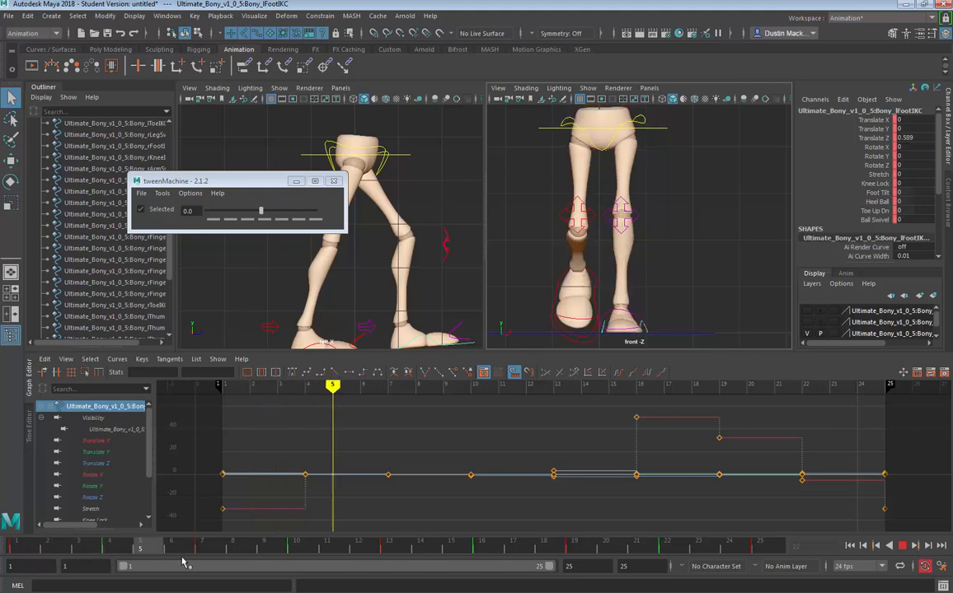
key(alt+v)
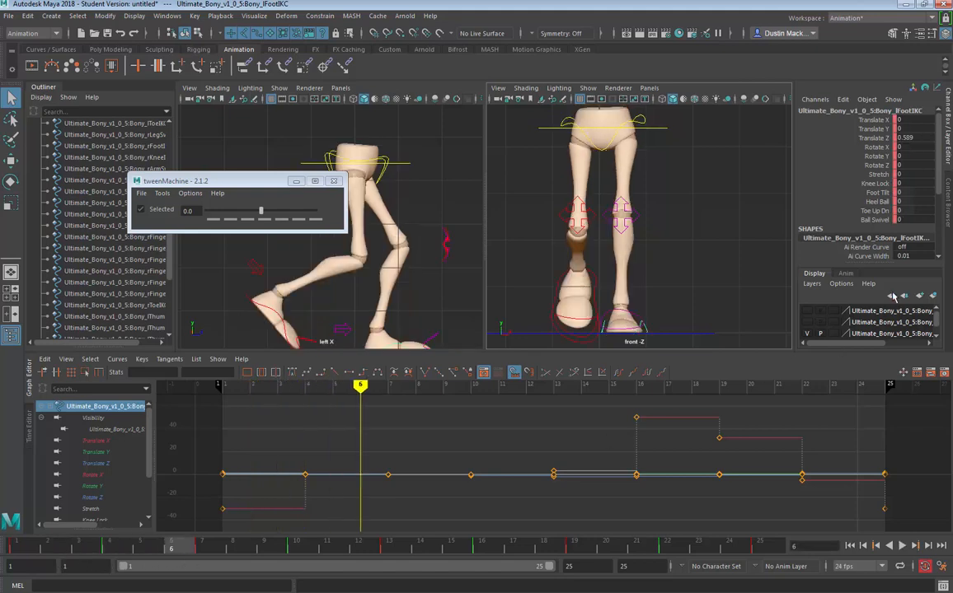
click(119, 440)
key(alt+v)
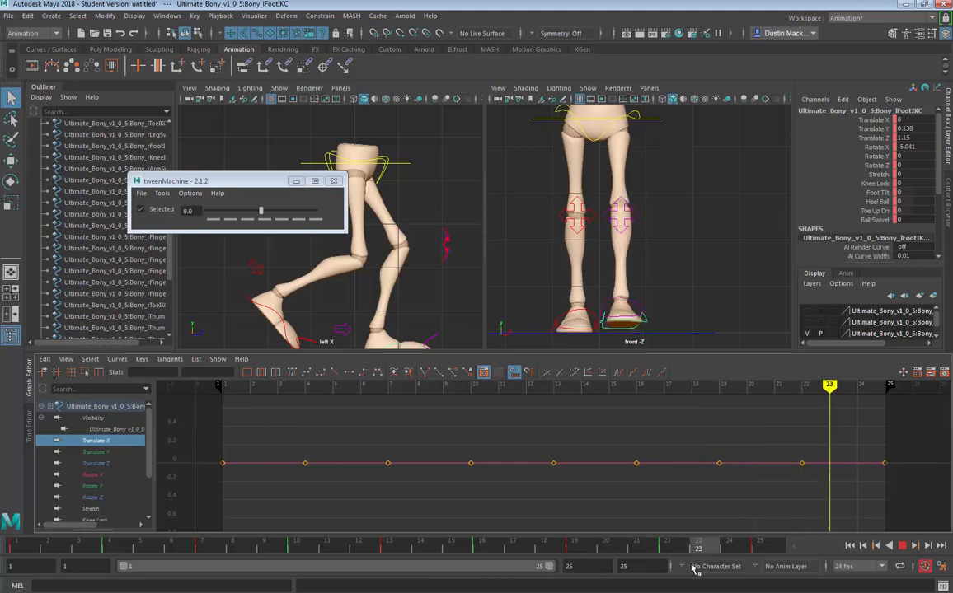
Step: Lower all the left foot's Translate X keys except those at frames 16 and 19 to about -0.149, moving the foot inward
drag(811, 568, 588, 562)
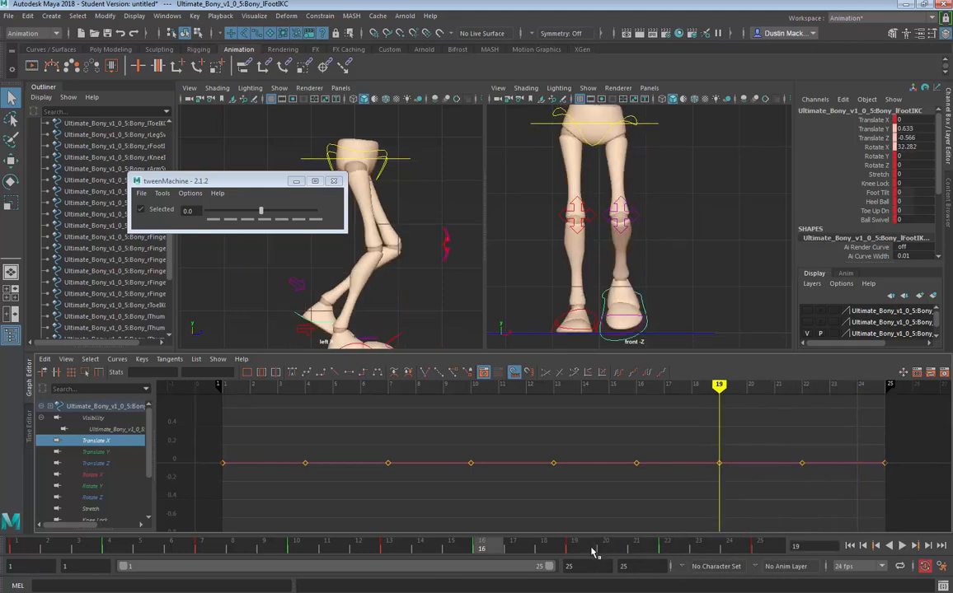
key(comma)
key(period)
key(period)
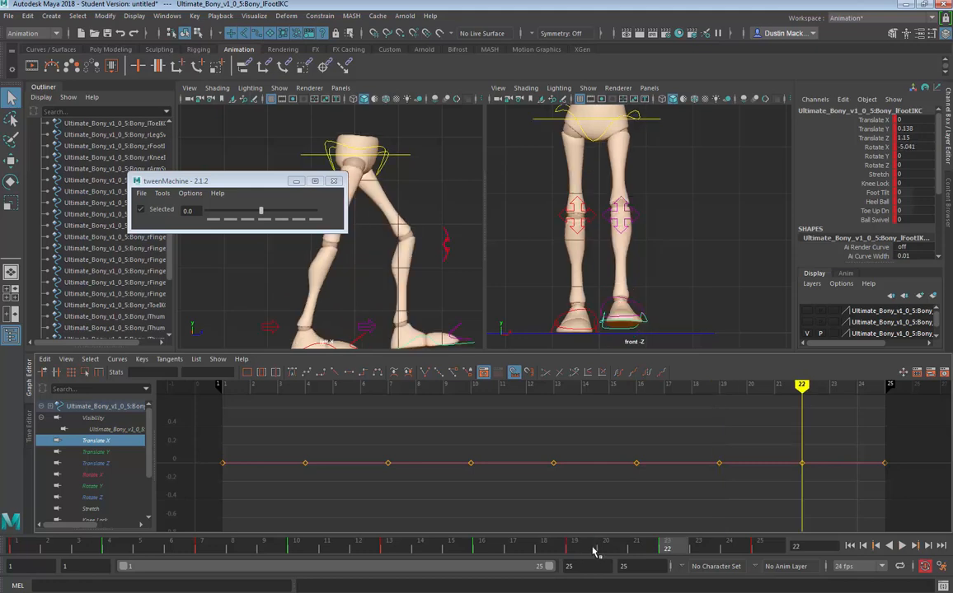
click(583, 550)
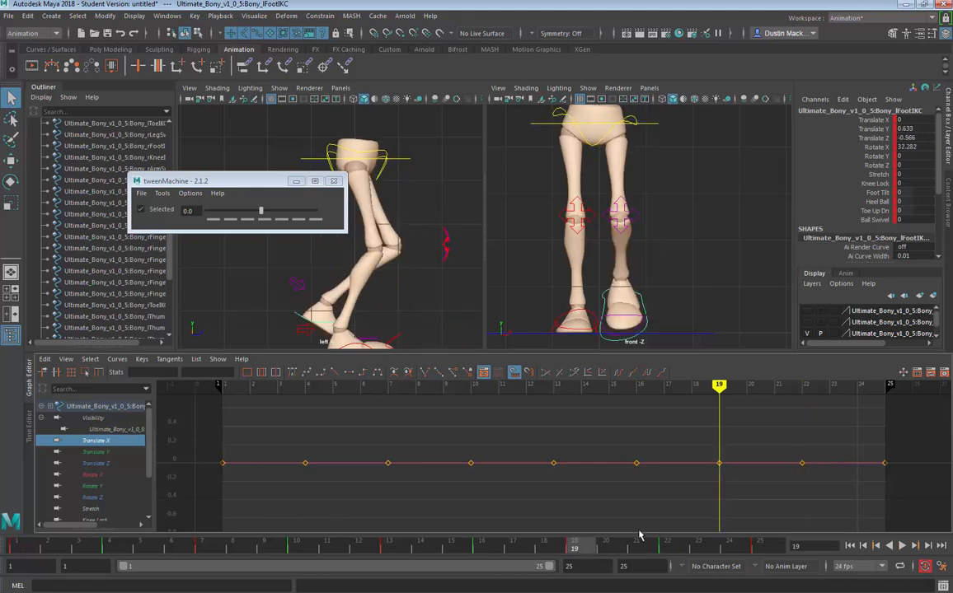
drag(902, 423, 775, 495)
shift+drag(620, 421, 154, 504)
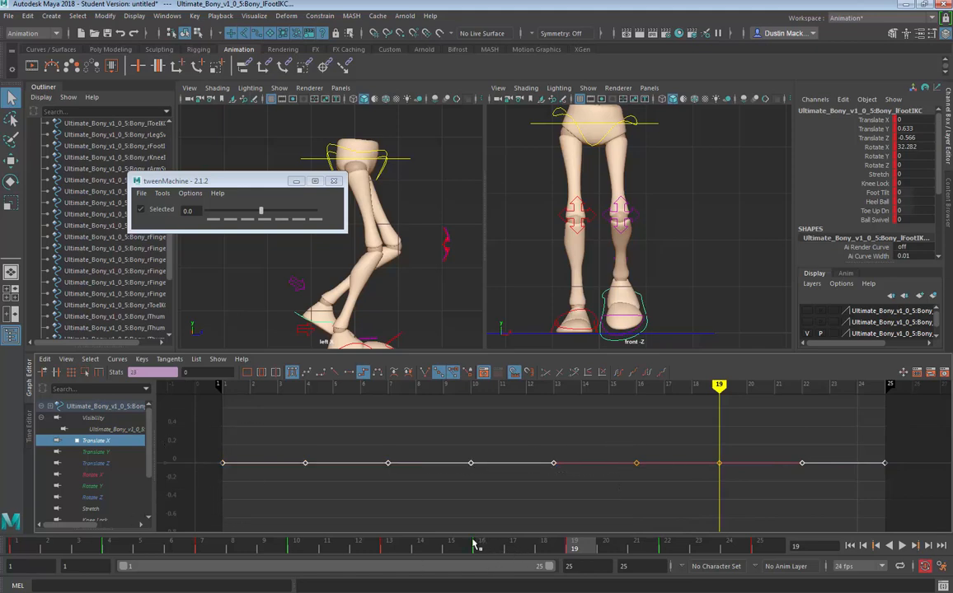
click(455, 546)
key(w)
middle_drag(621, 453, 622, 463)
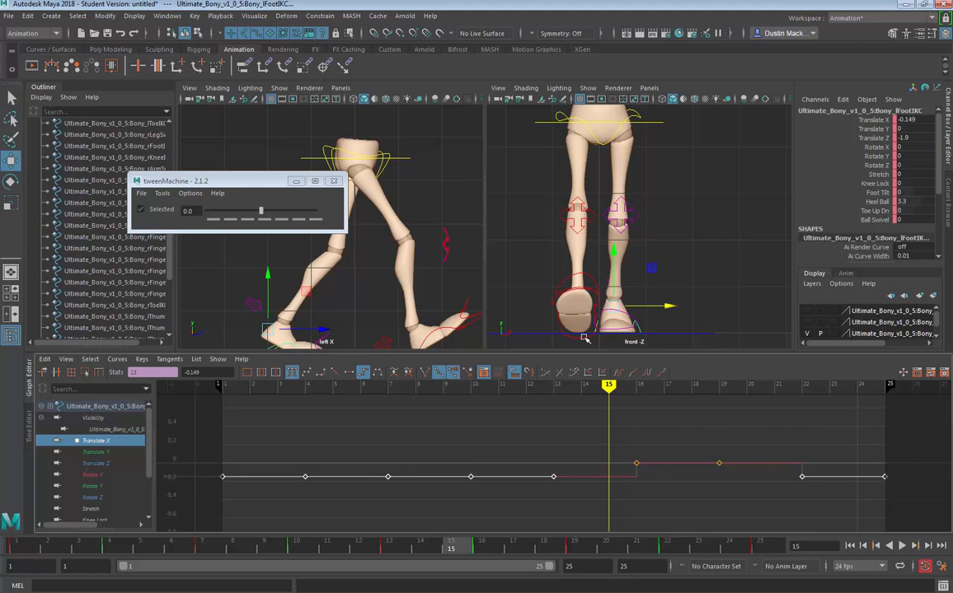
Step: Play the cycle and lower the left foot's Translate X key at frame 16 to about -0.13
key(alt+v)
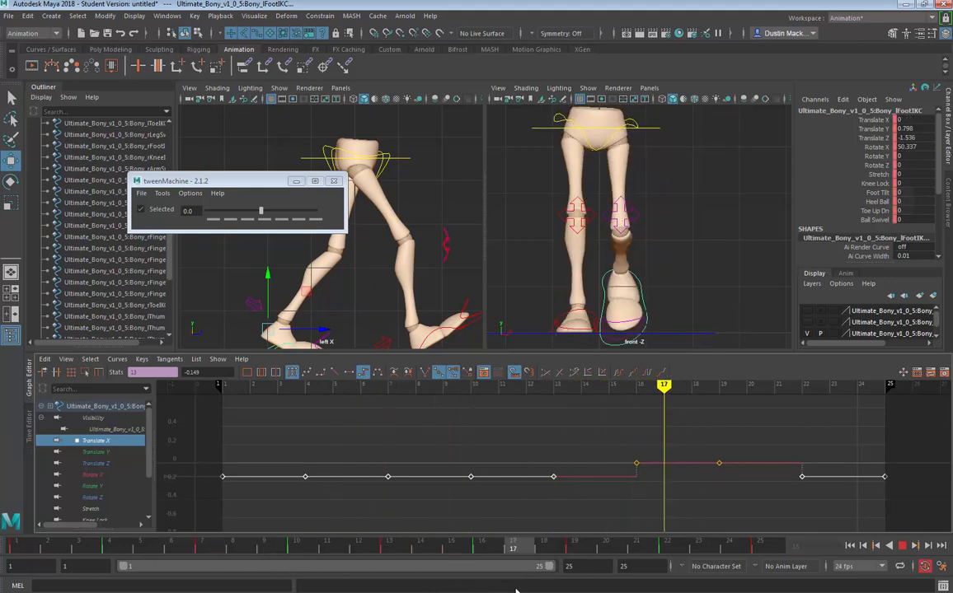
key(alt+v)
drag(673, 434, 599, 501)
middle_drag(628, 452, 629, 465)
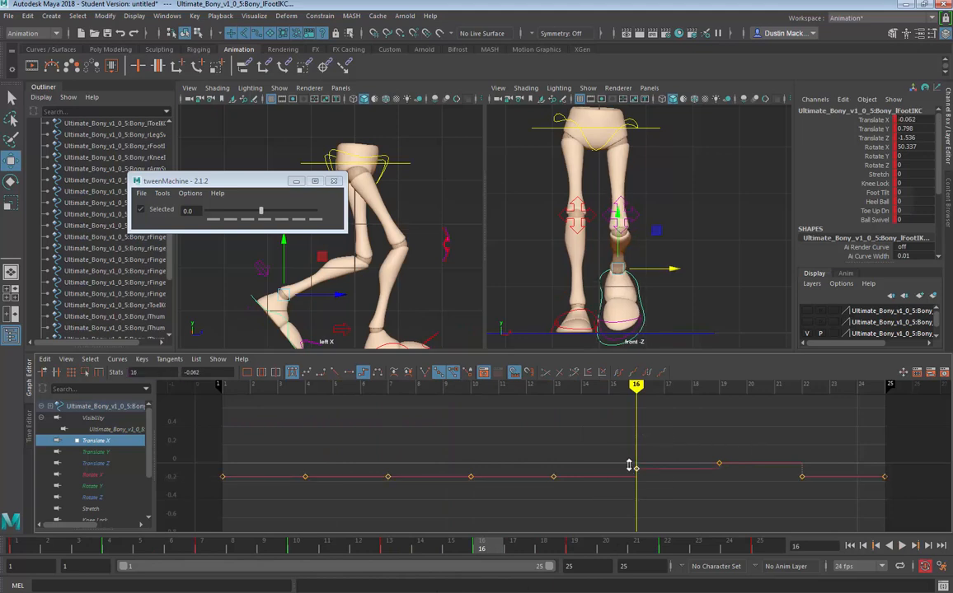
drag(474, 540, 389, 548)
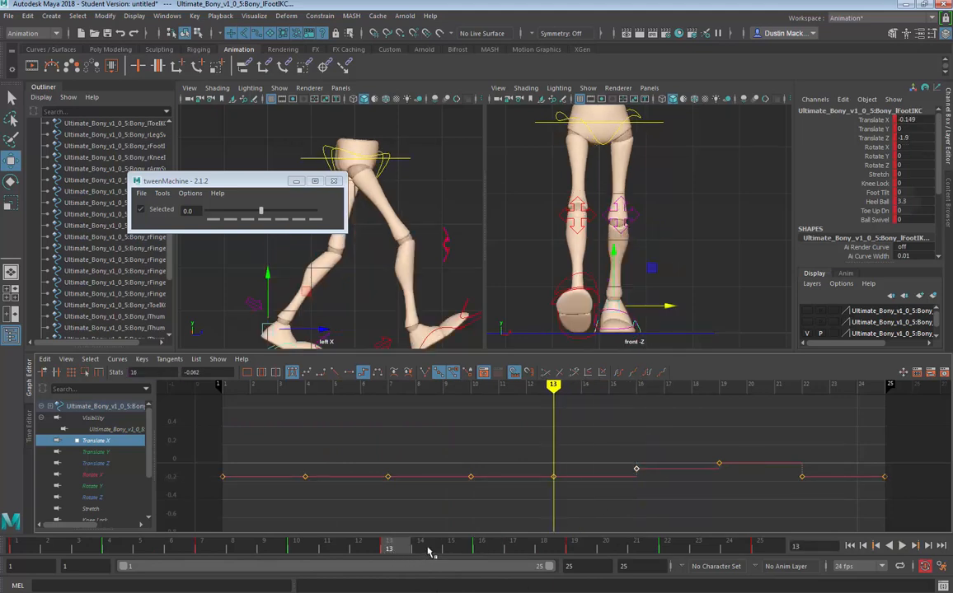
click(485, 547)
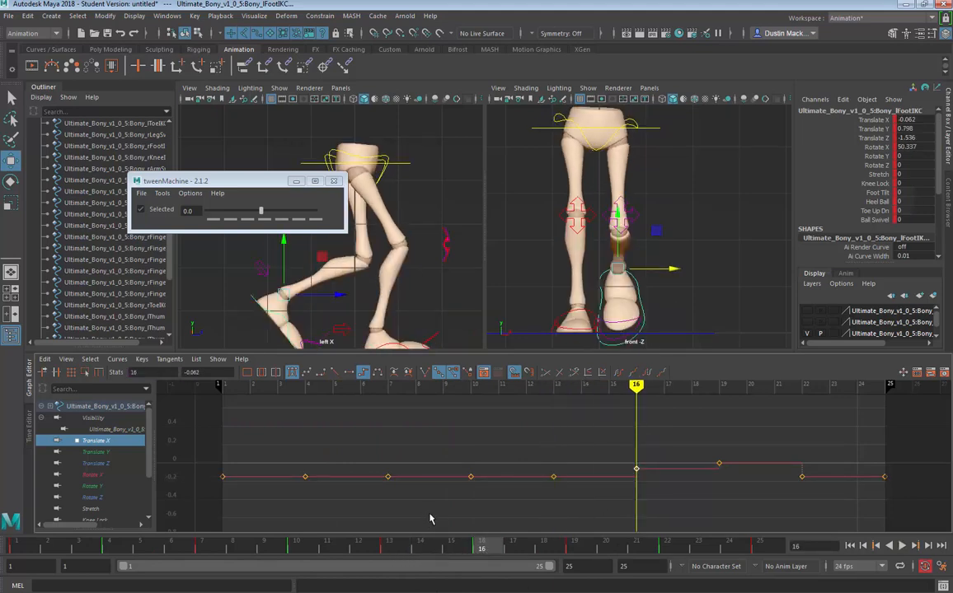
middle_drag(652, 450, 650, 460)
Step: Step through the poses and raise the left foot's Translate X key at frame 22 to about -0.068
key(.)
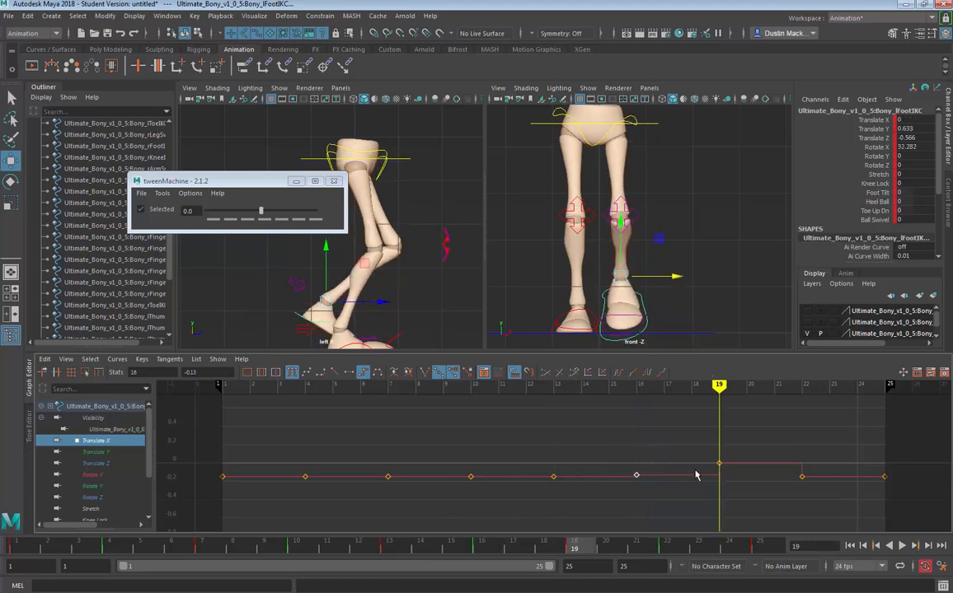
drag(704, 442, 755, 497)
key(.)
key(.)
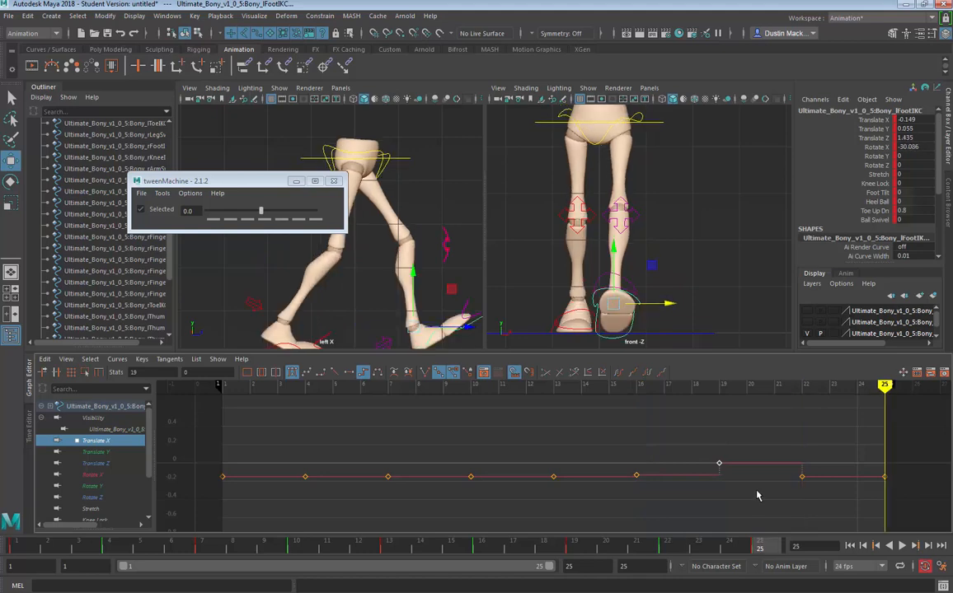
drag(814, 451, 784, 500)
shift+middle_drag(776, 486, 780, 480)
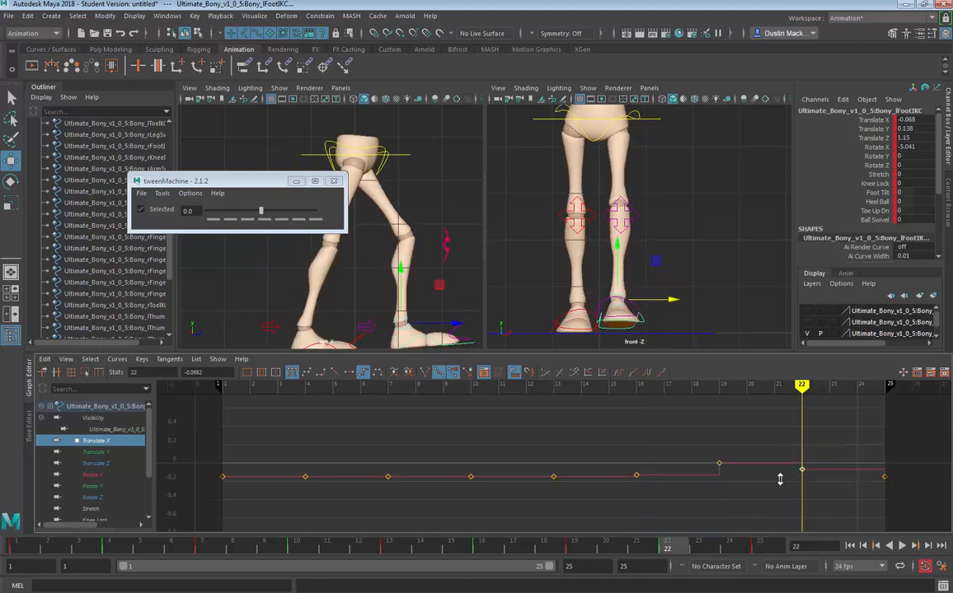
Step: Set the left foot's Translate X key at frame 16 to -0.149
drag(778, 441, 702, 488)
drag(656, 437, 601, 498)
drag(569, 447, 533, 497)
drag(600, 451, 703, 529)
double_click(206, 371)
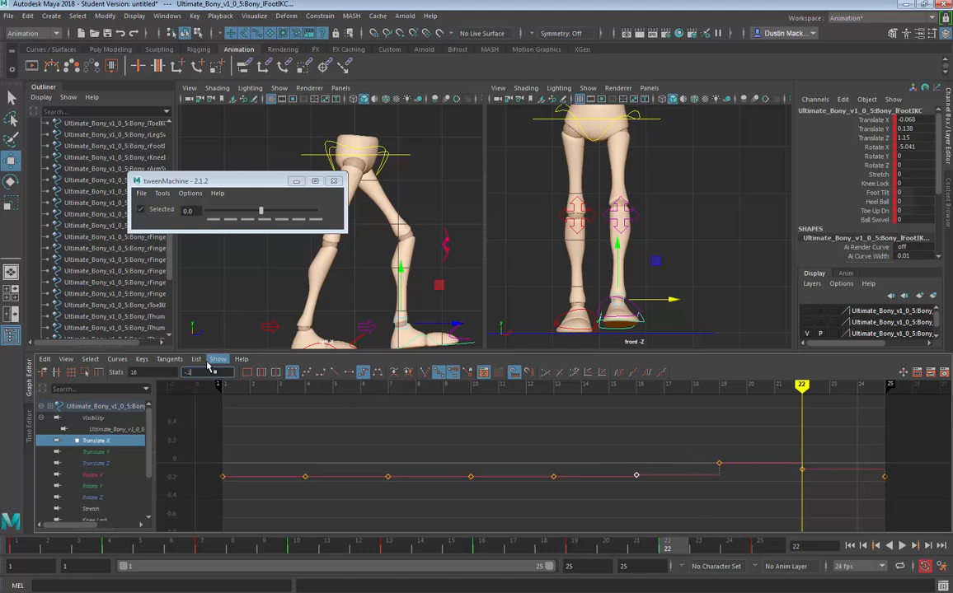
key(Return)
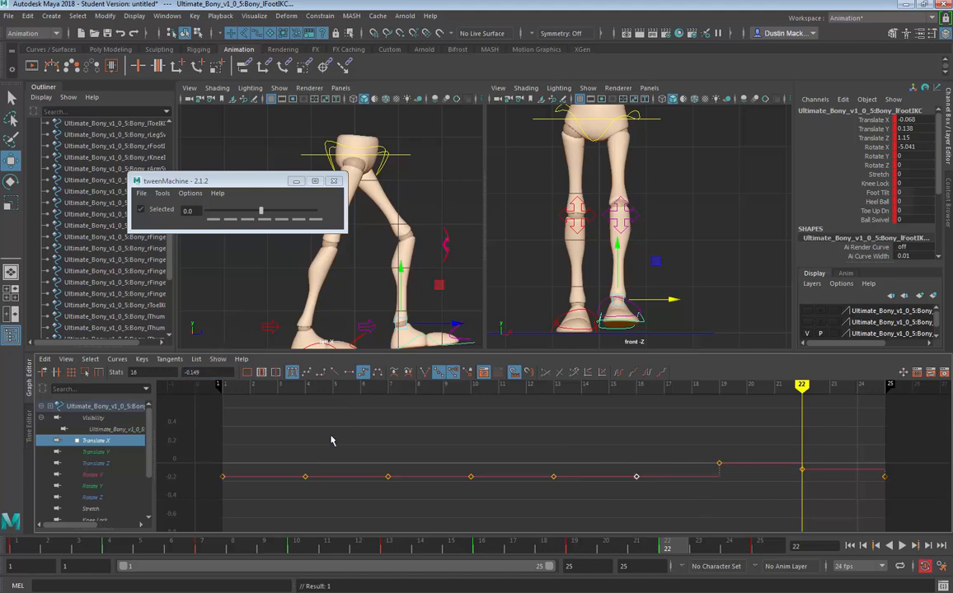
Step: Lower the left foot's Translate X key at frame 19 to about -0.081 and play the cycle
drag(647, 546, 574, 544)
drag(757, 429, 712, 481)
shift+middle_drag(712, 480, 704, 488)
key(alt+v)
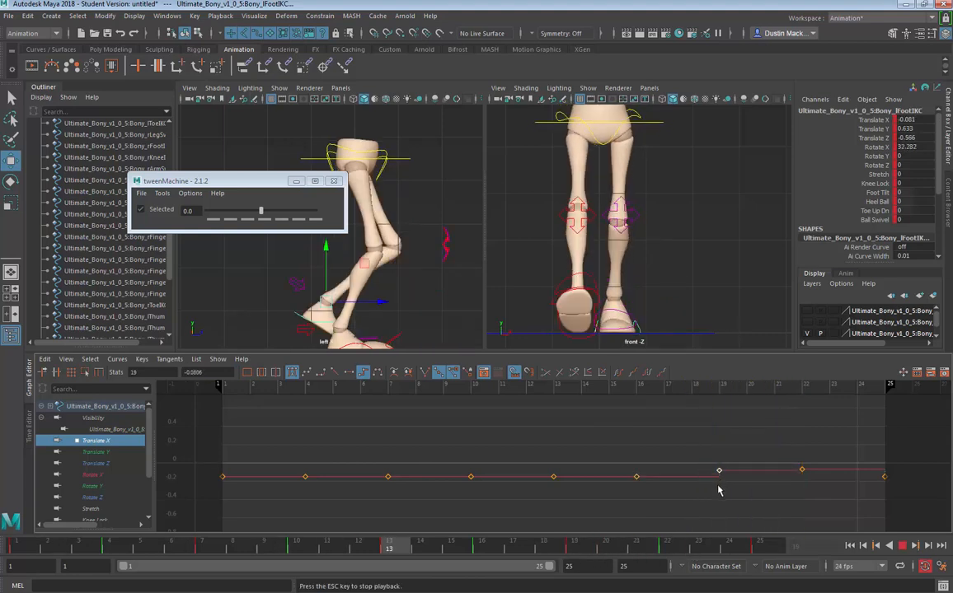
key(Escape)
Step: Select the right foot IK control in the front view and examine its poses between frames 5 and 10
key(q)
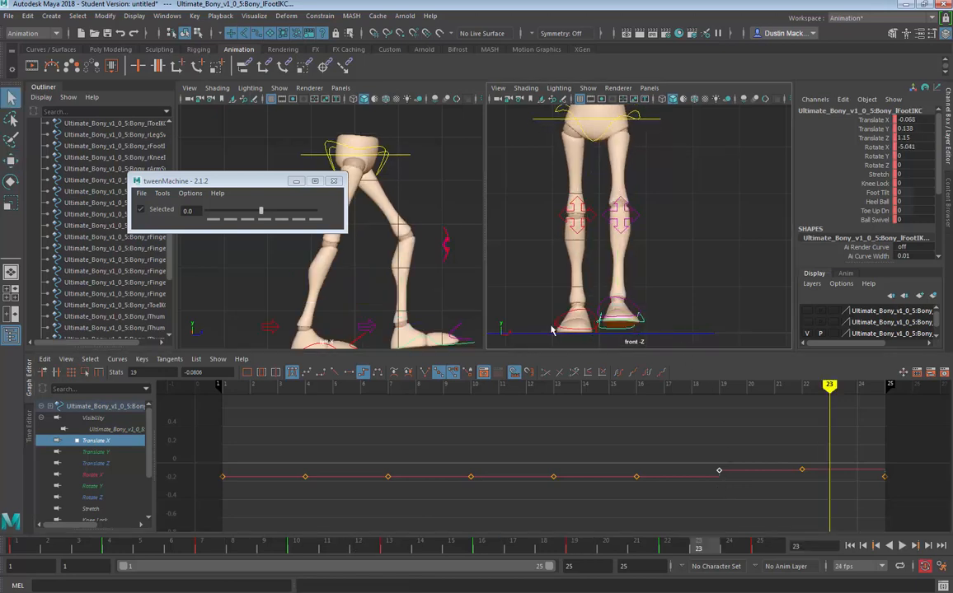
drag(499, 299, 554, 334)
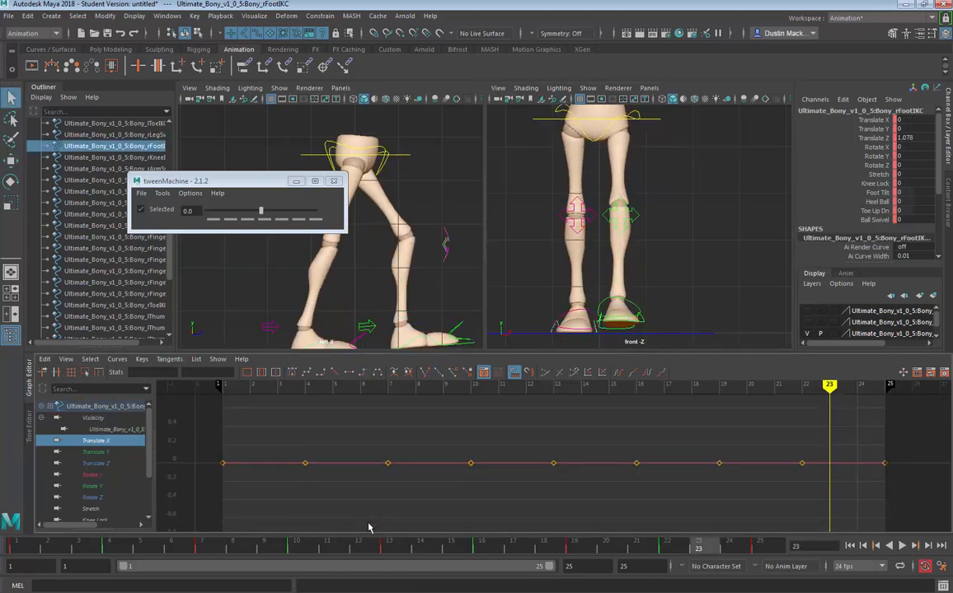
drag(207, 553, 161, 564)
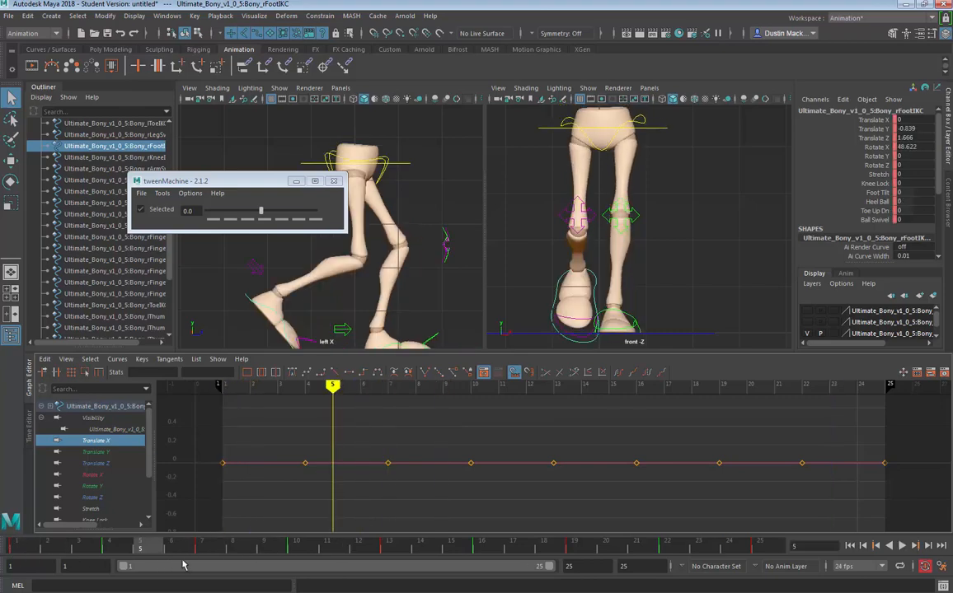
click(200, 553)
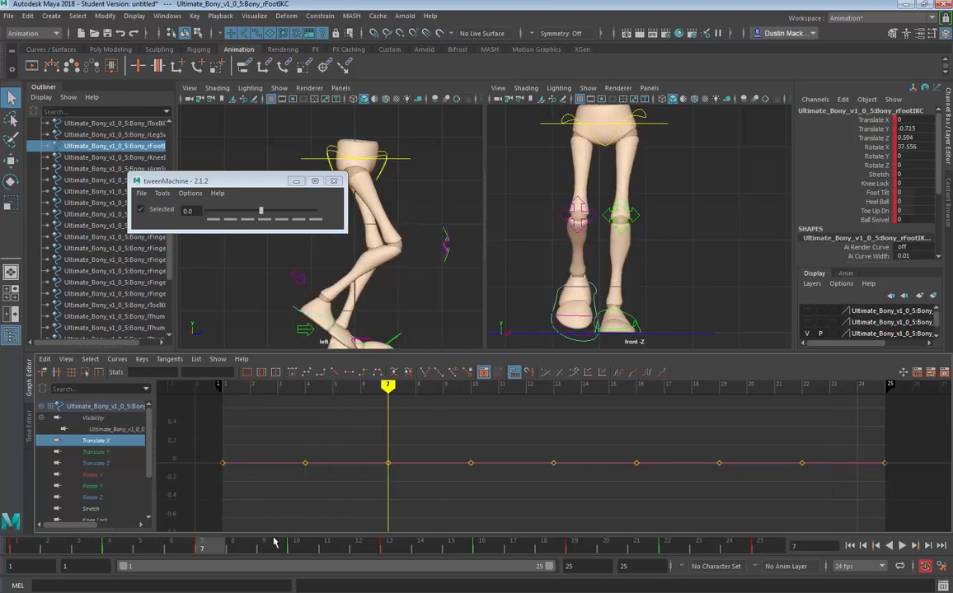
key(period)
key(comma)
key(period)
key(comma)
key(period)
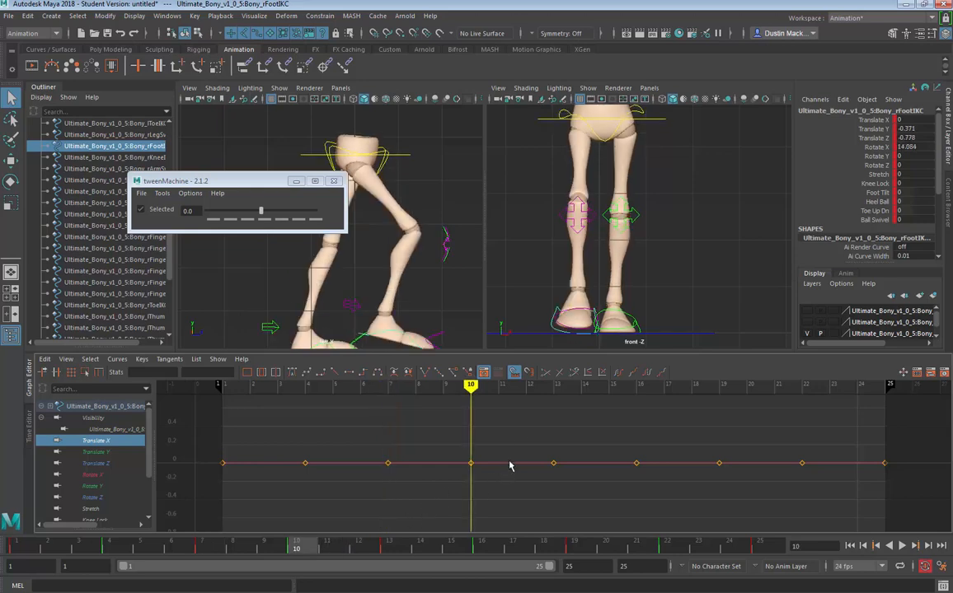
Step: Raise all the right foot's Translate X keys except those at frames 7 and 10 to about 0.143 and play the cycle
drag(503, 422, 940, 527)
shift+drag(334, 430, 172, 485)
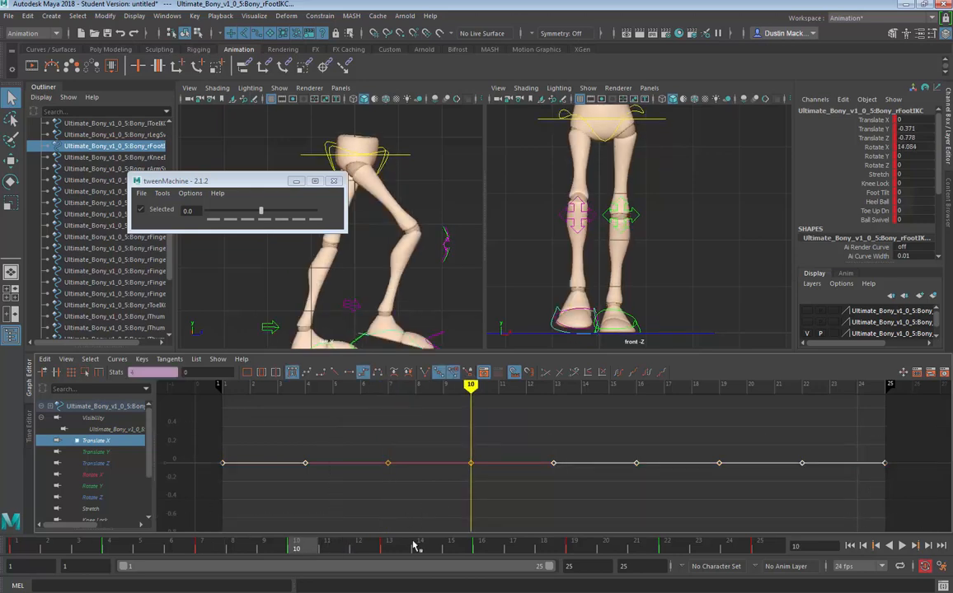
click(485, 551)
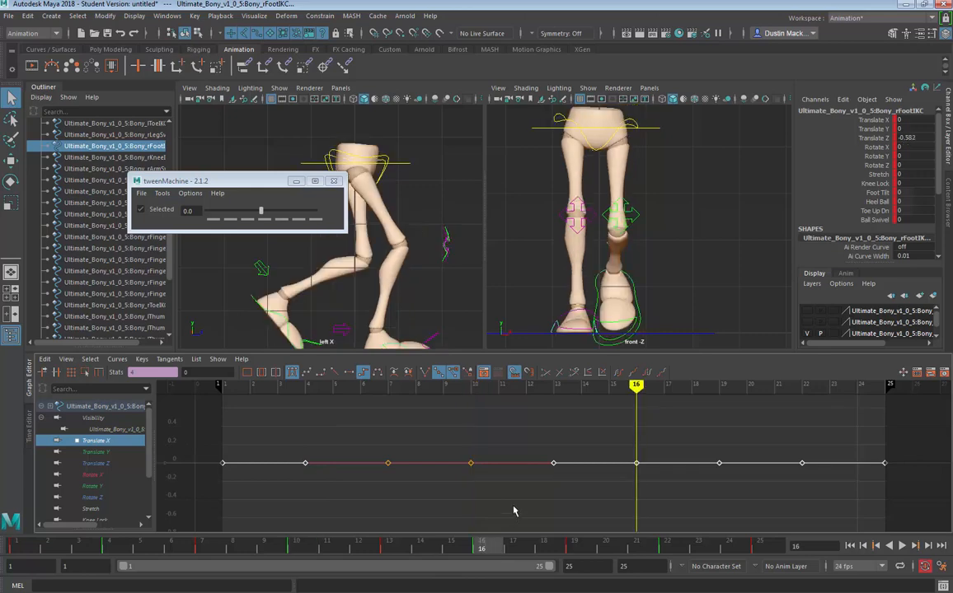
middle_click(623, 307)
middle_drag(620, 422, 621, 408)
middle_click(592, 315)
key(alt+v)
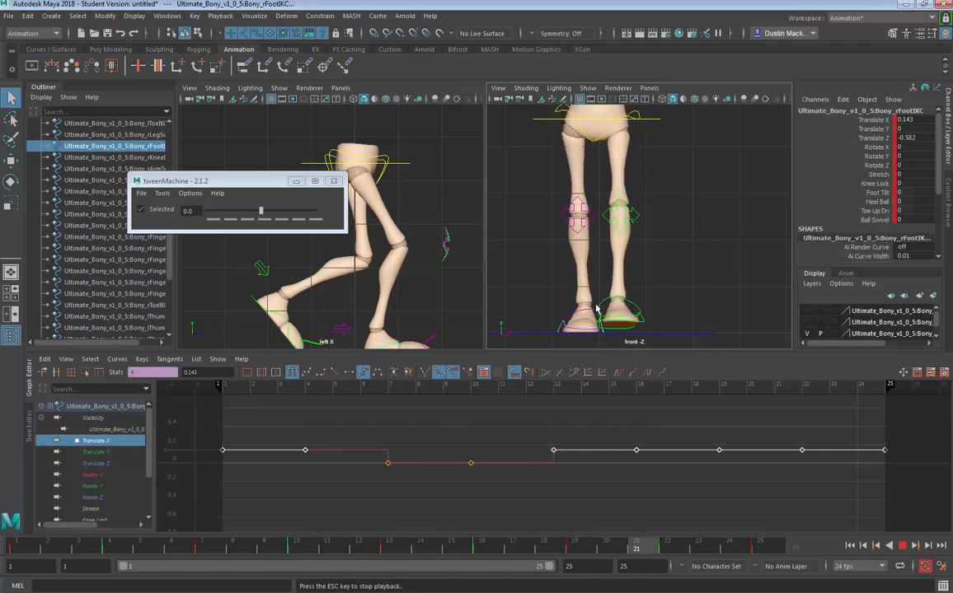
key(Escape)
Step: Raise the right foot's Translate X keys at frames 7 and 10 to about 0.074 and play the cycle
drag(487, 428, 374, 517)
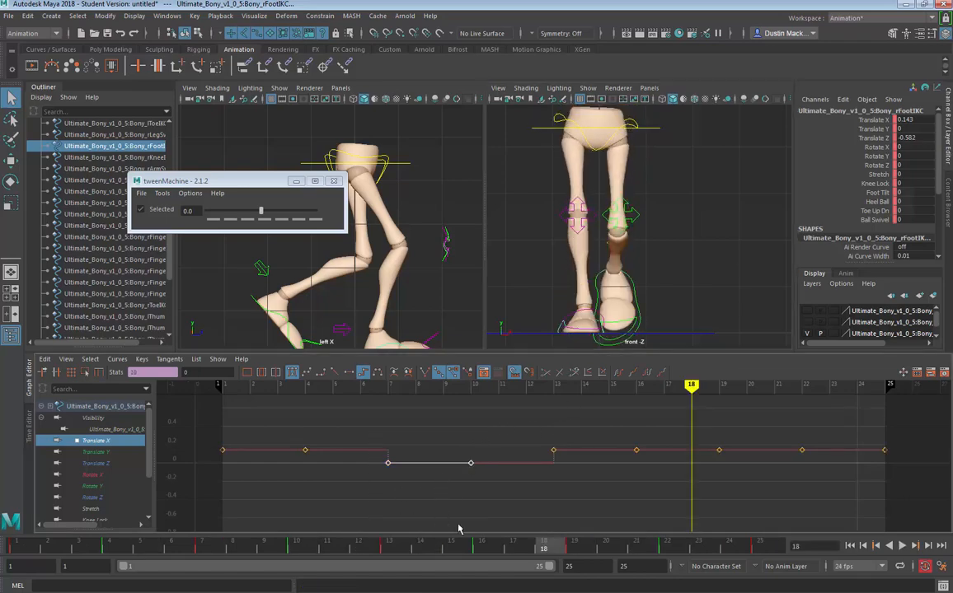
drag(476, 542, 272, 560)
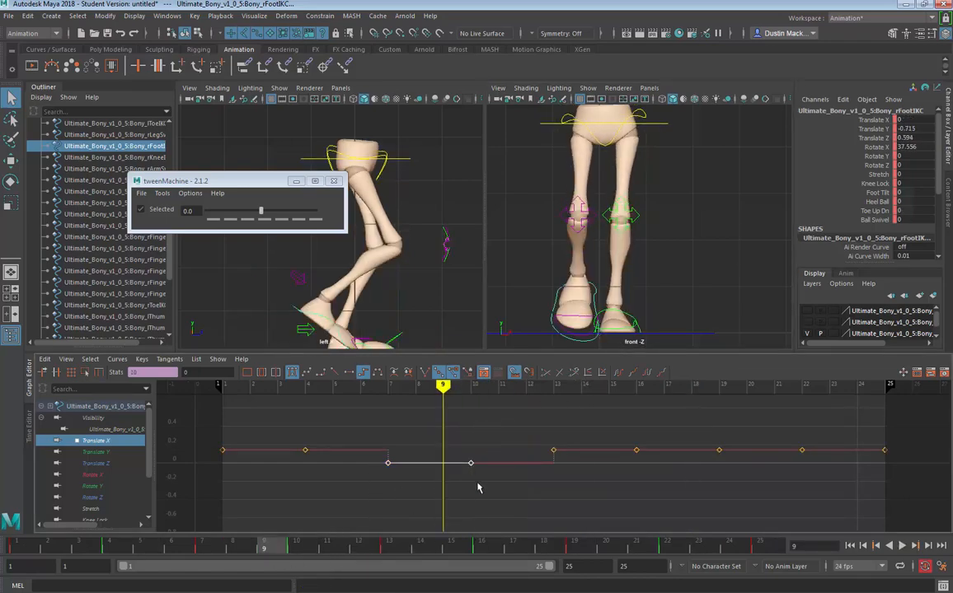
middle_drag(478, 477, 483, 465)
key(alt+v)
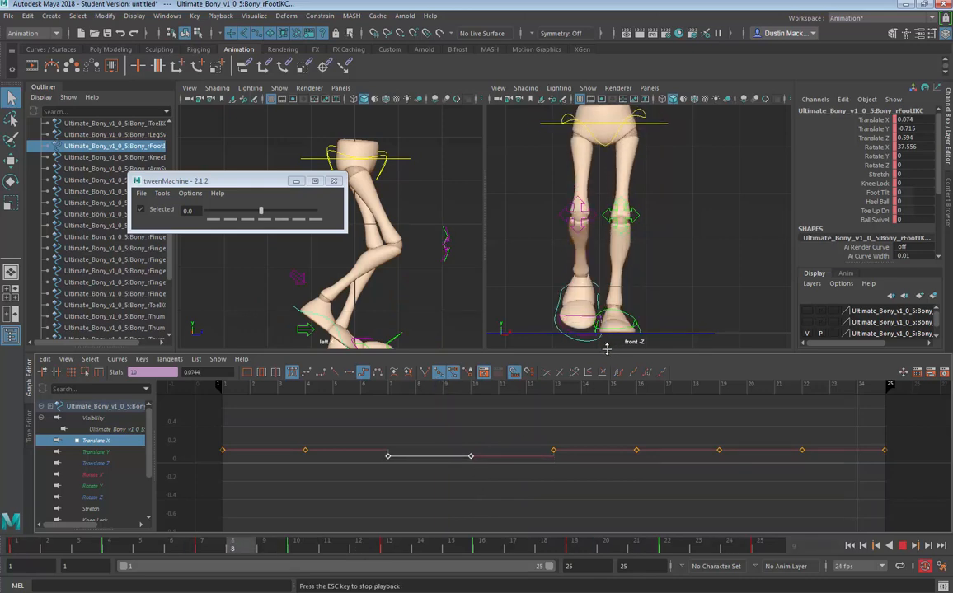
key(Escape)
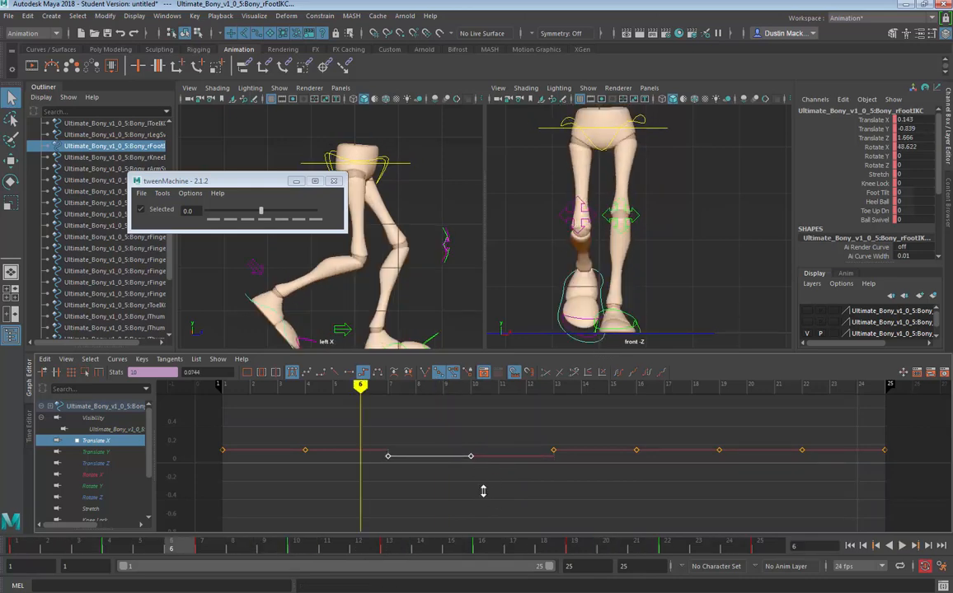
Step: Select the left foot IK control, then isolate and frame its Translate X curve
click(634, 334)
click(637, 330)
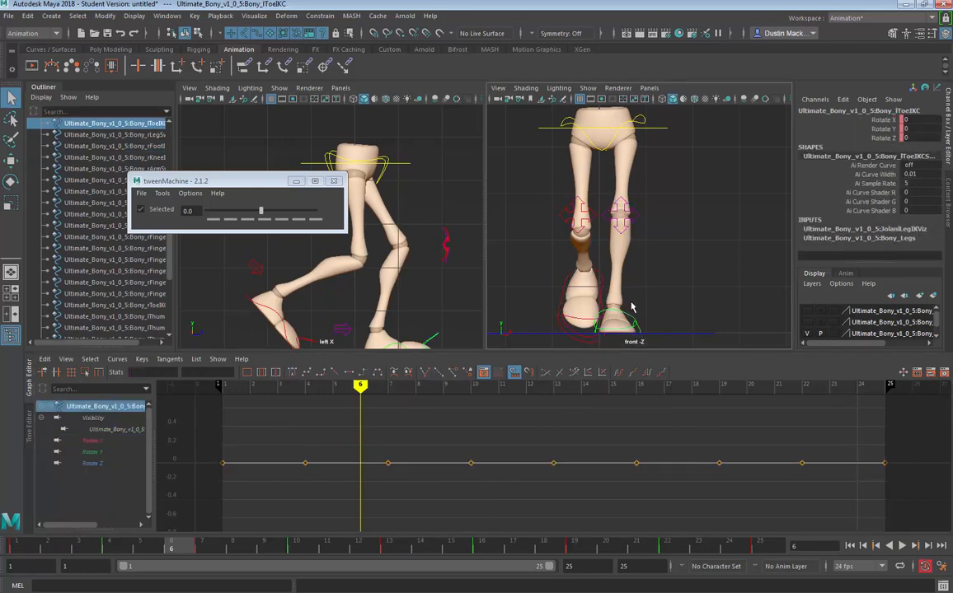
click(635, 336)
click(638, 330)
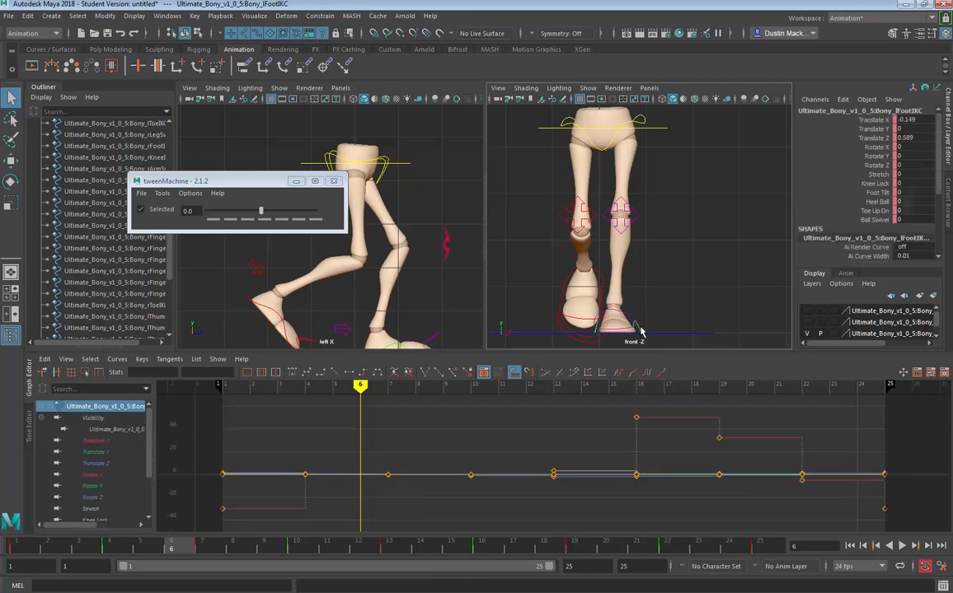
click(128, 443)
key(f)
Step: Lower the left foot's Translate X keys at frames 19 and 22 to about -0.12 and play the cycle
drag(861, 414, 676, 456)
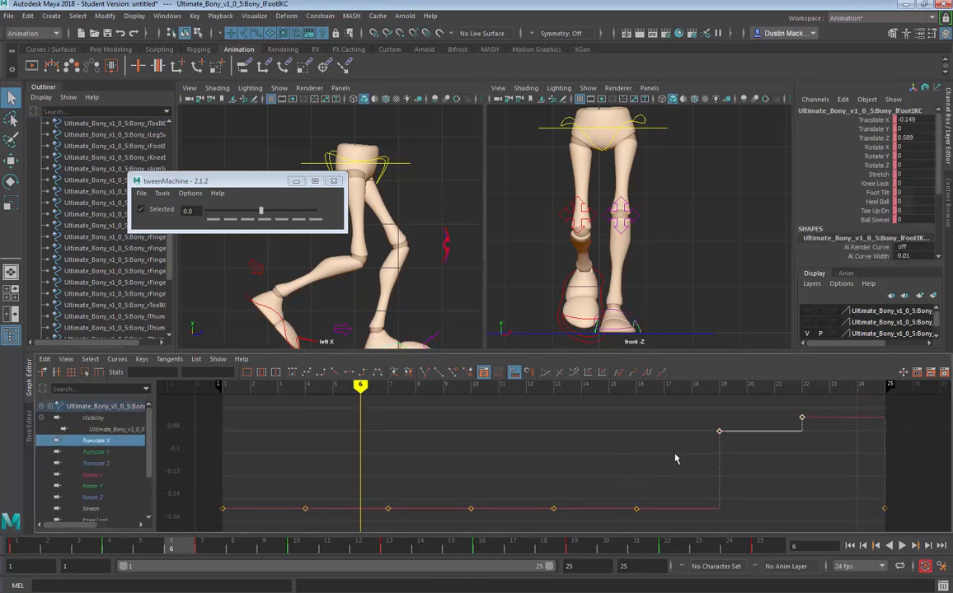
shift+middle_drag(686, 474, 688, 515)
drag(789, 430, 849, 475)
shift+middle_drag(849, 476, 853, 494)
key(alt+v)
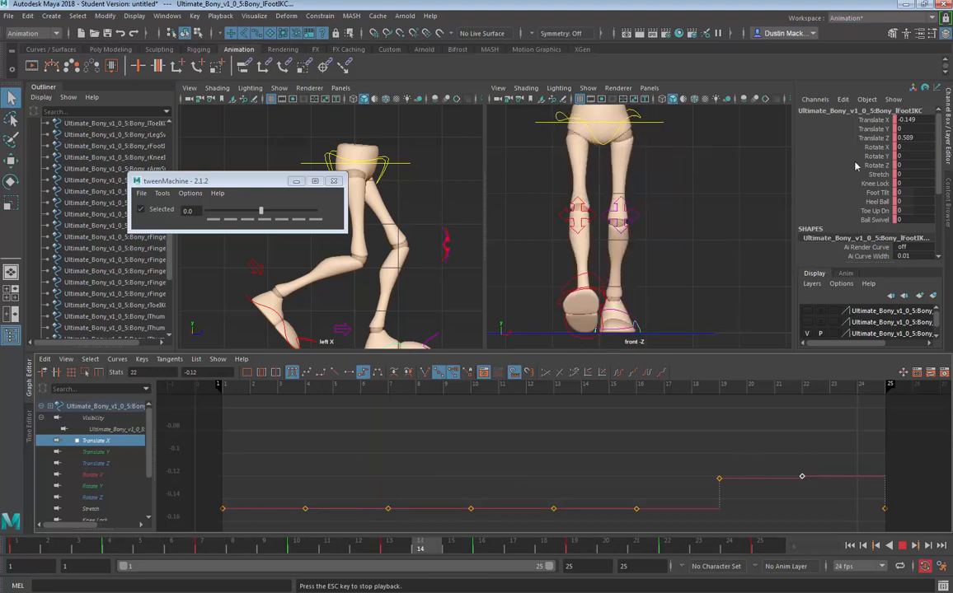
key(Escape)
Step: Select the root control at the hips and isolate its Translate X curve
click(656, 122)
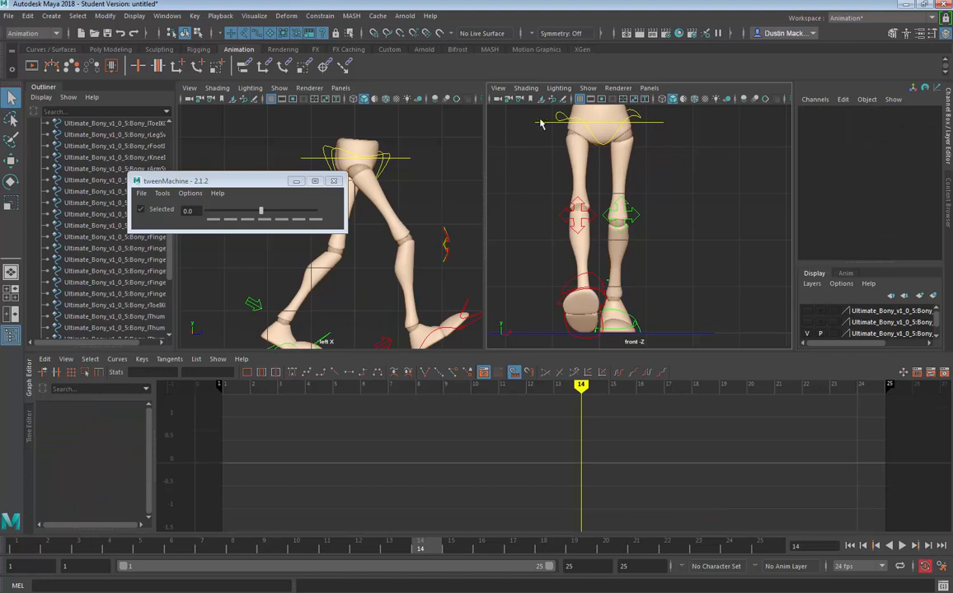
drag(548, 120, 533, 157)
click(114, 419)
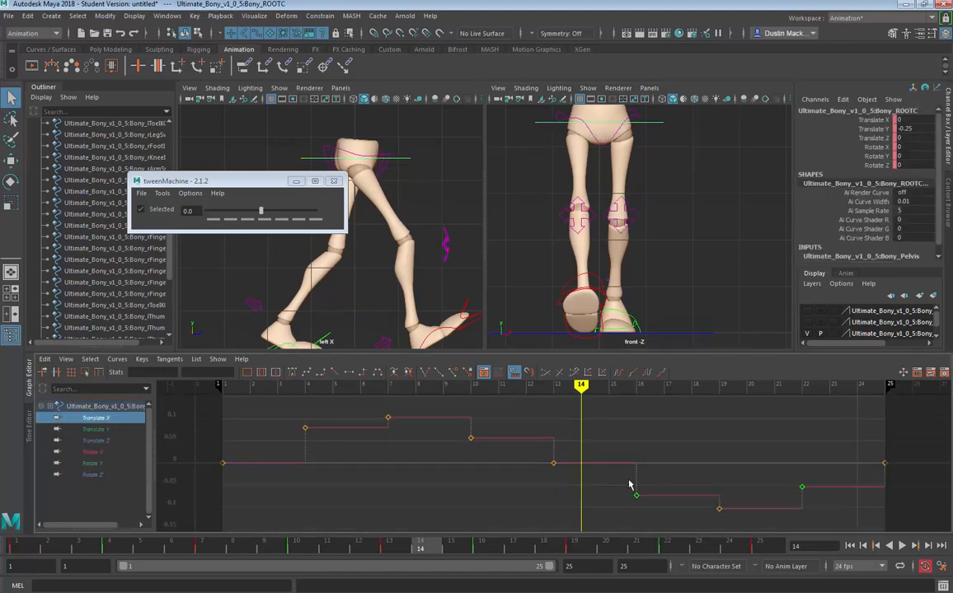
Step: Scale the root's Translate X keys, except those at frames 1, 13 and 25, toward zero to peaks of about 0.06 and -0.06
scroll(658, 467, down, 3)
drag(728, 439, 354, 452)
shift+drag(560, 509, 765, 472)
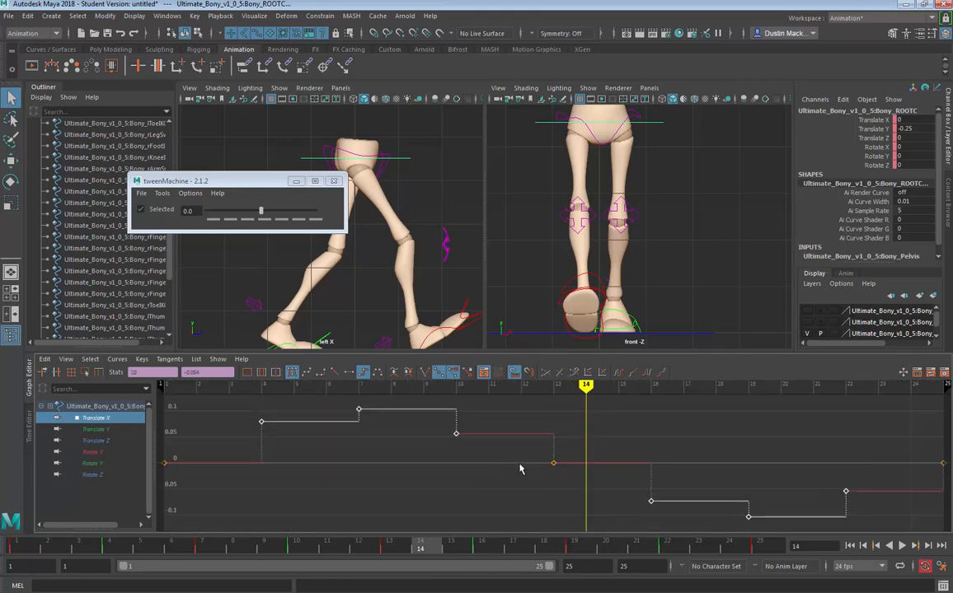
key(a)
key(r)
drag(566, 464, 570, 474)
key(ctrl+z)
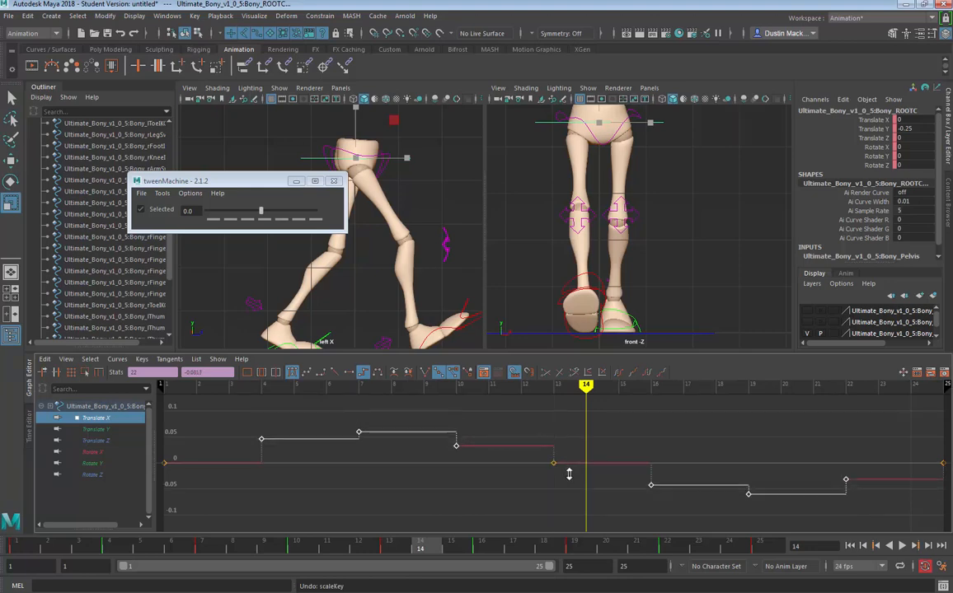
Step: Play the walk cycle with the legs fully framed and the tweenMachine window moved aside to examine the reduced hip shift
key(alt+v)
scroll(617, 274, down, 5)
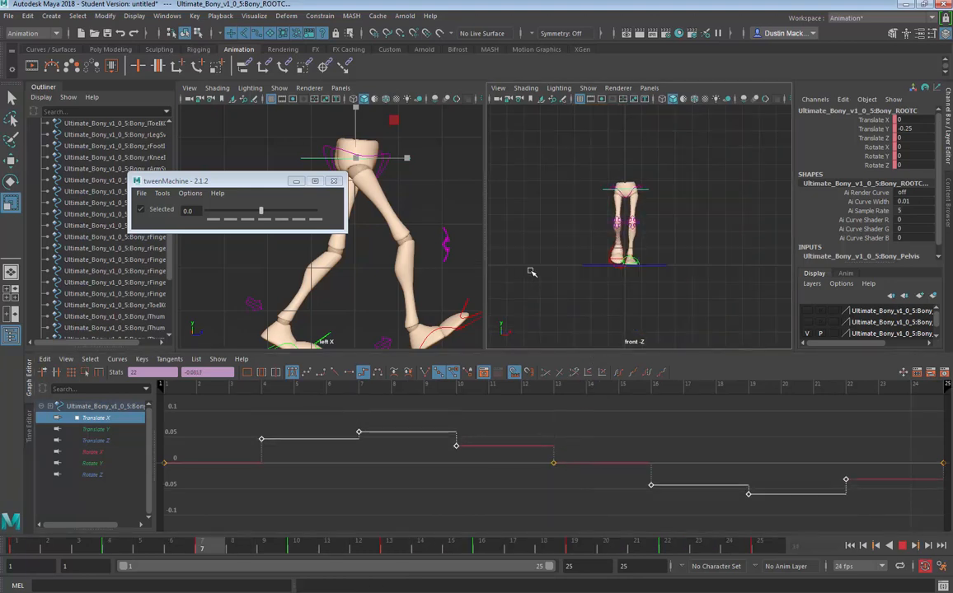
scroll(616, 274, up, 5)
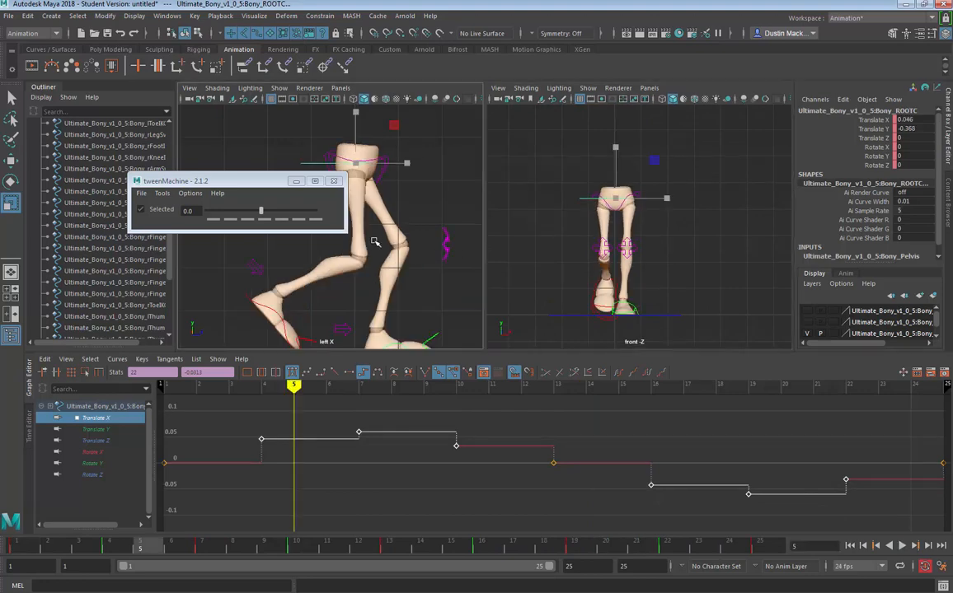
drag(239, 180, 124, 179)
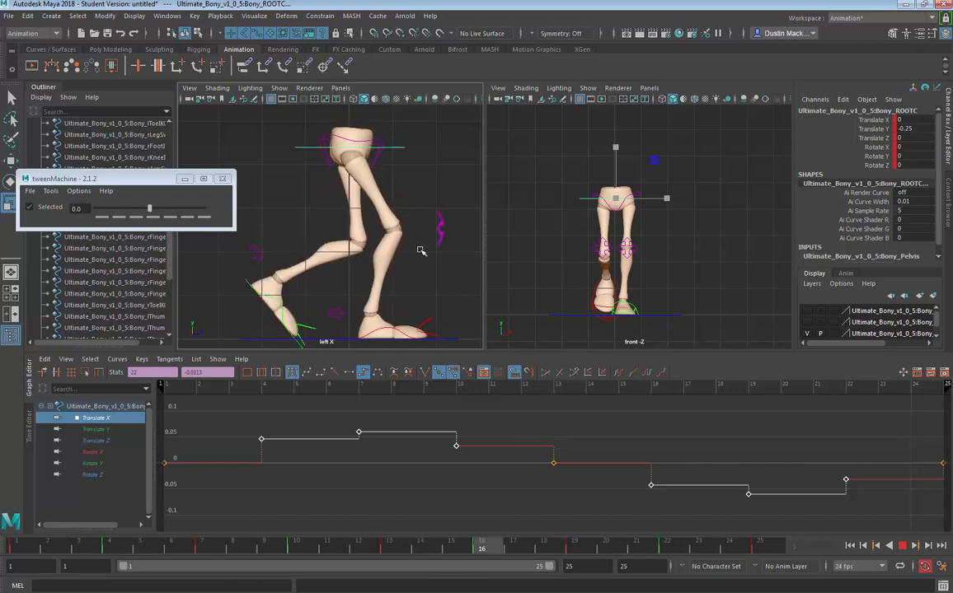
key(Escape)
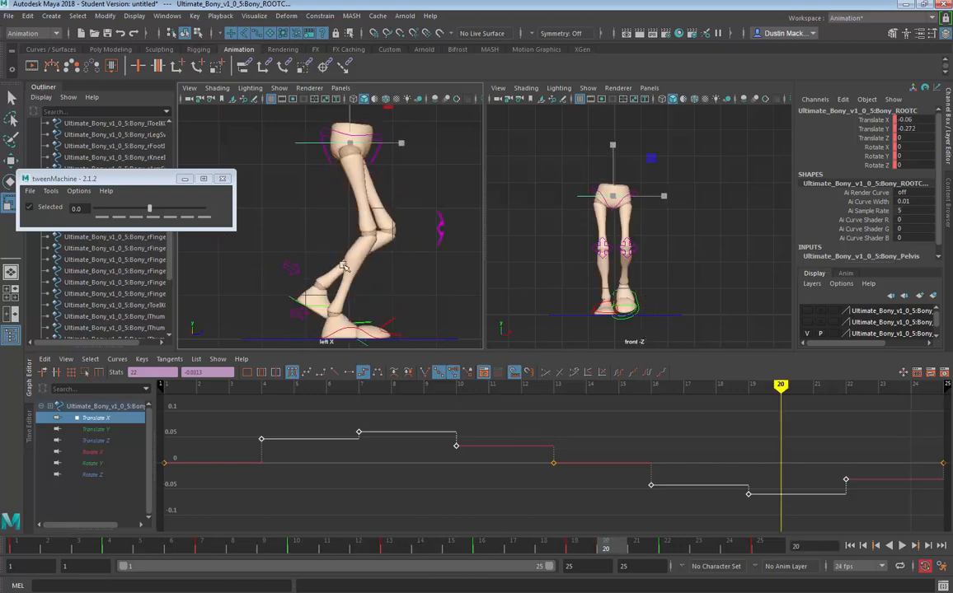